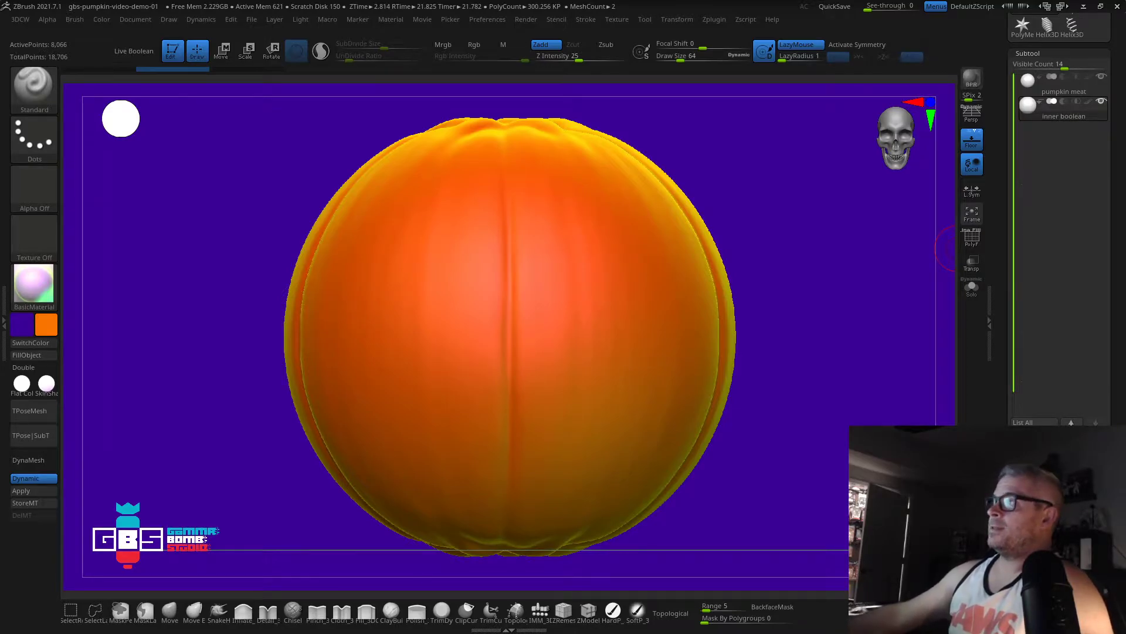
Step: Turn on Solo and examine the wireframes of the inner boolean and pumpkin meat subtools
key("alt+Down")
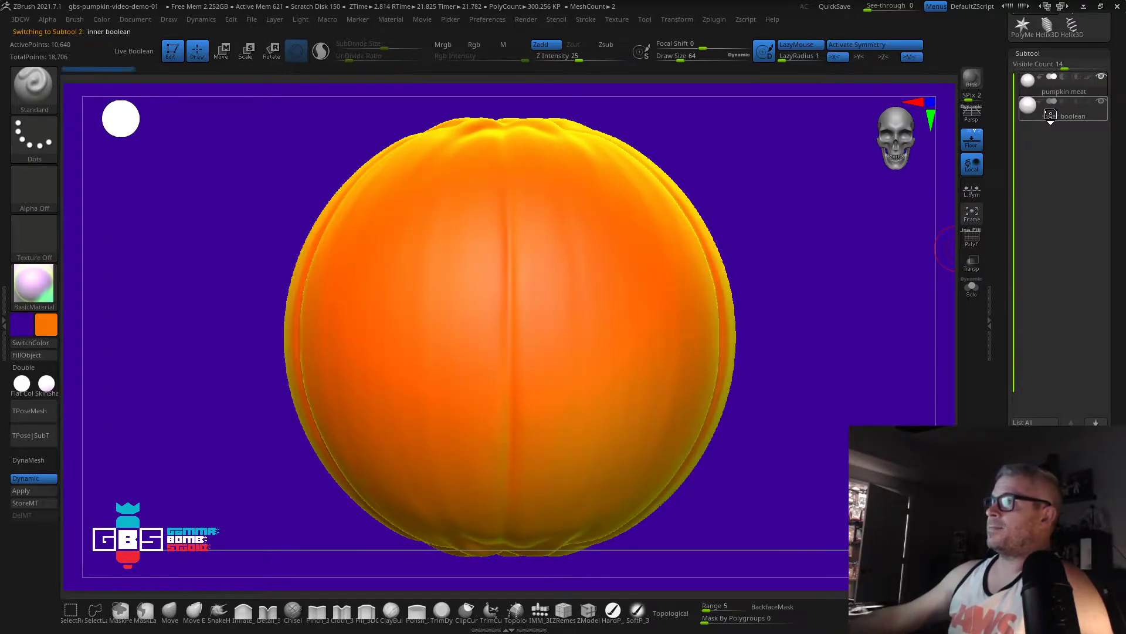
left_click(971, 287)
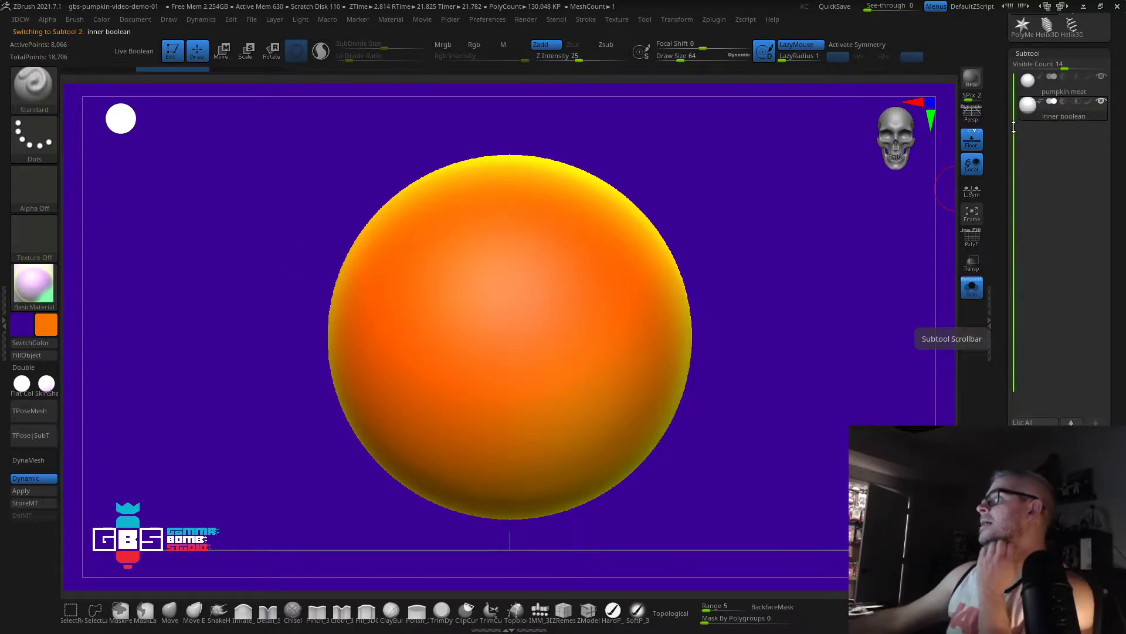
left_click(973, 242)
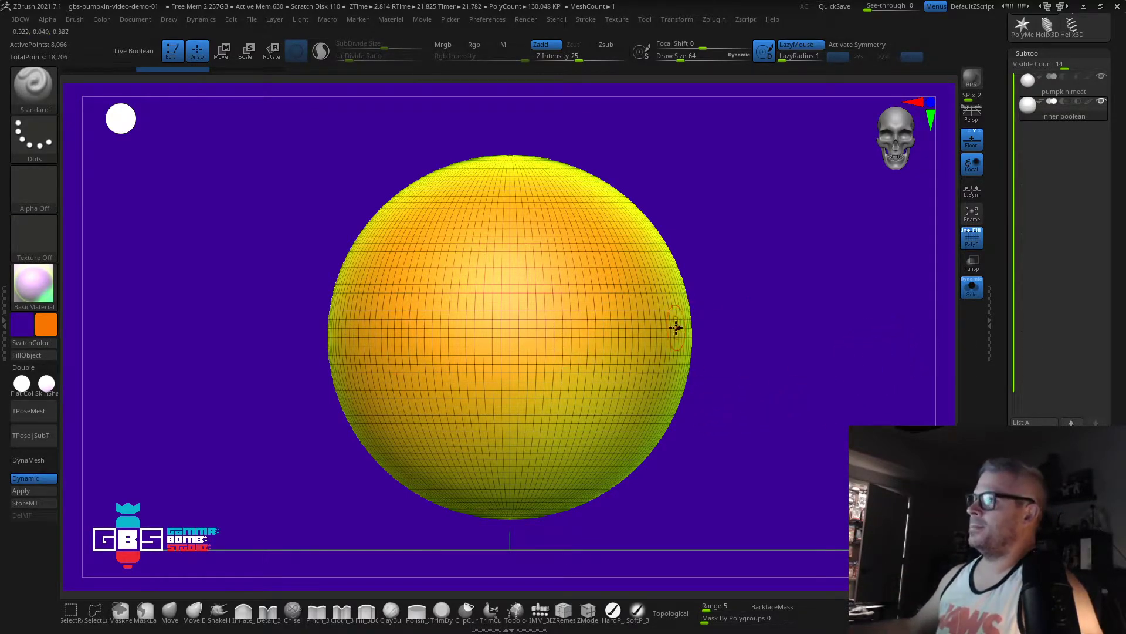
left_click(1047, 91)
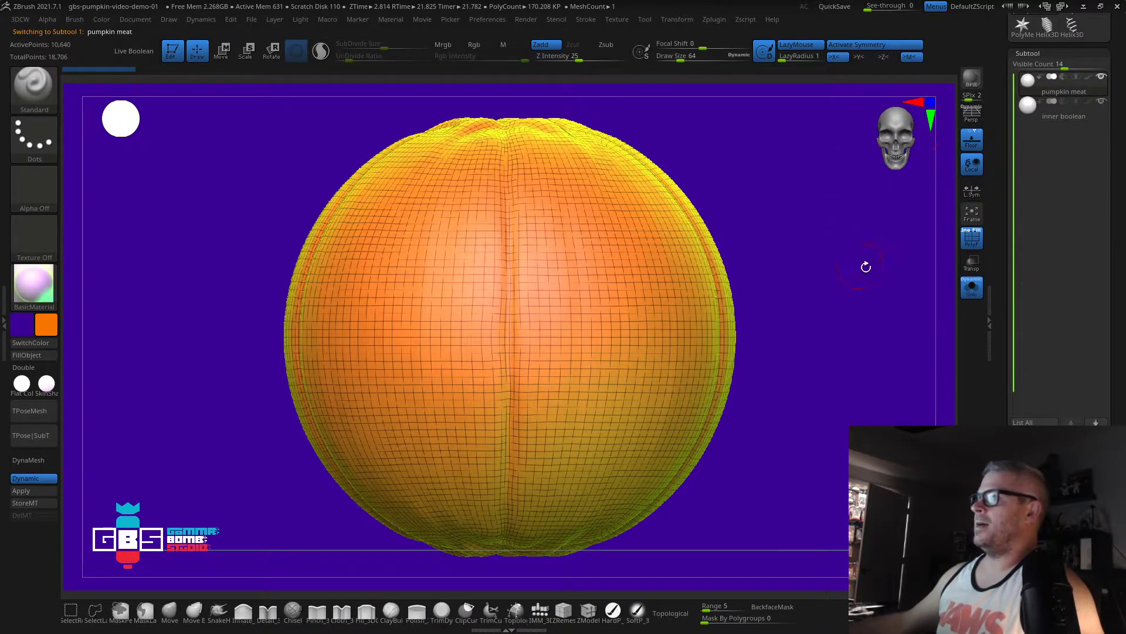
left_click(978, 245)
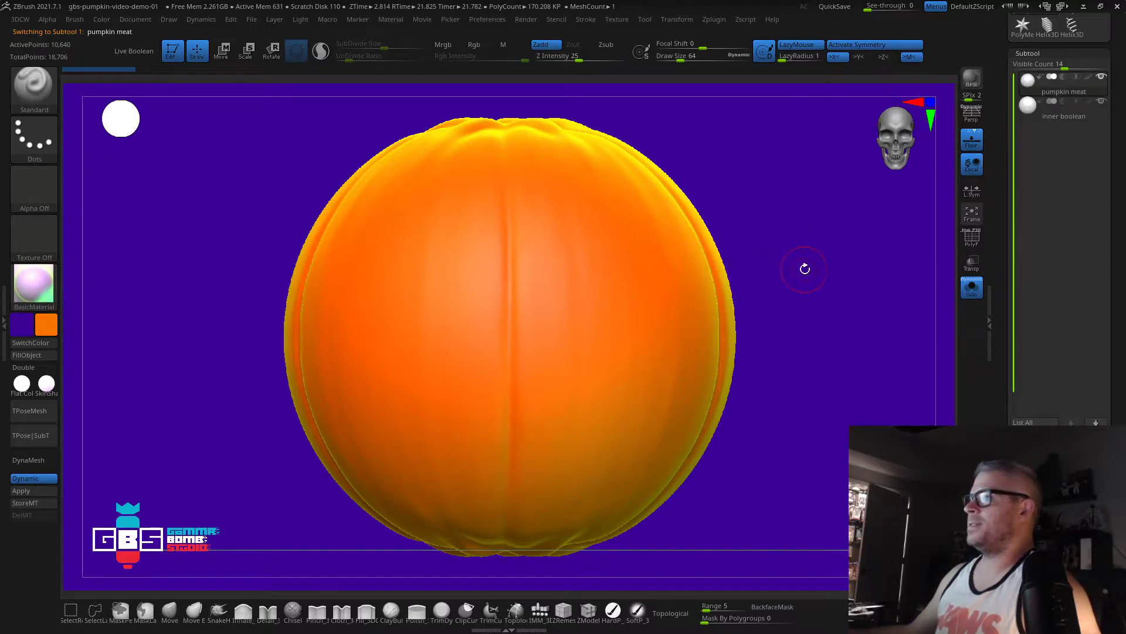
Step: Hide the floor grid
left_click_drag(803, 268, 792, 297)
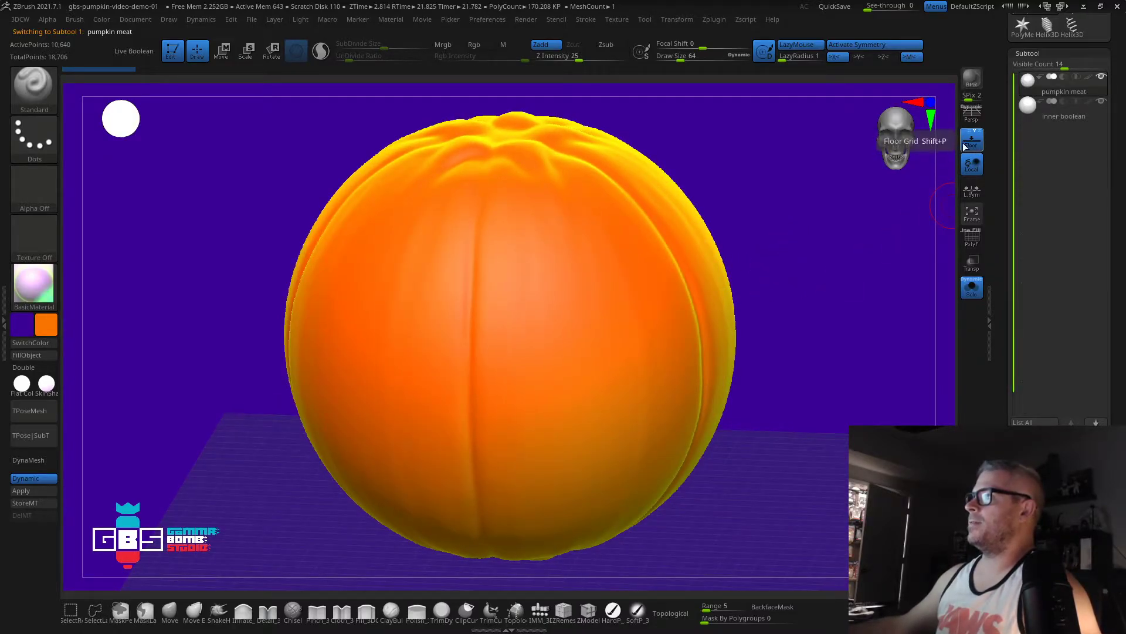
left_click(972, 141)
Step: Examine the pumpkin meat's surface ridges and creases from the front, sides, crown and underside
left_click_drag(805, 357, 283, 298)
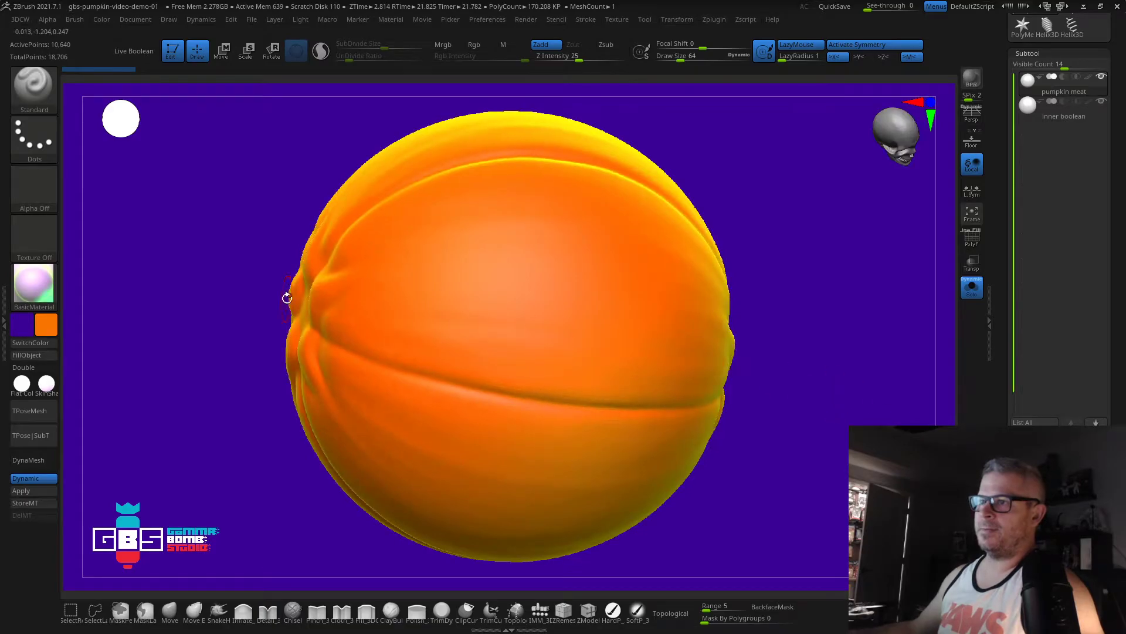
left_click_drag(803, 393, 703, 367)
left_click_drag(170, 342, 273, 325)
left_click_drag(807, 366, 648, 352)
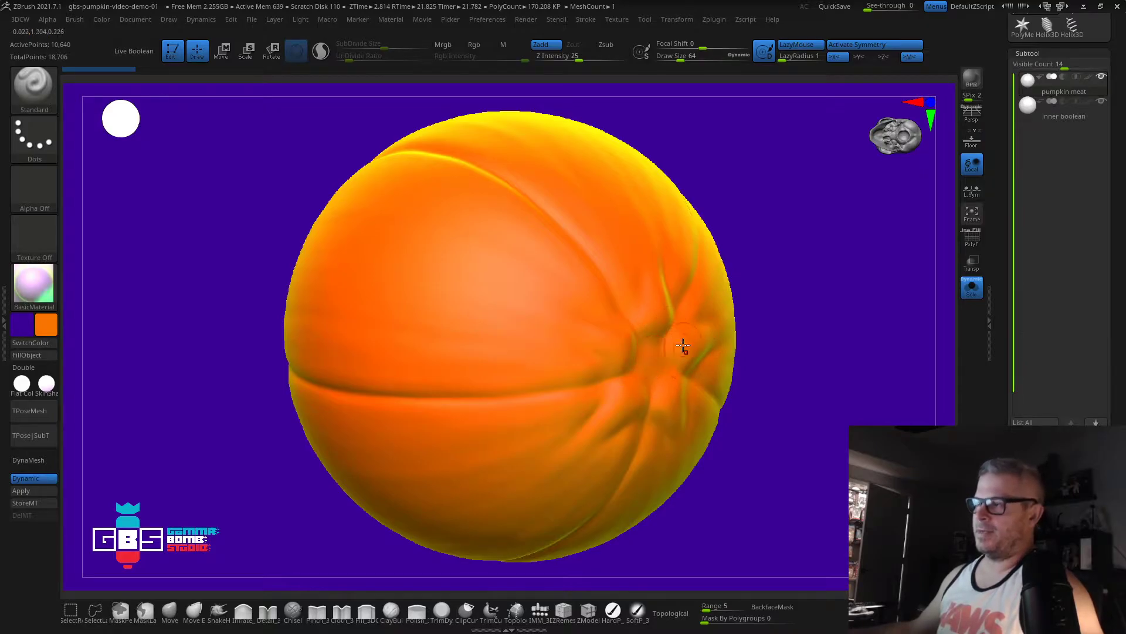
left_click_drag(810, 340, 695, 354)
left_click_drag(816, 336, 628, 322)
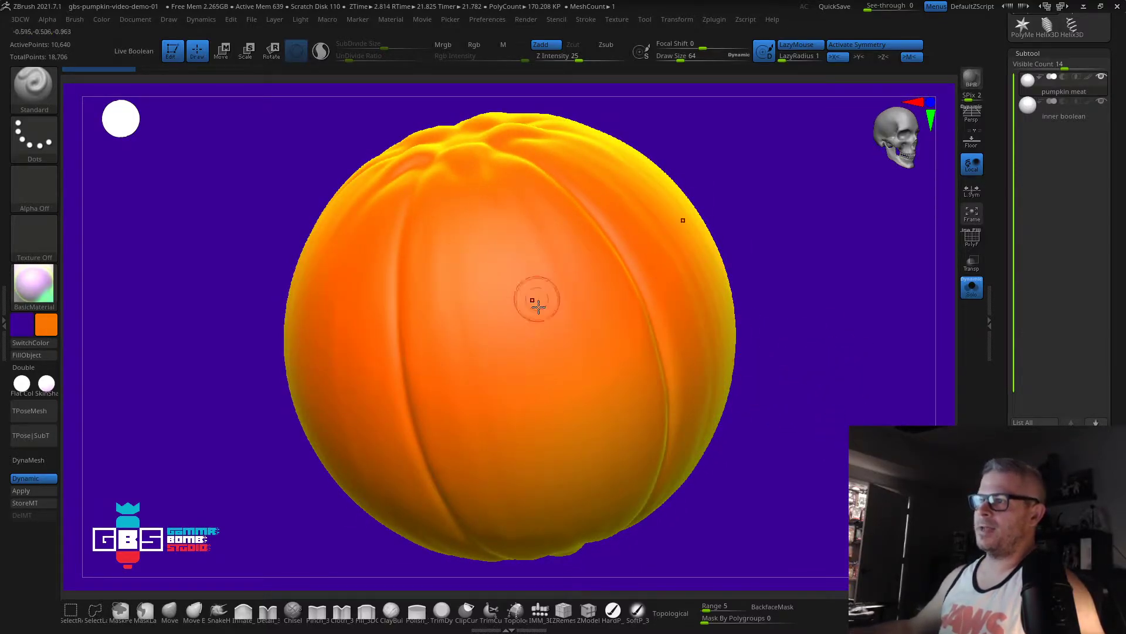
left_click_drag(835, 329, 575, 244)
left_click_drag(224, 435, 566, 304)
left_click_drag(834, 391, 862, 346)
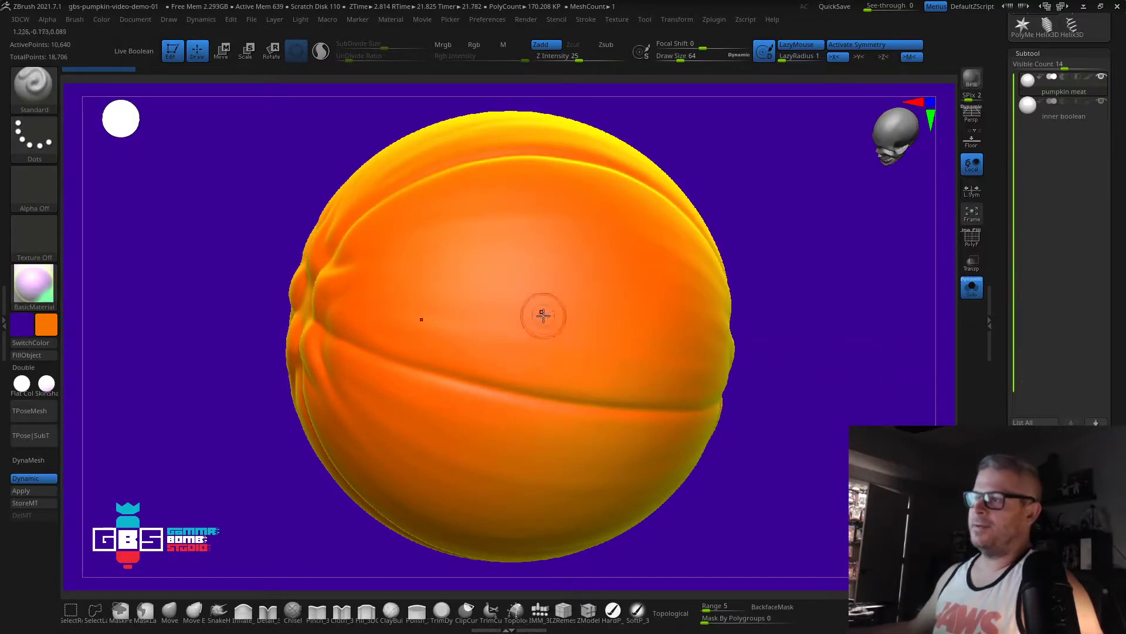
left_click_drag(787, 467, 702, 456)
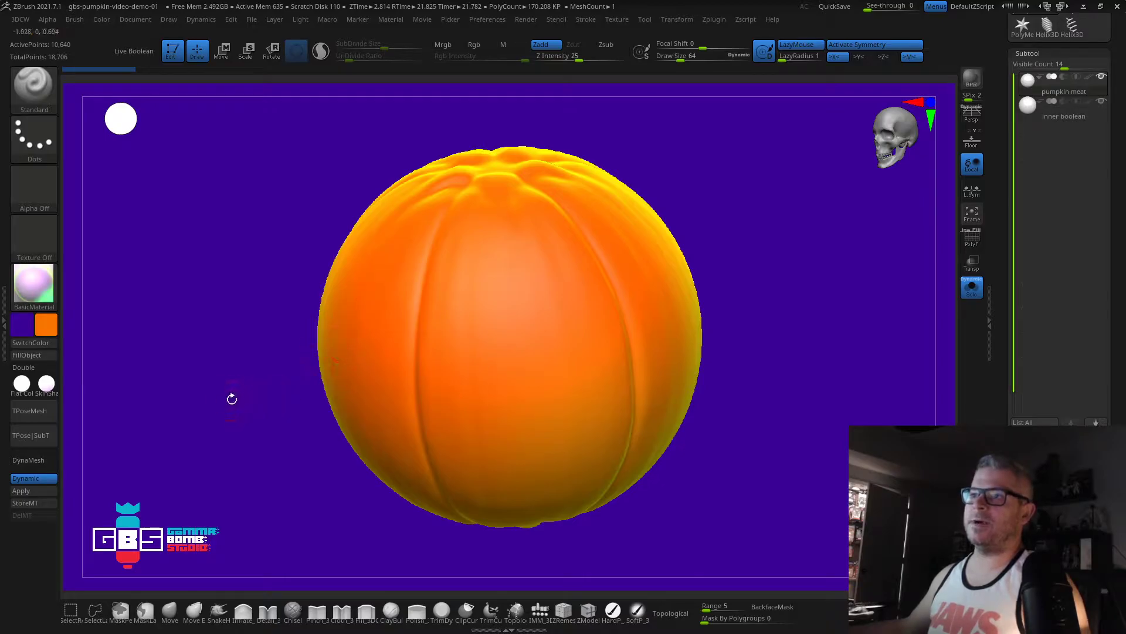
left_click_drag(232, 405, 352, 265)
left_click_drag(191, 297, 310, 253)
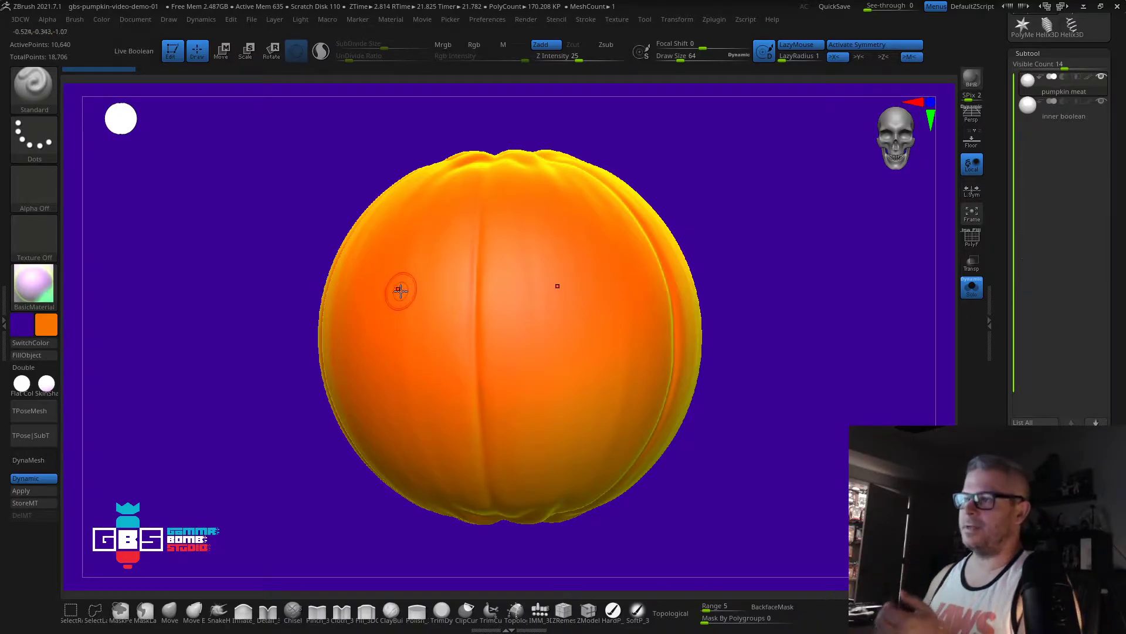
left_click_drag(279, 413, 328, 437)
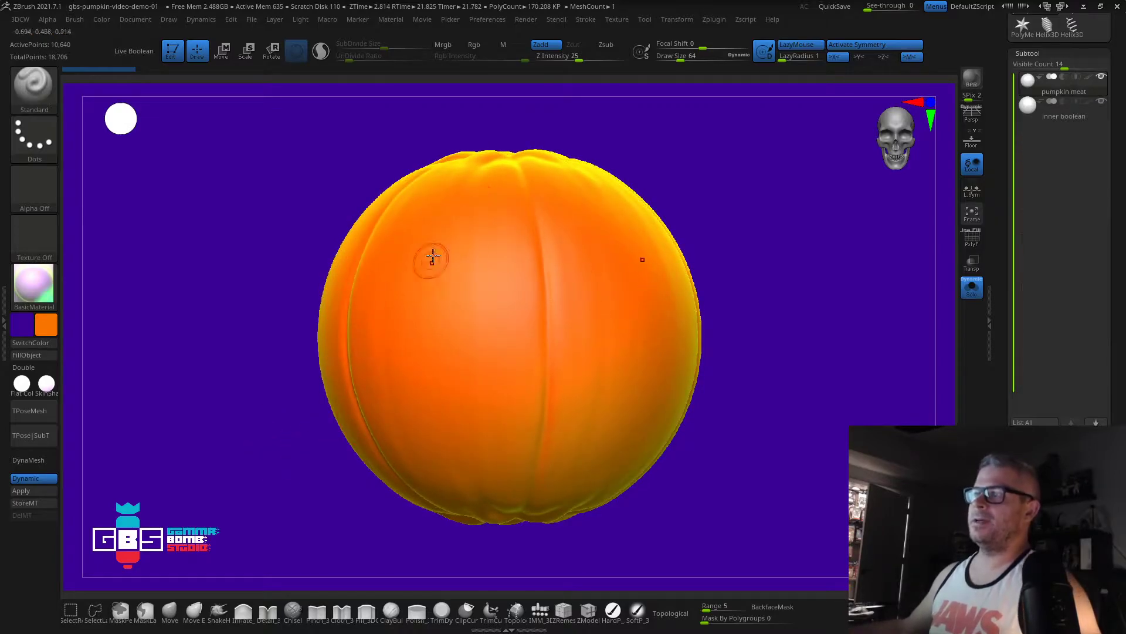
left_click_drag(777, 399, 762, 410)
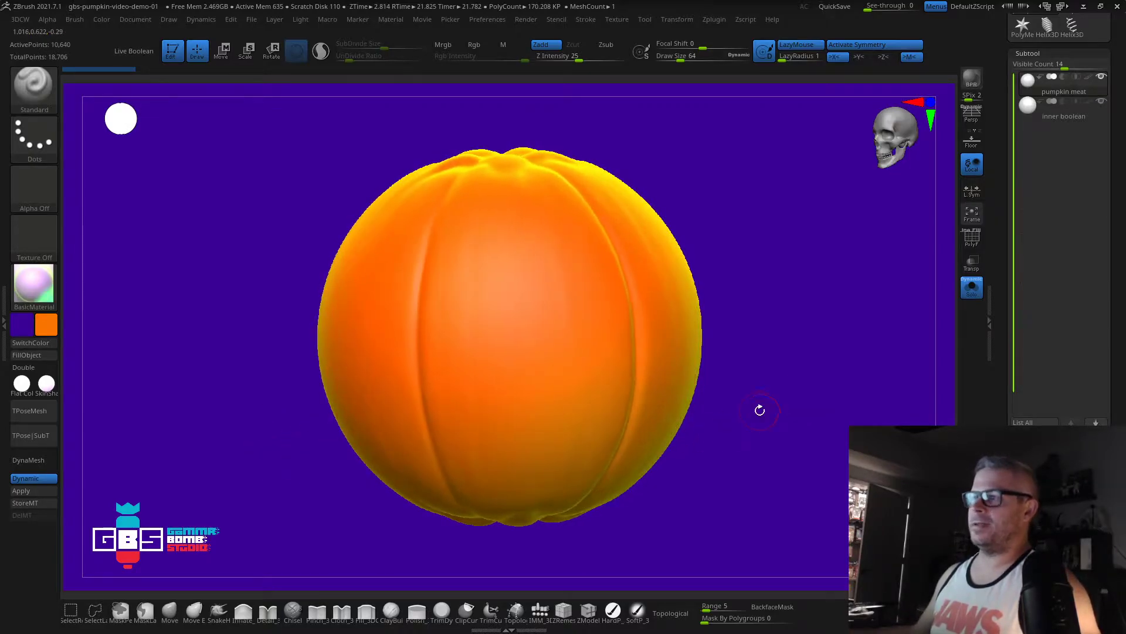
left_click_drag(803, 261, 629, 271)
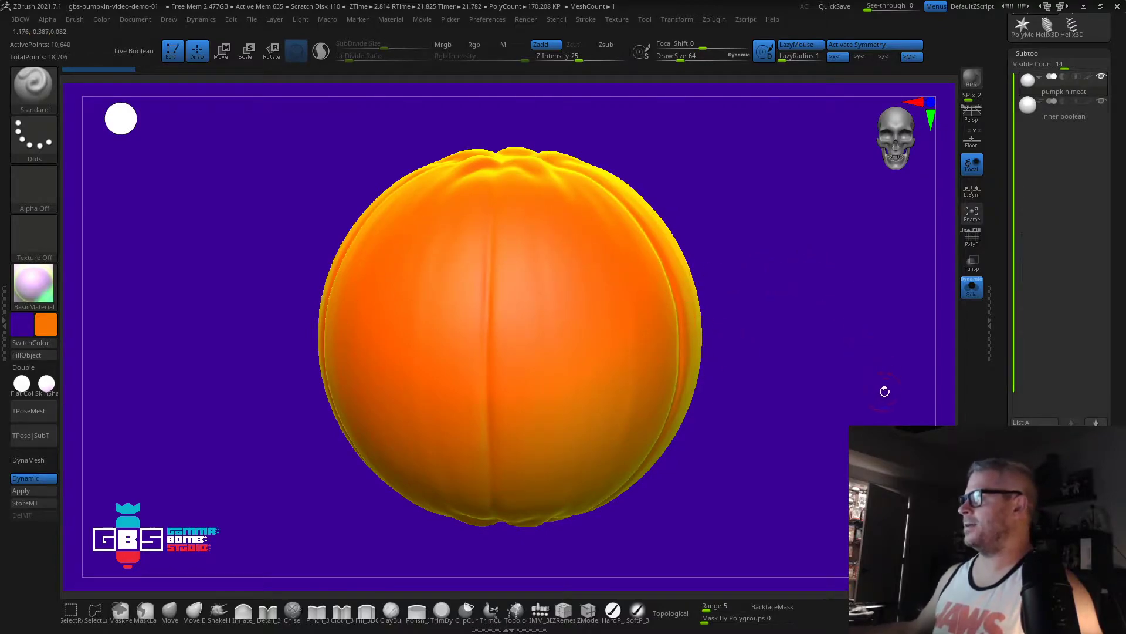
left_click_drag(882, 382, 855, 395)
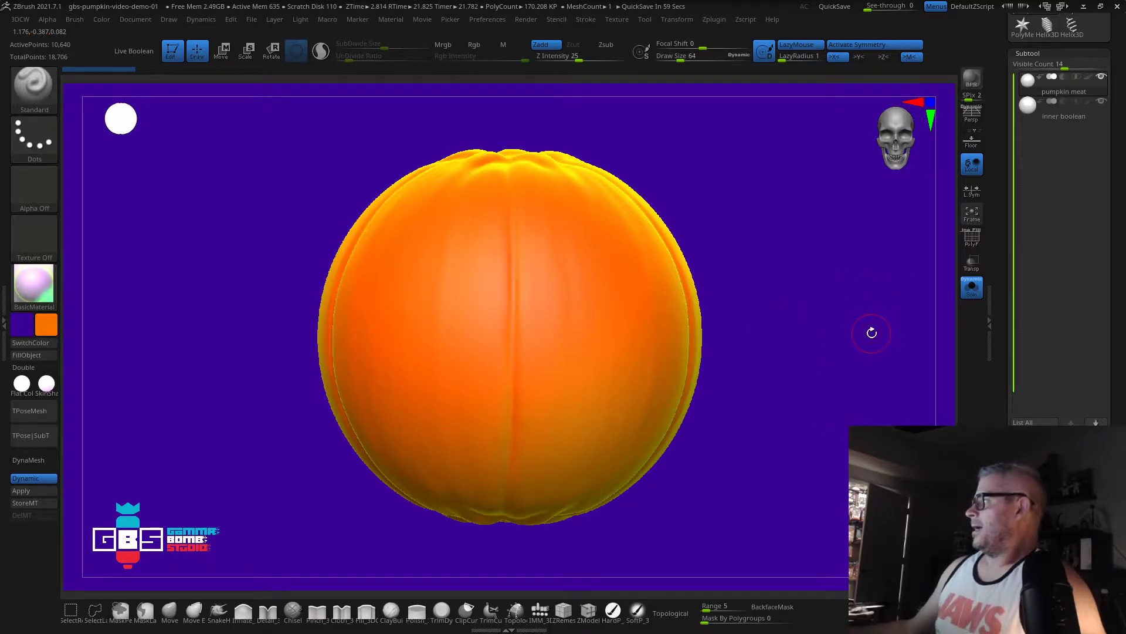
left_click_drag(838, 339, 790, 364)
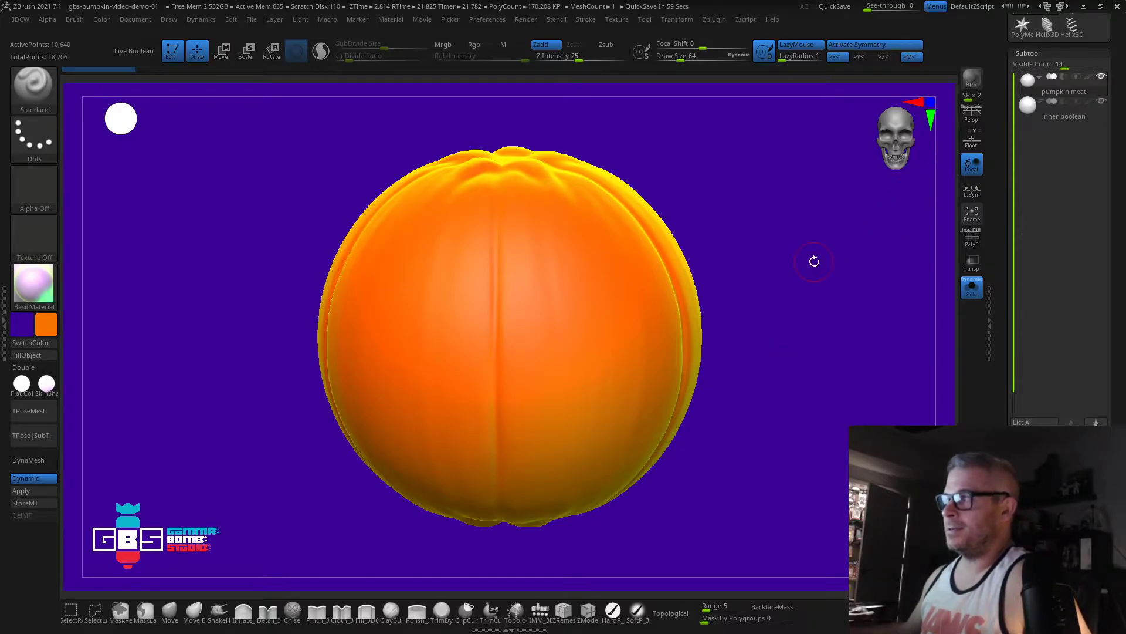
left_click_drag(794, 296, 737, 274)
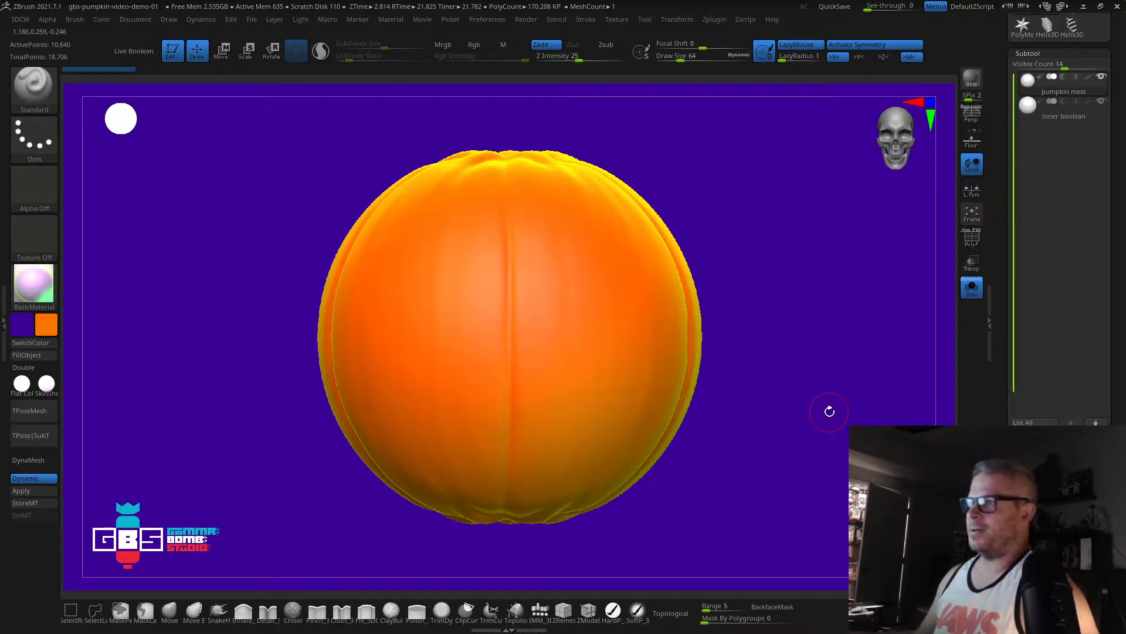
left_click_drag(776, 264, 723, 281)
left_click_drag(785, 463, 736, 457)
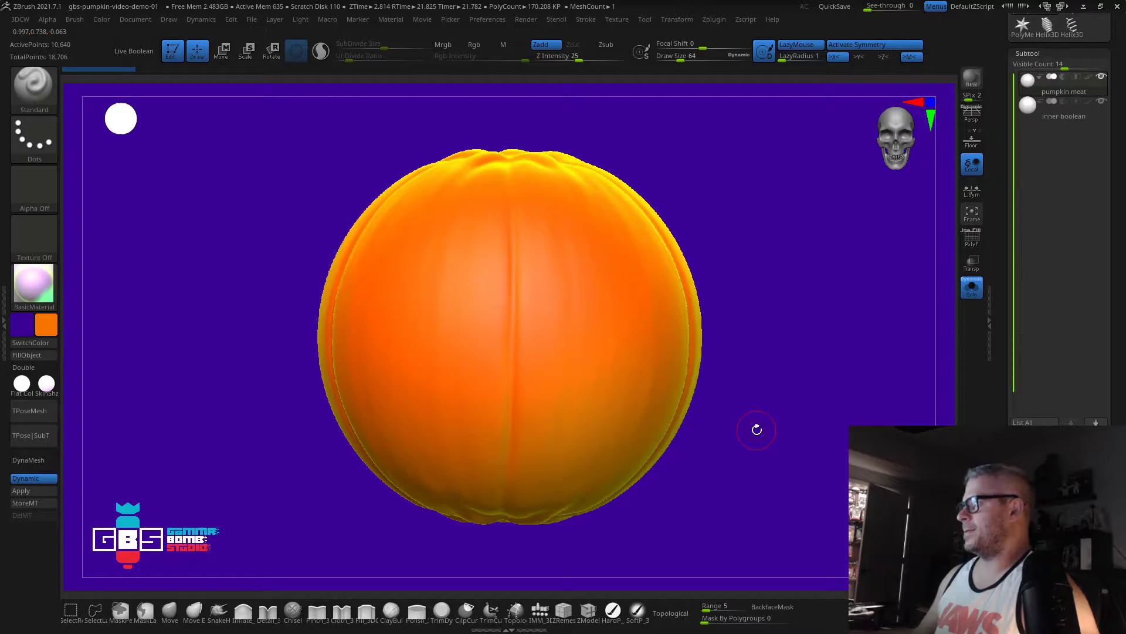
left_click_drag(757, 416, 747, 423)
left_click_drag(796, 234, 751, 314)
mouse_move(314, 363)
left_mouse_down()
mouse_move(207, 372)
mouse_move(211, 354)
mouse_move(267, 359)
mouse_move(486, 232)
left_mouse_up()
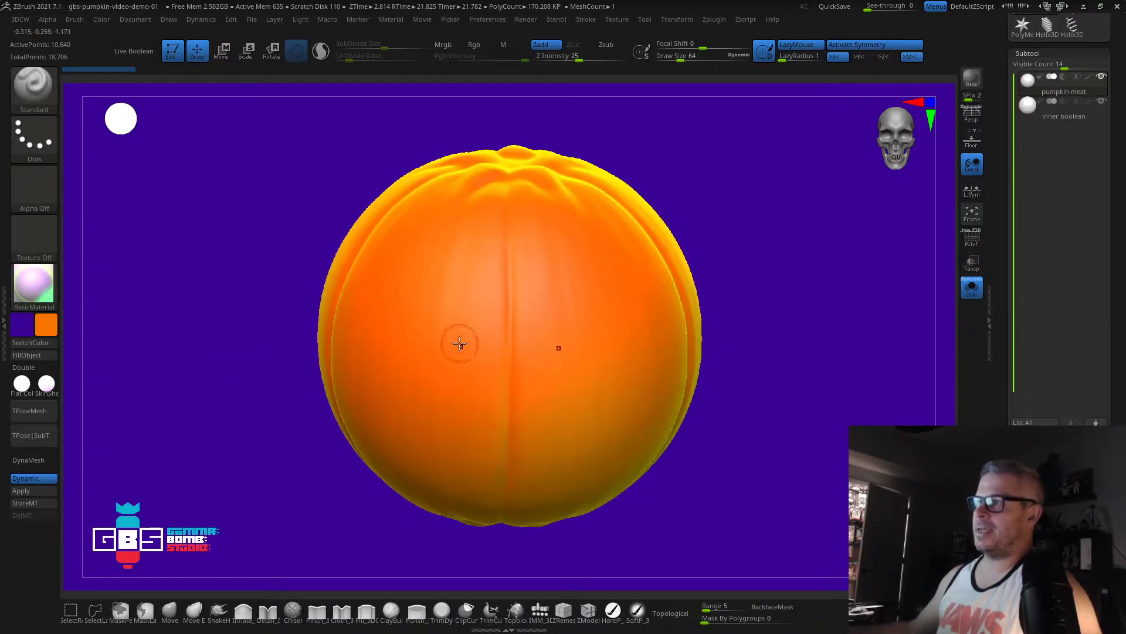
left_click_drag(757, 478, 739, 402)
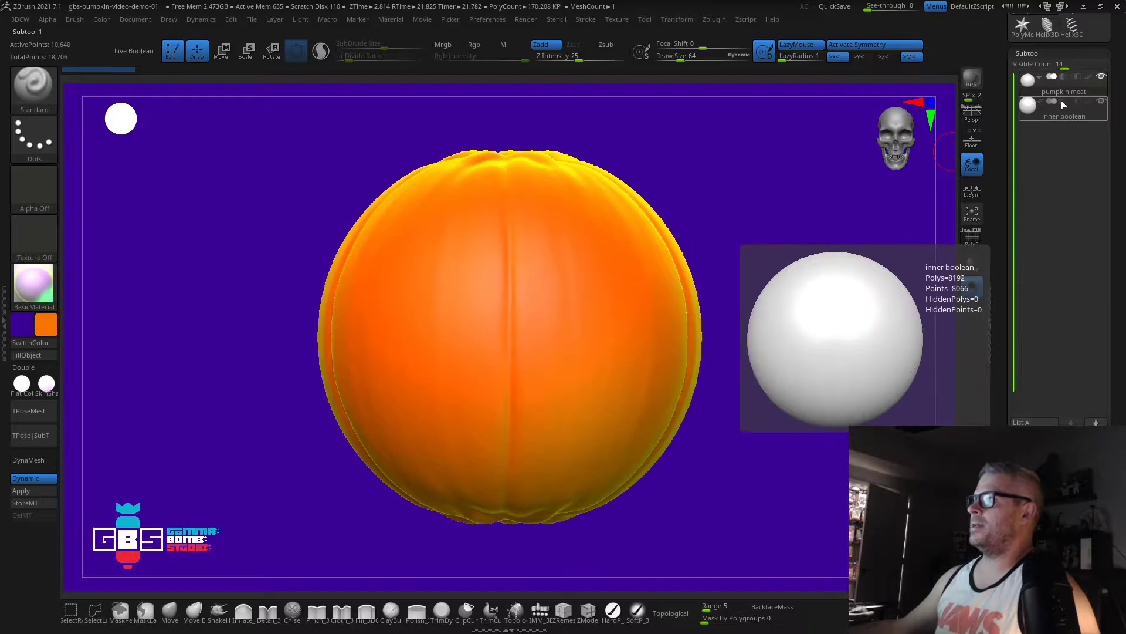
Step: Compare the wireframe density of the pumpkin meat with that of the inner boolean sphere
left_click(976, 238)
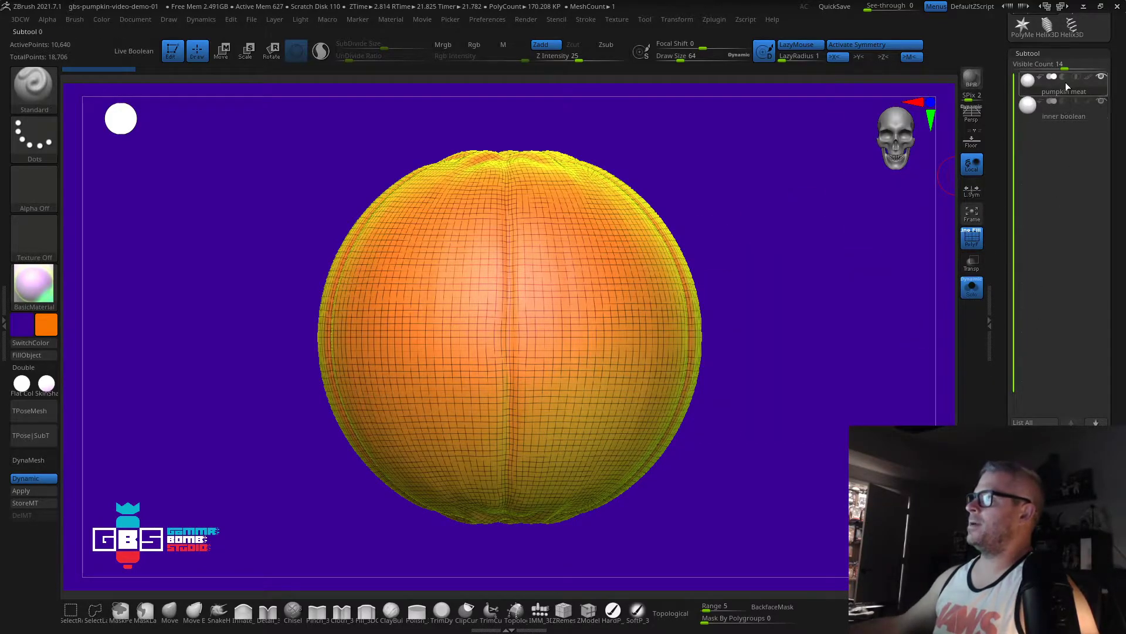
left_click(1062, 114)
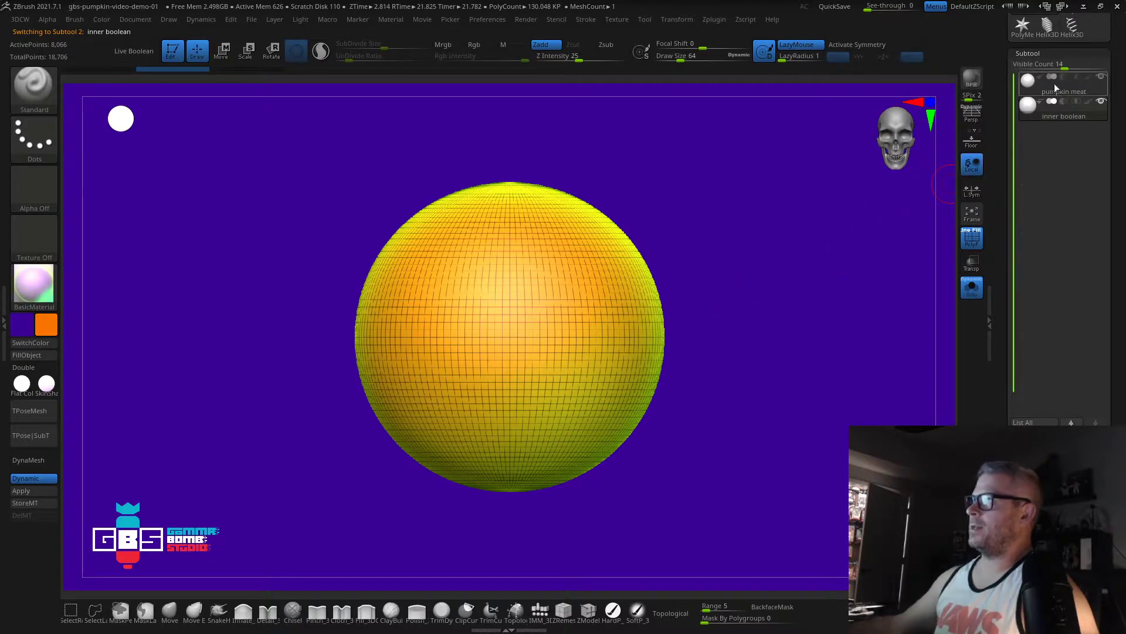
left_click(1054, 82)
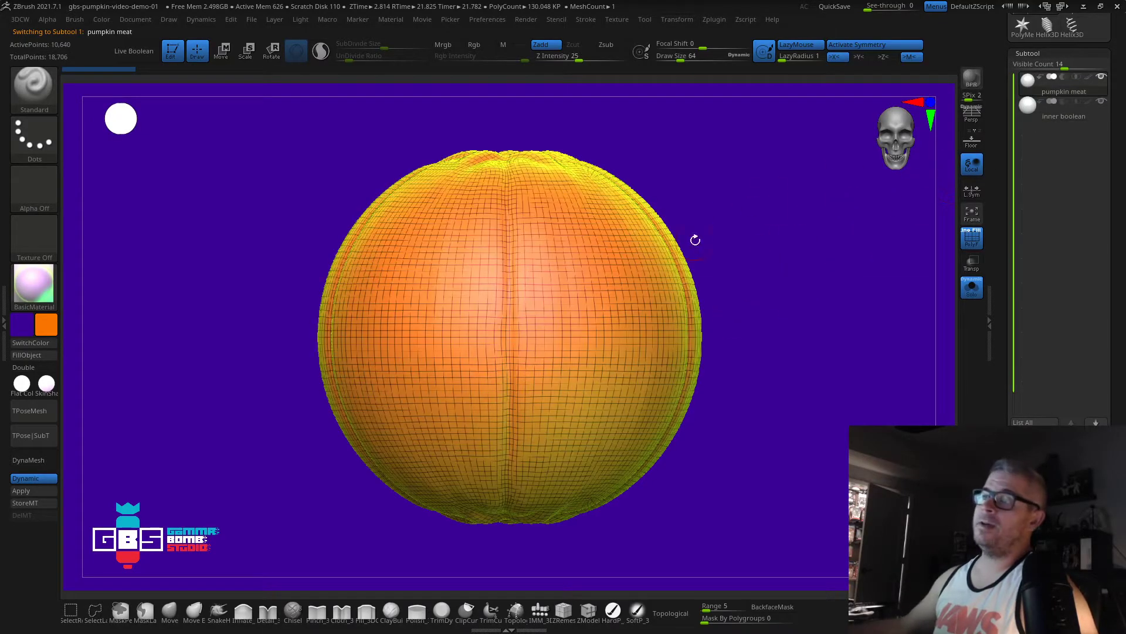
left_click(971, 247)
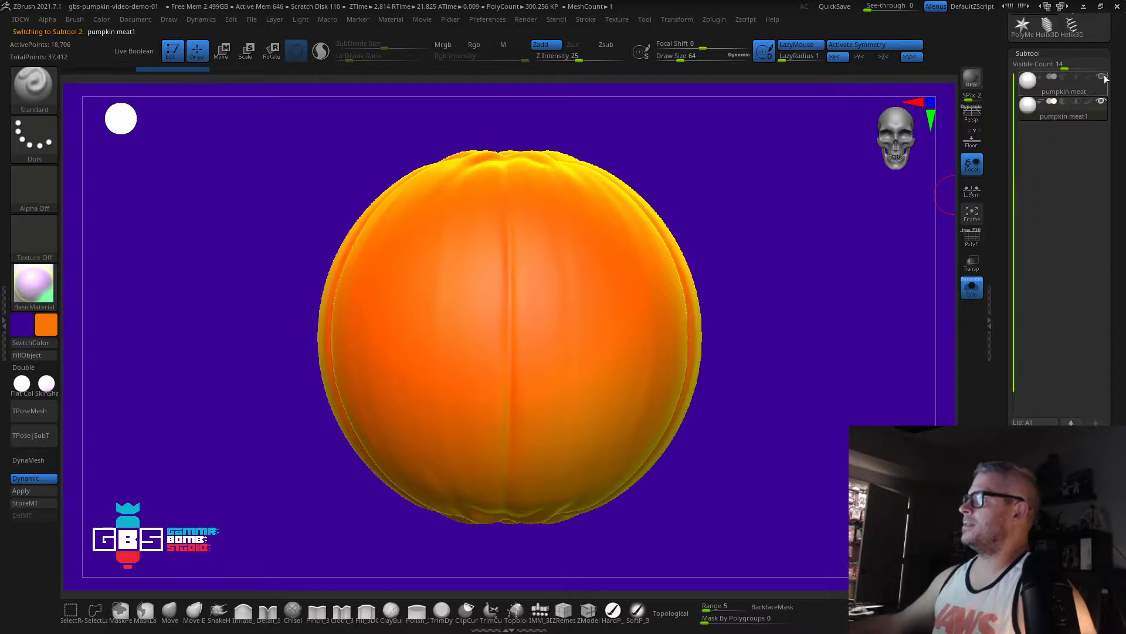
Step: Inspect the outer shell and inner sphere of pumpkin meat1 by isolating each in turn, and restore the full mesh
key("ctrl+shift")
key("ctrl+shift+z")
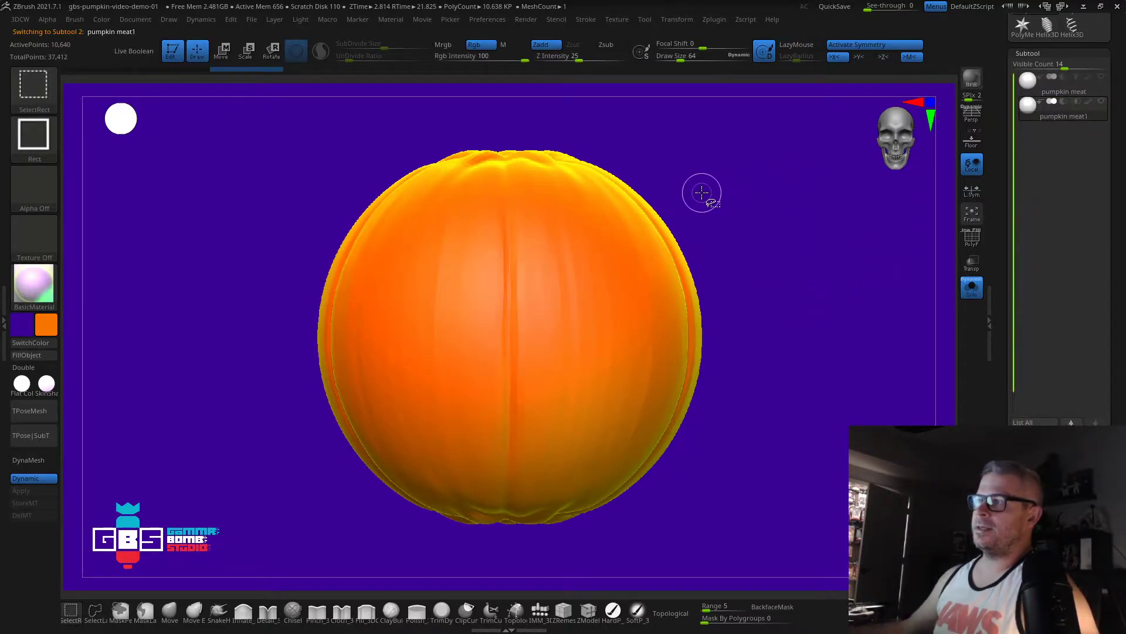
key("ctrl+shift")
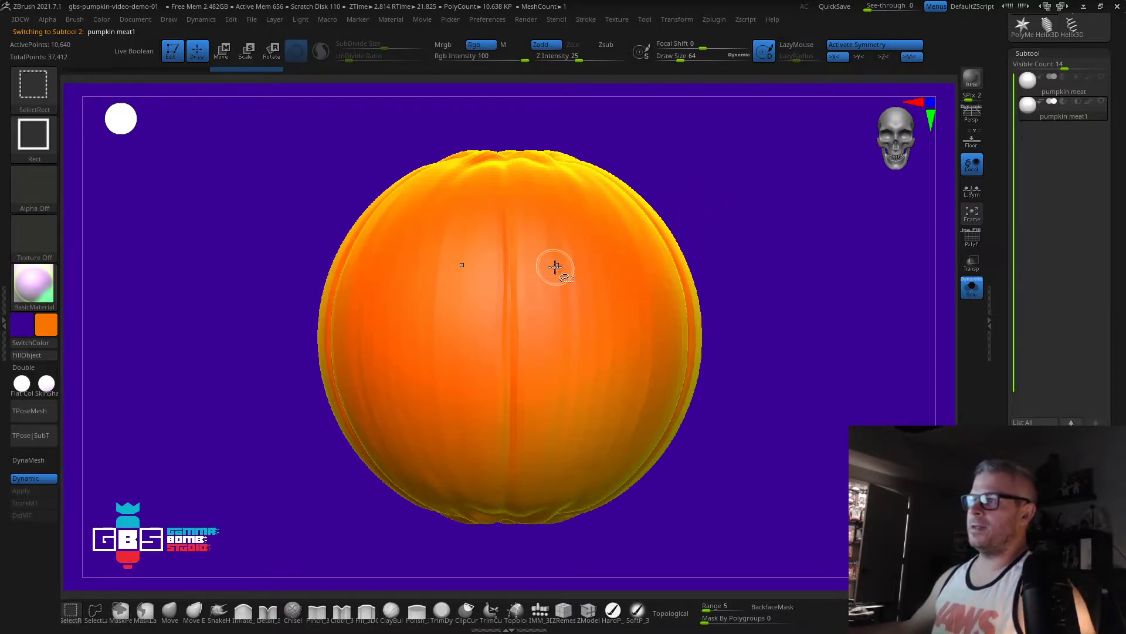
key("ctrl+shift")
left_click_drag(703, 156, 759, 227, "ctrl+shift")
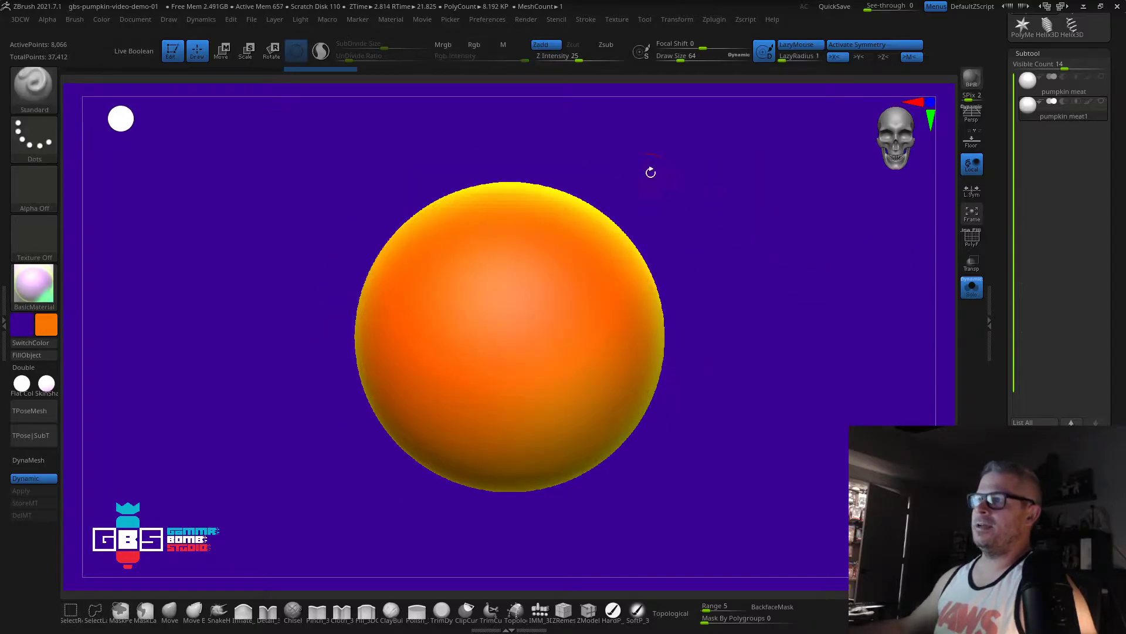
left_click(763, 234, "ctrl+shift")
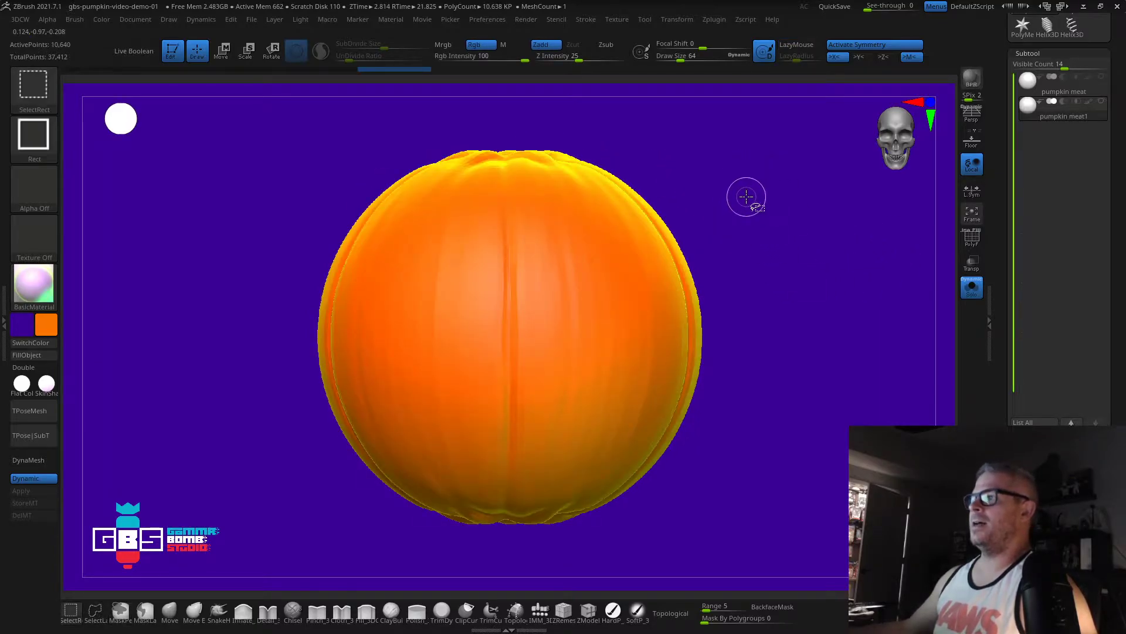
mouse_move(742, 194)
left_mouse_down()
mouse_move(740, 222)
mouse_move(822, 208)
left_mouse_up()
Step: Turn off symmetry and apply the Deformer transform type to pumpkin meat1
key("w")
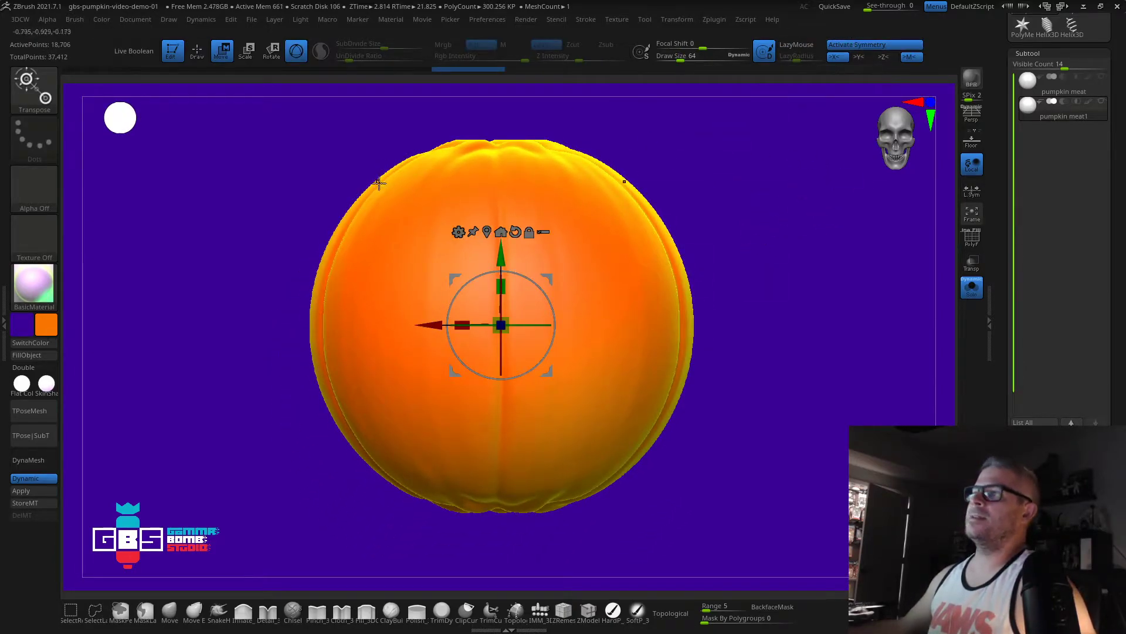
left_click(458, 231)
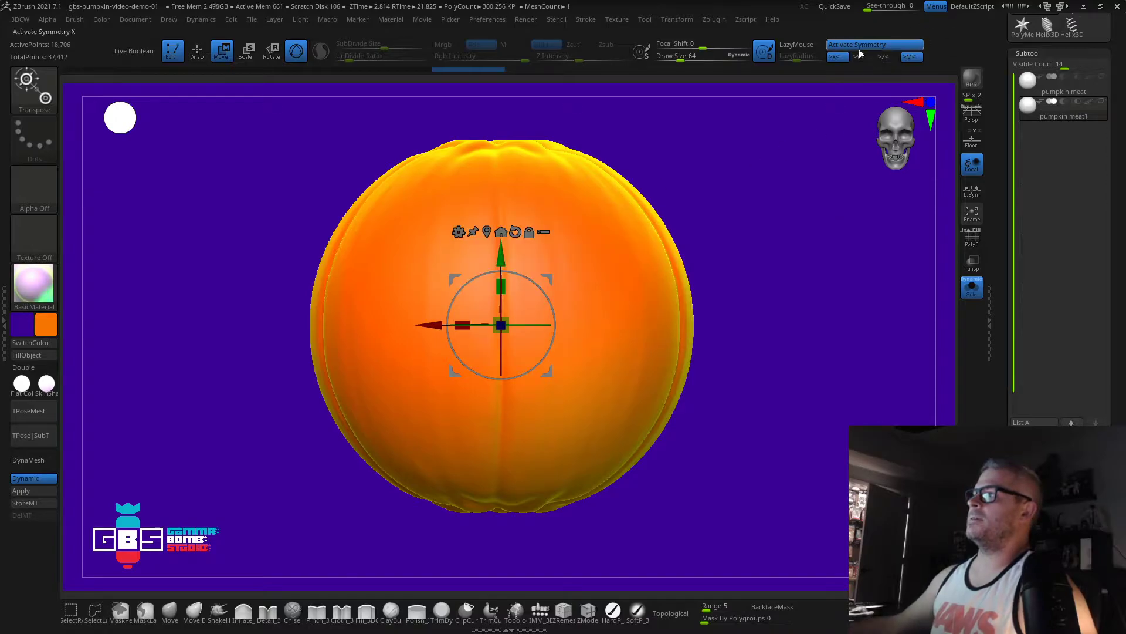
left_click(459, 234)
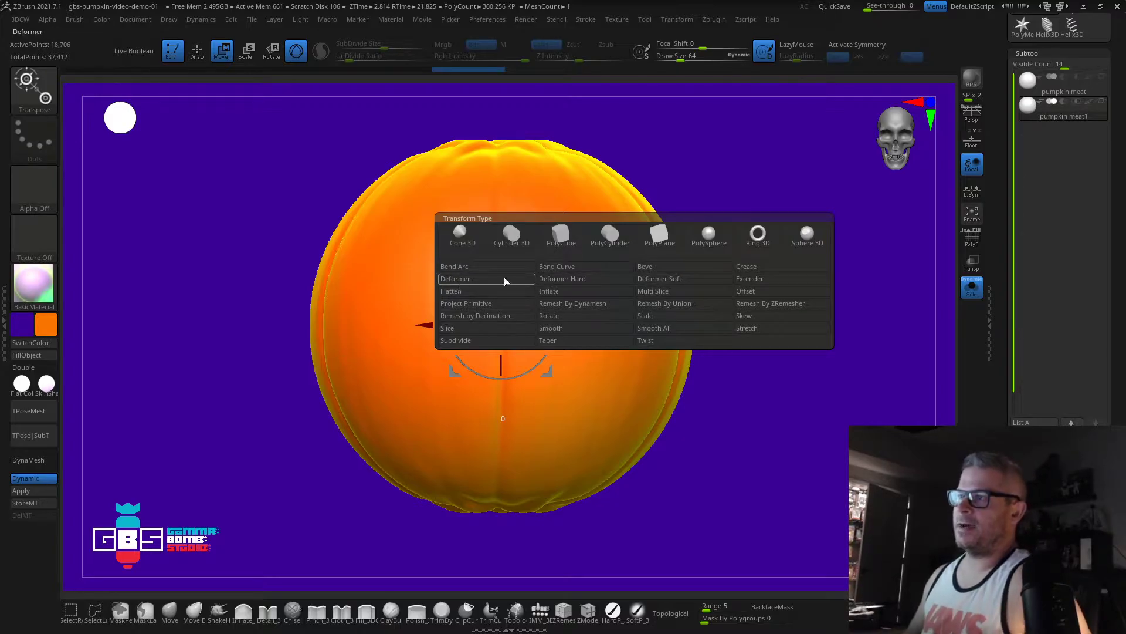
left_click(486, 282)
Step: Raise the deformer cage to four vertical rows of control points and mask its top and bottom rows
mouse_move(801, 279)
left_mouse_down("alt")
mouse_move(807, 327)
mouse_move(808, 291)
left_mouse_up("alt")
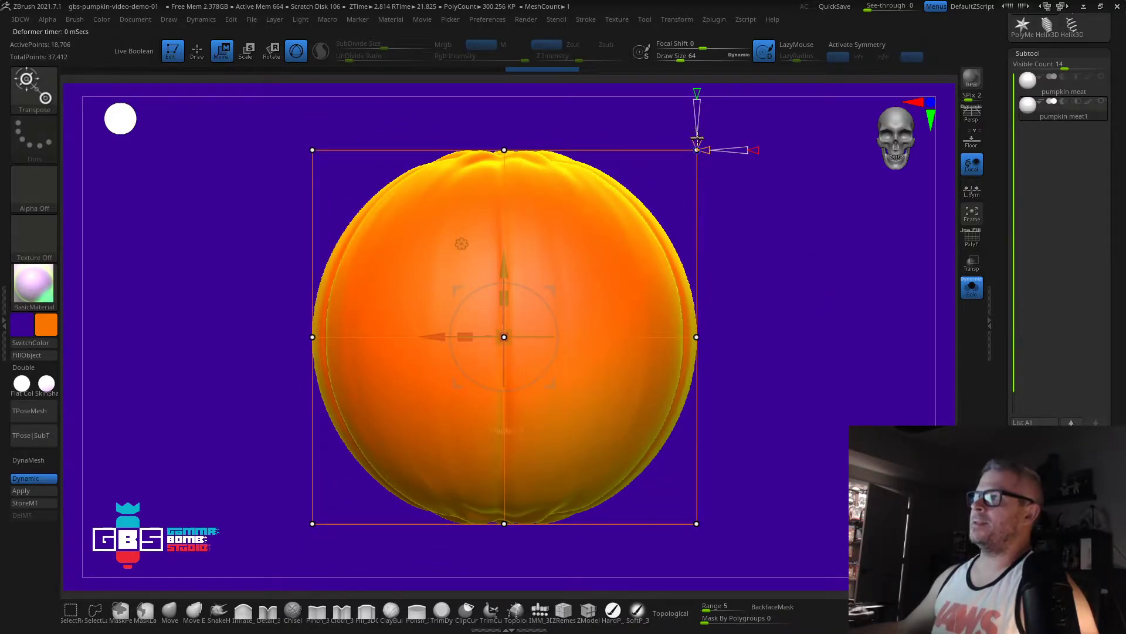
left_click_drag(697, 134, 697, 136)
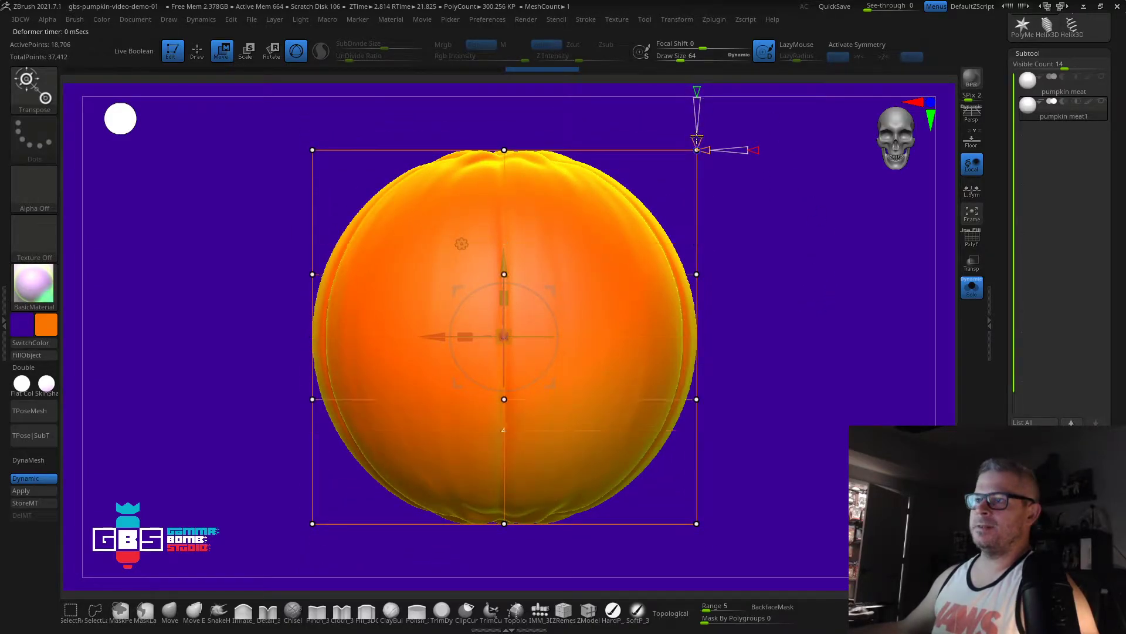
left_click_drag(817, 278, 732, 274, "alt")
mouse_move(303, 246)
left_mouse_down("ctrl")
mouse_move(557, 230)
mouse_move(727, 118)
left_mouse_up("ctrl")
mouse_move(315, 434)
left_mouse_down("ctrl")
mouse_move(815, 530)
mouse_move(818, 521)
left_mouse_up("ctrl")
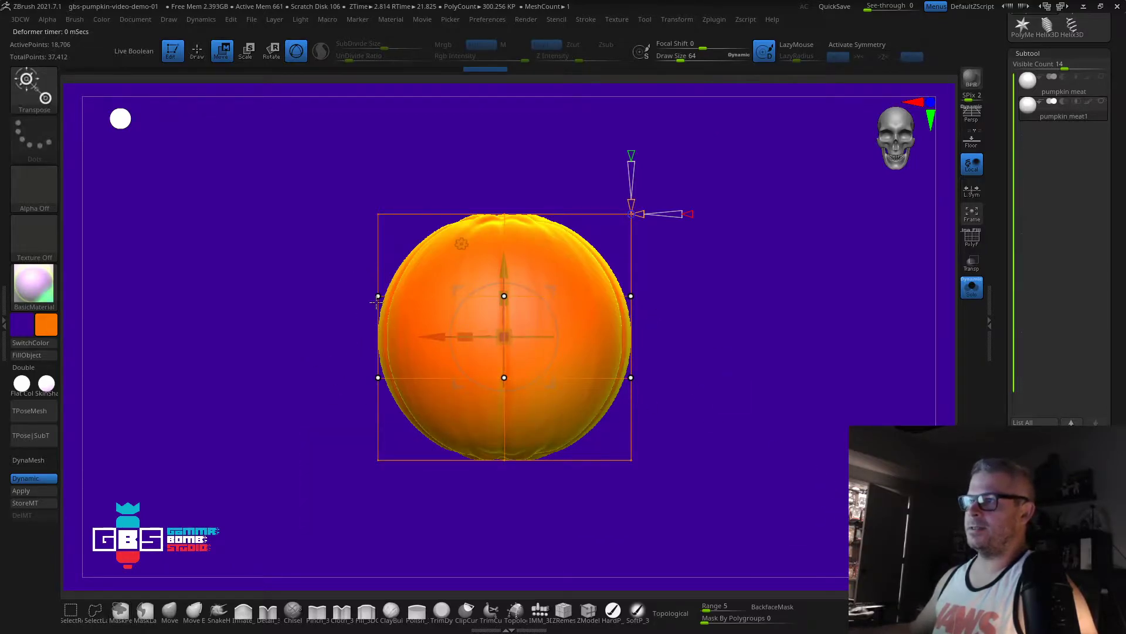
Step: Spread the unmasked middle rows of the deformer cage vertically to square off pumpkin meat1, and accept the deformation
mouse_move(754, 306)
left_mouse_down()
mouse_move(784, 329)
mouse_move(754, 327)
left_mouse_up()
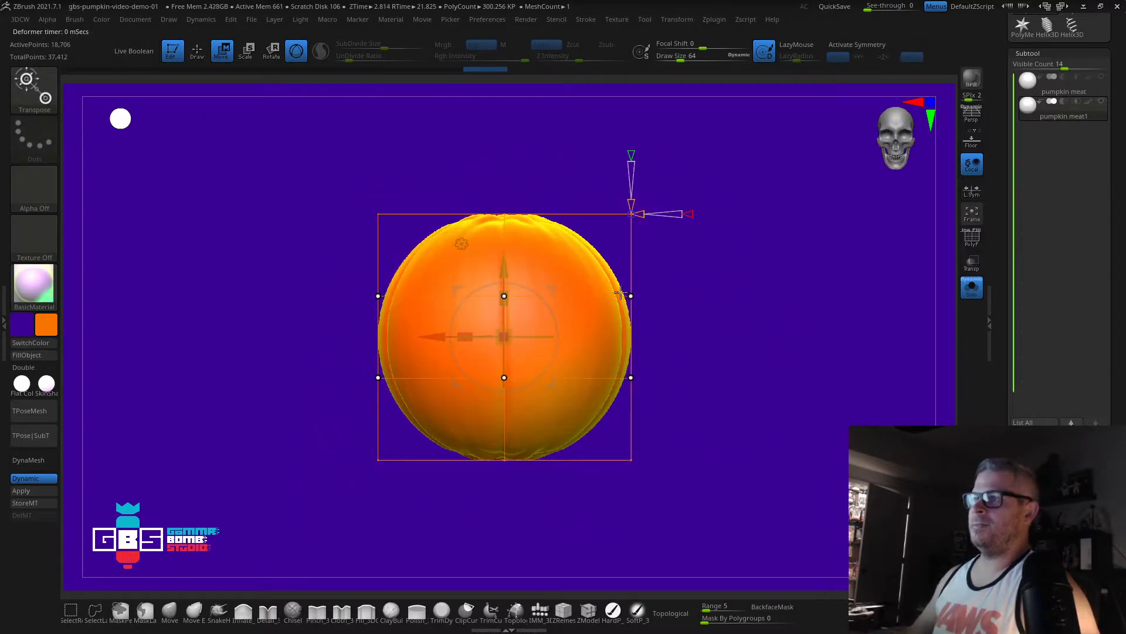
left_click_drag(508, 302, 520, 39)
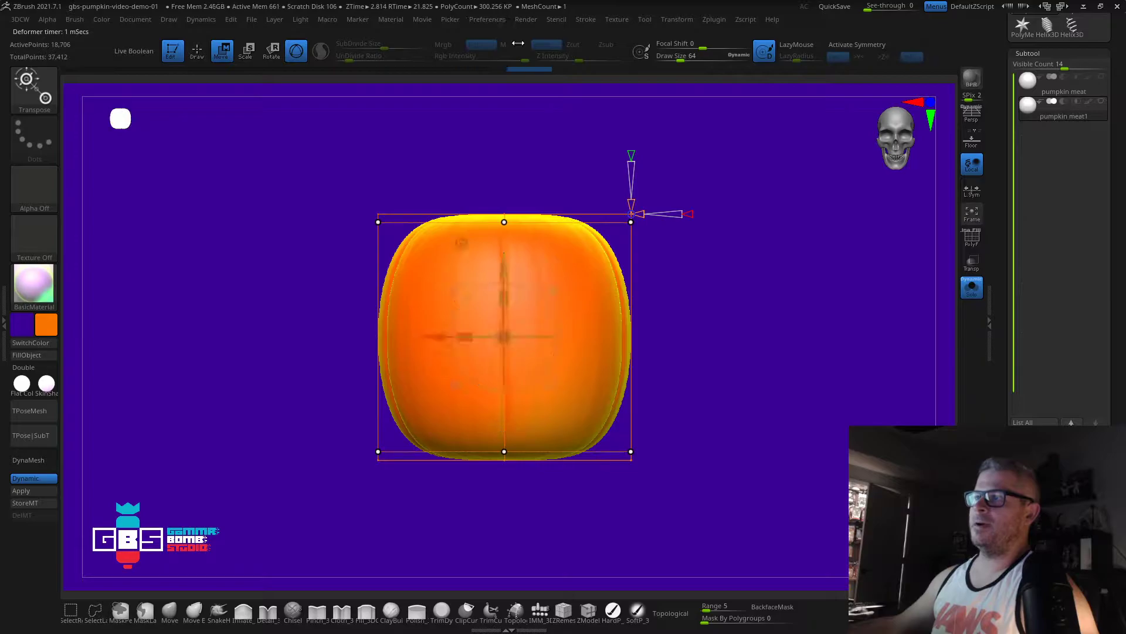
mouse_move(586, 170)
left_mouse_down()
mouse_move(598, 182)
mouse_move(591, 151)
mouse_move(607, 204)
mouse_move(716, 244)
mouse_move(737, 337)
mouse_move(767, 350)
mouse_move(809, 330)
mouse_move(744, 322)
mouse_move(726, 339)
left_mouse_up()
key("q")
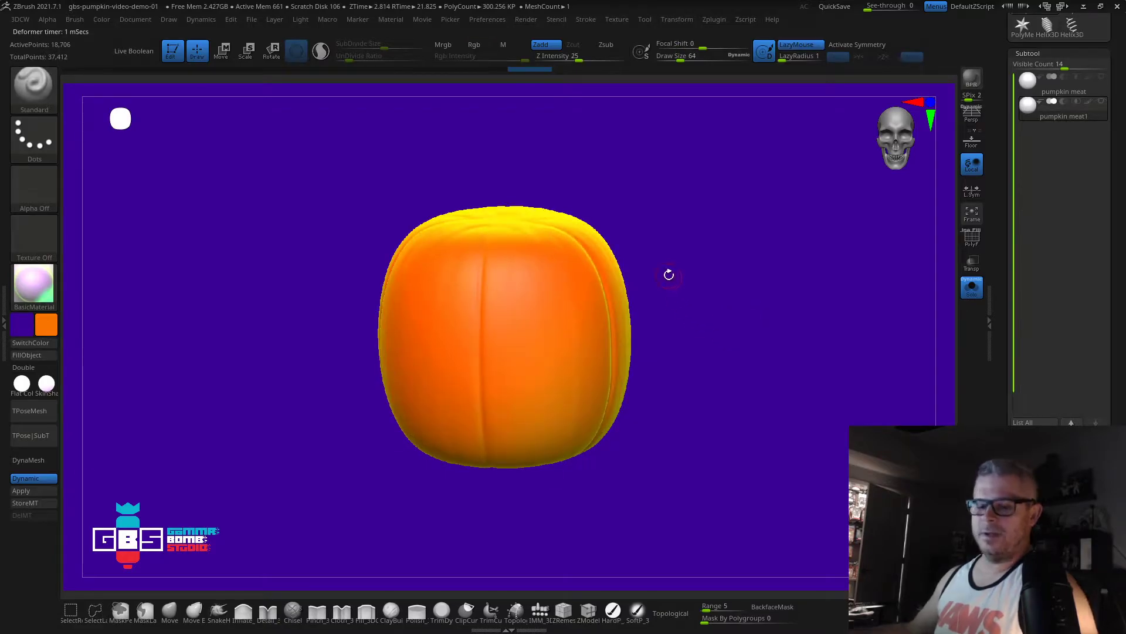
key("w")
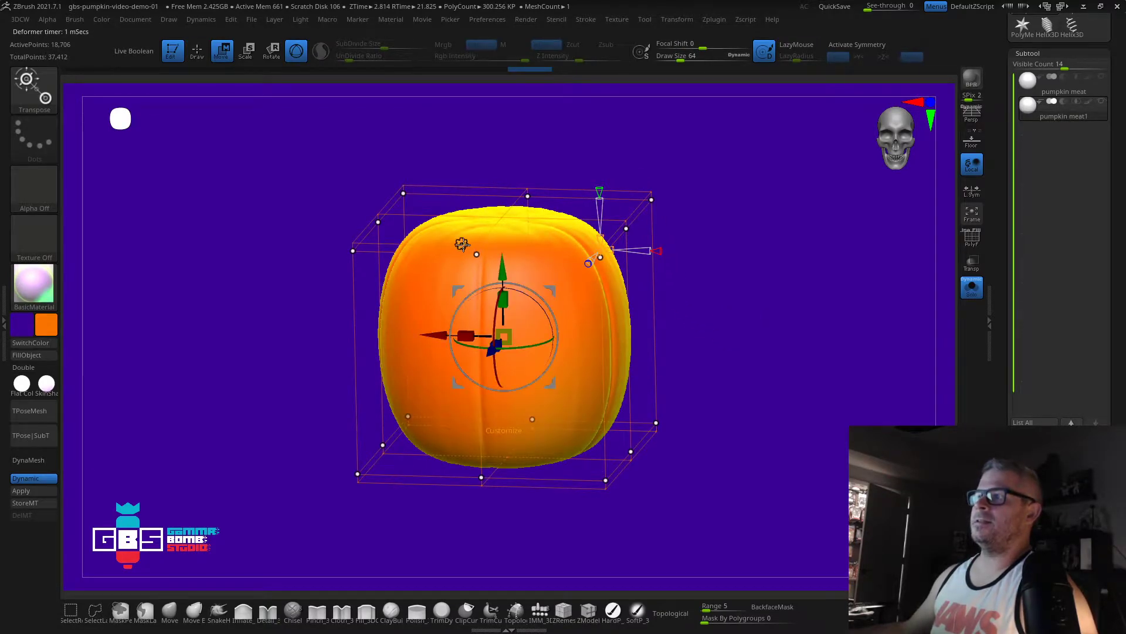
left_click(462, 243)
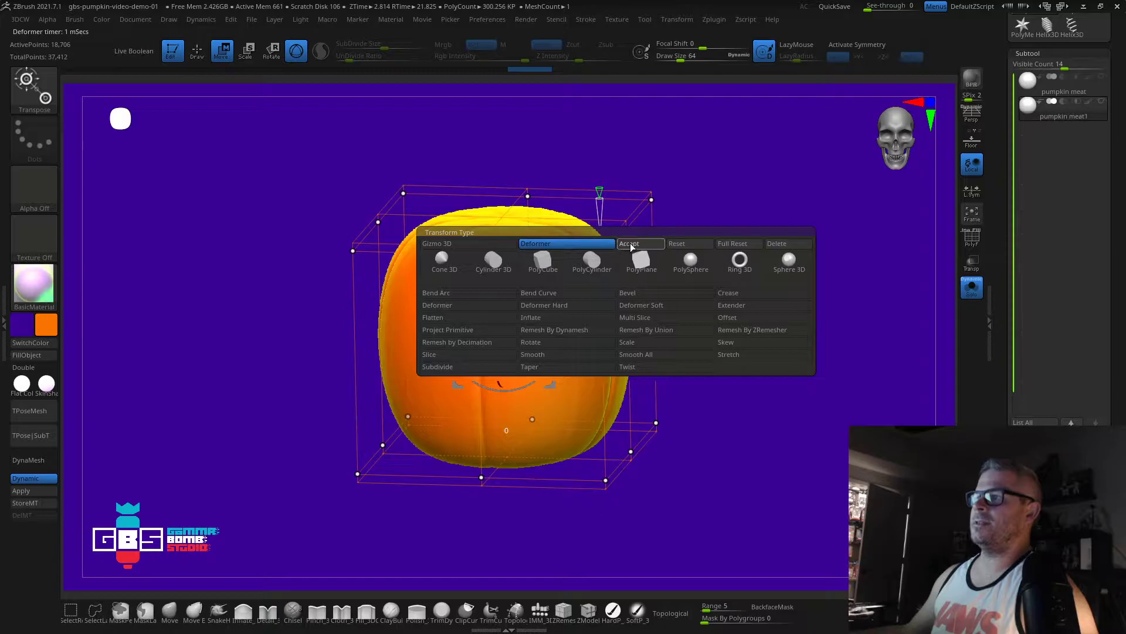
left_click(633, 244)
Step: Apply a new Deformer cage to pumpkin meat1 and mask its upper two rows of control points
left_click(465, 242)
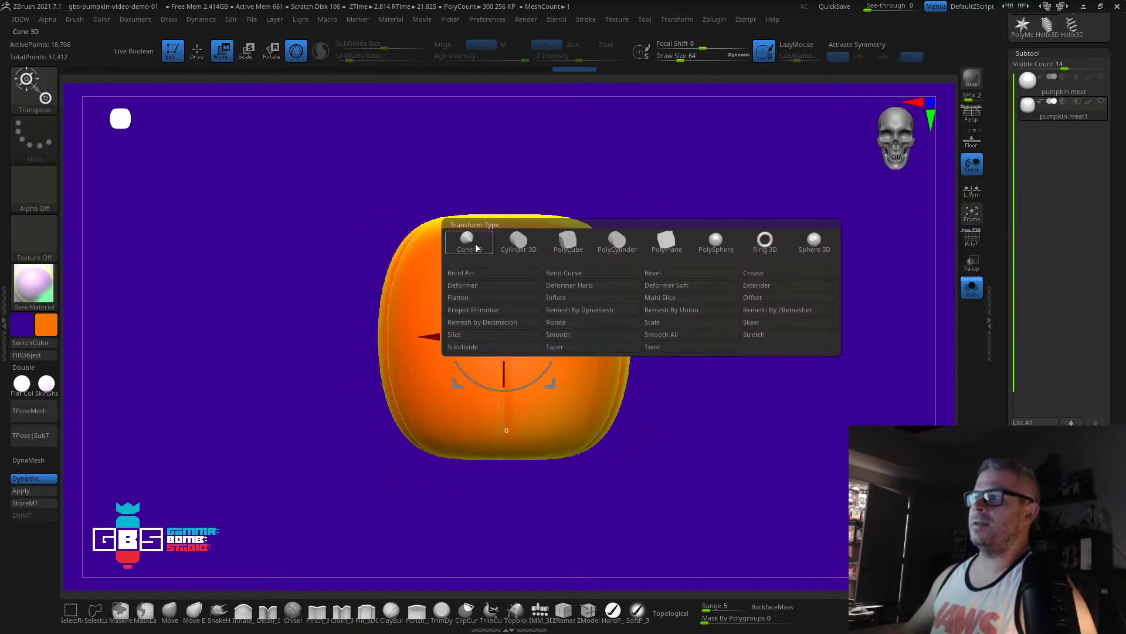
left_click(469, 285)
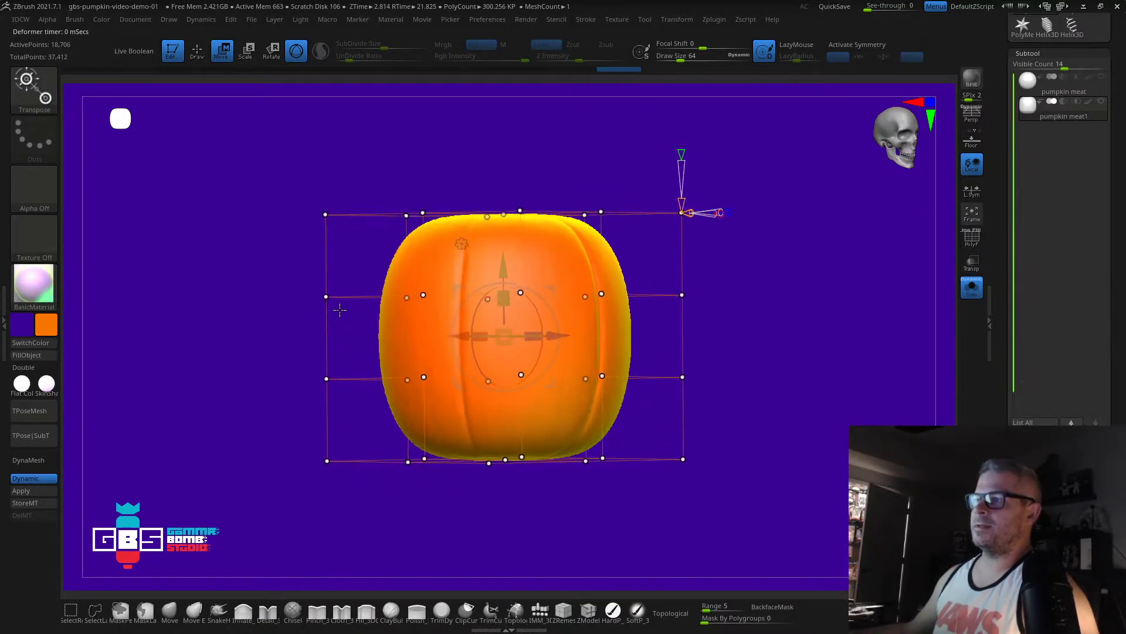
left_click_drag(334, 319, 823, 164, "ctrl")
Step: Enlarge the unmasked lower rows of the cage to widen the pumpkin's base, and accept the deformation
left_click_drag(513, 426, 549, 437)
left_click_drag(769, 402, 816, 383)
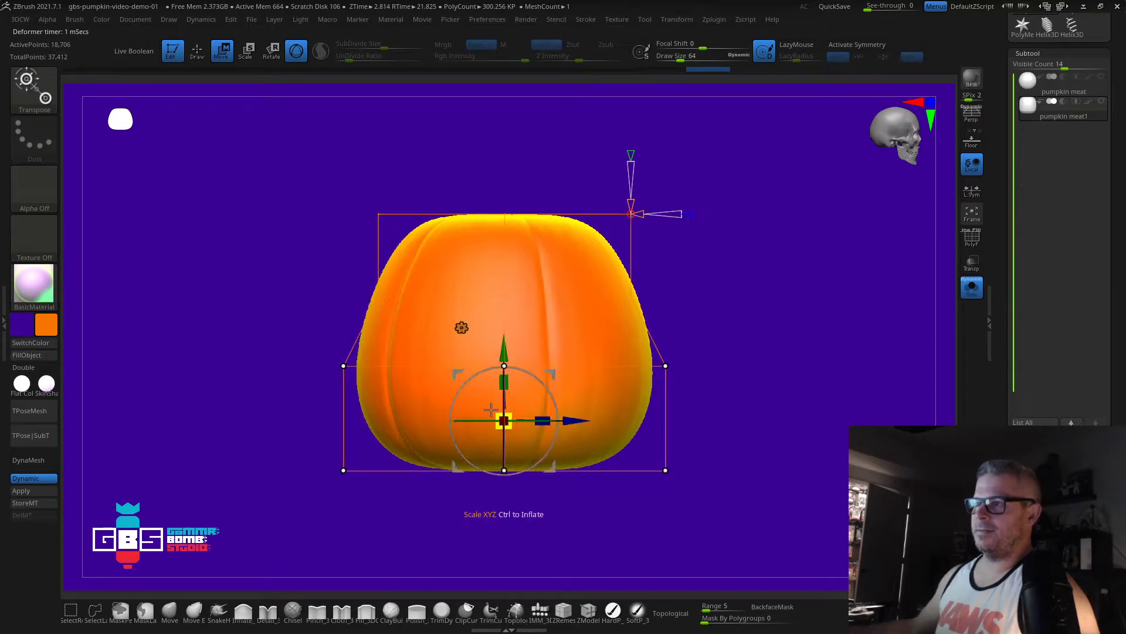
mouse_move(748, 313)
left_mouse_down()
mouse_move(785, 325)
mouse_move(750, 331)
left_mouse_up()
left_click(461, 327)
left_click(462, 327)
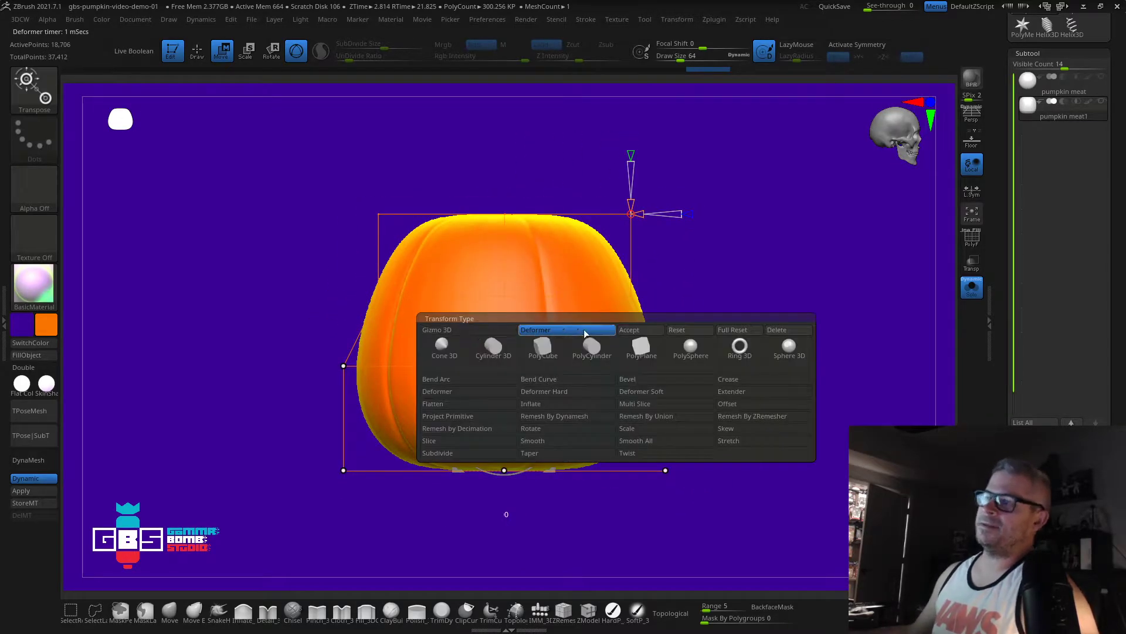
left_click(639, 327)
mouse_move(724, 299)
left_mouse_down()
mouse_move(667, 329)
mouse_move(714, 284)
mouse_move(732, 339)
mouse_move(731, 294)
mouse_move(731, 370)
mouse_move(684, 409)
mouse_move(724, 364)
mouse_move(708, 325)
mouse_move(726, 338)
mouse_move(706, 372)
mouse_move(721, 377)
mouse_move(741, 332)
mouse_move(718, 356)
mouse_move(698, 350)
mouse_move(684, 319)
mouse_move(668, 336)
mouse_move(681, 285)
mouse_move(584, 249)
left_mouse_up()
key("q")
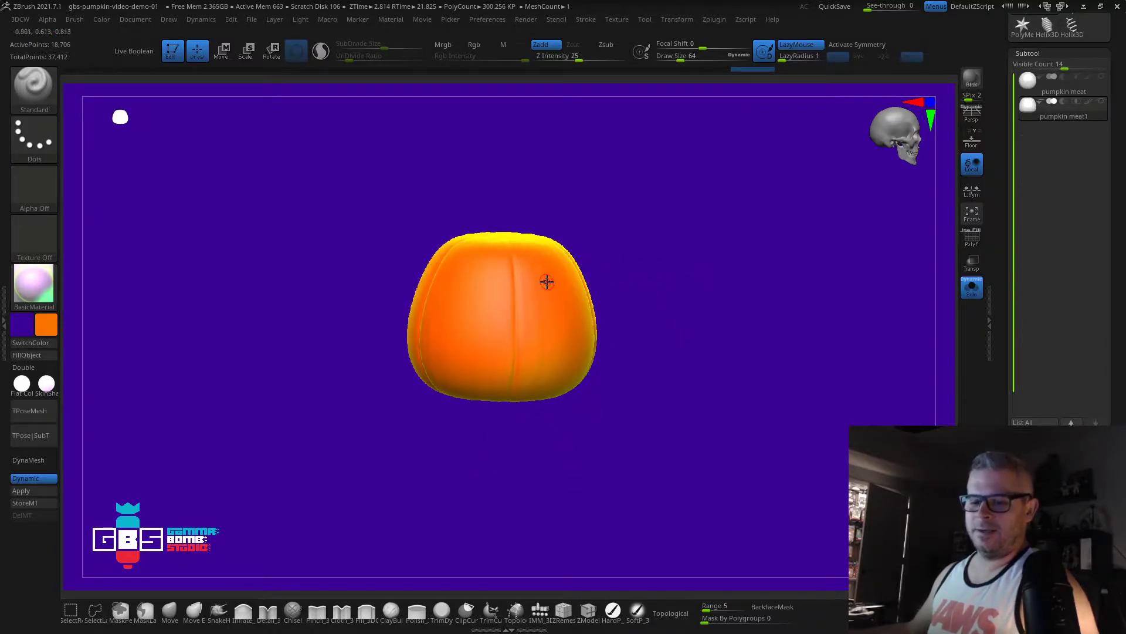
key("w")
left_click(459, 220)
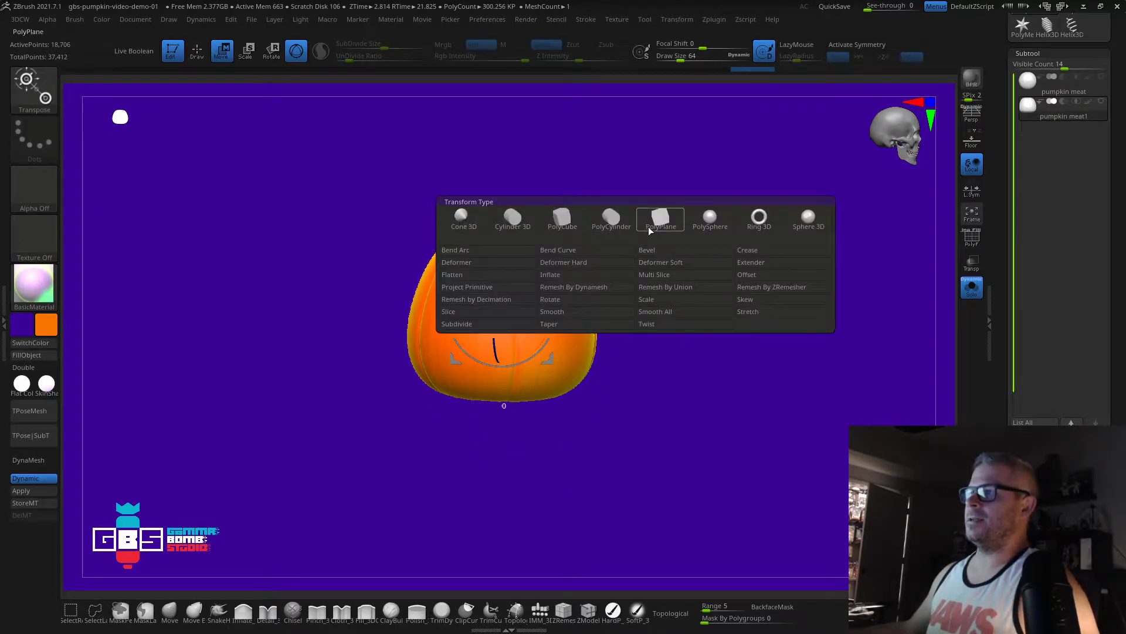
left_click_drag(719, 311, 655, 318)
key("q")
Step: Isolate and mask the outer pumpkin shell, restore the full mesh, and split the unmasked inner sphere into its own subtool
mouse_move(730, 315)
left_mouse_down()
mouse_move(684, 305)
mouse_move(702, 354)
left_mouse_up()
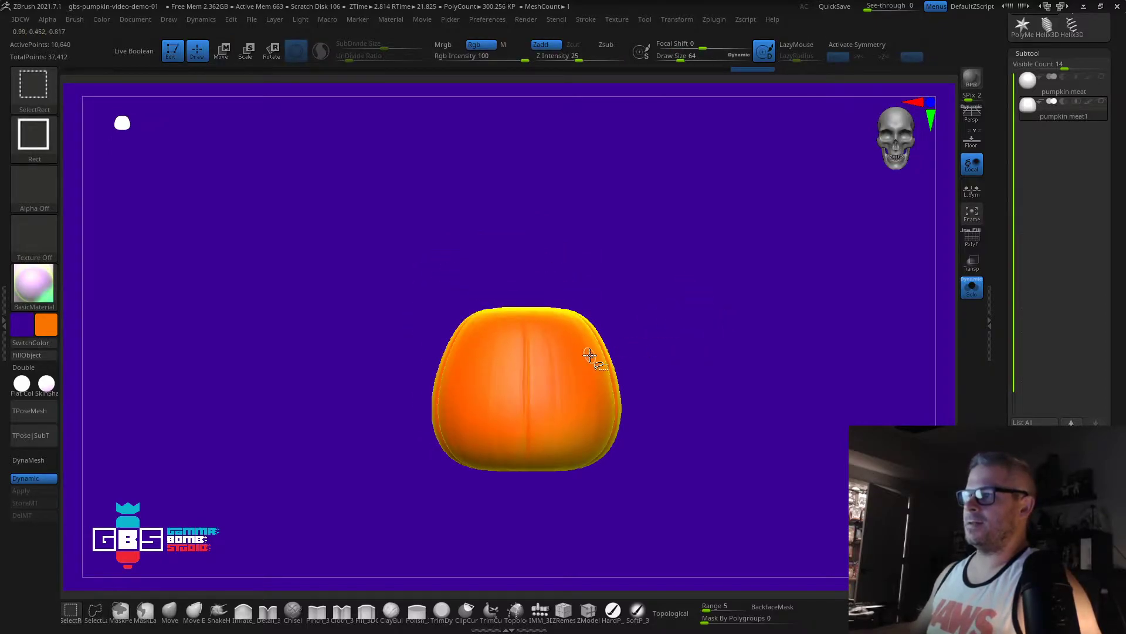
mouse_move(686, 196)
left_mouse_down("ctrl")
mouse_move(365, 269)
mouse_move(180, 521)
left_mouse_up("ctrl")
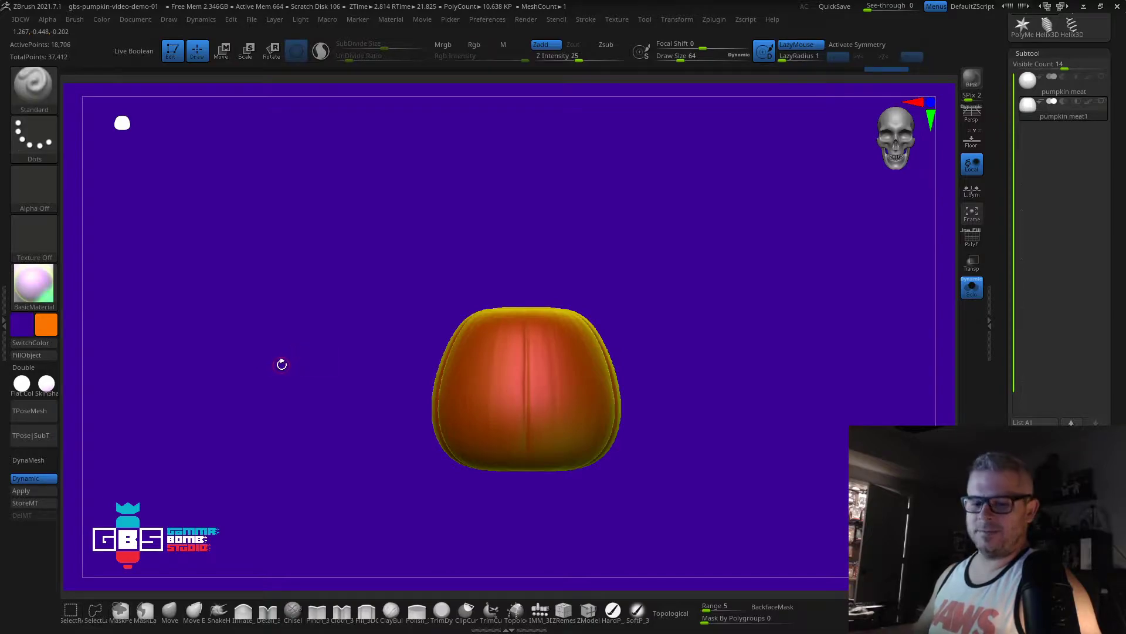
left_click_drag(673, 304, 678, 275, "alt")
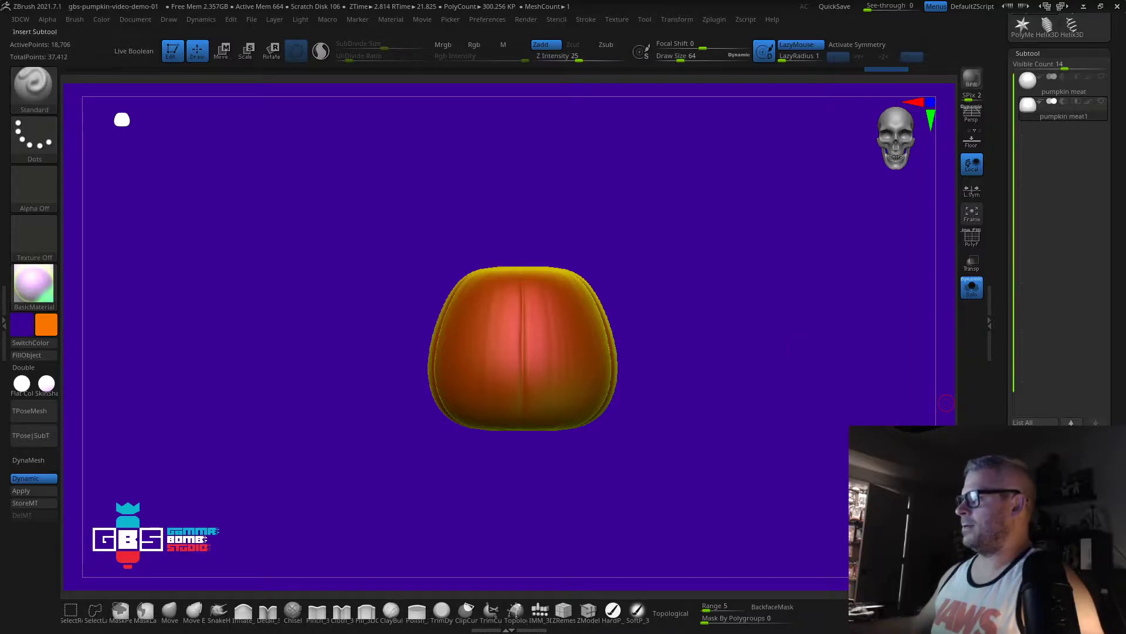
left_click_drag(1002, 403, 1002, 251)
left_click(1057, 454)
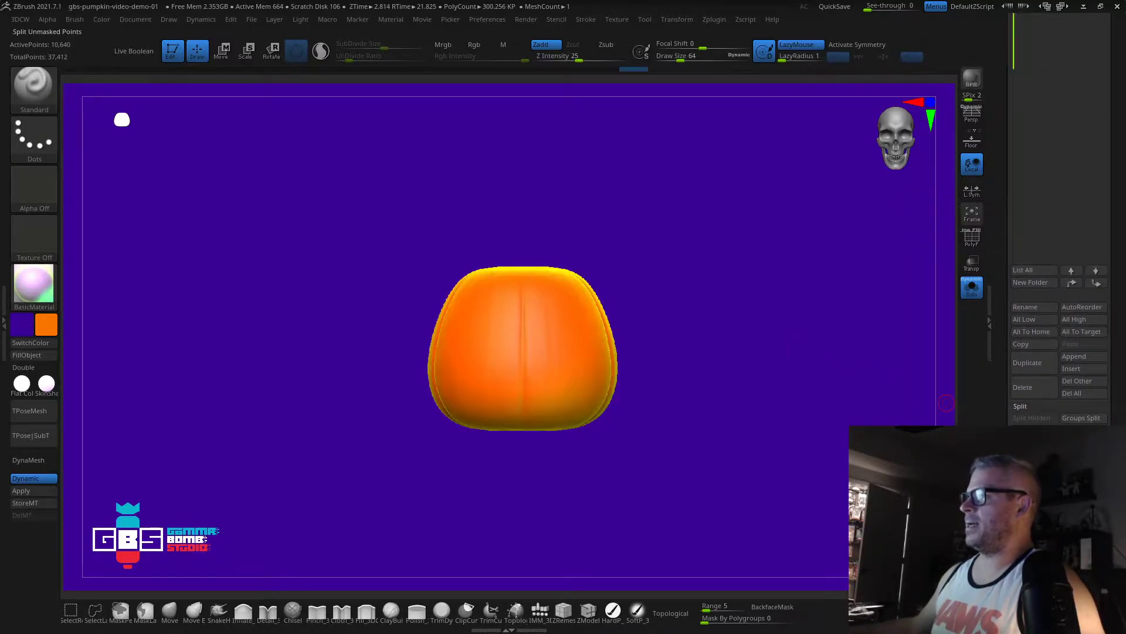
Step: Check the split result by viewing the pumpkin meat2 inner sphere and the pumpkin meat1 shell in turn
left_click_drag(1109, 185, 1084, 326)
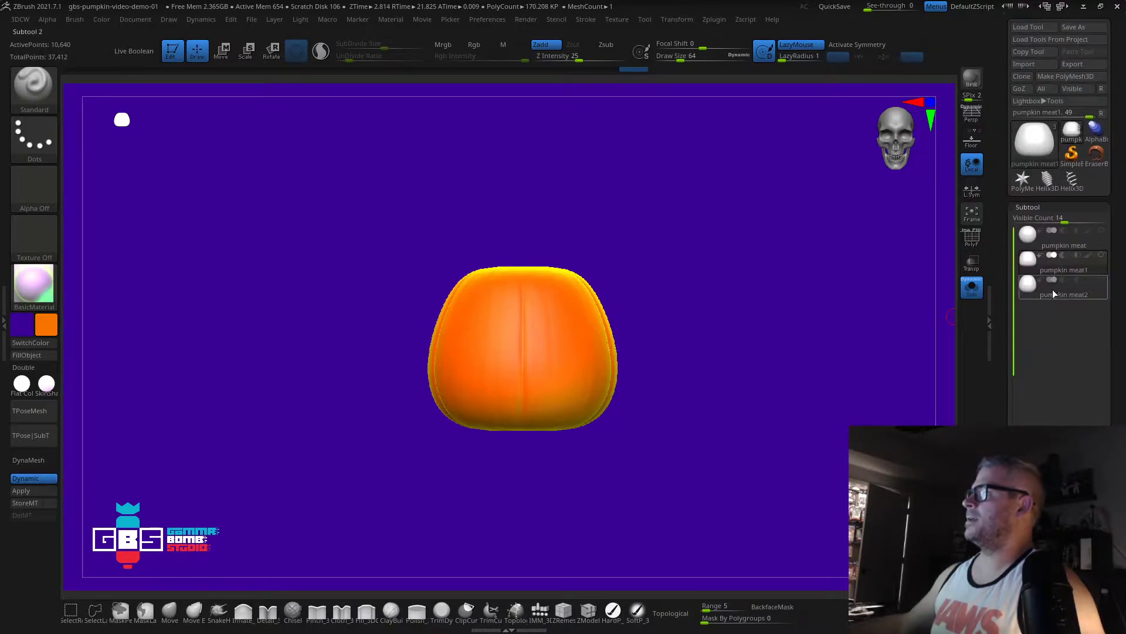
mouse_move(1092, 269)
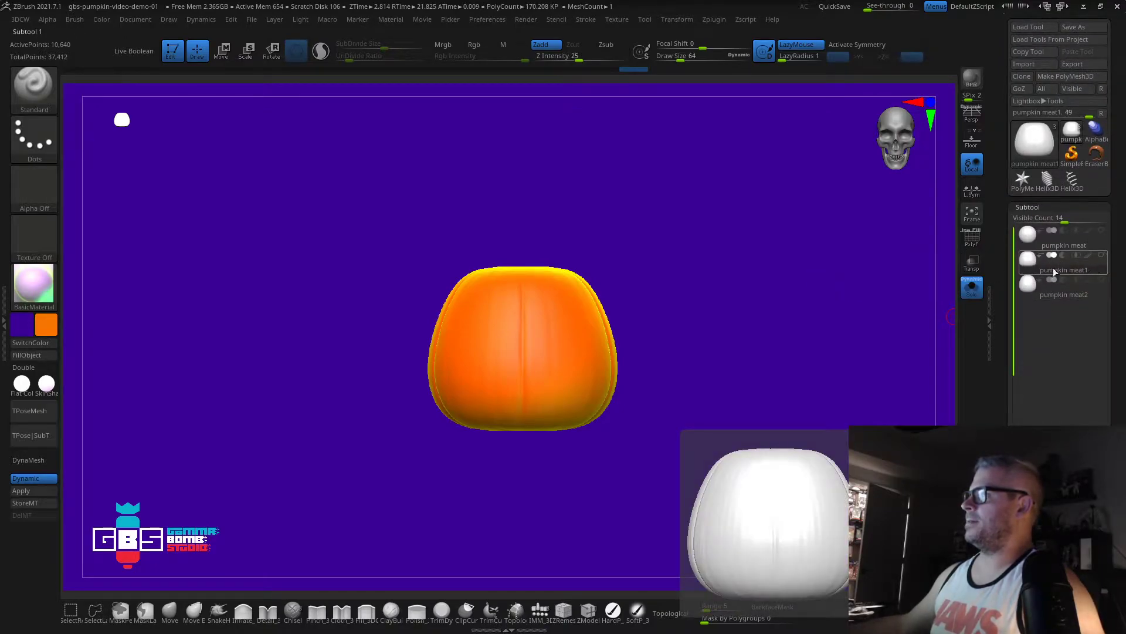
left_click(1040, 288)
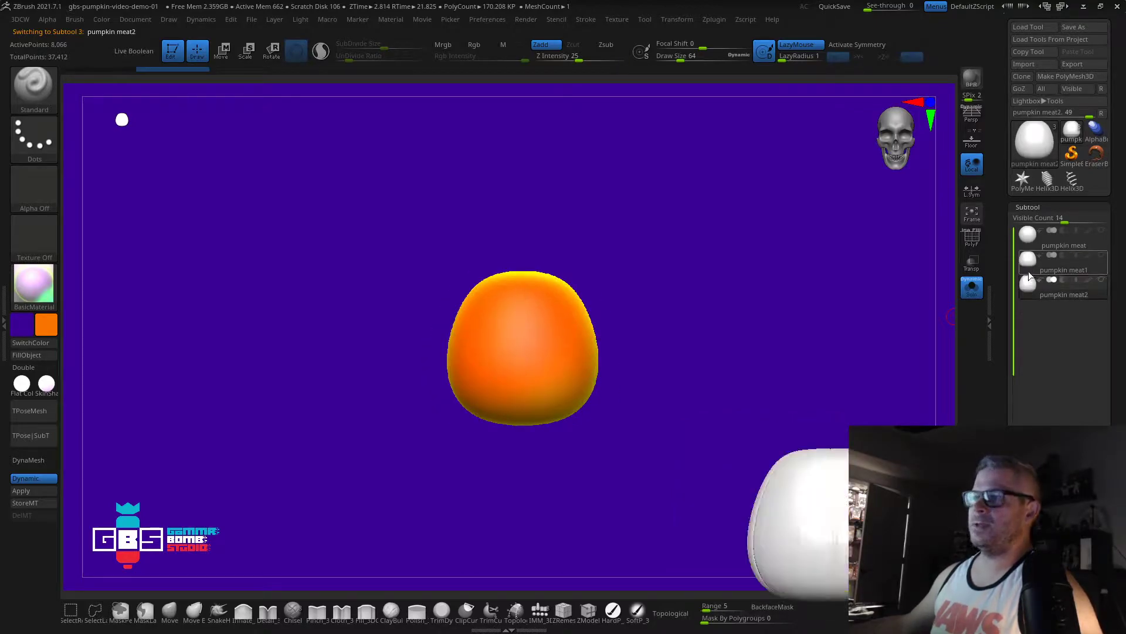
left_click(1029, 272)
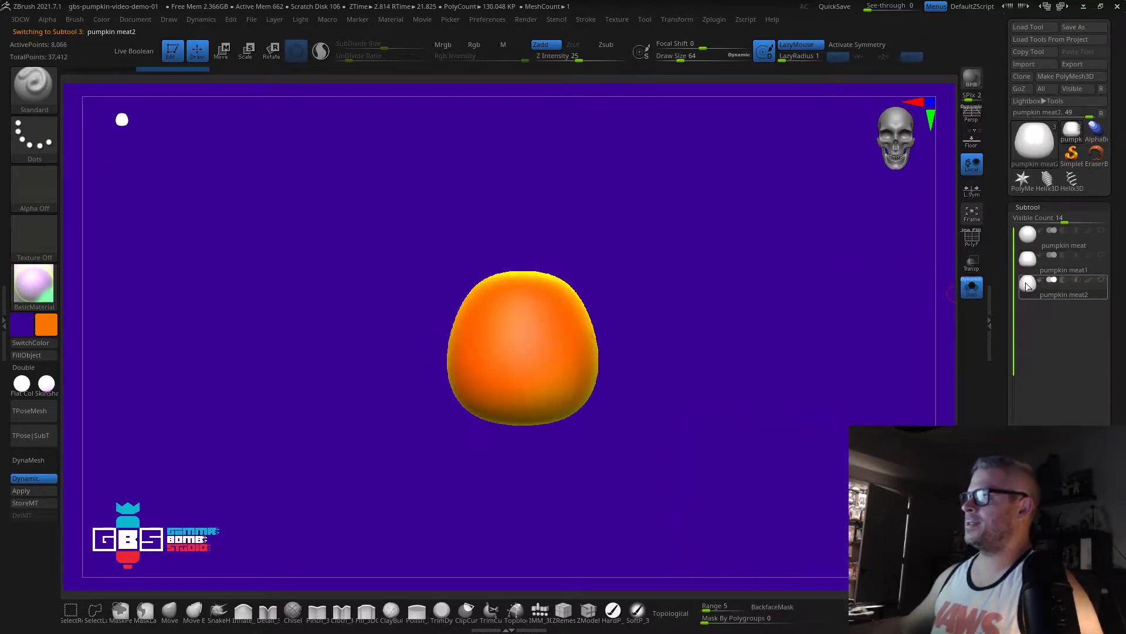
left_click_drag(840, 308, 826, 321)
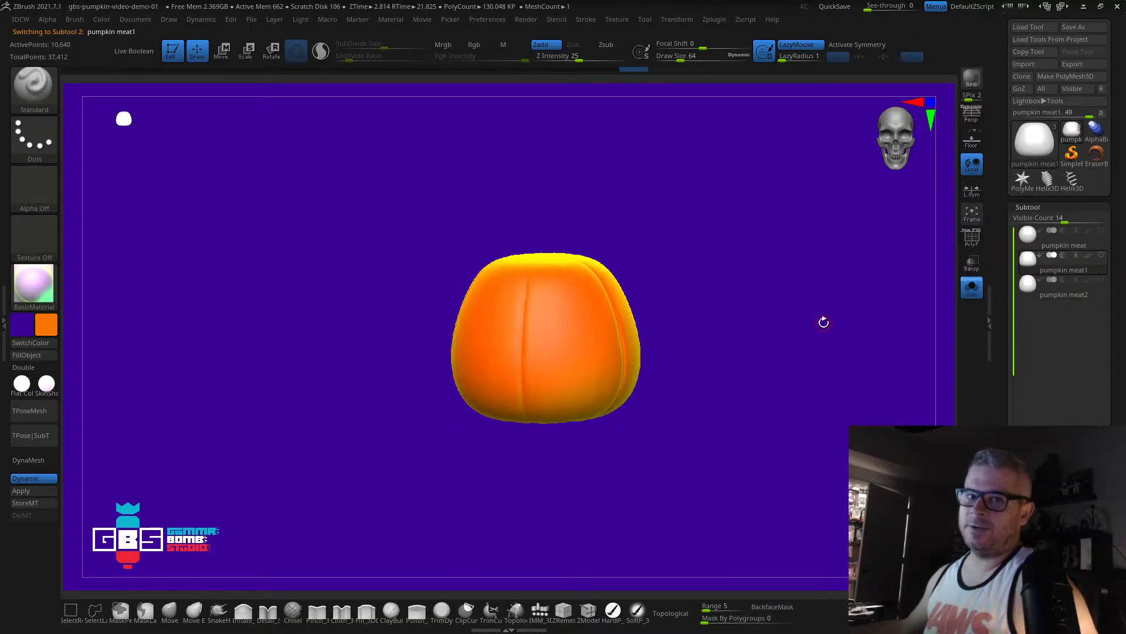
Step: Examine the deformed outer shape of pumpkin meat1 from several angles
left_click_drag(734, 357, 754, 378, "shift")
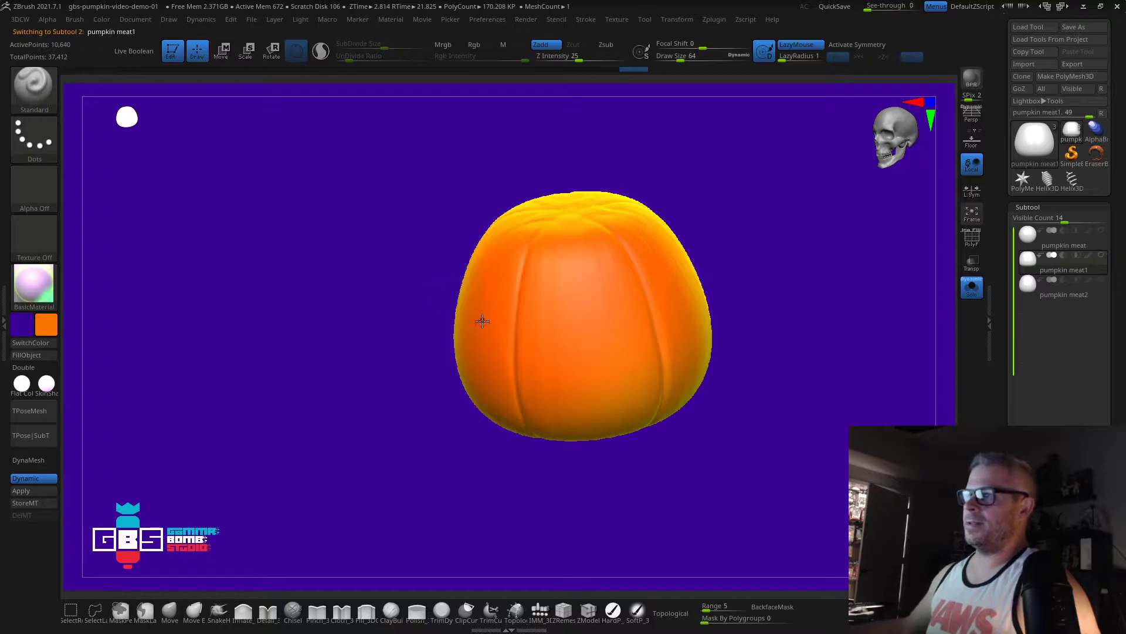
left_click_drag(839, 293, 844, 281, "shift")
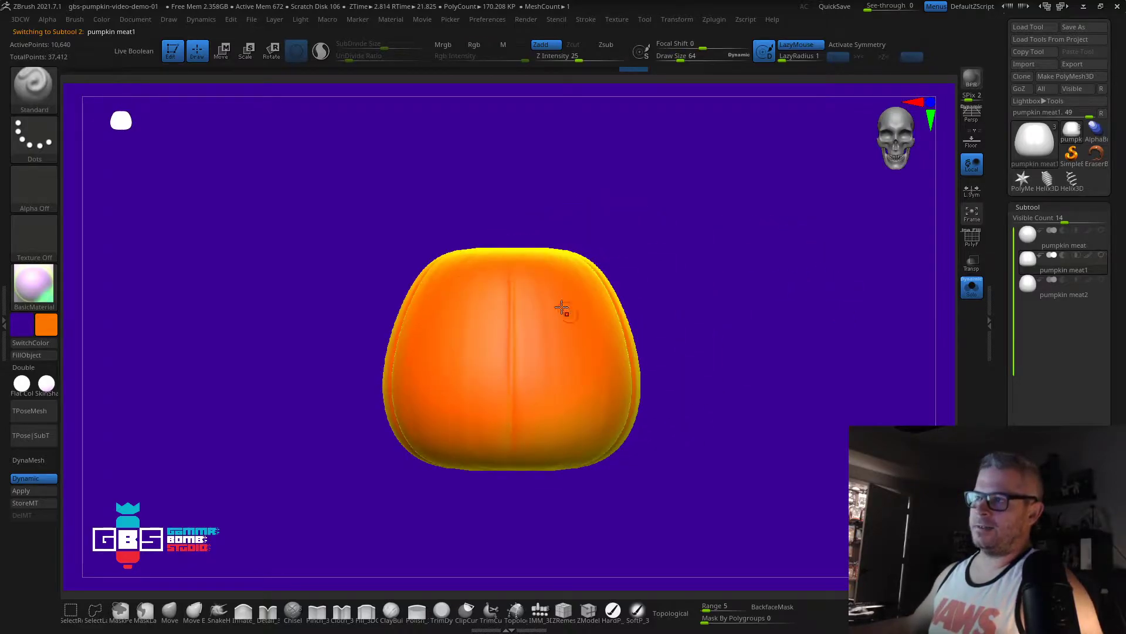
left_click_drag(793, 345, 549, 292)
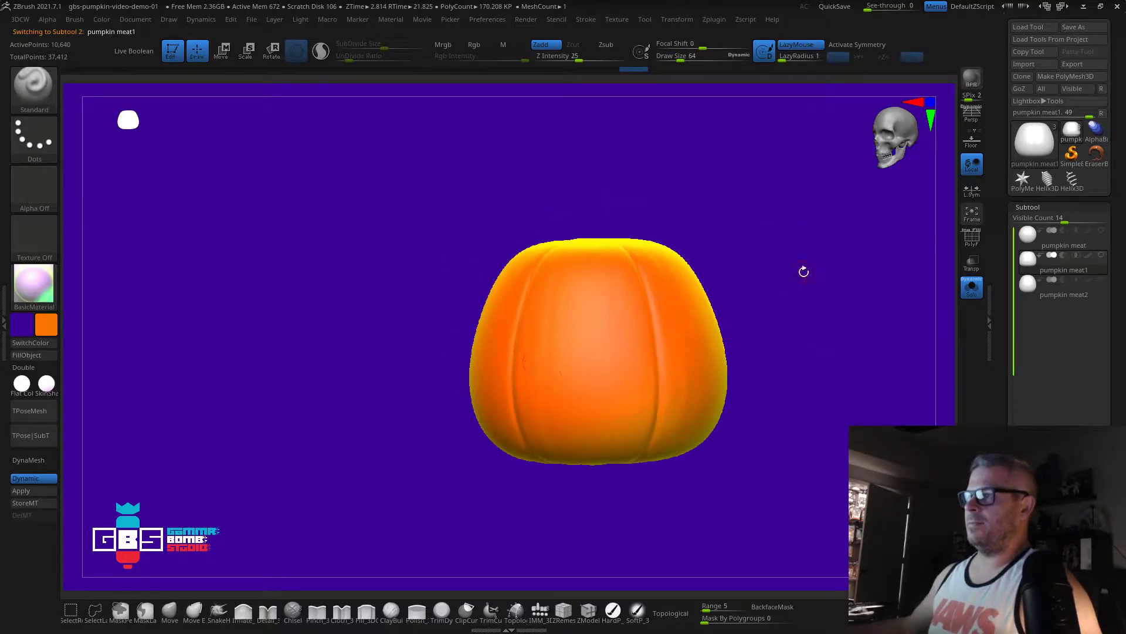
left_click_drag(803, 269, 792, 306)
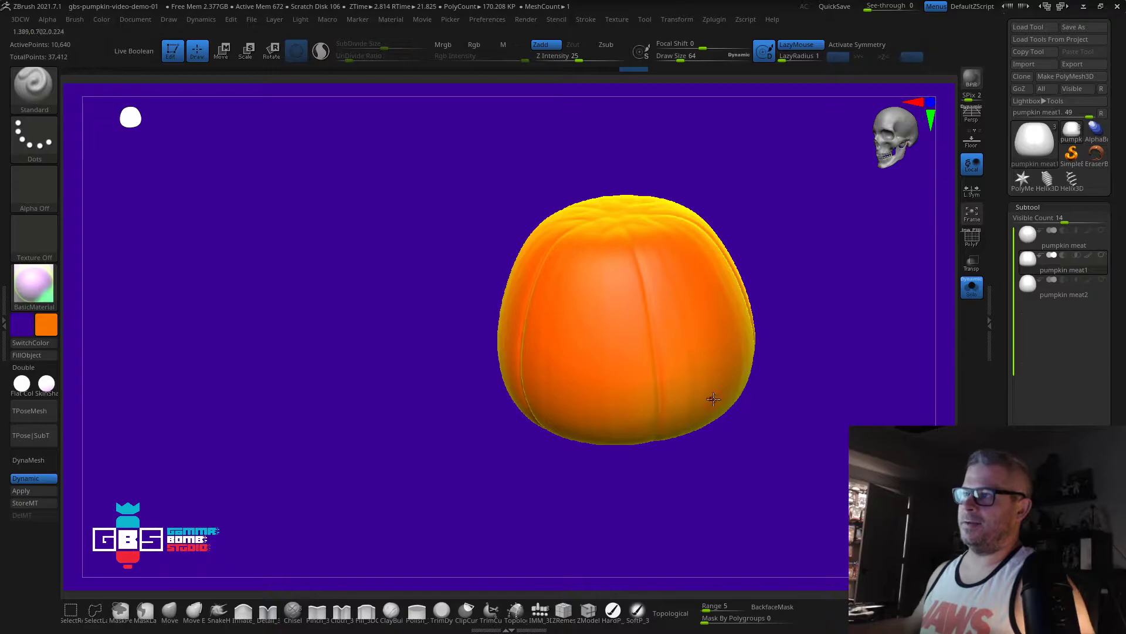
right_click_drag(684, 507, 704, 477)
mouse_move(573, 349)
right_mouse_down()
mouse_move(688, 315)
mouse_move(559, 296)
right_mouse_up()
mouse_move(757, 279)
right_mouse_down()
mouse_move(839, 254)
mouse_move(827, 289)
mouse_move(830, 276)
right_mouse_up()
Step: Create a subtool folder for pumpkin meat1 with the default title Untitled Folder
left_click(1041, 295)
left_click(1050, 267)
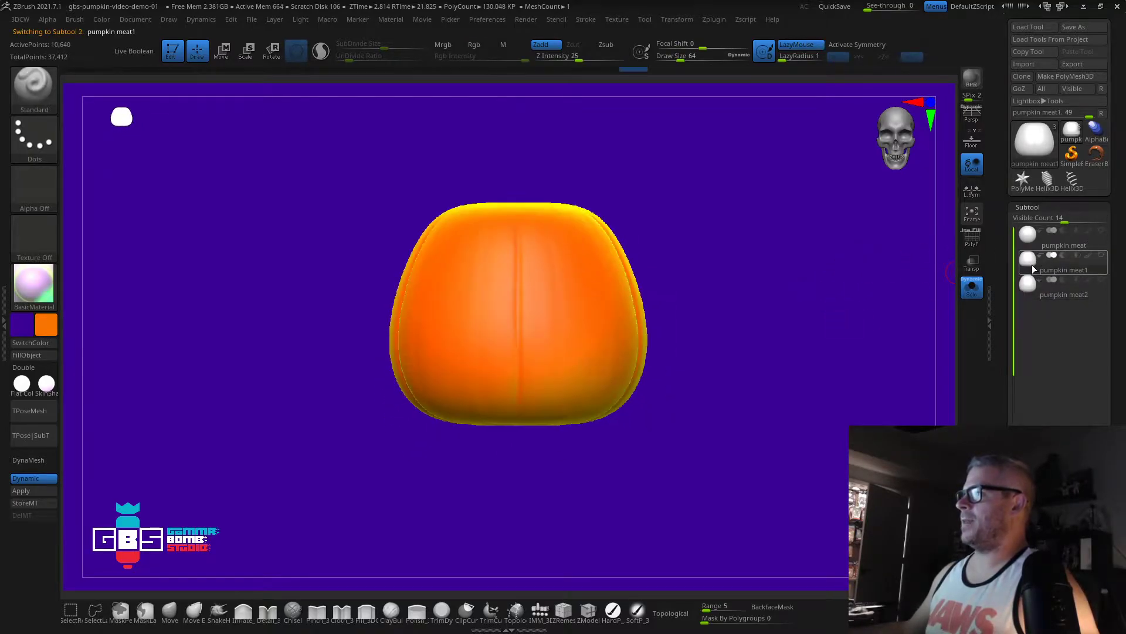
scroll(1056, 264, "down", 4)
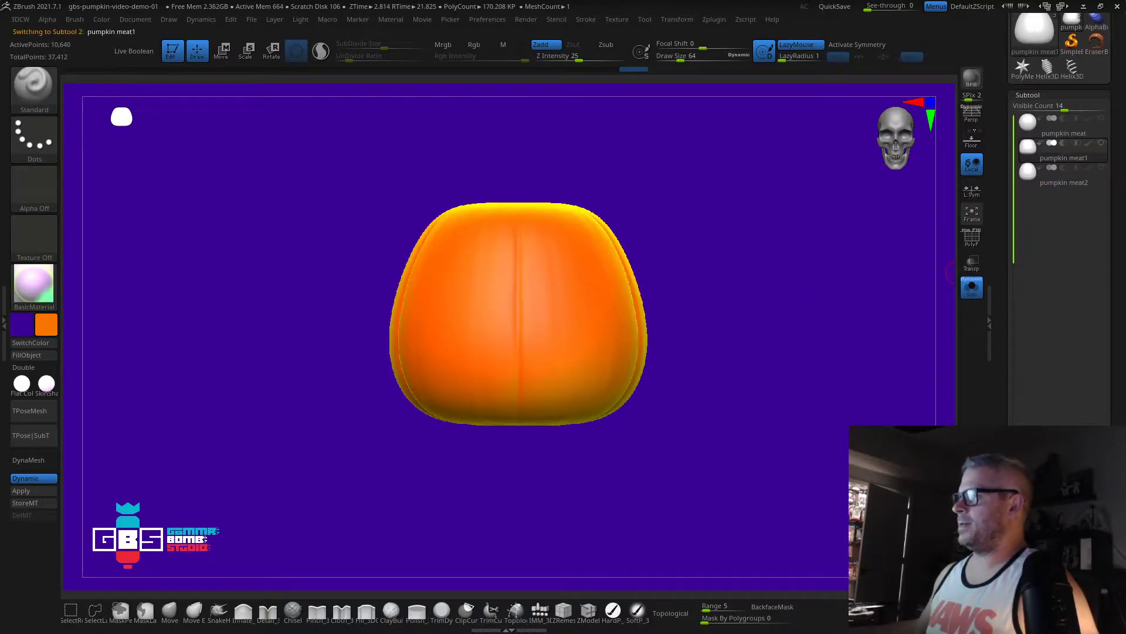
scroll(1055, 264, "down", 3)
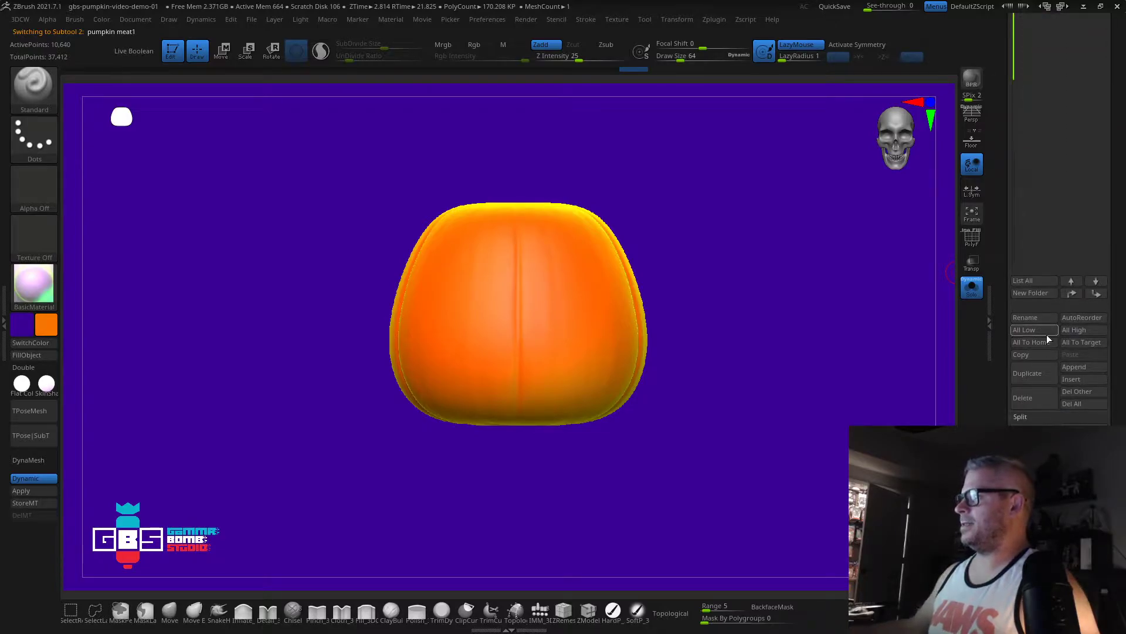
left_click(1030, 293)
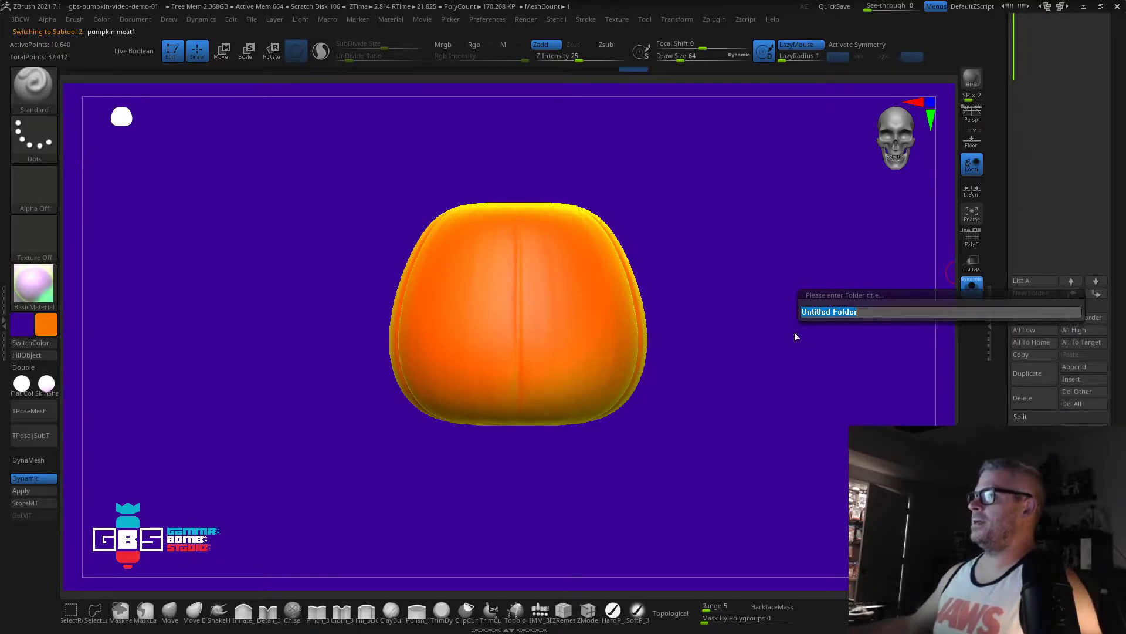
key("Return")
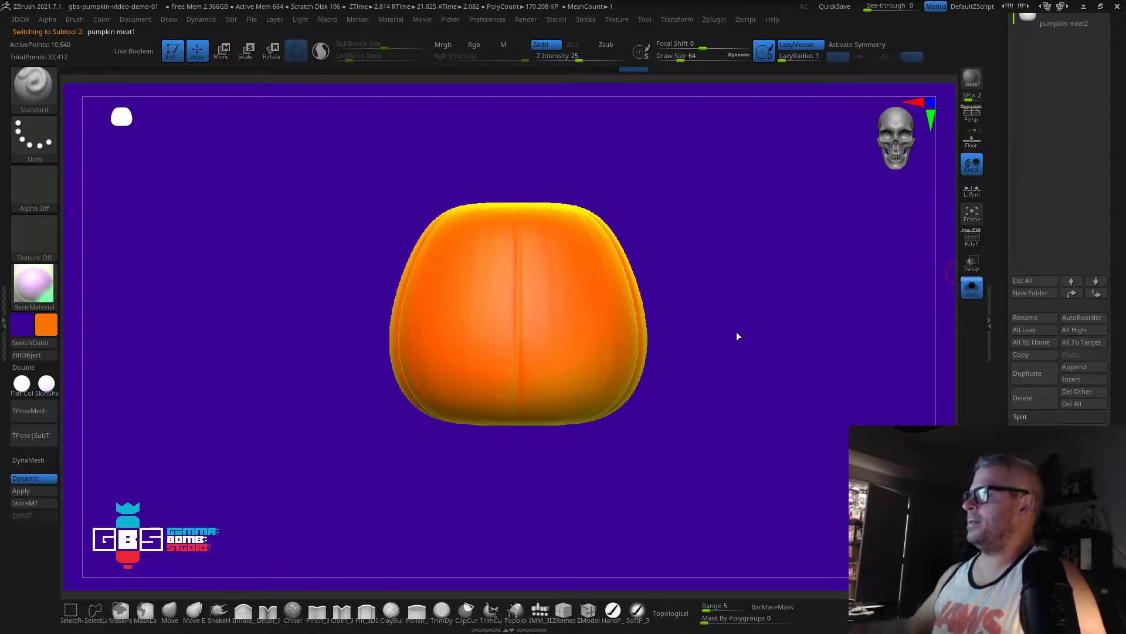
Step: Include pumpkin meat2 in Untitled Folder and order it below pumpkin meat1
scroll(1096, 170, "up", 3)
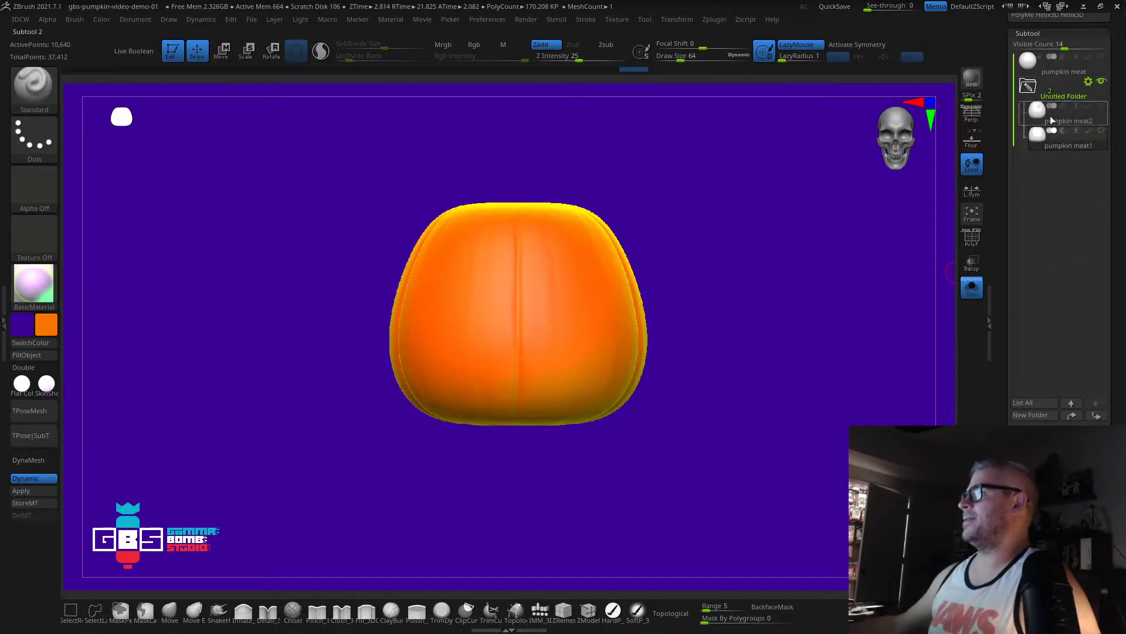
left_click(1037, 123)
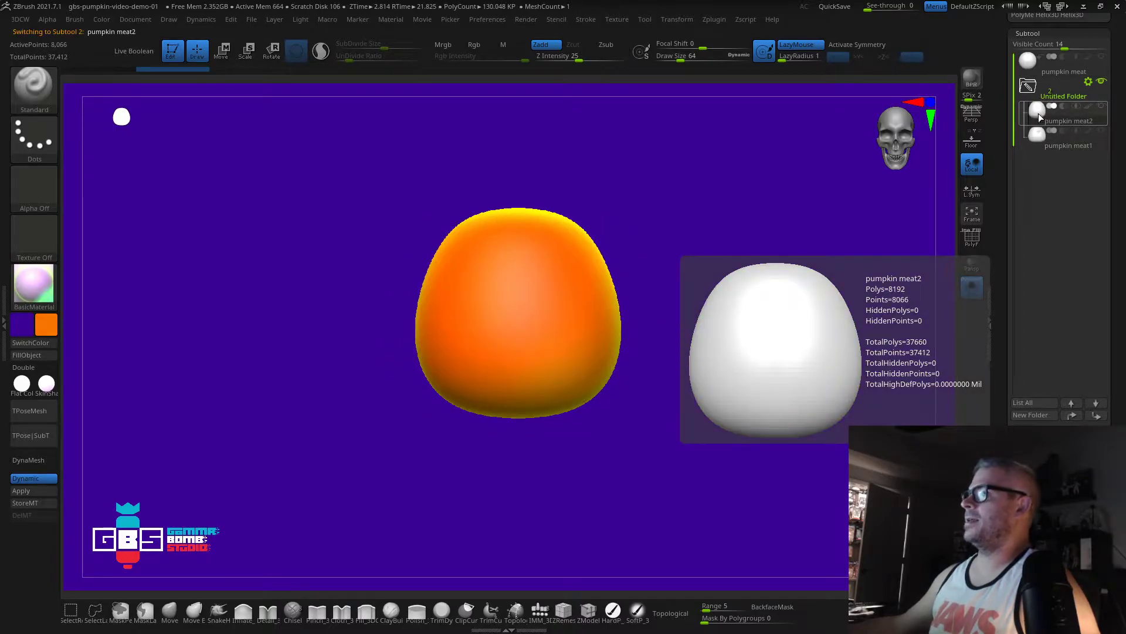
left_click_drag(1038, 118, 1052, 113)
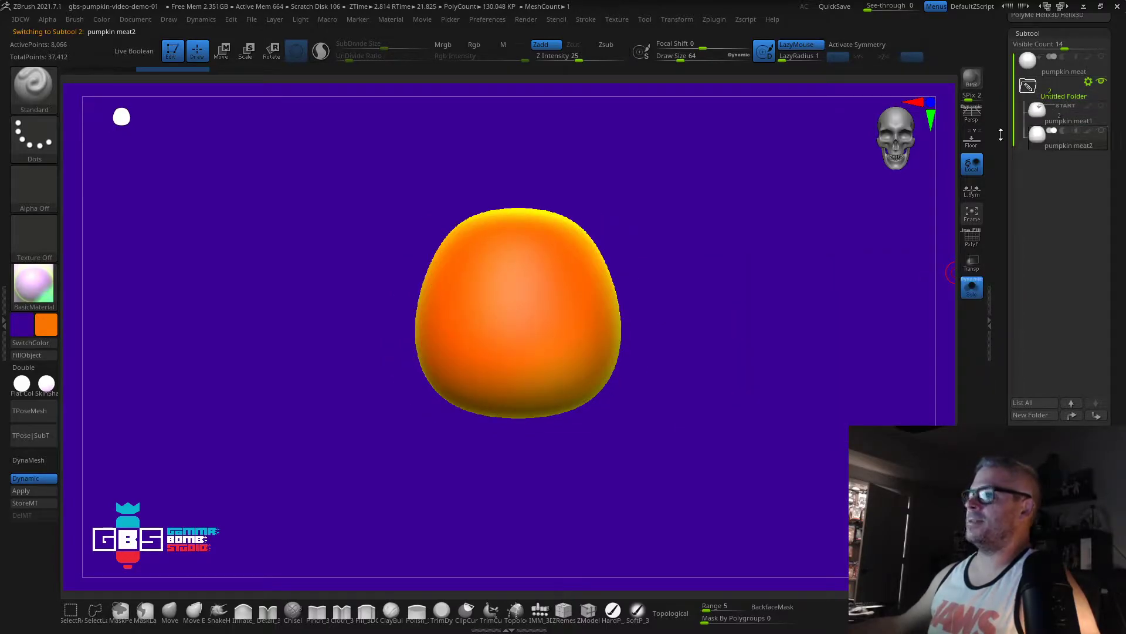
Step: Turn off Solo to show both folder subtools, and set pumpkin meat2 to boolean subtraction
left_click(1041, 117)
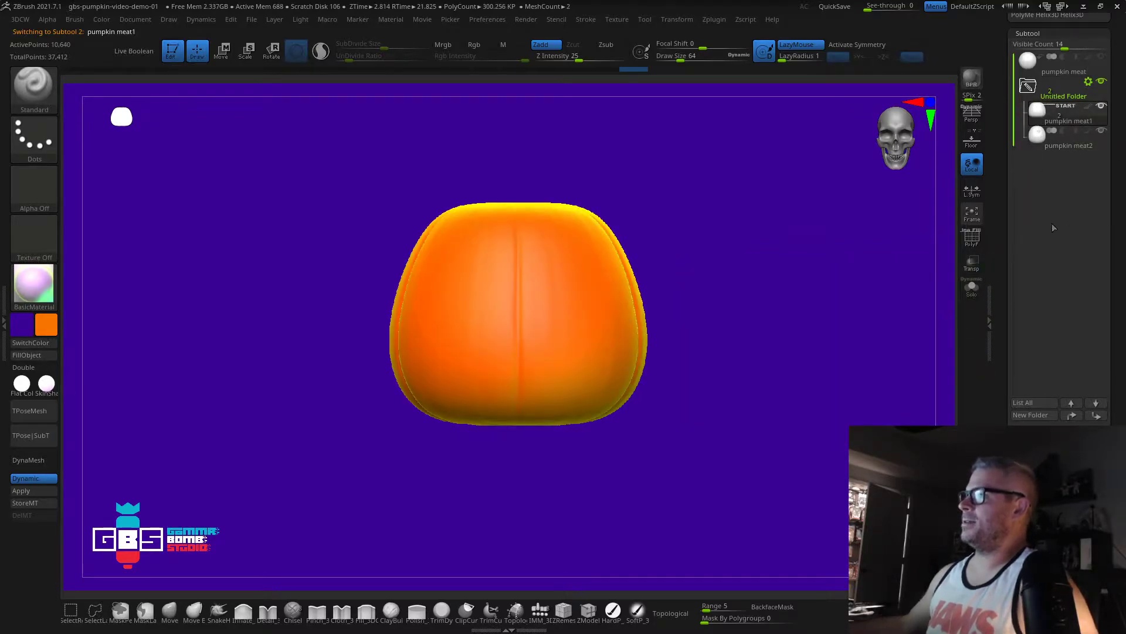
left_click(1038, 143)
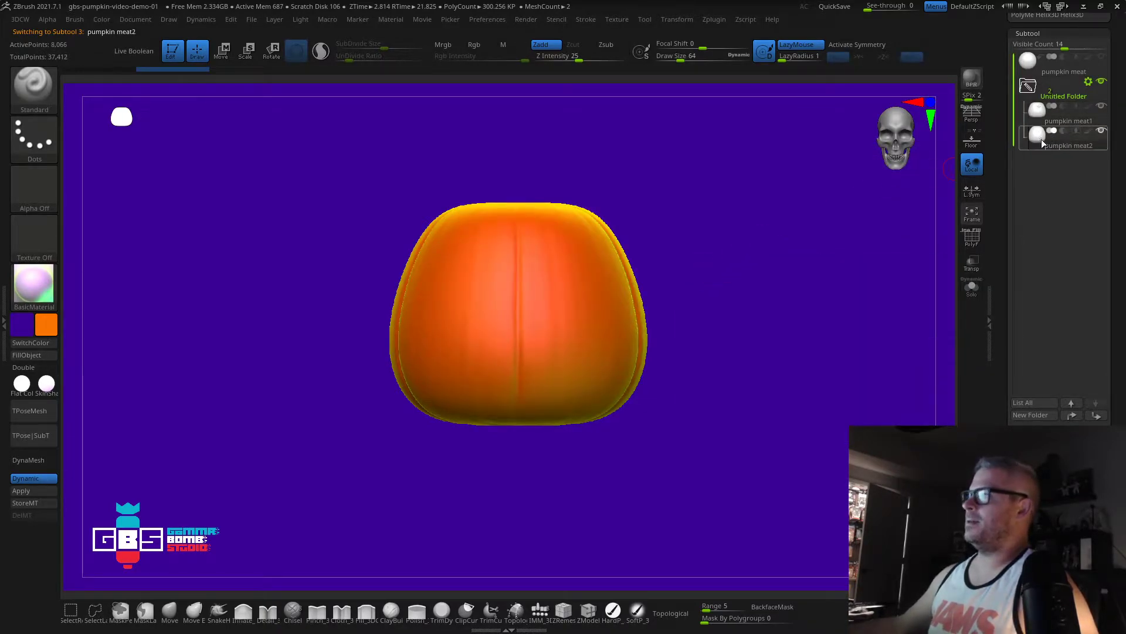
left_click_drag(762, 246, 932, 208)
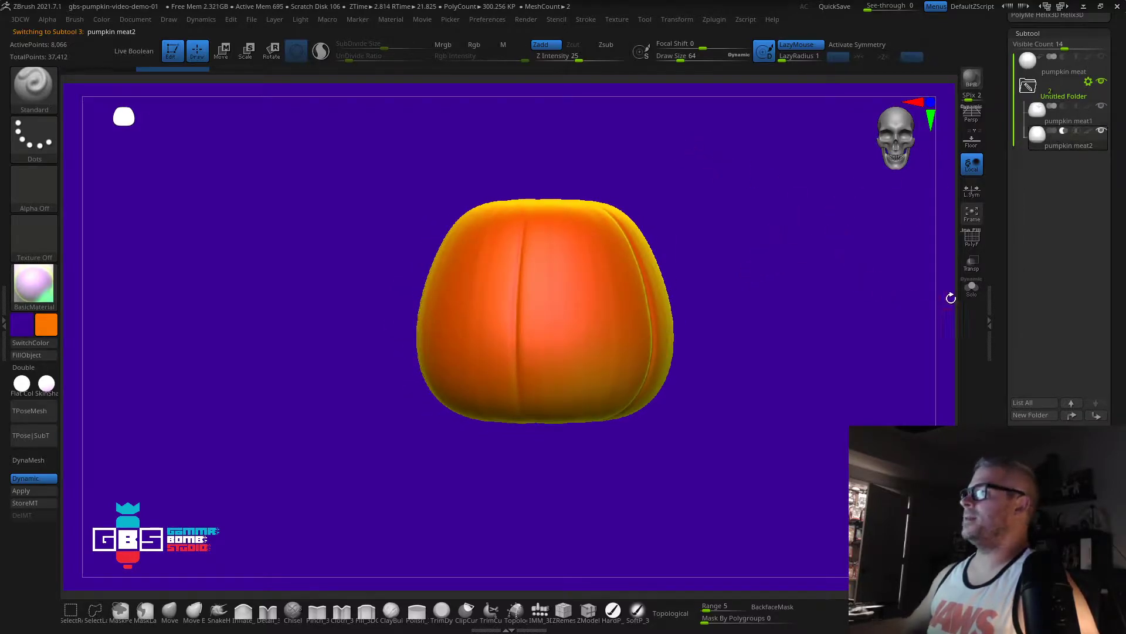
Step: Hide pumpkin meat1 and turn on symmetry for pumpkin meat2
left_click(1102, 107)
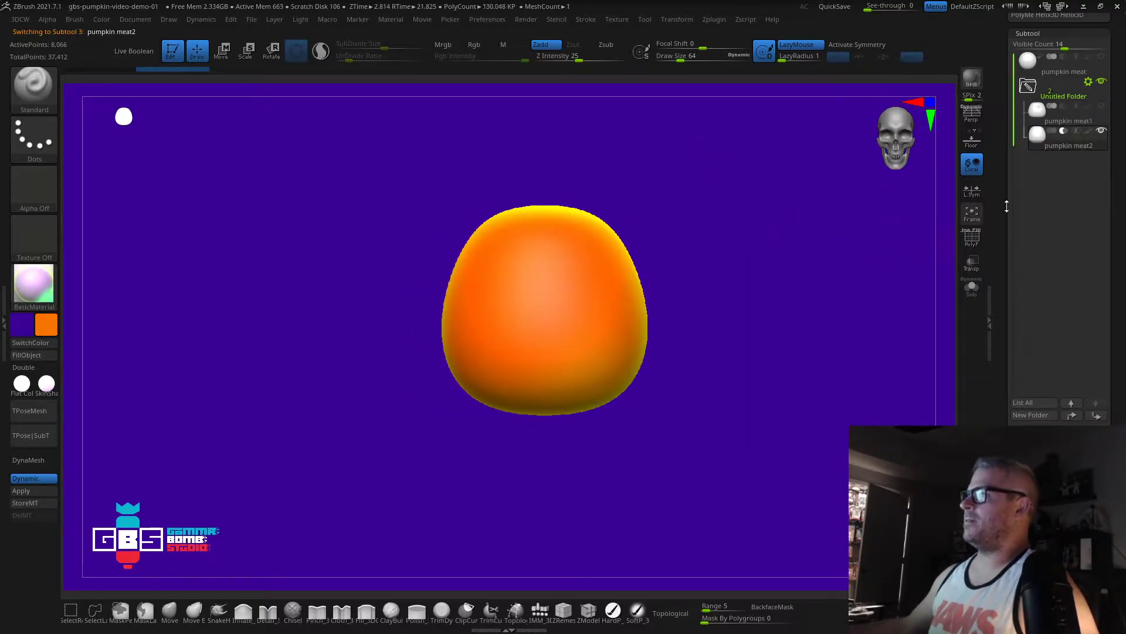
left_click_drag(766, 339, 827, 279)
left_click(857, 44)
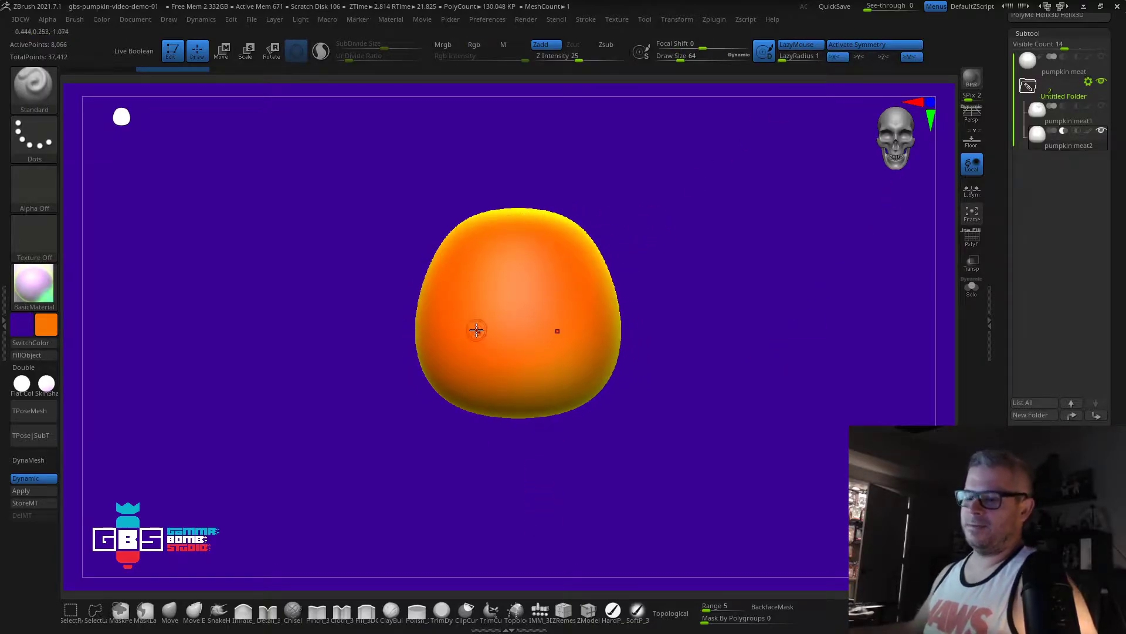
Step: Insert a mirrored pair of cylinders for the eyes on the upper front of pumpkin meat2, using the IMM Primitives brush
key("b")
key("i")
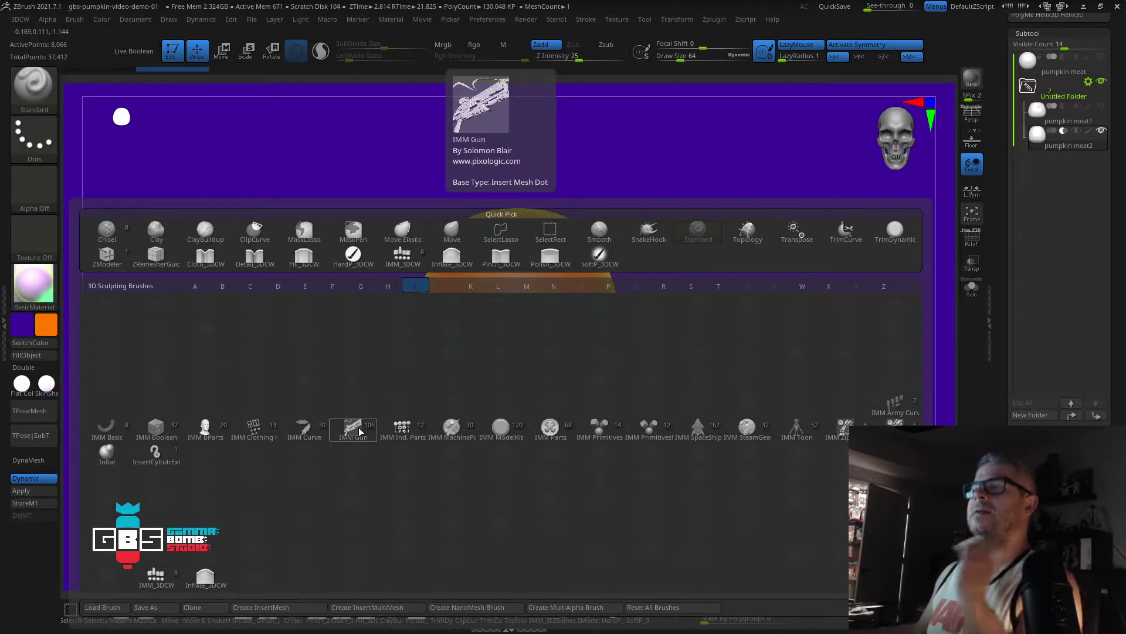
left_click(600, 429)
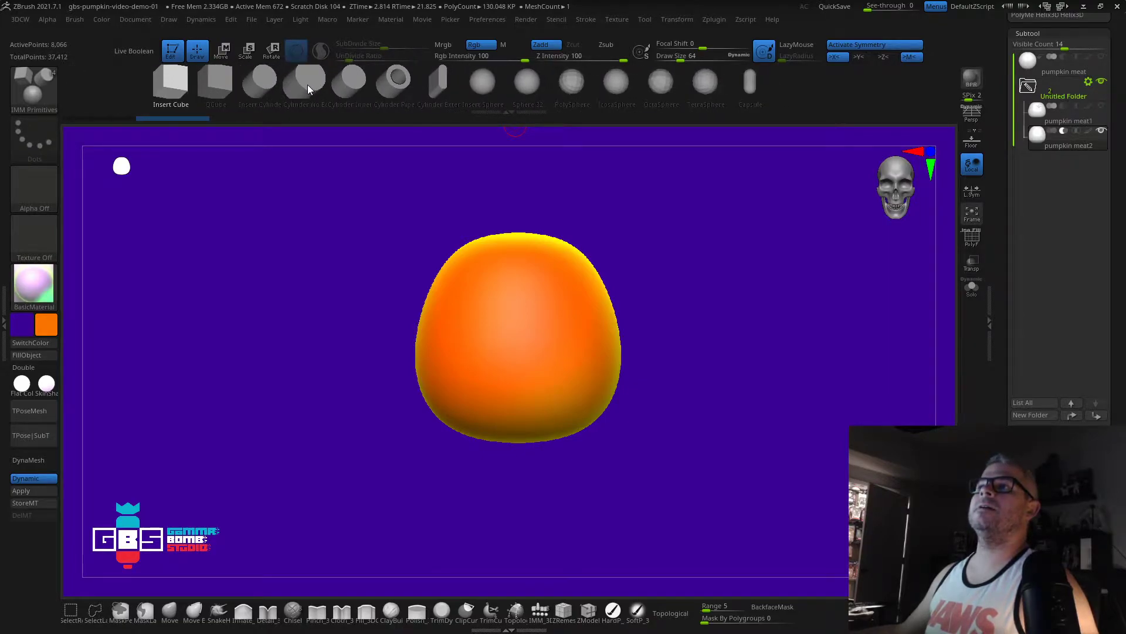
left_click(256, 85)
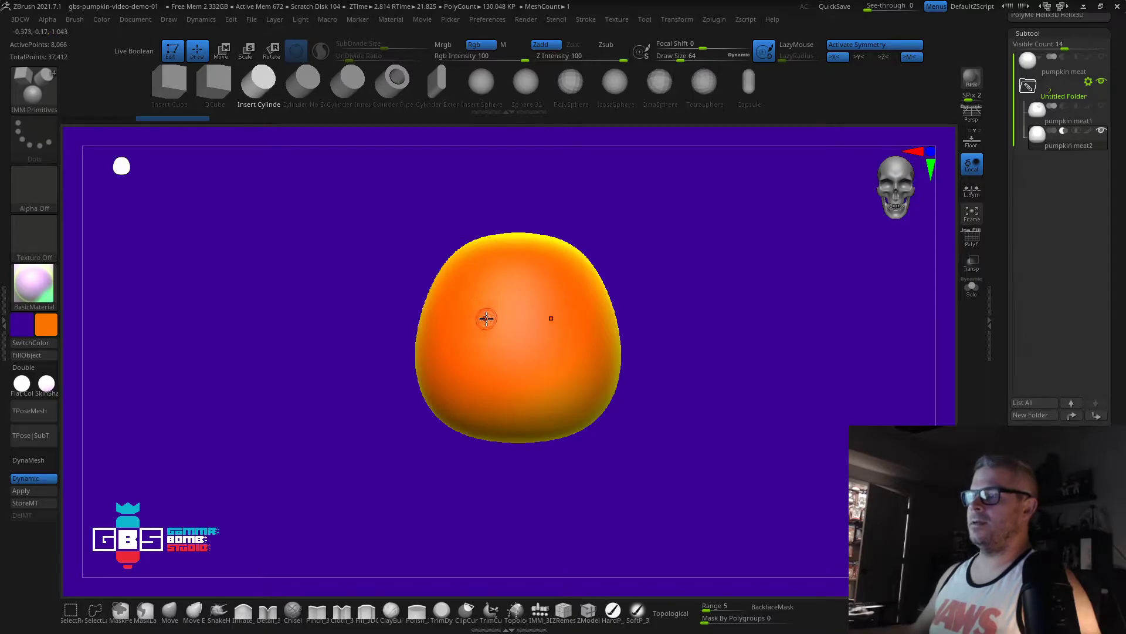
left_click_drag(484, 316, 478, 339)
Step: Turn on local symmetry, angle the two eye cylinders outward and upward, and lengthen them to protrude from the sphere
left_click_drag(727, 310, 769, 299)
key("w")
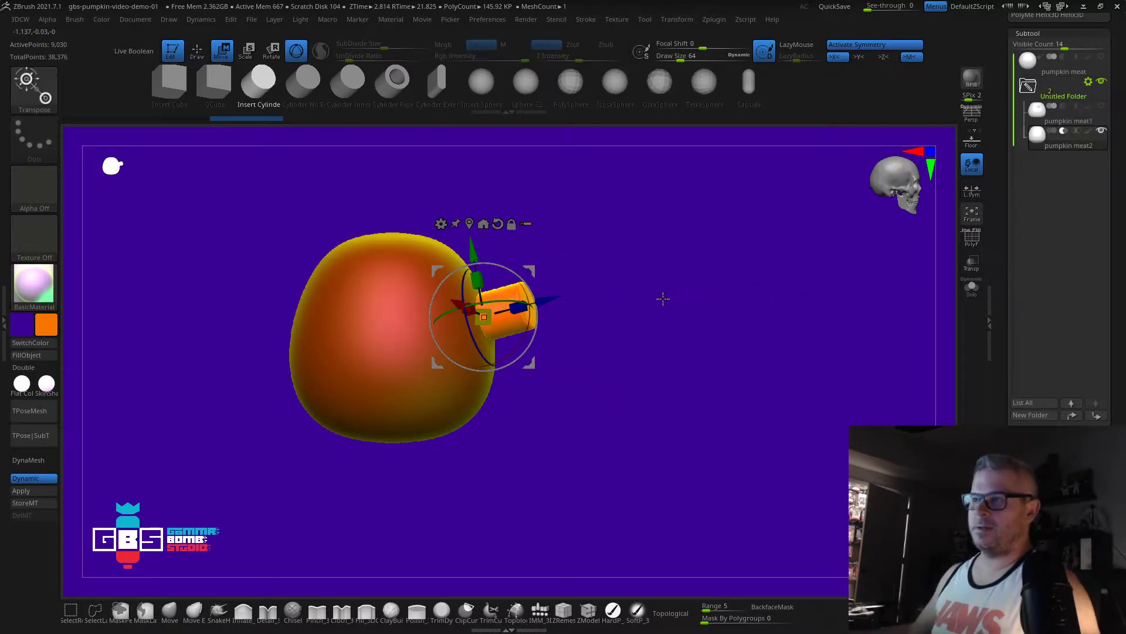
left_click_drag(518, 306, 553, 298)
left_click_drag(645, 288, 728, 258)
left_click_drag(866, 233, 806, 268)
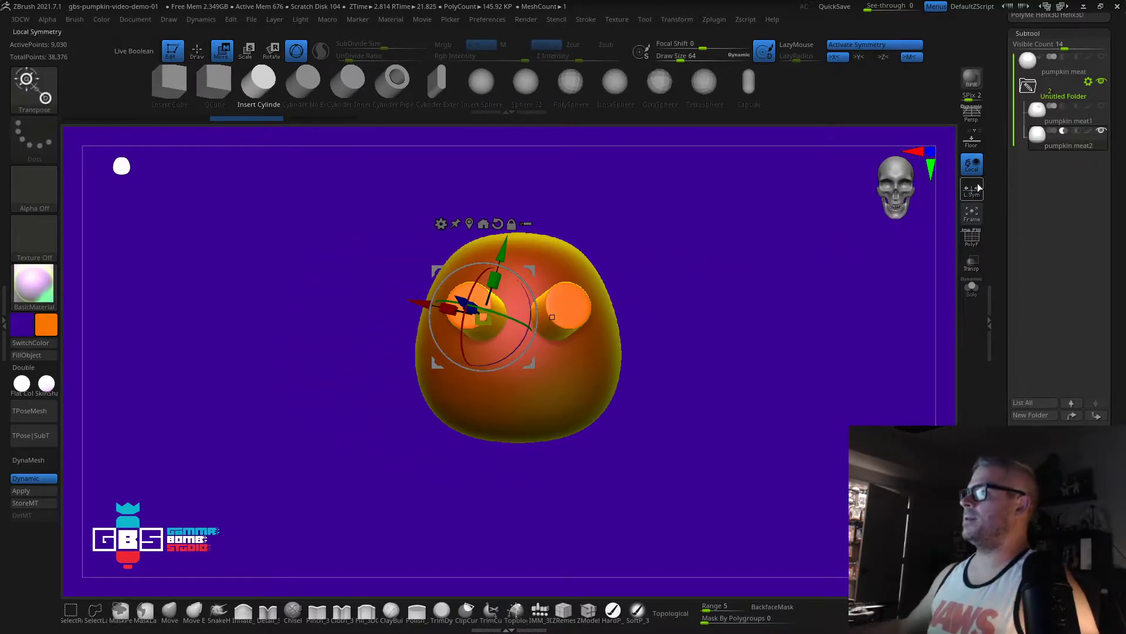
left_click_drag(770, 226, 793, 228)
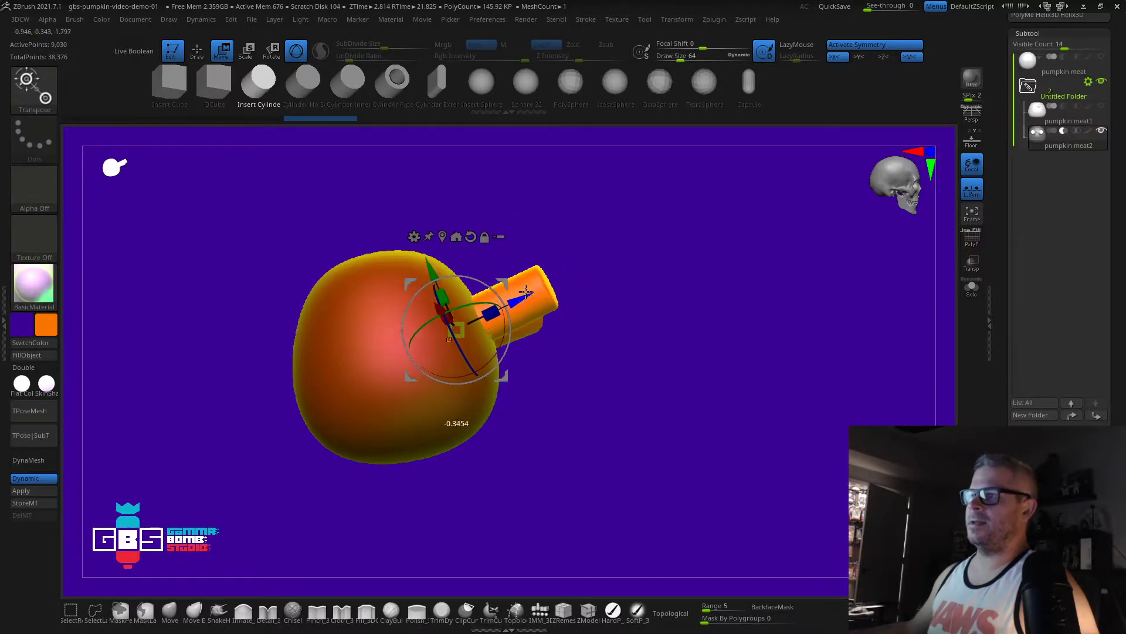
mouse_move(651, 289)
left_mouse_down()
mouse_move(653, 314)
mouse_move(672, 324)
mouse_move(686, 316)
left_mouse_up()
key("q")
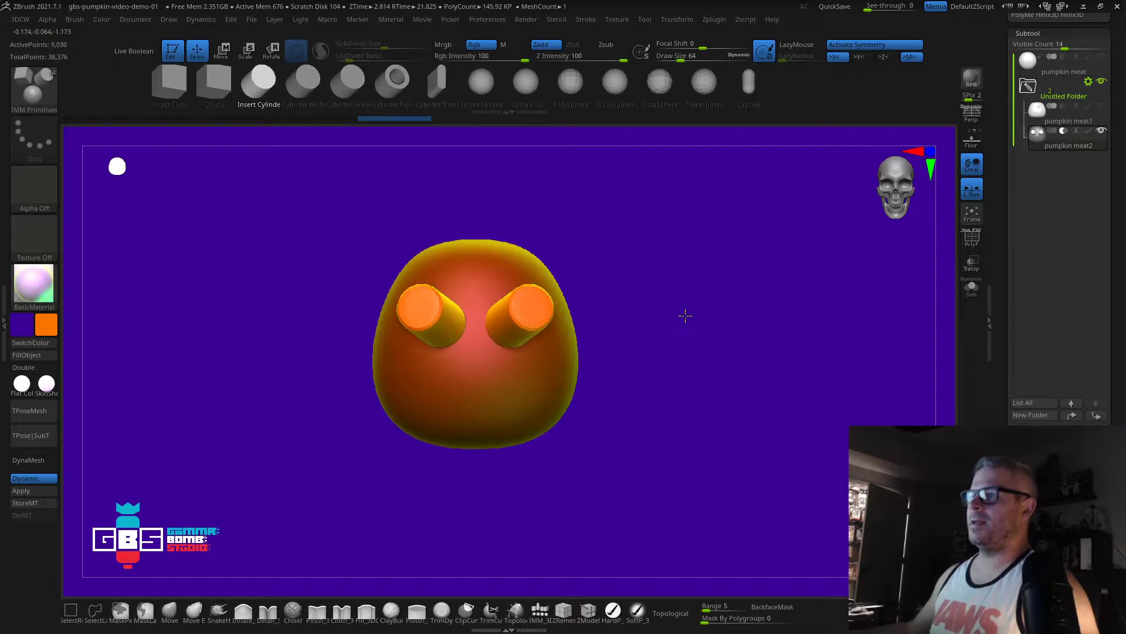
Step: Show pumpkin meat1 and preview the eye cutouts by toggling Live Boolean on and off
left_click(1103, 108)
left_click_drag(769, 264, 799, 272)
left_click(136, 52)
left_click(133, 51)
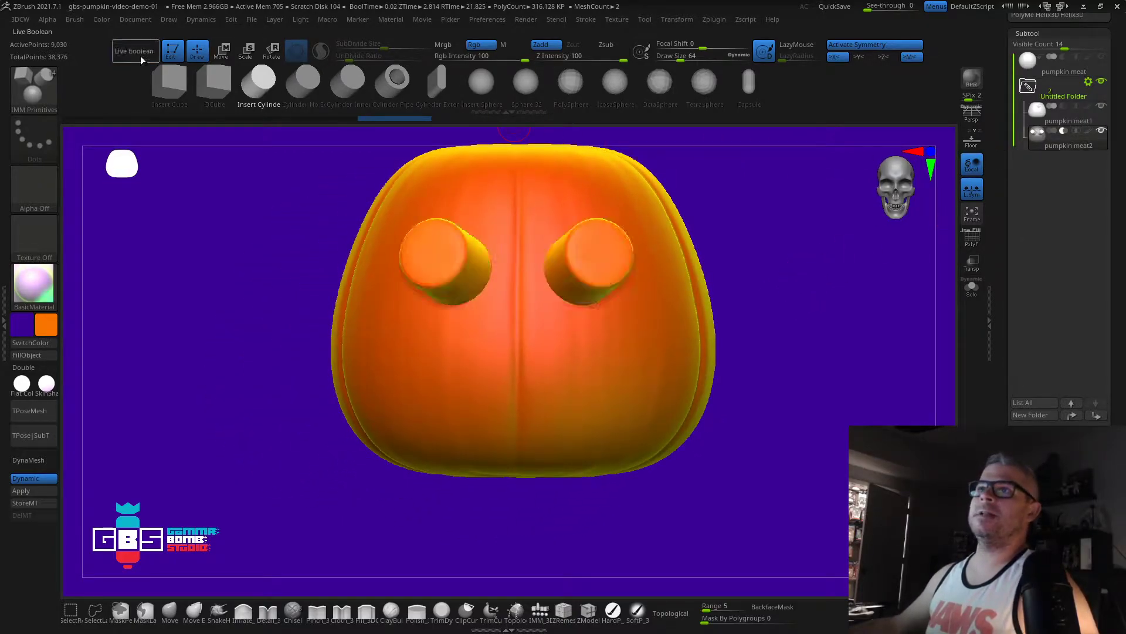
left_click_drag(859, 351, 939, 246)
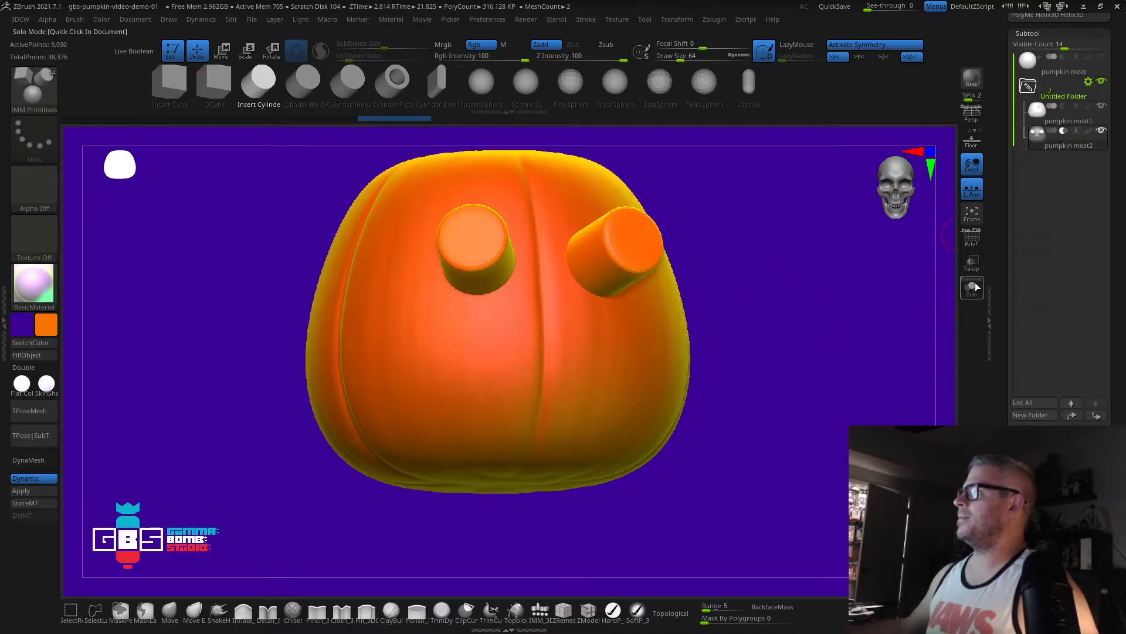
Step: Solo pumpkin meat2 and insert a single centred cylinder for the mouth below the eye cylinders
left_click(969, 296)
mouse_move(842, 244)
left_mouse_down()
mouse_move(796, 278)
mouse_move(827, 301)
mouse_move(797, 270)
left_mouse_up()
key("ctrl")
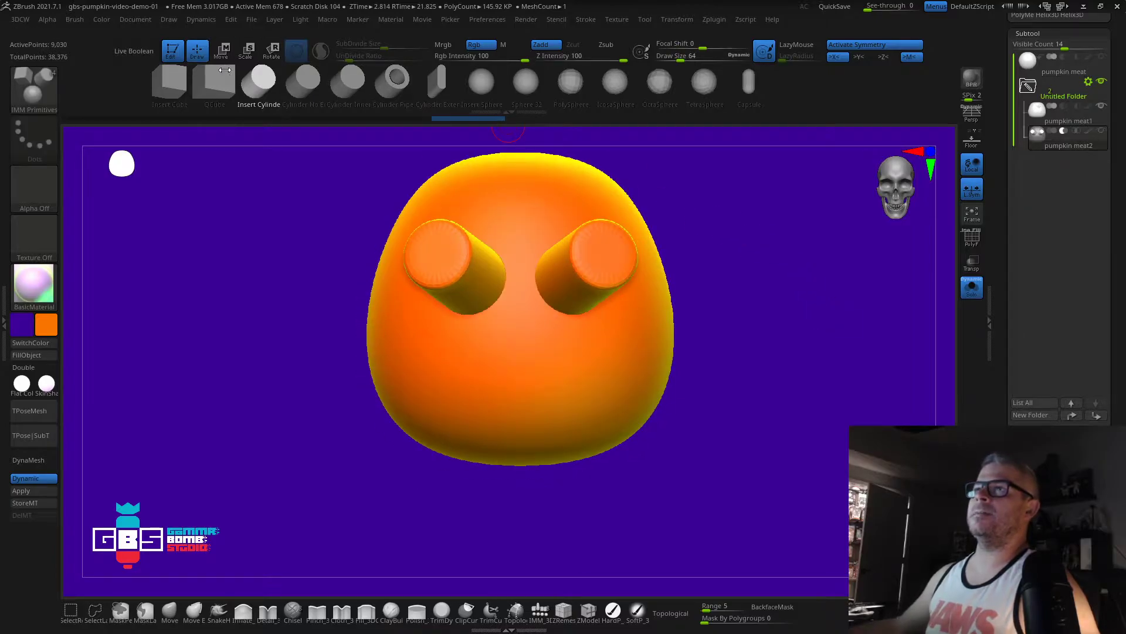
left_click_drag(520, 364, 523, 409)
left_click_drag(707, 402, 755, 395)
Step: Rotate the mouth cylinder so that it points straight forward horizontally
key("w")
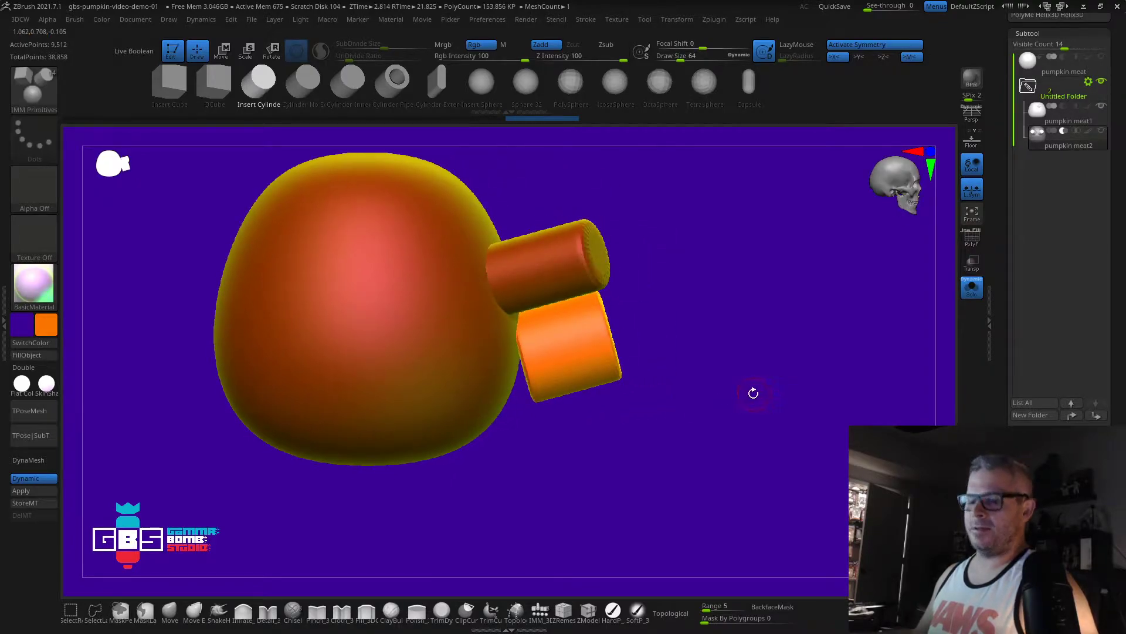
left_click_drag(575, 367, 573, 382)
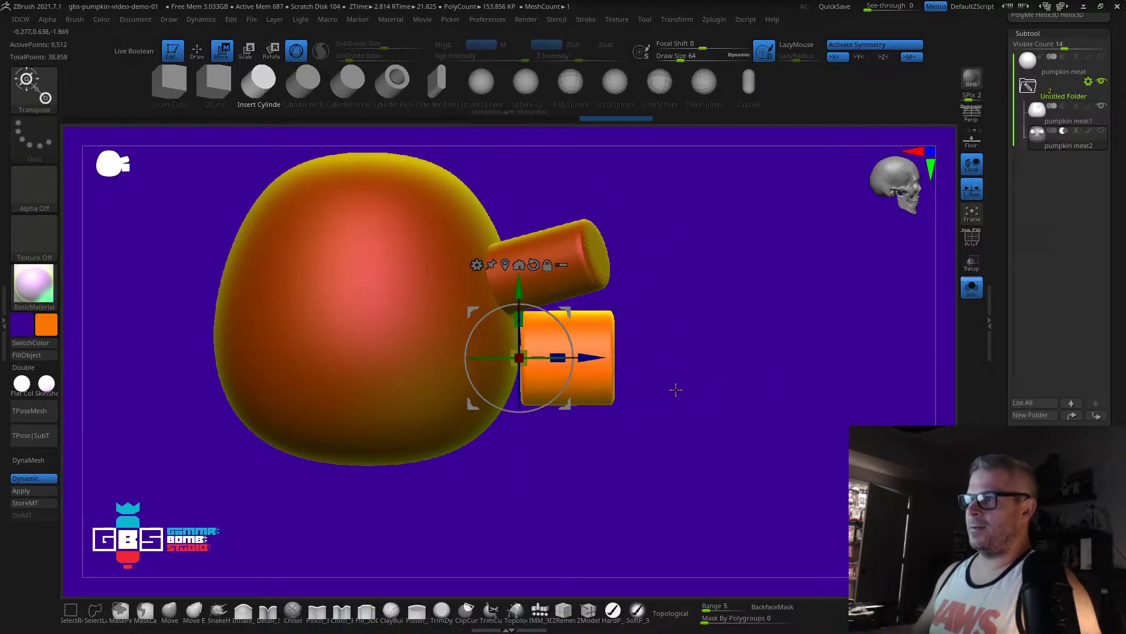
left_click_drag(649, 385, 636, 382, "shift")
Step: Widen the mouth cylinder sideways into a rounded slot with the Extender deformer and accept it
left_click(477, 264)
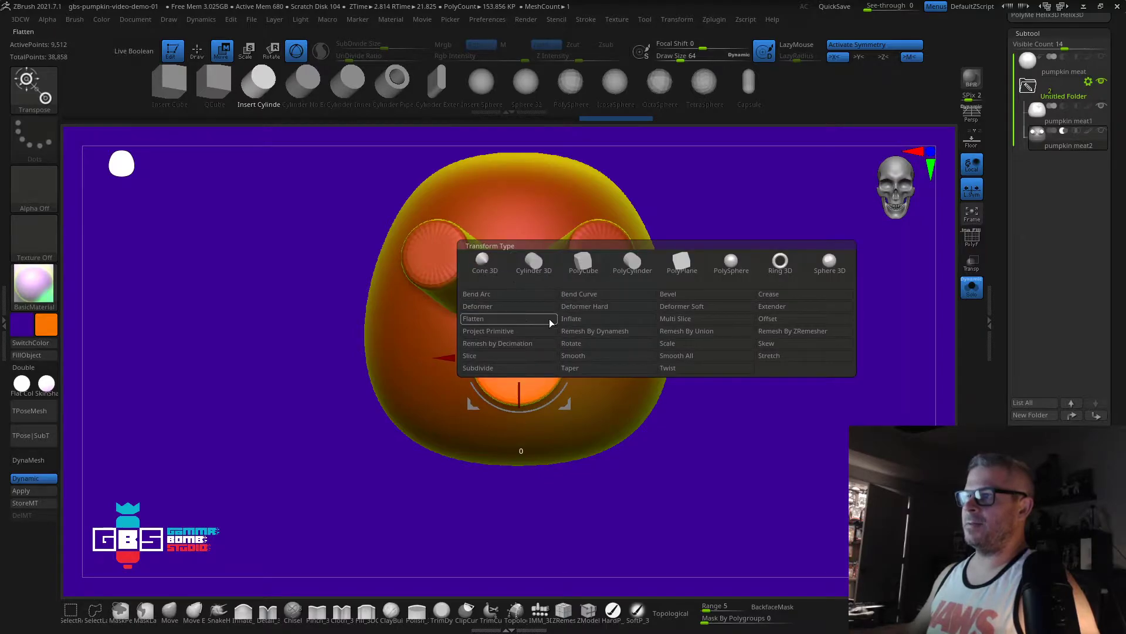
left_click(489, 307)
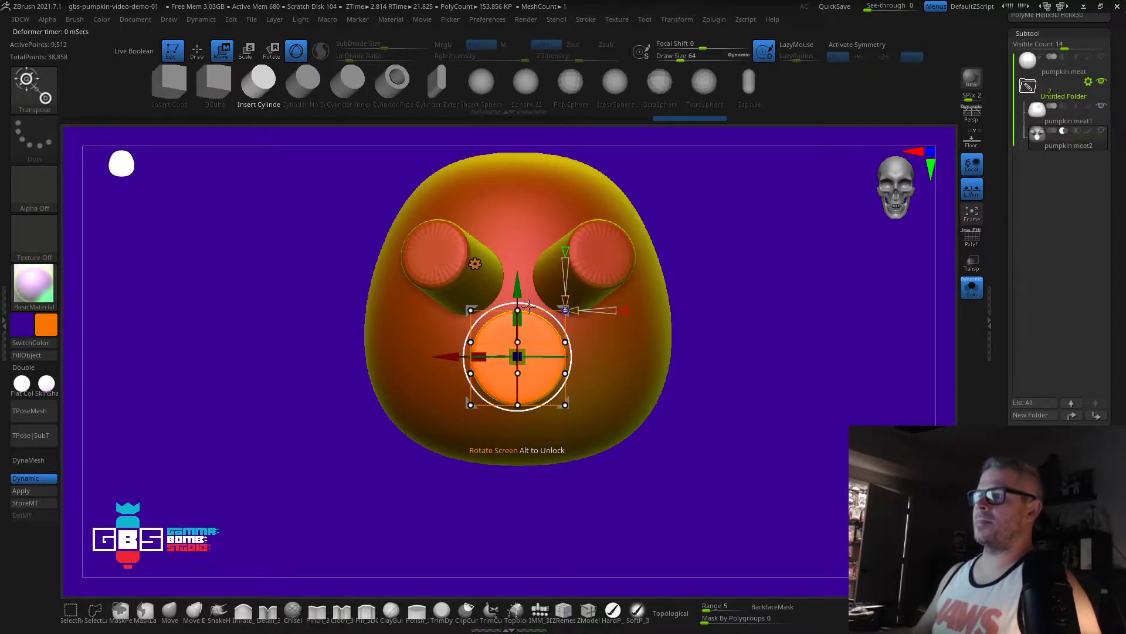
left_click(474, 264)
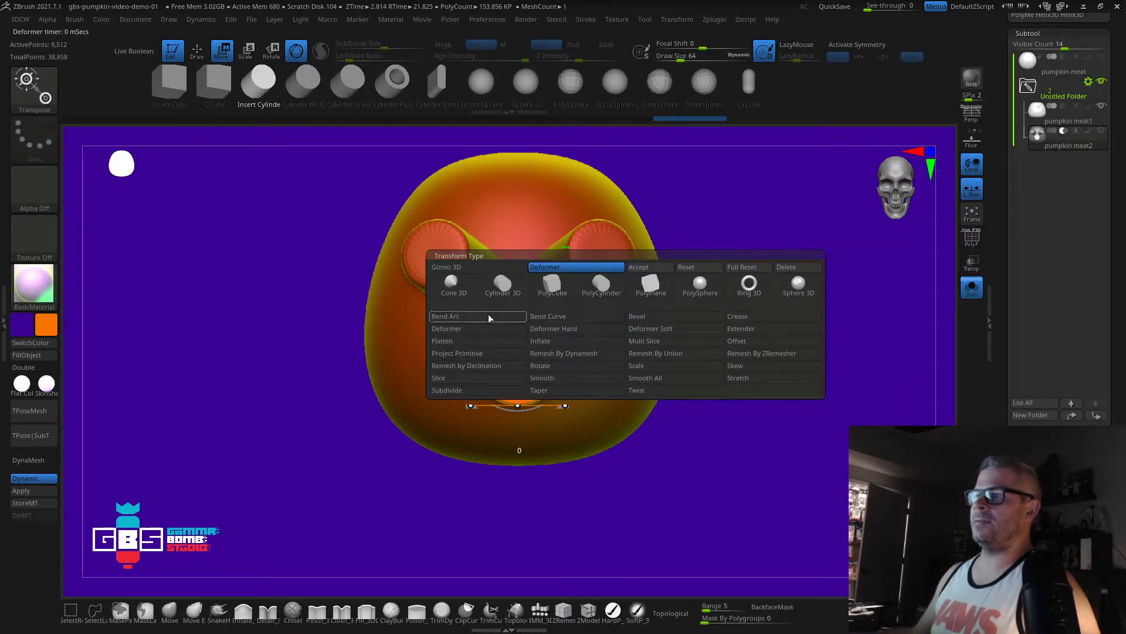
left_click(744, 330)
left_click_drag(569, 357, 613, 358)
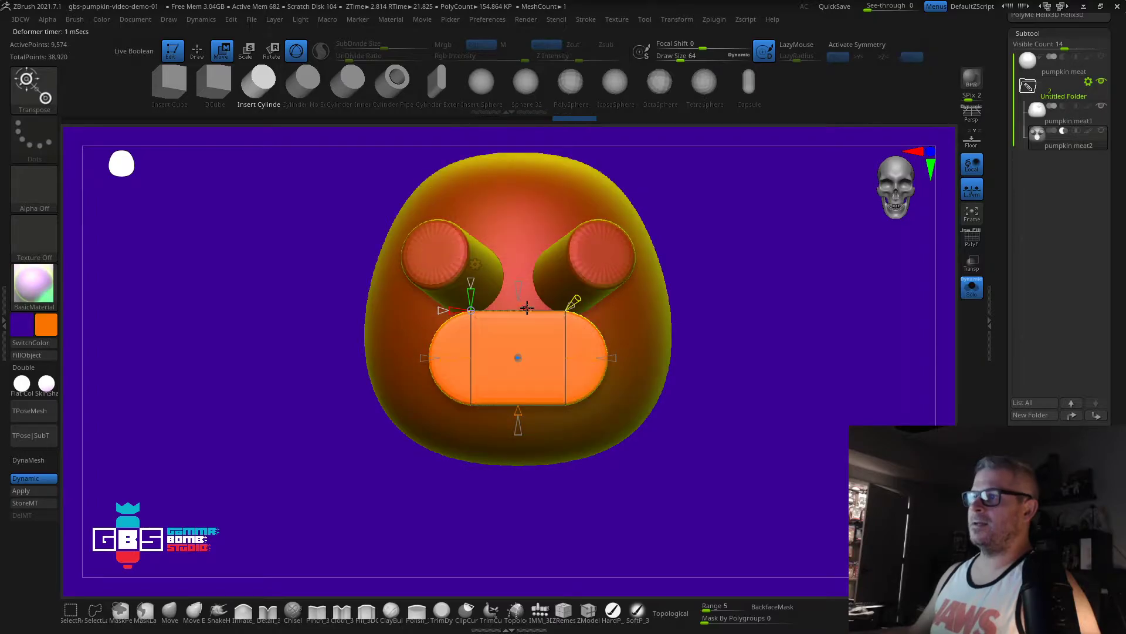
left_click(475, 265)
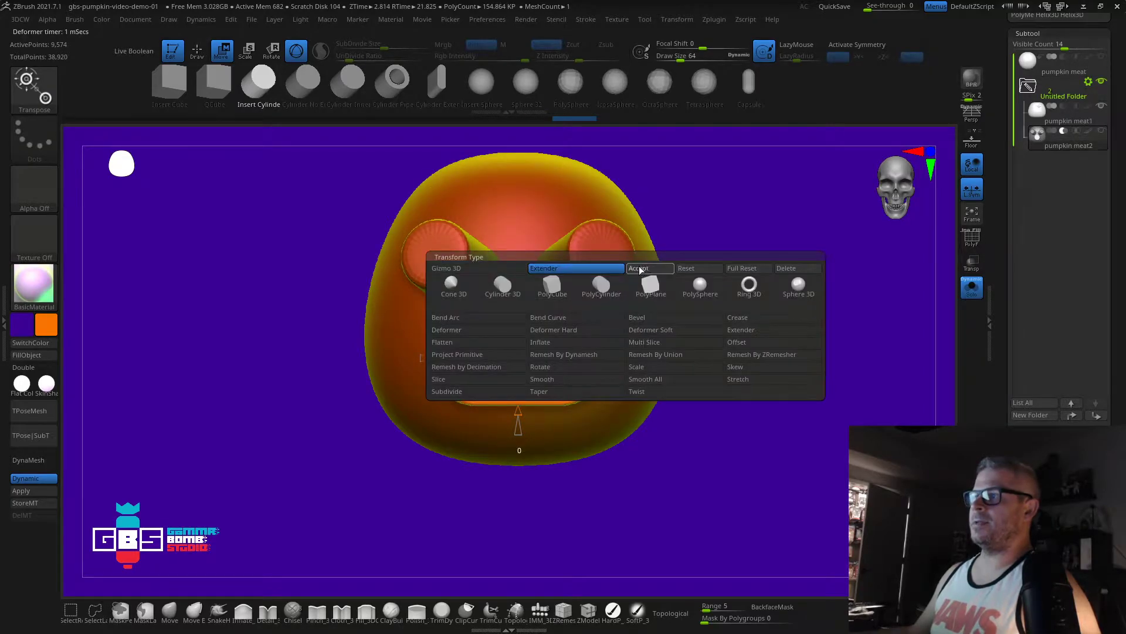
left_click(639, 268)
Step: Cut the upper part of the mouth shape flat with the Flatten deformer and accept it
left_click(497, 256)
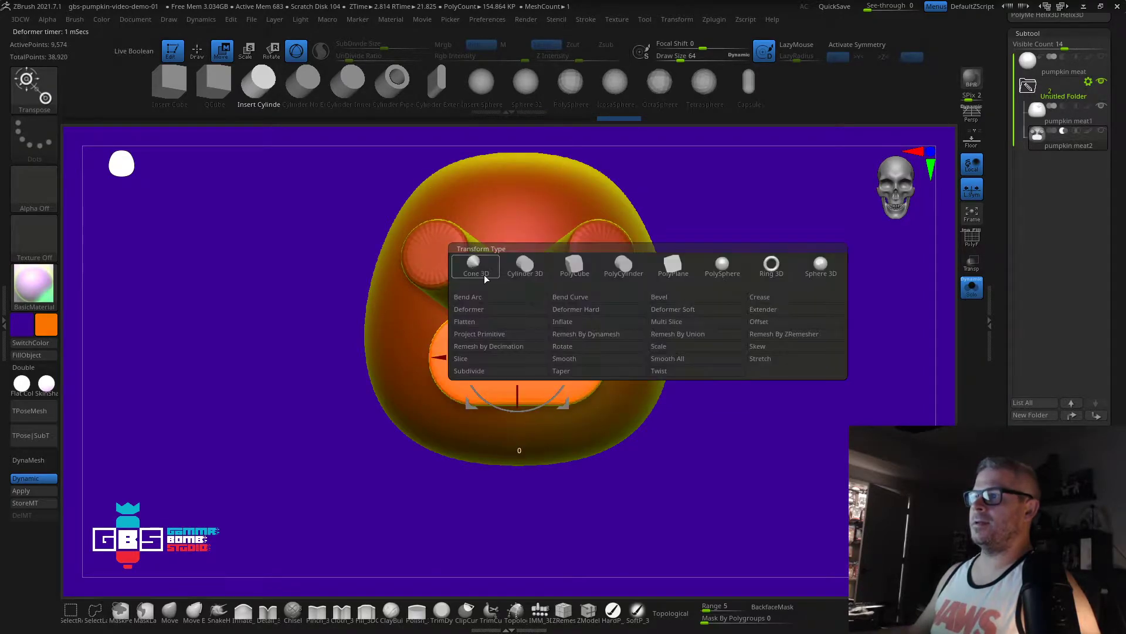
left_click(475, 323)
left_click_drag(519, 307, 518, 358)
mouse_move(679, 356)
left_mouse_down()
mouse_move(774, 355)
mouse_move(690, 375)
left_mouse_up()
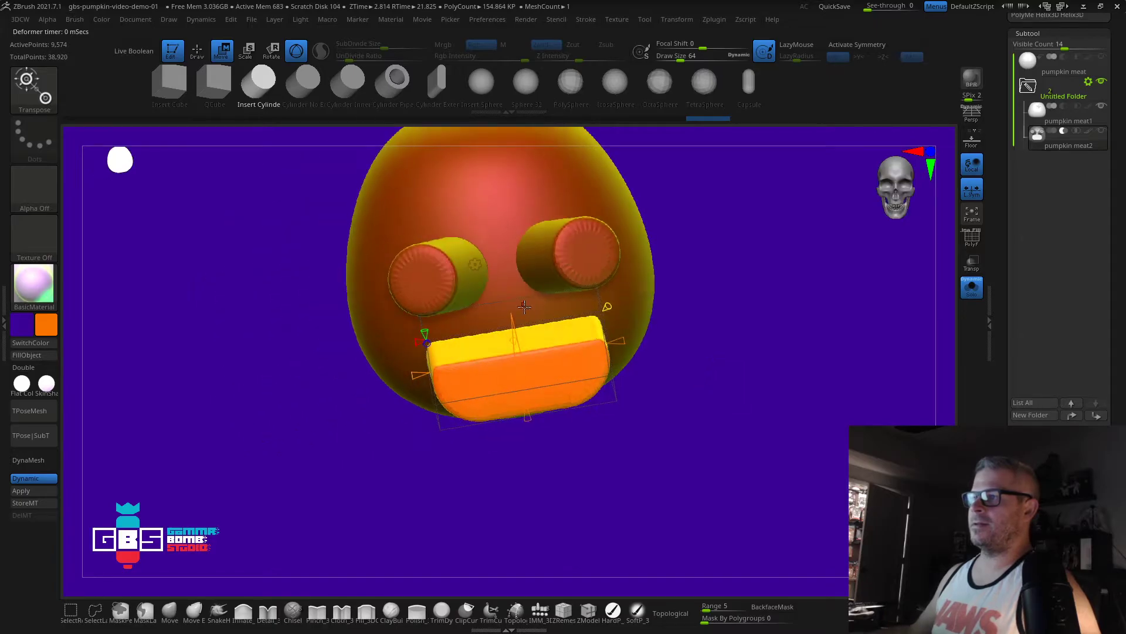
left_click_drag(478, 459, 476, 415)
left_click(475, 263)
left_click(643, 265)
Step: Try to curve the mouth shape around the sphere with the Bend Arc deformer, undoing each attempt
left_click_drag(721, 257, 715, 225)
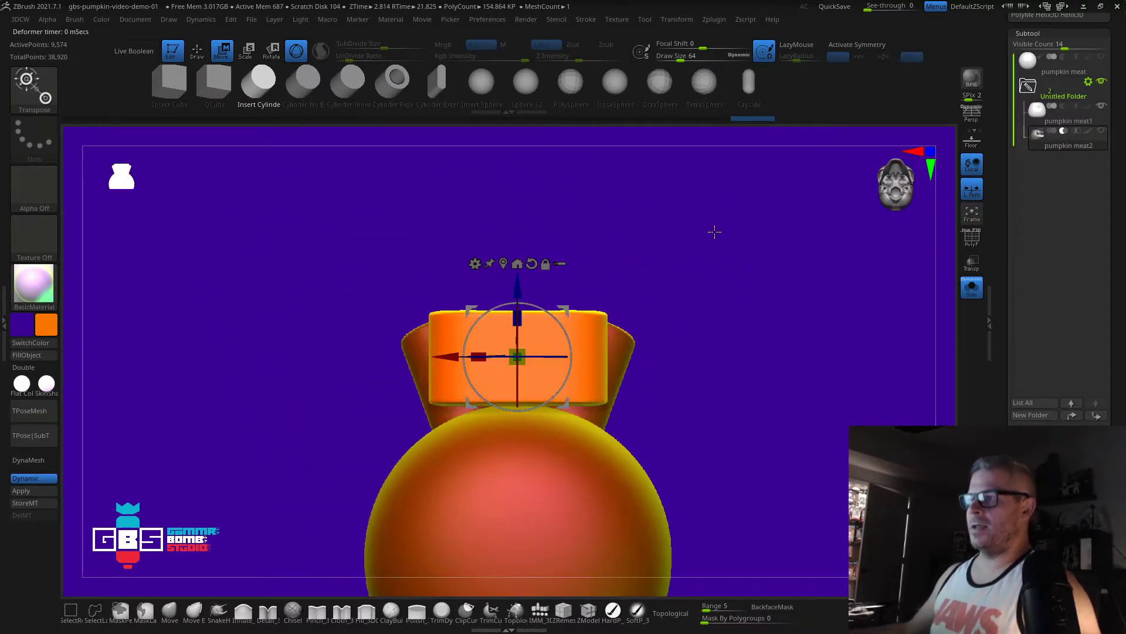
key("q")
left_click_drag(733, 311, 732, 199, "alt")
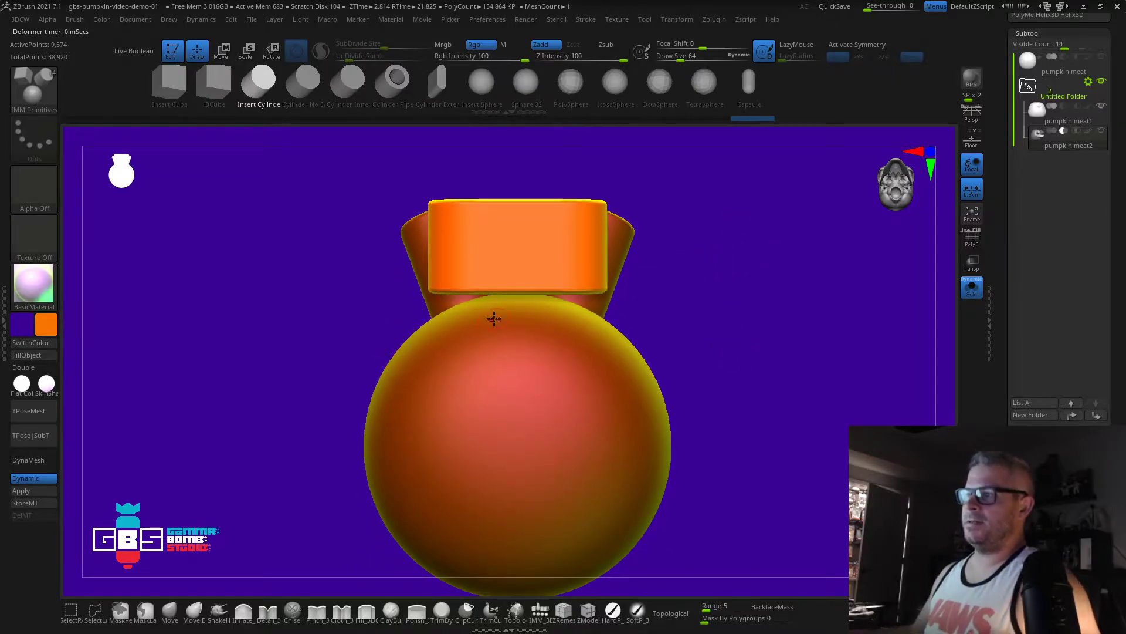
left_click_drag(734, 294, 734, 258, "alt")
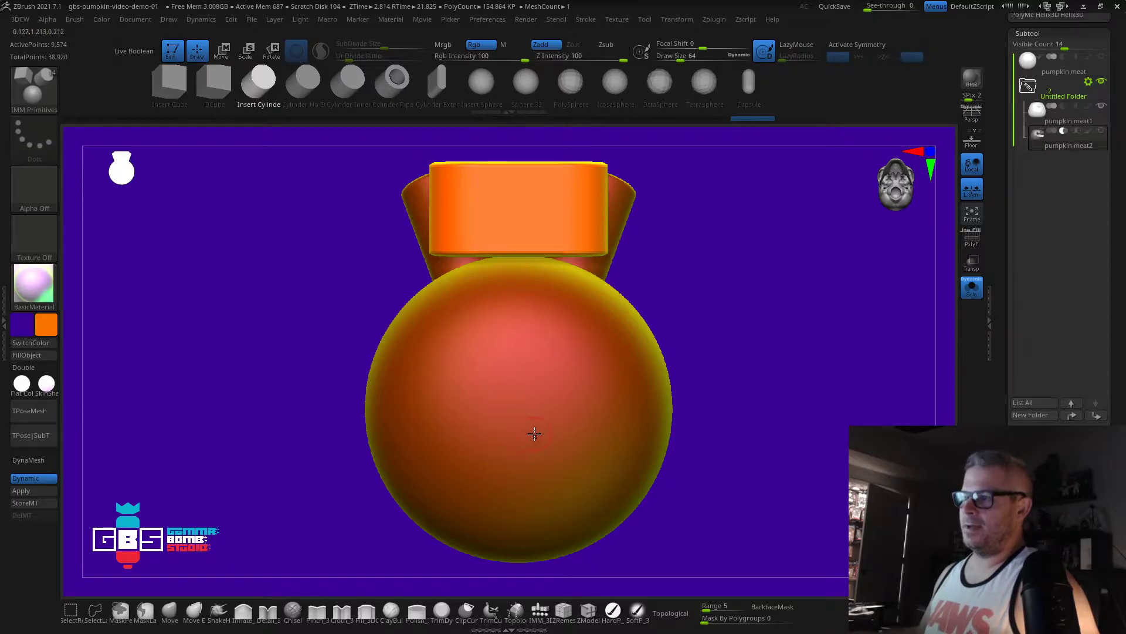
left_click_drag(724, 267, 729, 278, "alt")
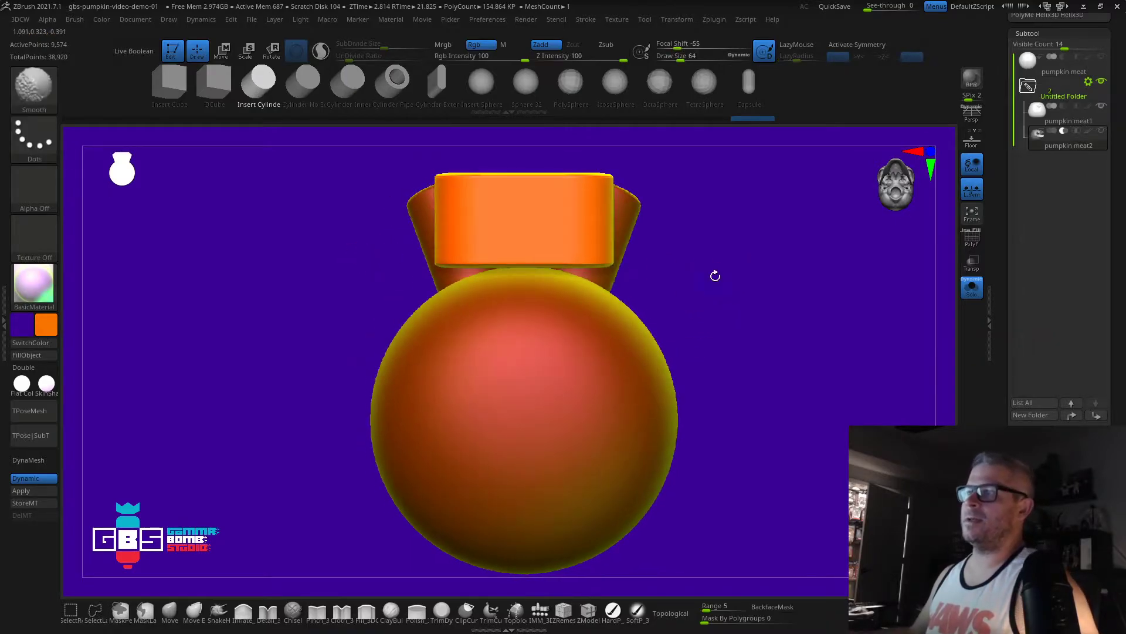
key("w")
left_click_drag(686, 271, 671, 327, "alt")
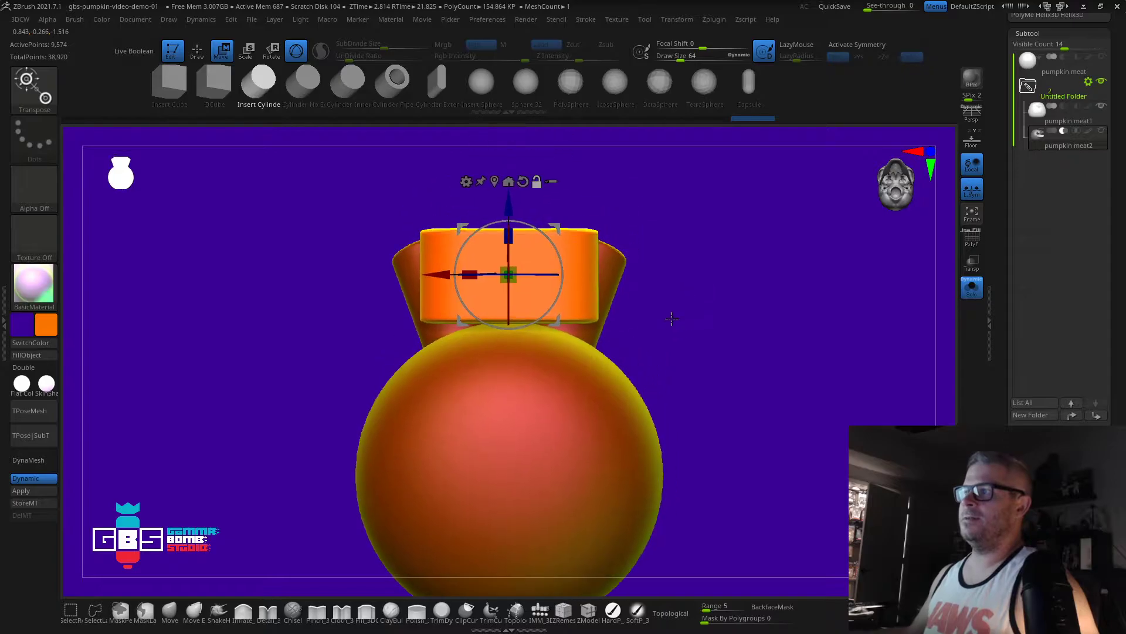
left_click(468, 184)
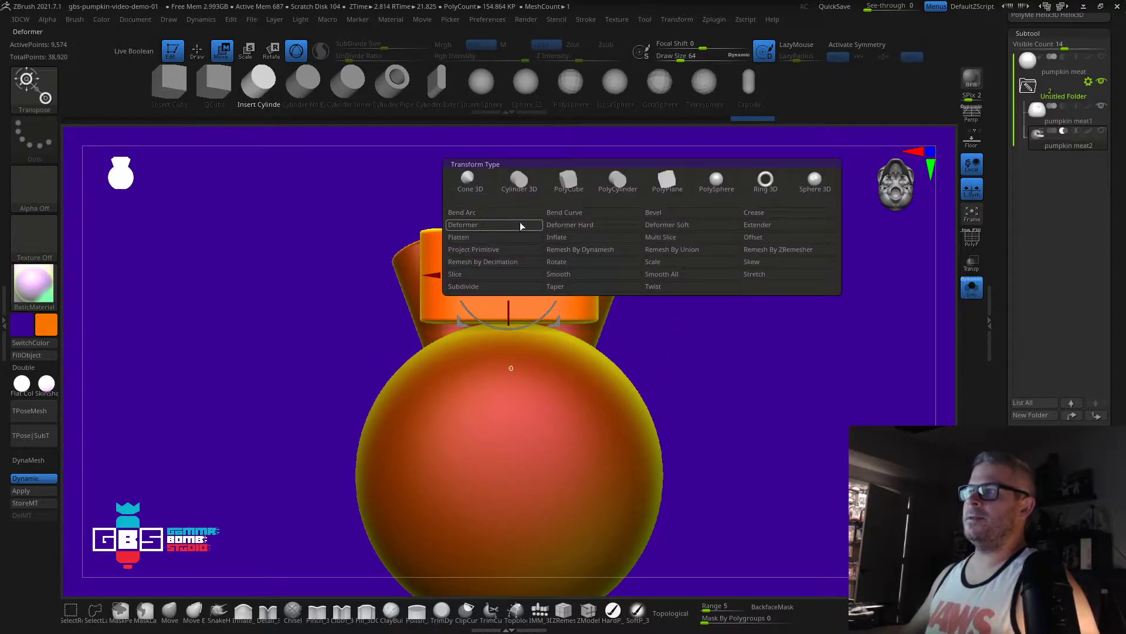
left_click(463, 212)
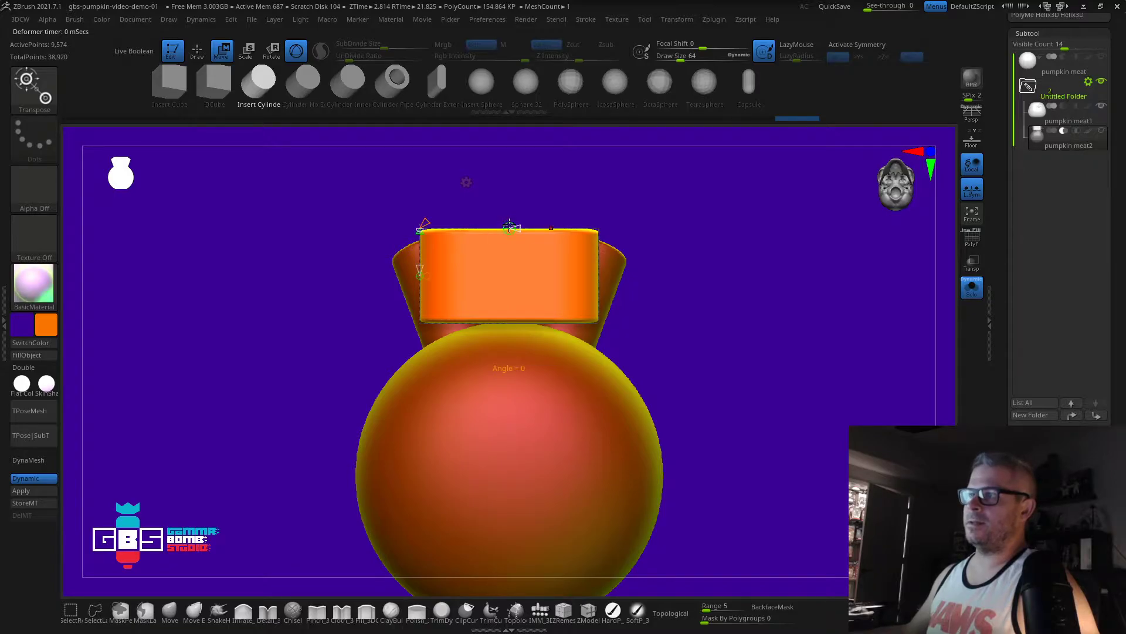
left_click_drag(509, 236, 511, 254)
key("ctrl+z")
left_click_drag(727, 298, 684, 295)
left_click_drag(580, 296, 739, 263)
key("ctrl+z")
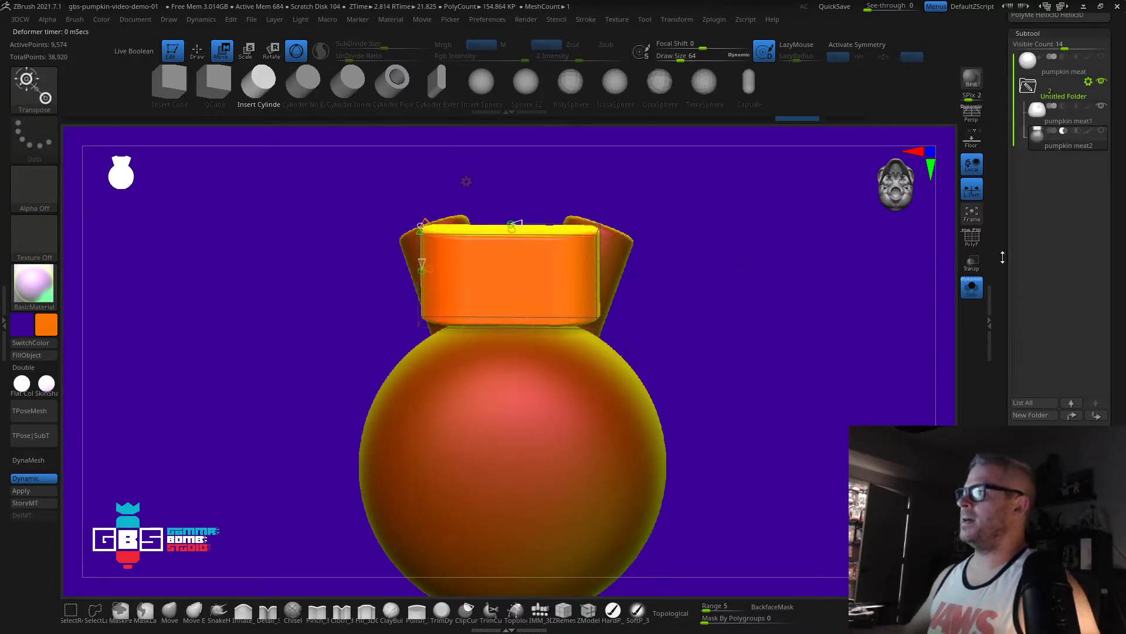
Step: Turn on the polyframe and inspect the topology across the middle section of the mouth shape
left_click(972, 239)
key("f")
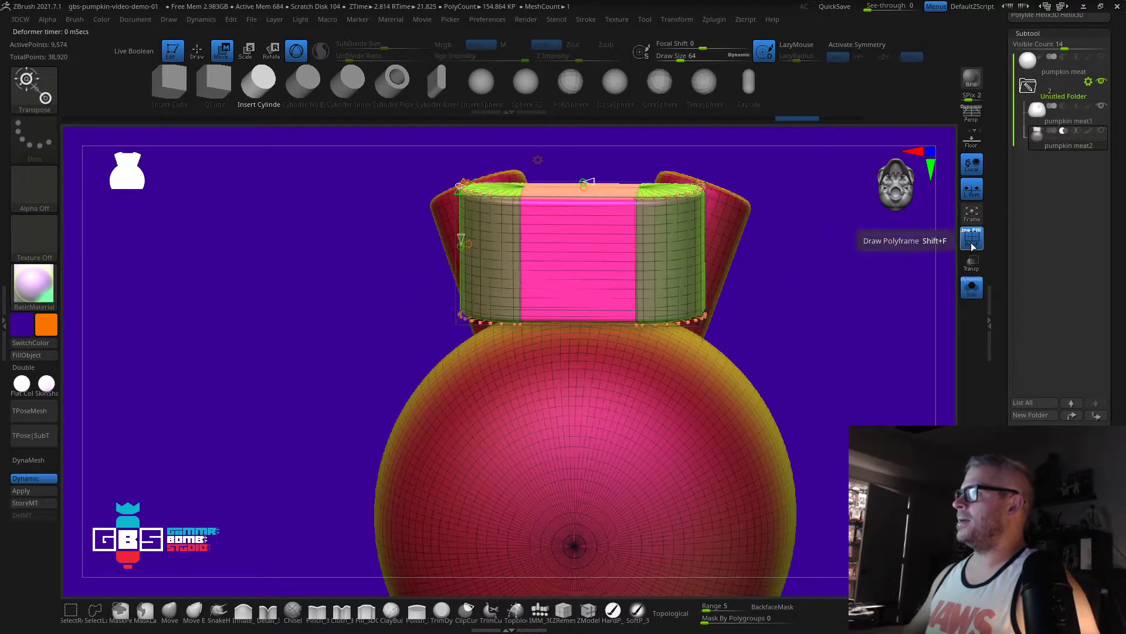
left_click_drag(844, 263, 579, 210)
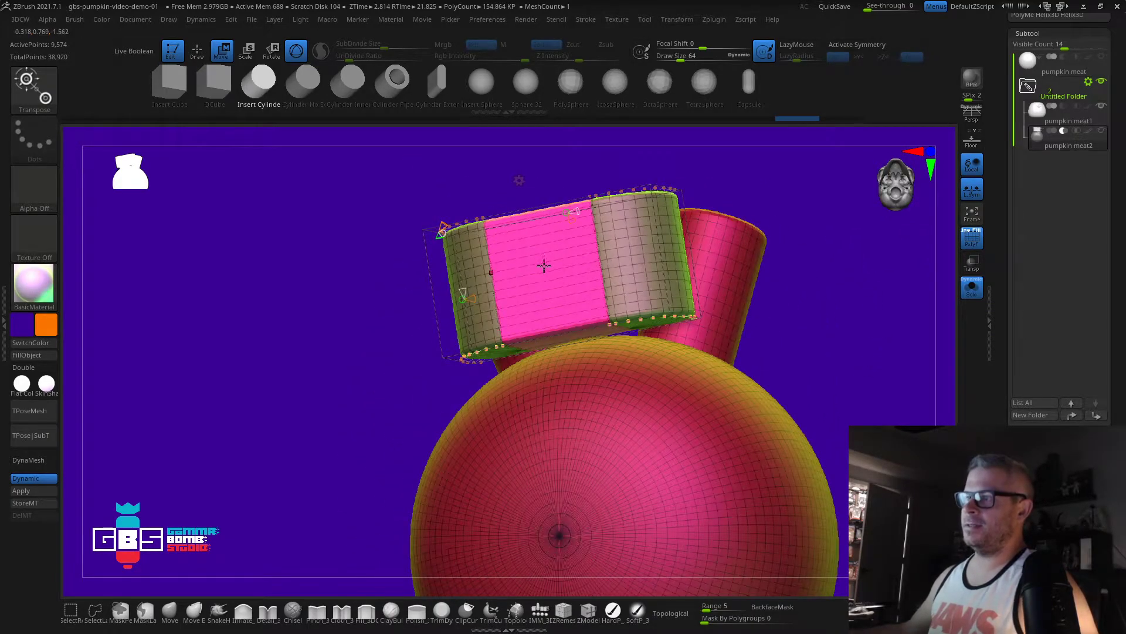
left_click_drag(780, 347, 733, 399)
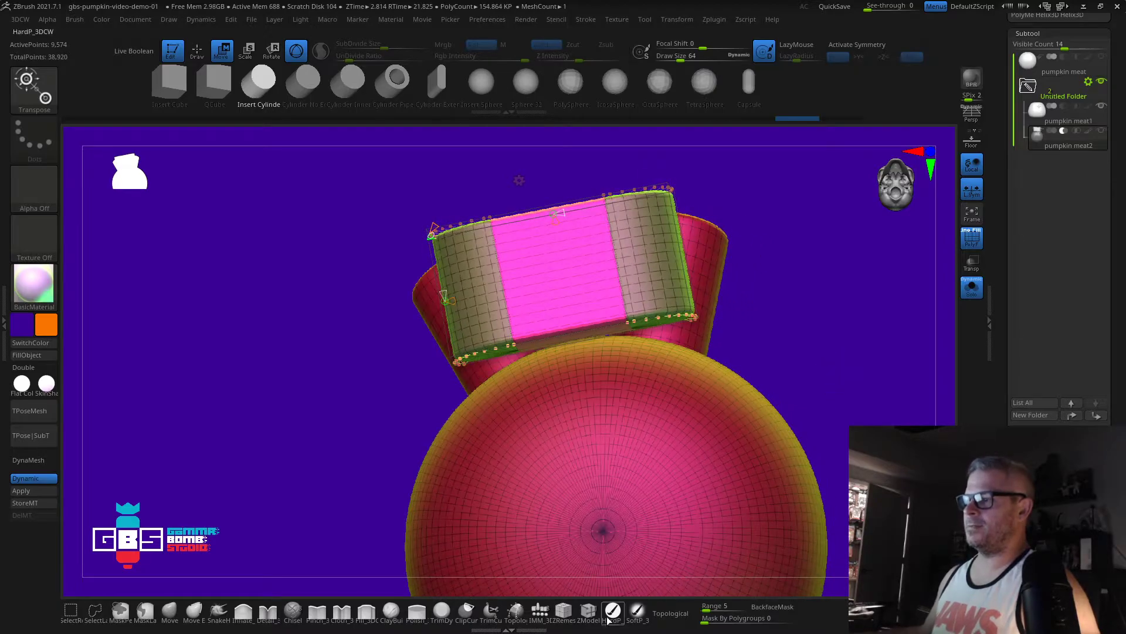
Step: Insert multiple edge loops across the middle section of the mouth shape with the ZModeler brush
left_click(588, 610)
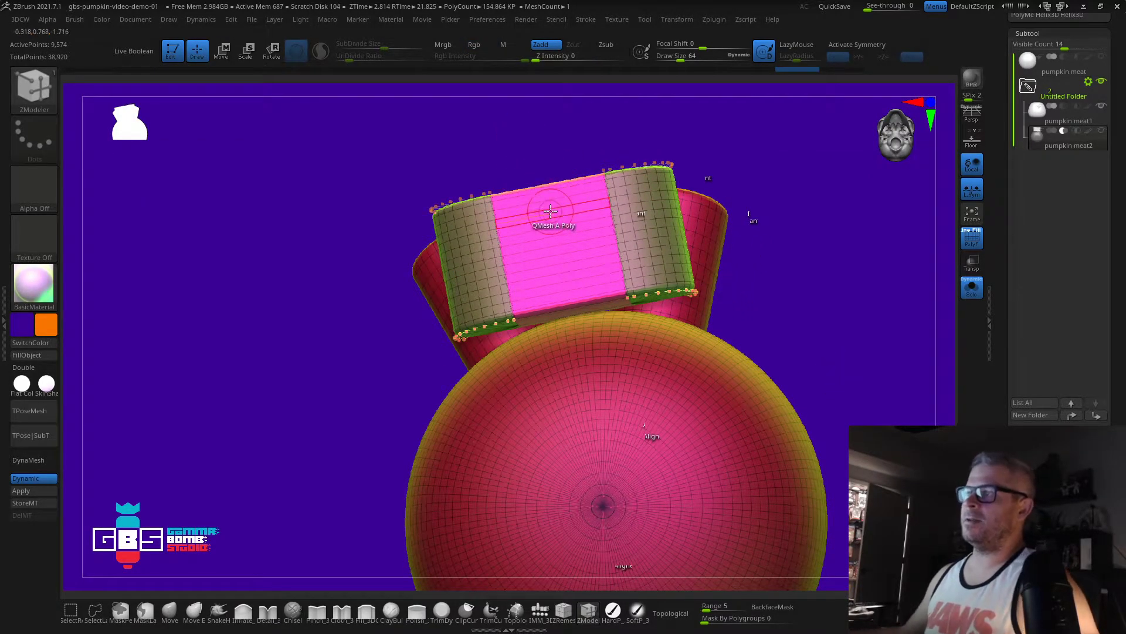
key("space")
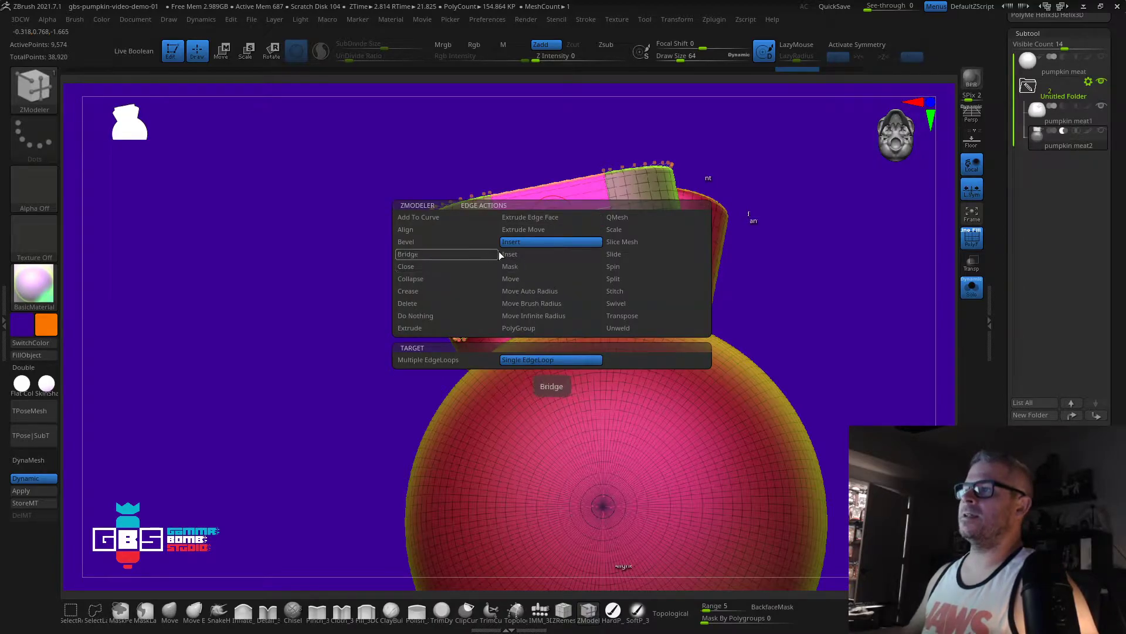
left_click(437, 361)
left_click(633, 441)
left_click(554, 240)
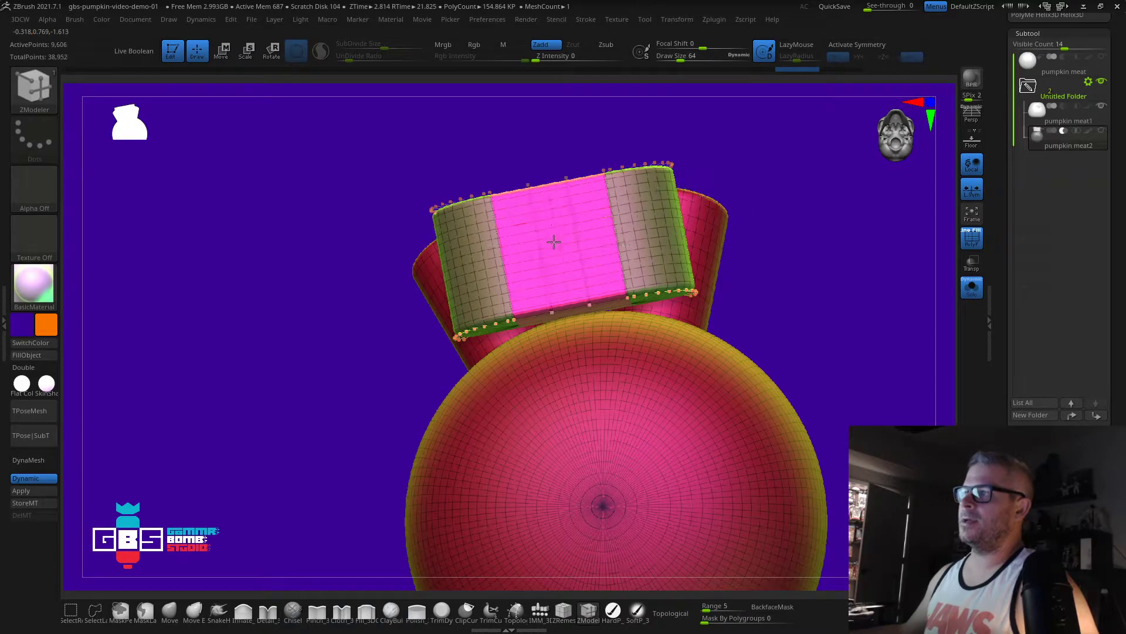
Step: Curve the mouth shape around the sphere with the Bend Arc deformer and accept the deformation
left_click_drag(802, 244, 769, 248)
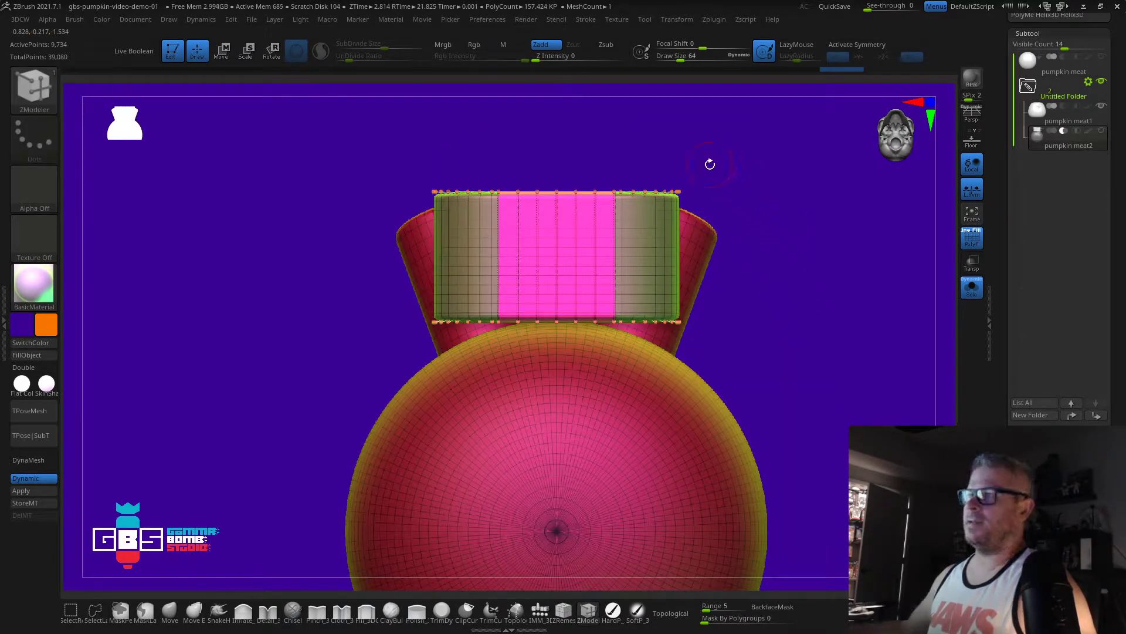
key("w")
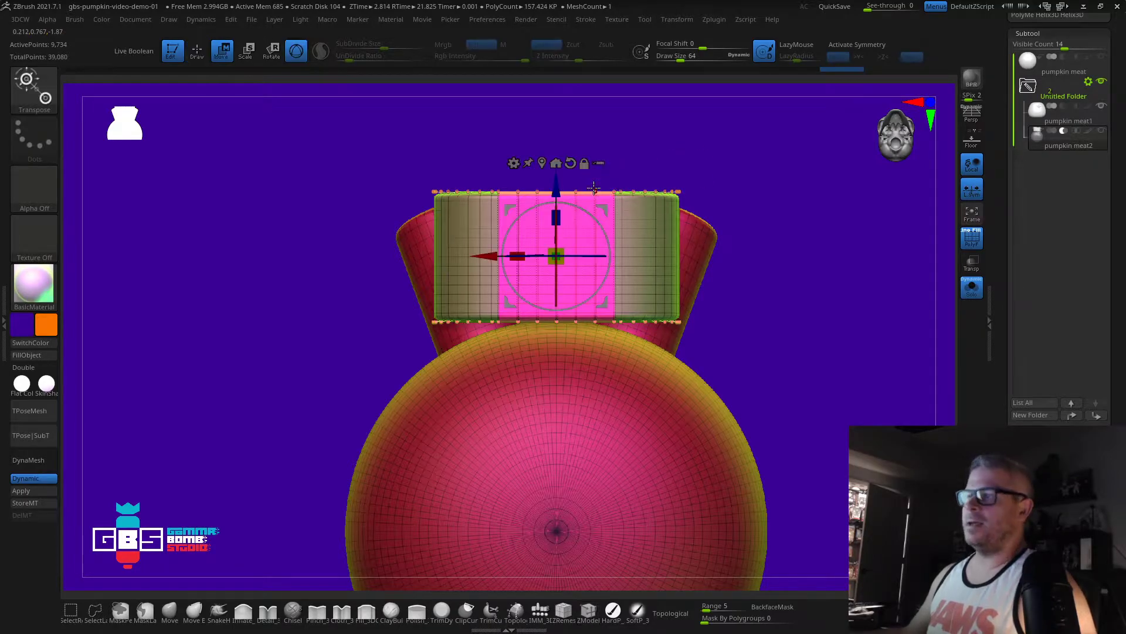
left_click(519, 164)
left_click(530, 199)
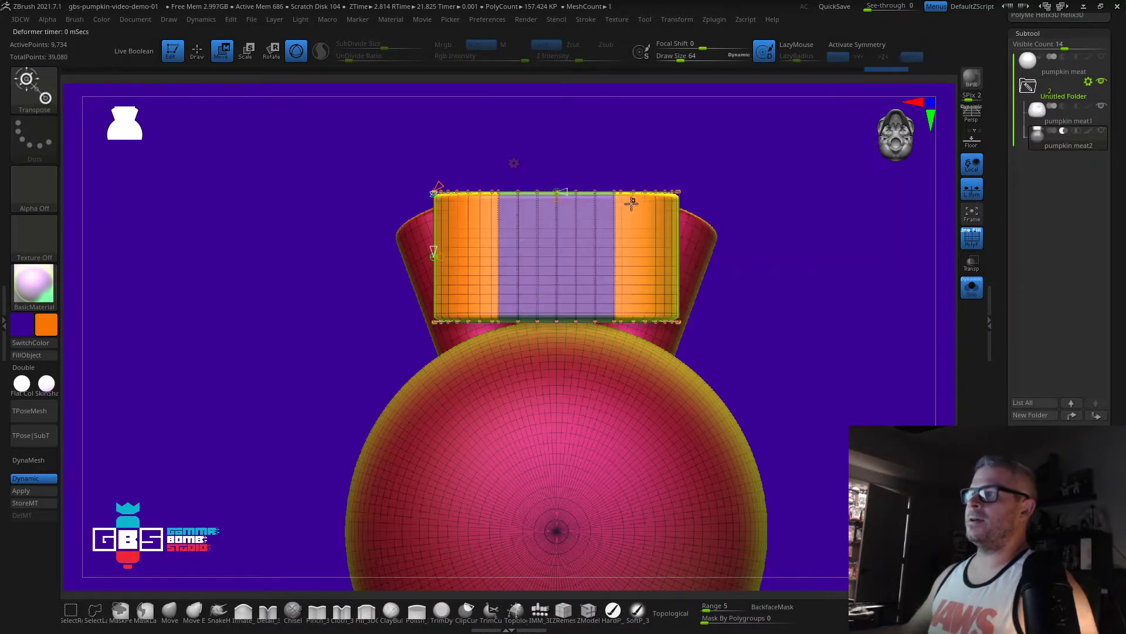
left_click_drag(556, 197, 559, 218)
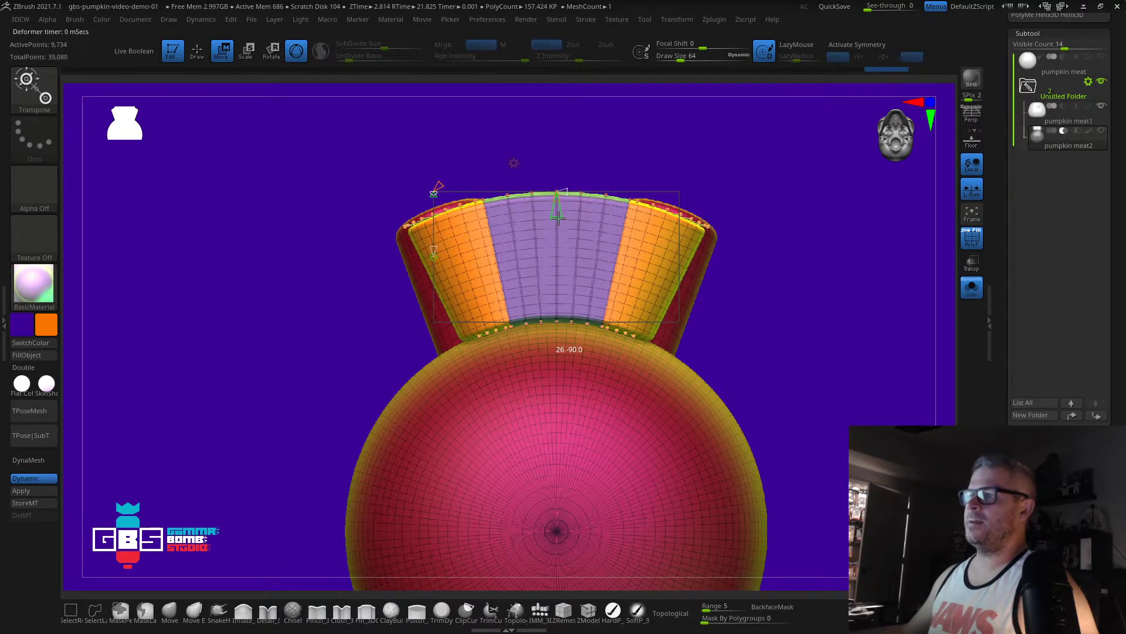
left_click_drag(770, 275, 786, 240)
left_click(514, 163)
left_click(676, 166)
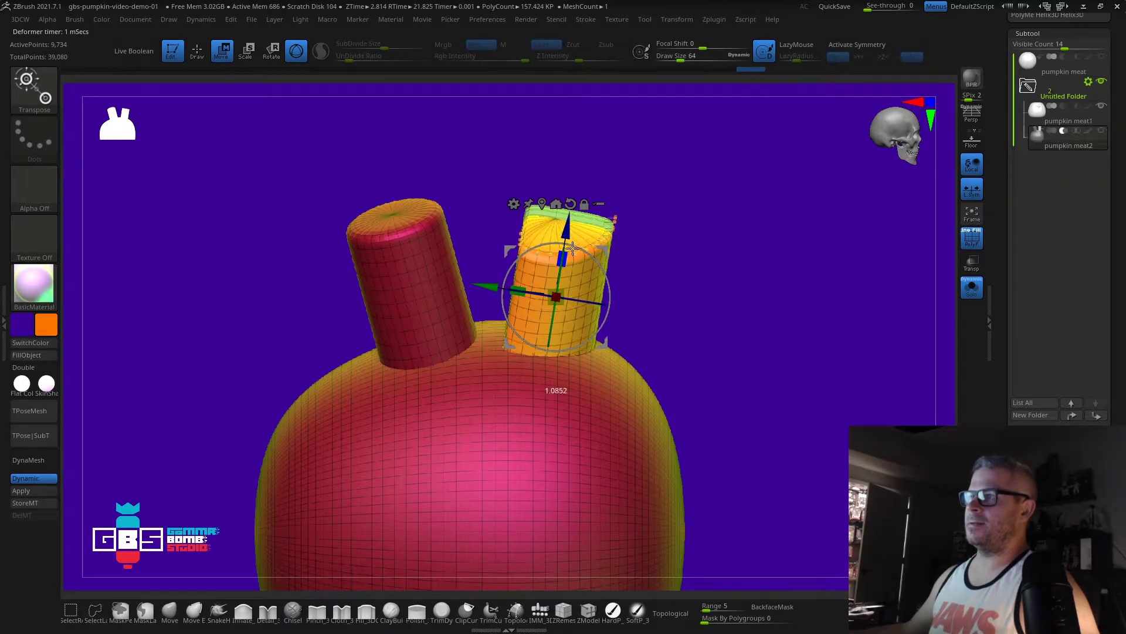
Step: Move the mouth shape slightly outward from the sphere, and turn off the polyframe and solo display
left_click_drag(587, 188, 602, 184)
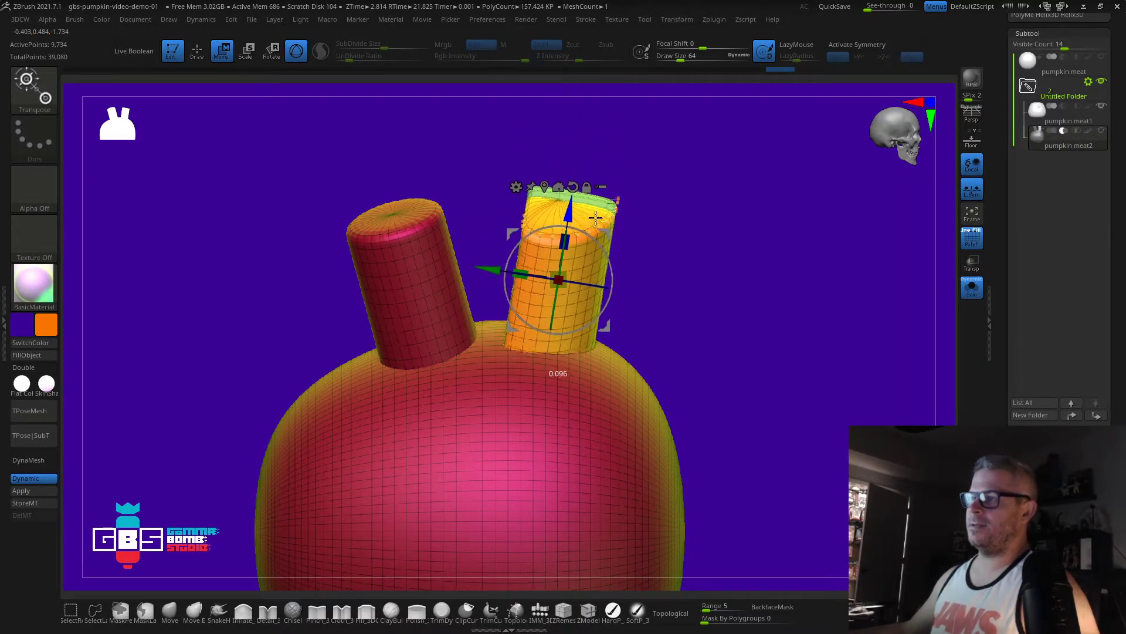
key("q")
left_click_drag(767, 193, 563, 340)
key("shift+f")
left_click(972, 288)
left_click_drag(804, 352, 784, 323)
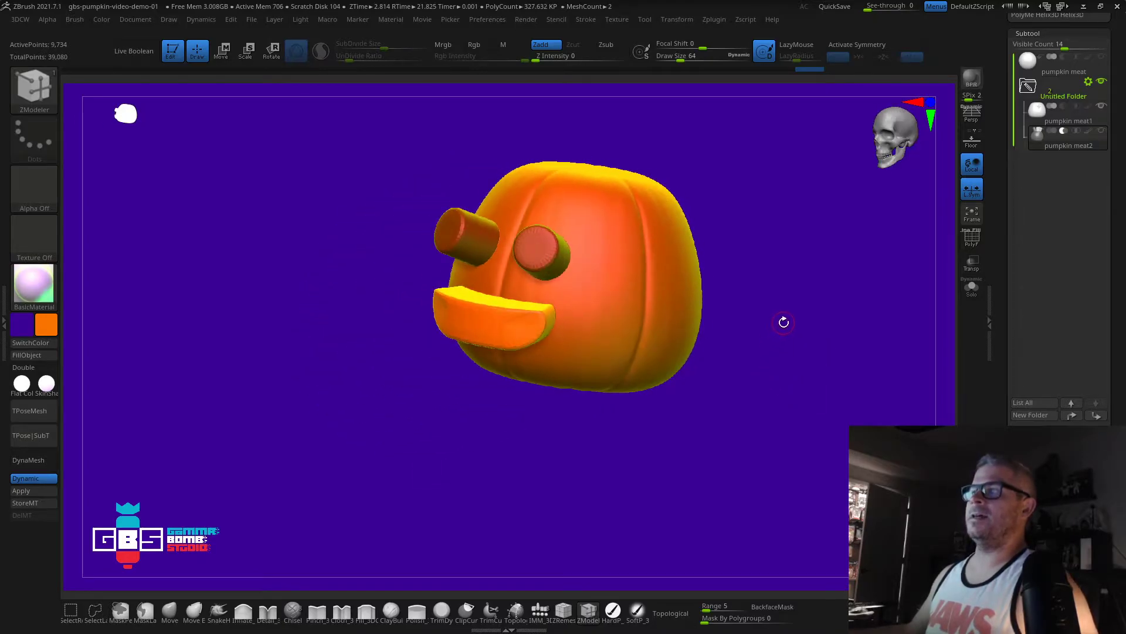
Step: Turn on Live Boolean to preview the eye and mouth cut-outs in the pumpkin
left_click(138, 57)
left_click_drag(259, 269, 293, 261)
left_click_drag(821, 195, 855, 235)
left_click_drag(397, 254, 264, 352, "alt")
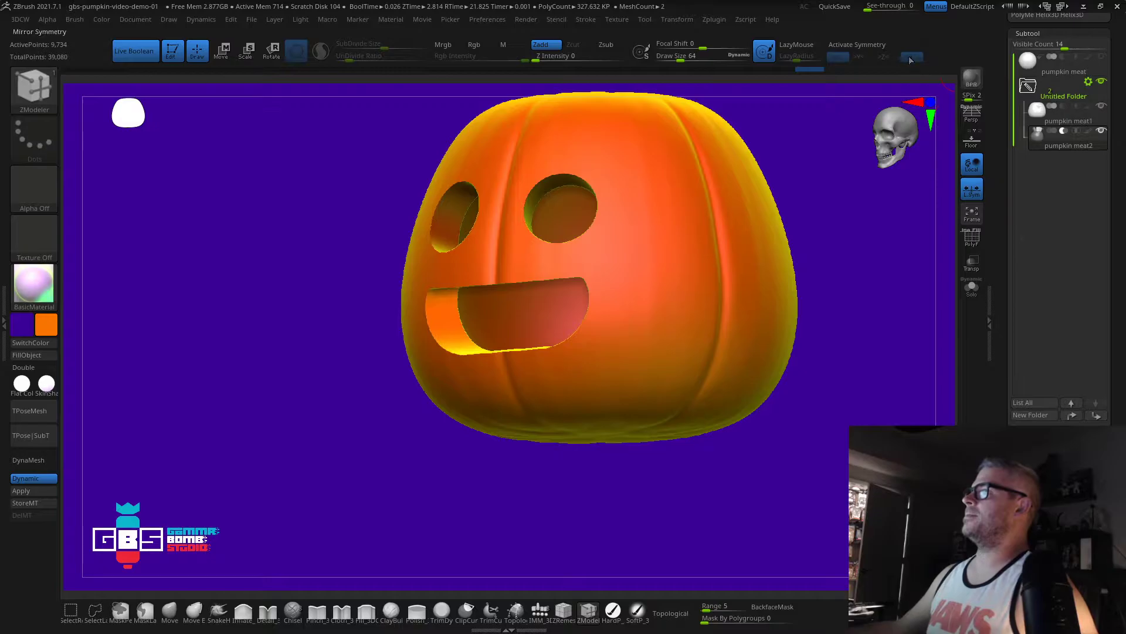
Step: Activate symmetry and create the boolean mesh from the pumpkin folder with Boolean With DSDiv
left_click(872, 47)
left_click(1088, 82)
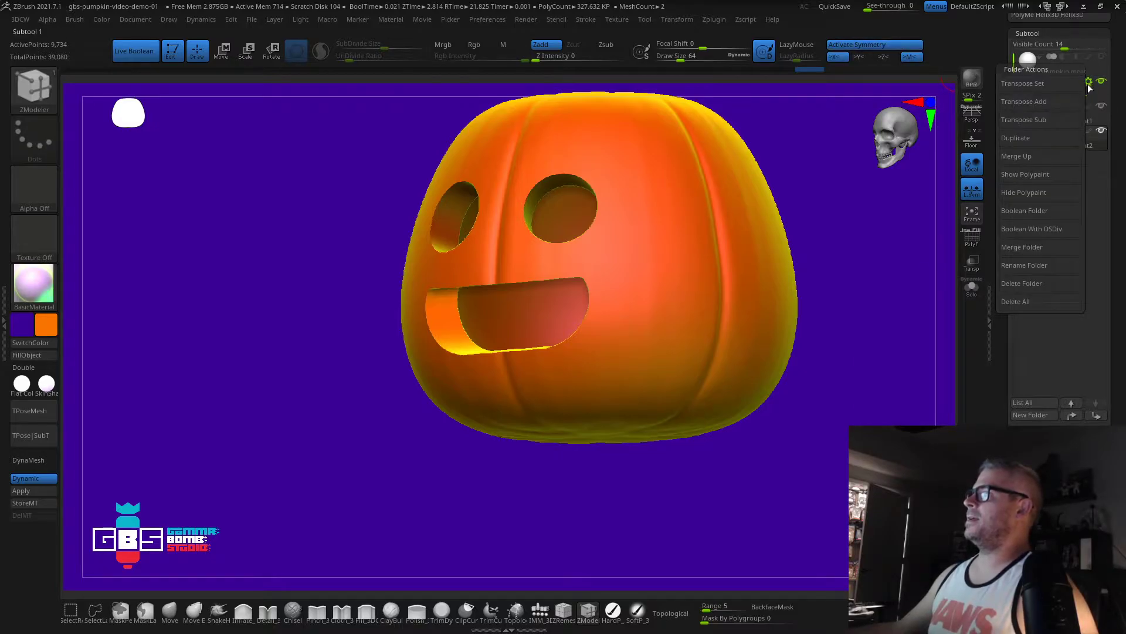
left_click(1028, 229)
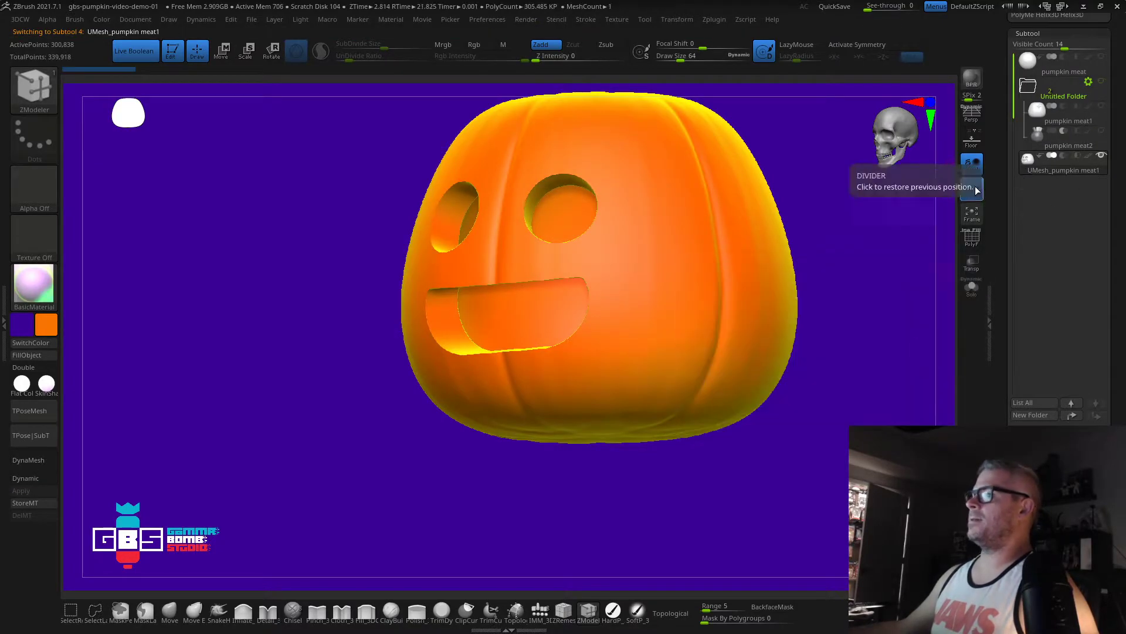
Step: Turn on the polyframe and examine the polygroups around the mouth and eye openings of the boolean mesh
key("shift+f")
left_click_drag(882, 276, 616, 235)
left_click_drag(386, 206, 392, 241)
left_click_drag(793, 179, 787, 116)
left_click_drag(698, 226, 465, 316)
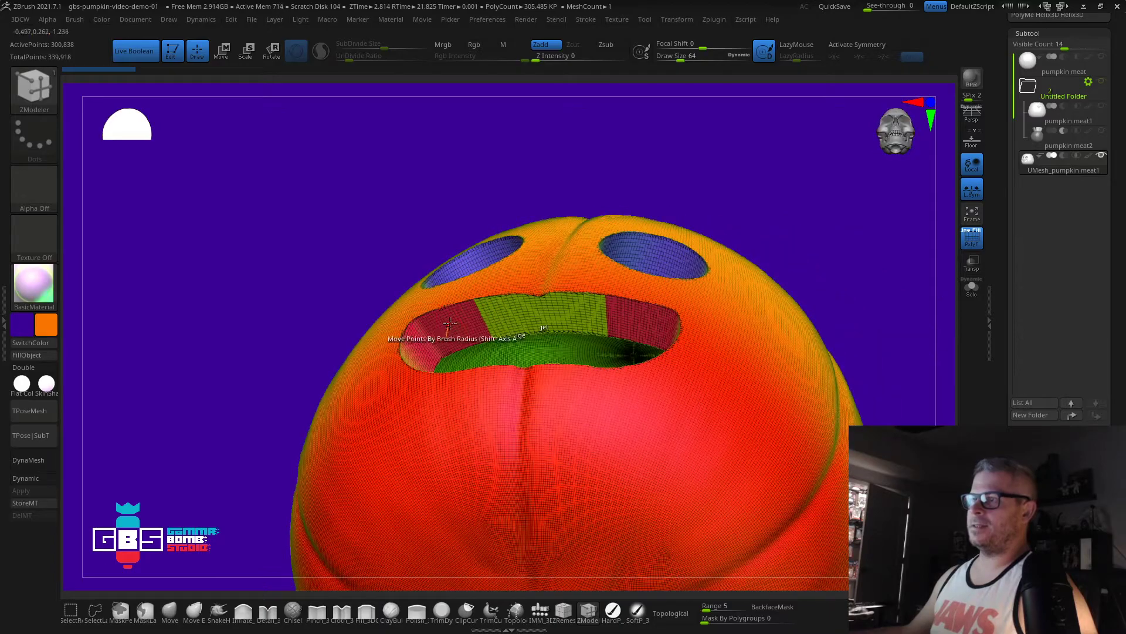
left_click_drag(789, 196, 528, 303)
mouse_move(783, 223)
left_mouse_down()
mouse_move(767, 284)
mouse_move(741, 208)
left_mouse_up()
Step: Isolate the wall polygroups inside the mouth opening, combine them into one polygroup, and show the whole pumpkin
key("ctrl+shift")
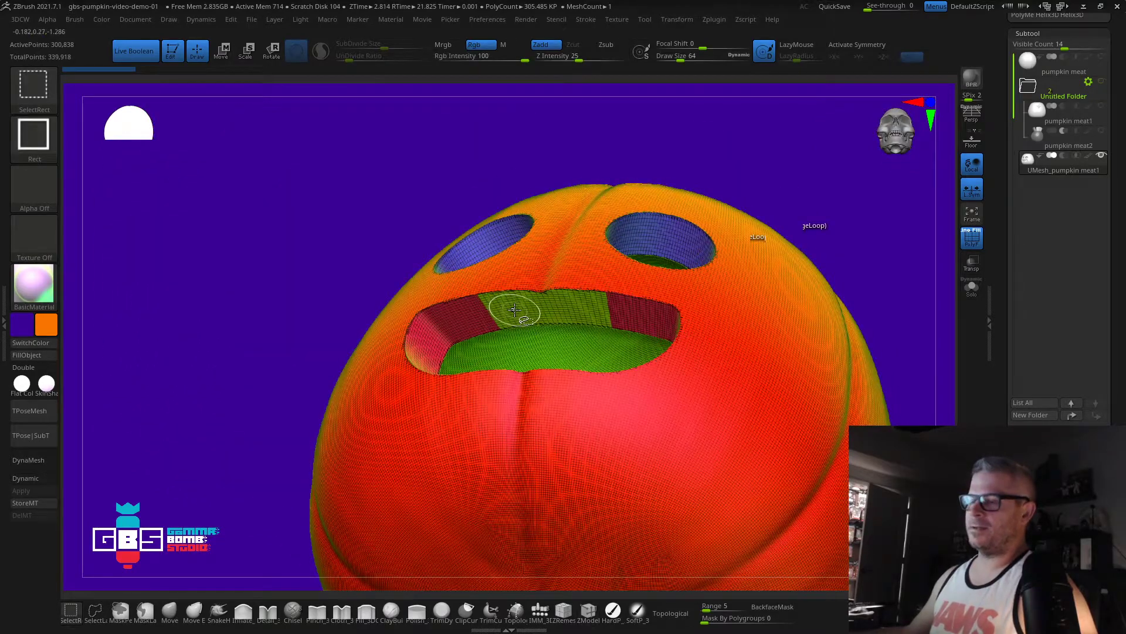
left_click(522, 305, "ctrl+shift")
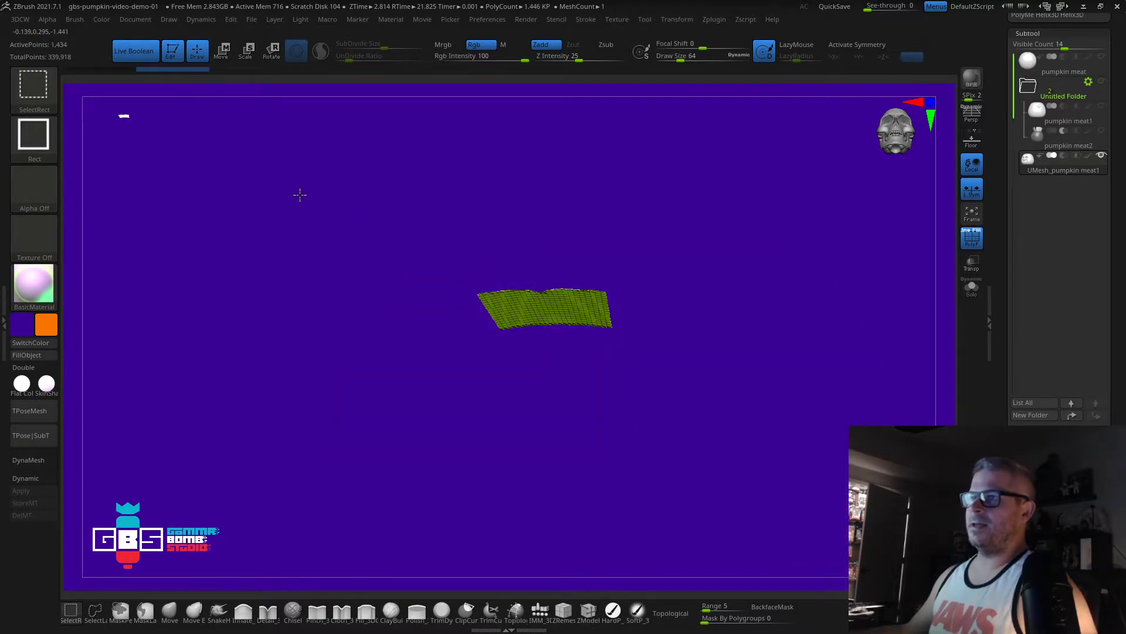
left_click(315, 268, "ctrl+shift")
mouse_move(314, 268)
left_mouse_down()
mouse_move(296, 254)
mouse_move(271, 332)
mouse_move(308, 270)
mouse_move(282, 292)
left_mouse_up()
left_click(480, 326, "ctrl+shift")
mouse_move(354, 291)
left_mouse_down()
mouse_move(415, 286)
mouse_move(361, 286)
left_mouse_up()
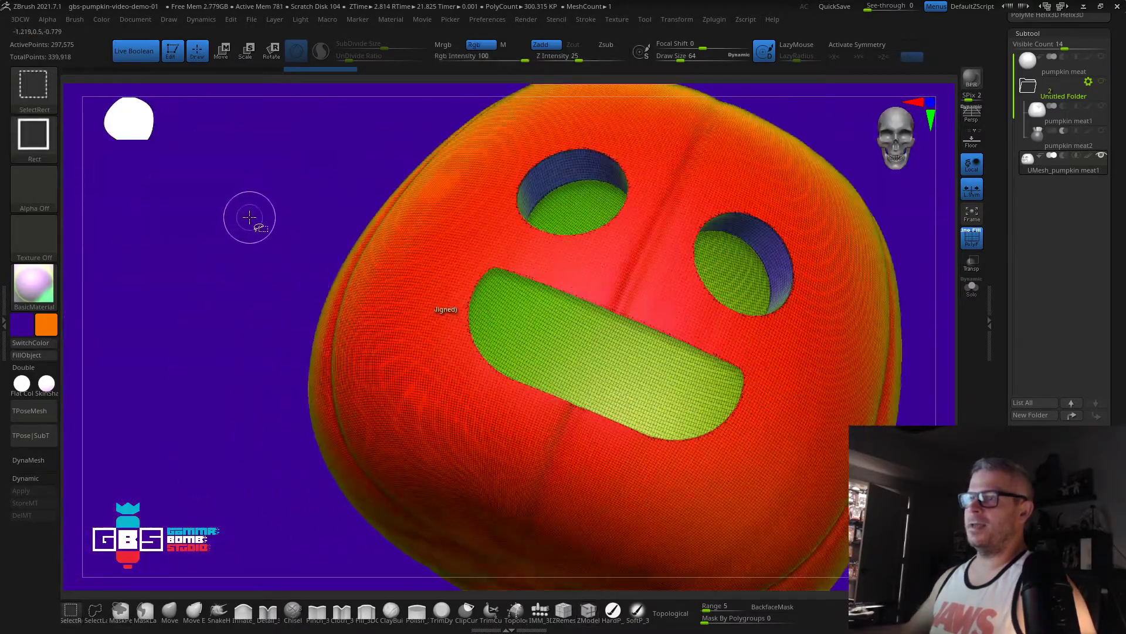
left_click_drag(189, 212, 209, 312, "ctrl+shift")
mouse_move(249, 367)
left_mouse_down()
mouse_move(252, 456)
mouse_move(259, 442)
mouse_move(228, 397)
mouse_move(226, 372)
mouse_move(247, 305)
mouse_move(254, 407)
mouse_move(265, 403)
mouse_move(249, 410)
mouse_move(241, 392)
left_mouse_up()
key("ctrl+w")
left_click(228, 397, "ctrl+shift")
left_click_drag(897, 340, 815, 397, "alt")
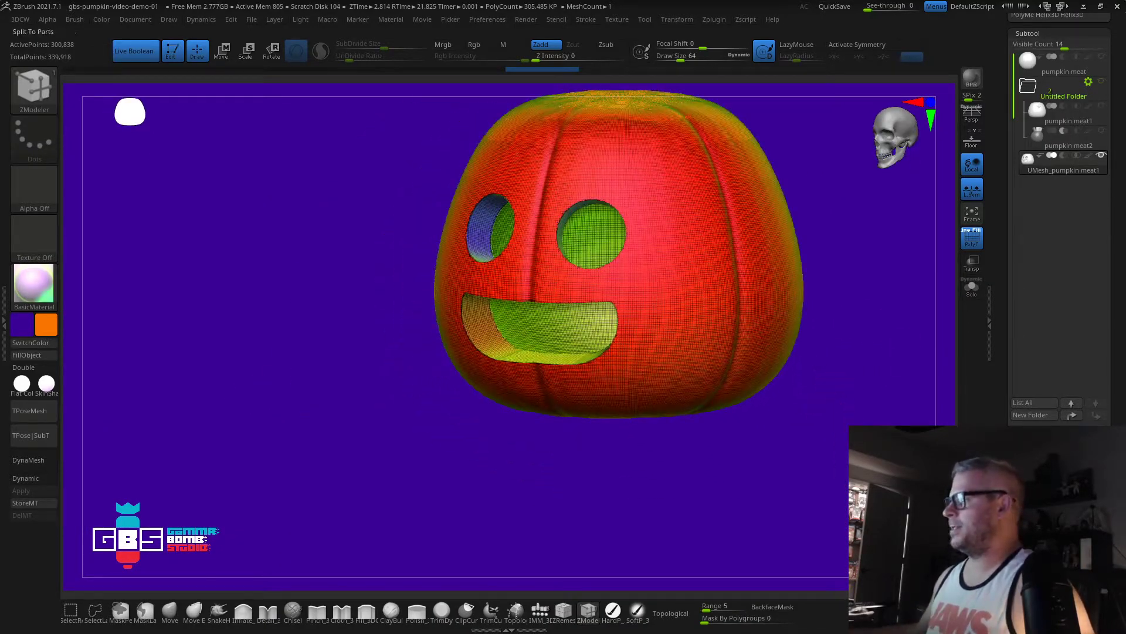
Step: Set ZRemesher to KeepGroups and DetectEdges, with Adapt off and AdaptiveSize at 0
scroll(1074, 374, "down", 5)
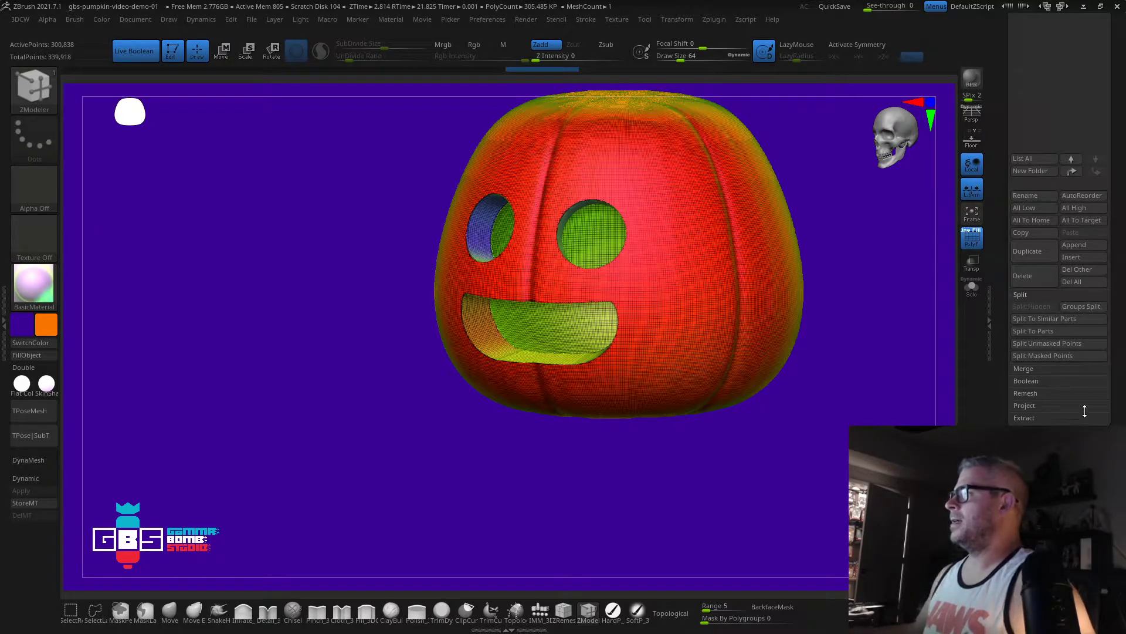
left_click(1037, 437)
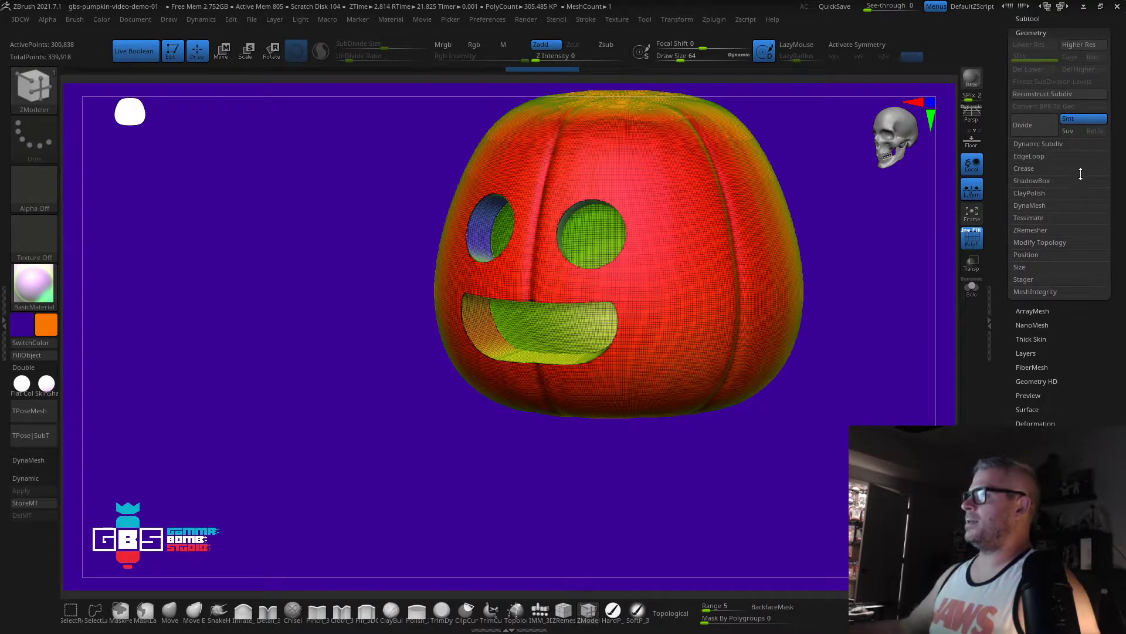
left_click(1032, 230)
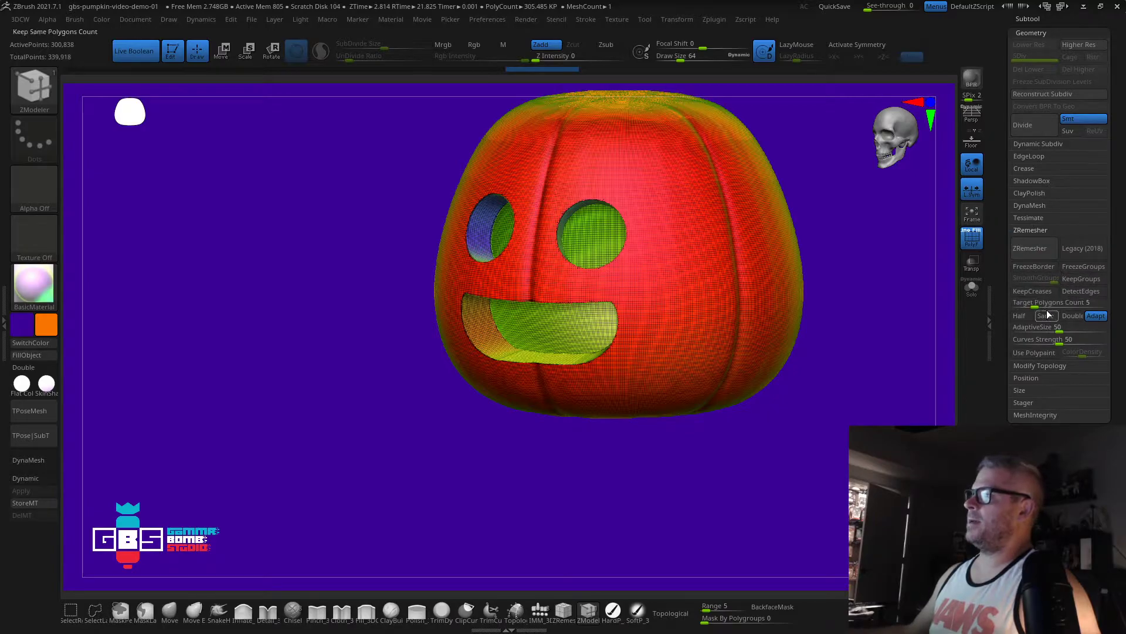
left_click(1080, 279)
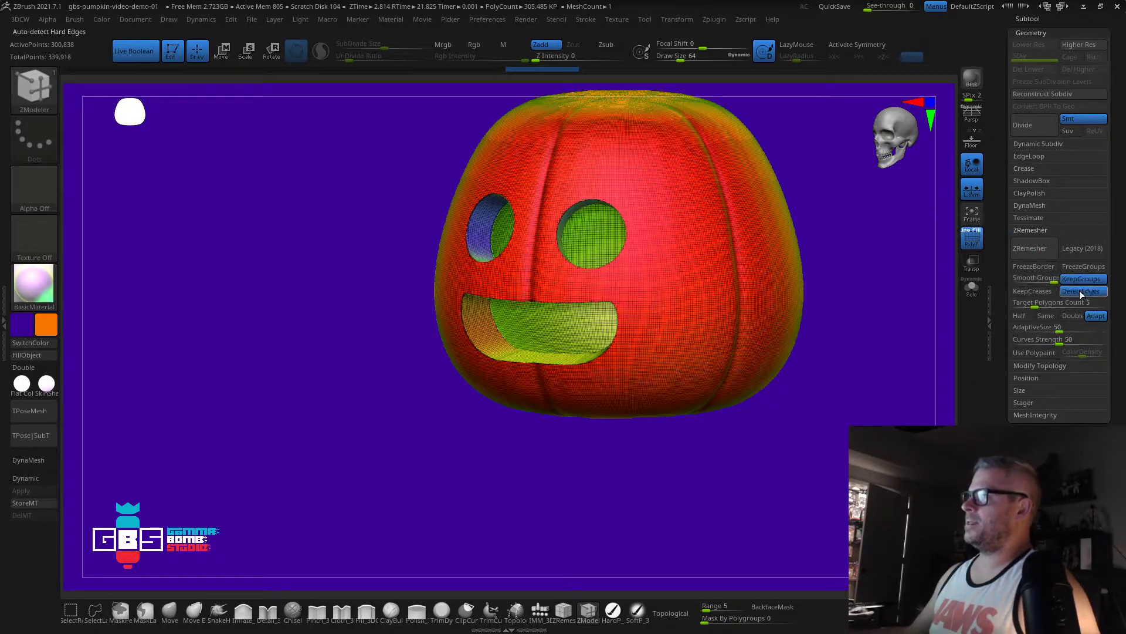
left_click(1096, 317)
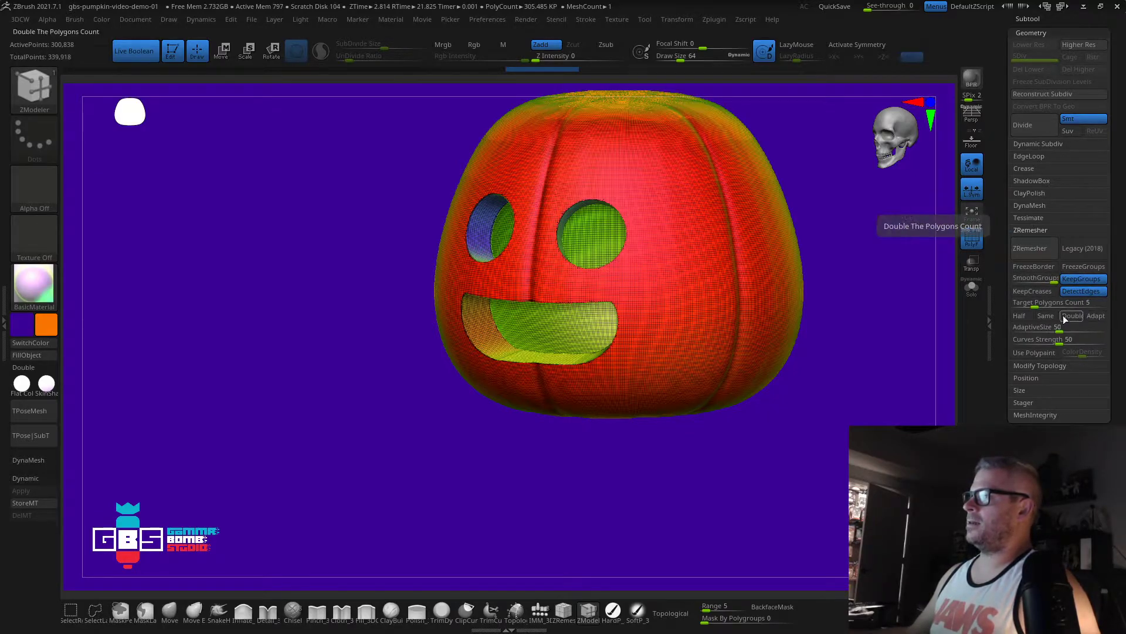
left_click_drag(1057, 327, 968, 333)
Step: Activate X symmetry and run ZRemesher on the pumpkin mesh
left_click_drag(883, 343, 943, 302)
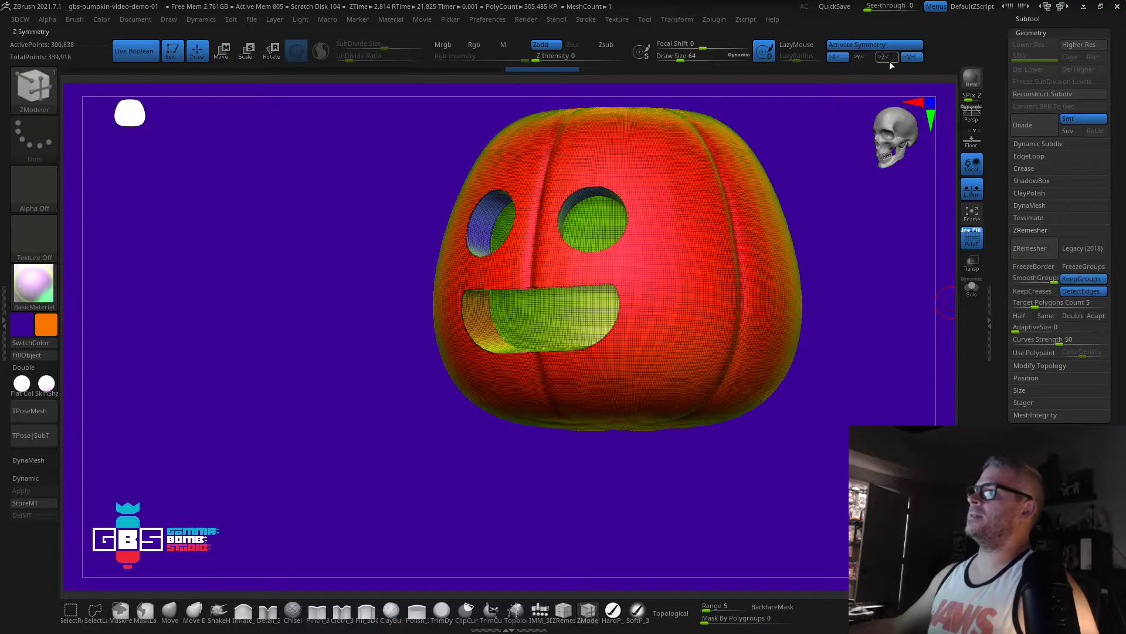
left_click_drag(811, 329, 870, 337, "shift")
left_click_drag(812, 258, 791, 298, "alt")
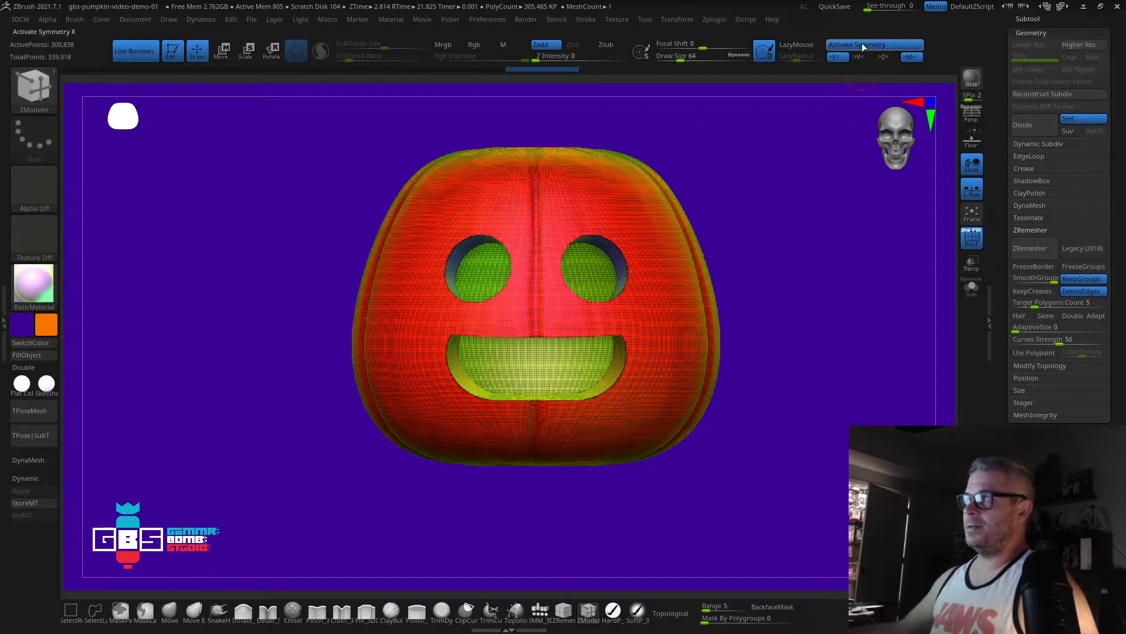
left_click_drag(832, 254, 868, 253)
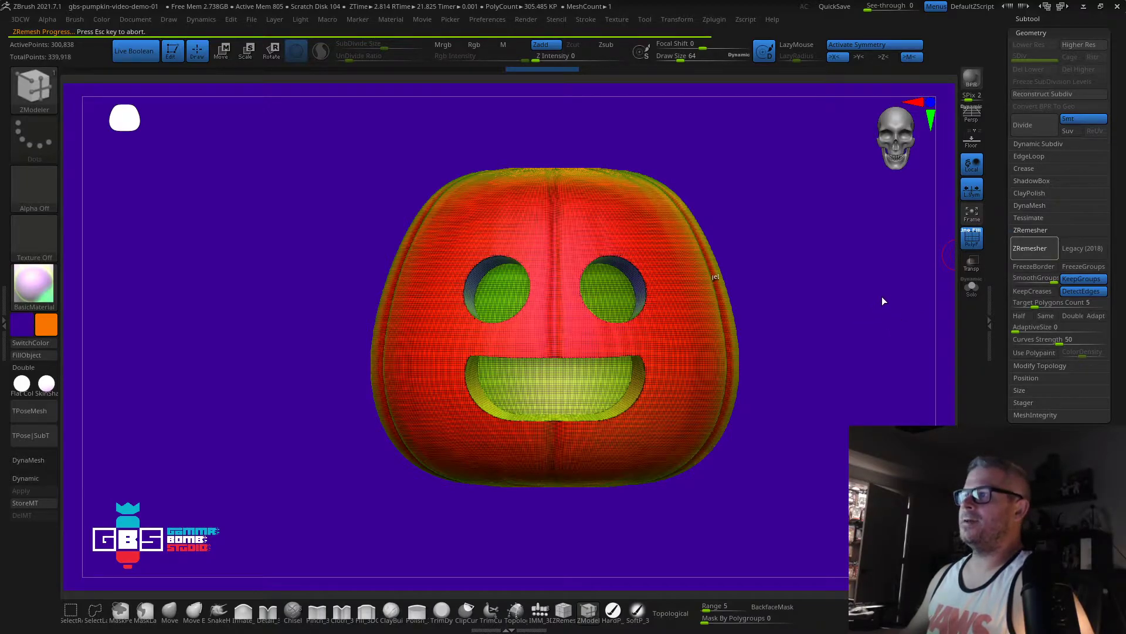
Step: Check the new topology around the mouth and eyes, and smooth the pumpkin lightly with Polish By Features
left_click_drag(875, 269, 802, 259)
left_click_drag(311, 269, 332, 295, "alt")
left_click_drag(766, 317, 740, 314, "shift")
left_click_drag(252, 315, 234, 430, "alt")
left_click_drag(124, 420, 245, 410)
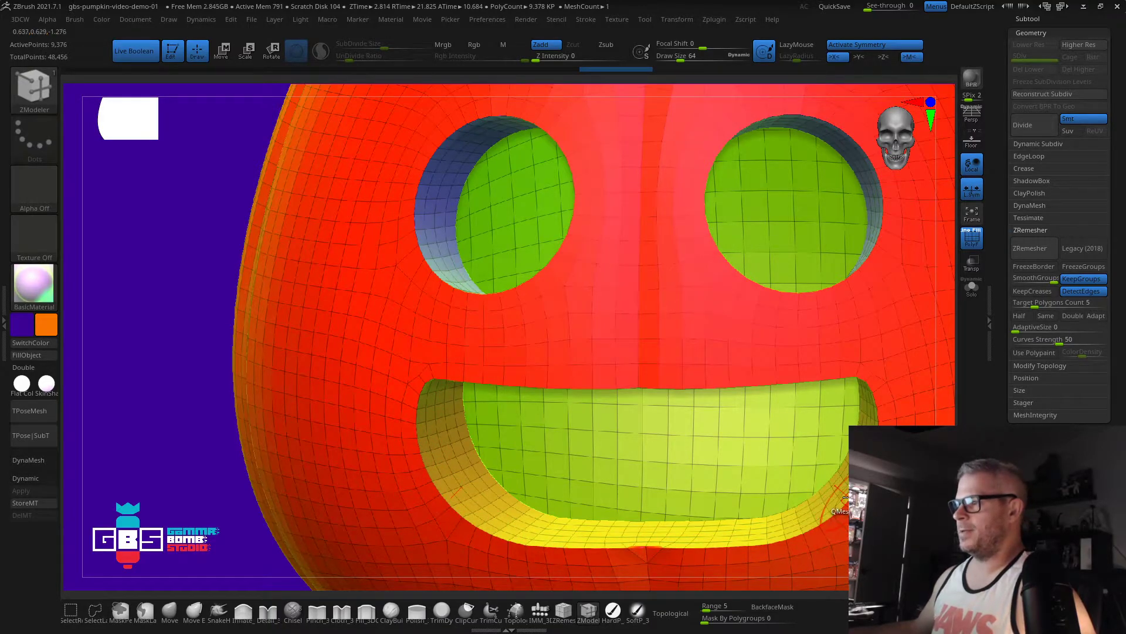
left_click_drag(202, 492, 302, 399)
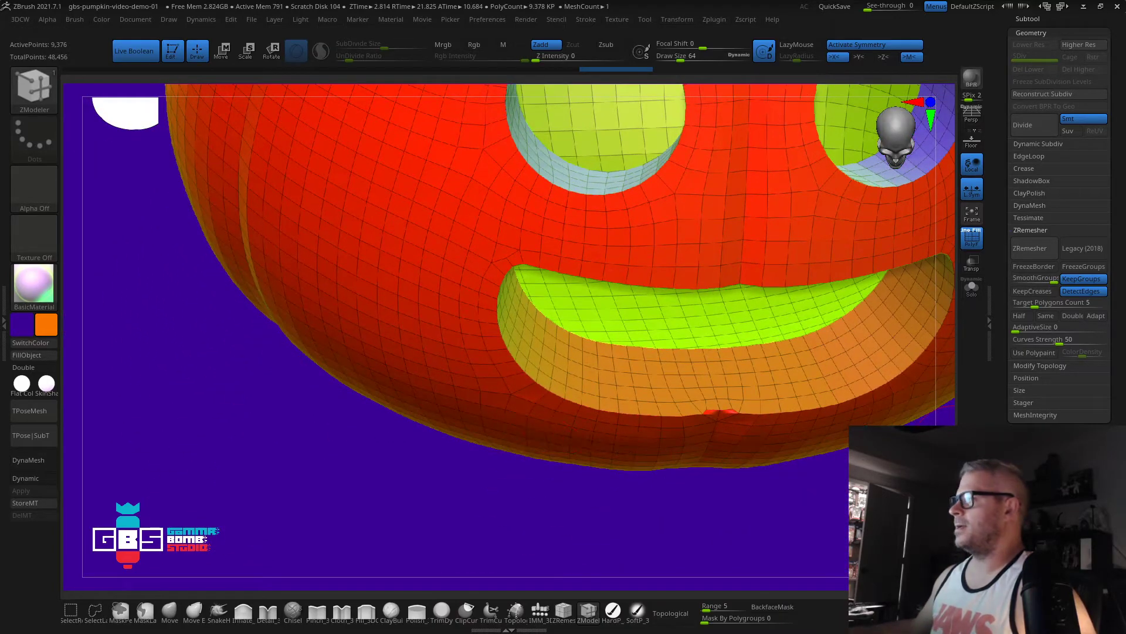
left_click(1042, 545)
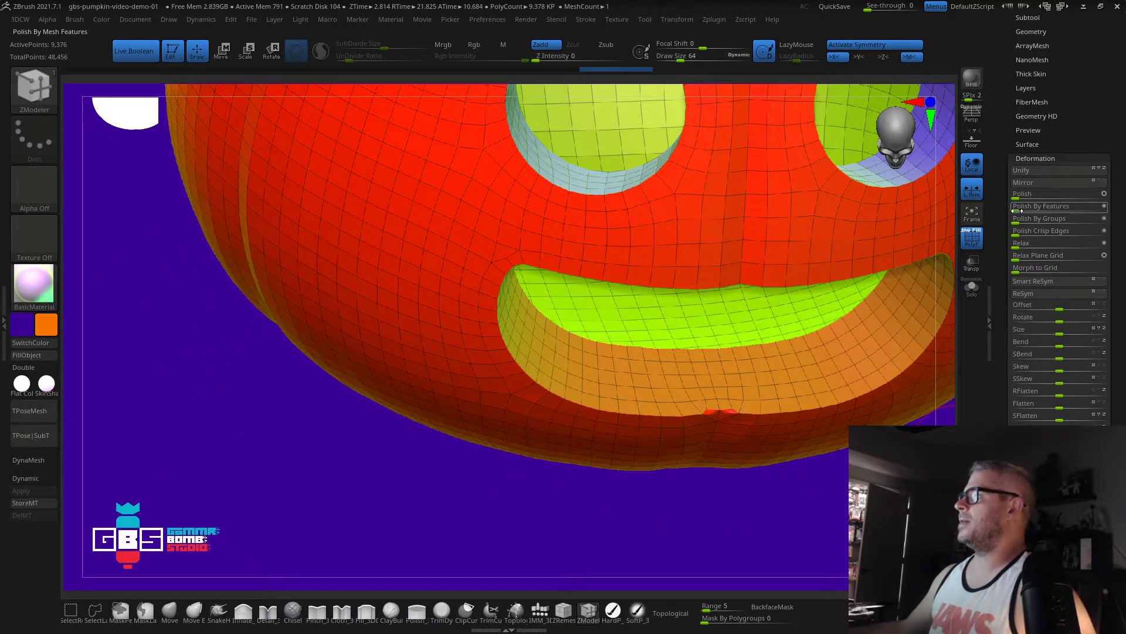
left_click_drag(1027, 210, 1033, 211)
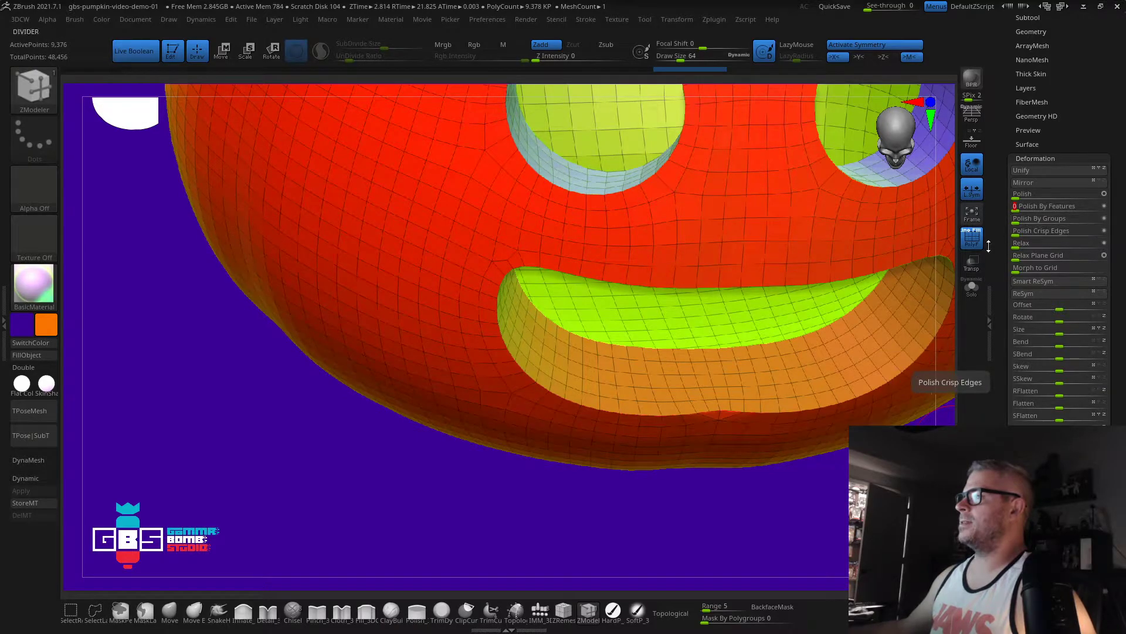
left_click_drag(726, 493, 329, 329)
left_click_drag(824, 140, 833, 166, "alt")
Step: Turn off the polyframe and fill the carved pumpkin with a light yellow colour
left_click_drag(1086, 84, 1066, 107)
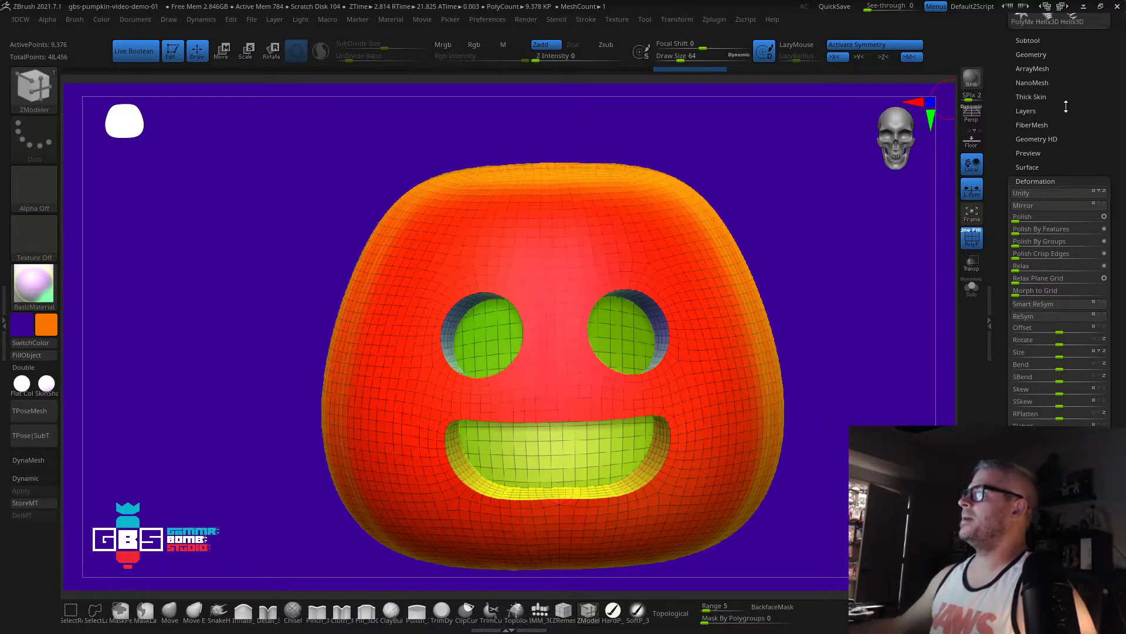
left_click(972, 244)
left_click_drag(875, 257, 848, 259)
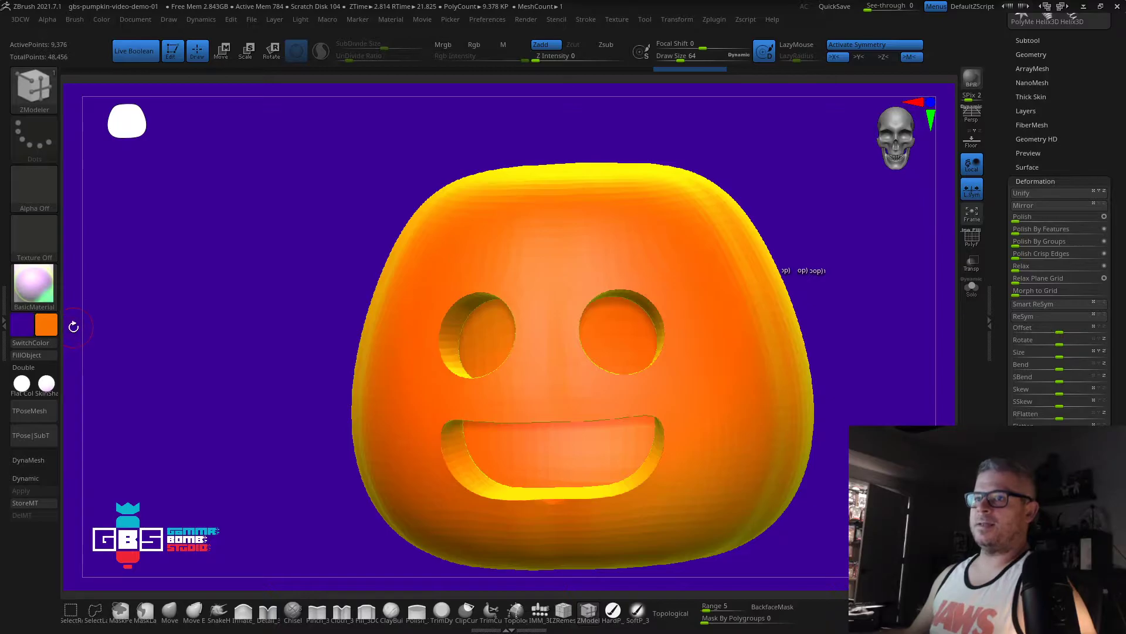
left_click(46, 342)
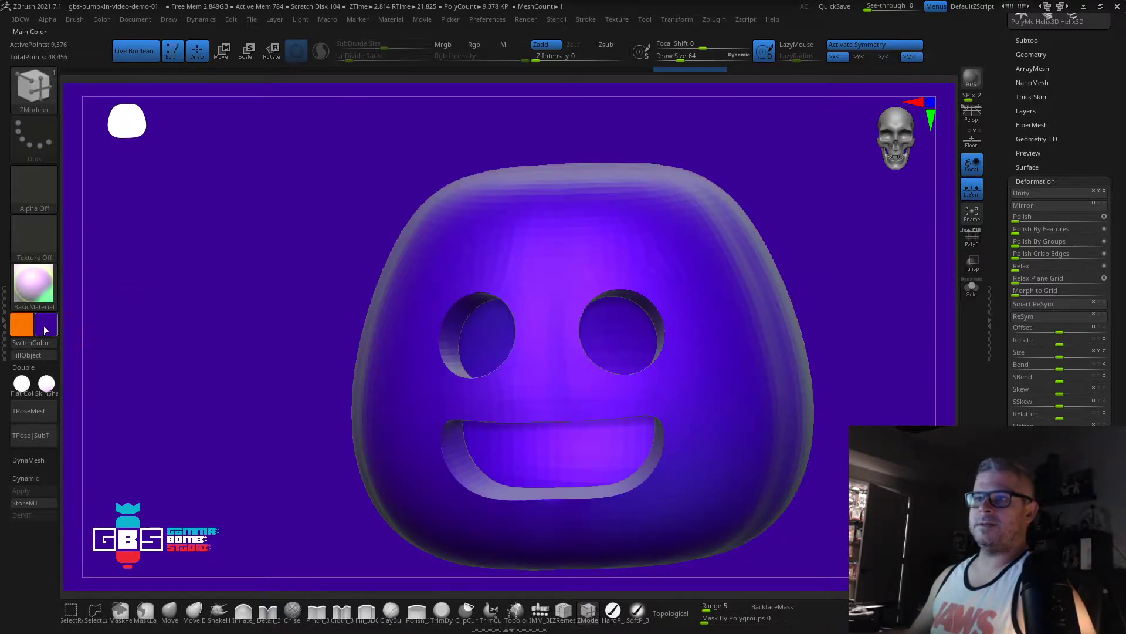
left_click(43, 329)
left_click(123, 234)
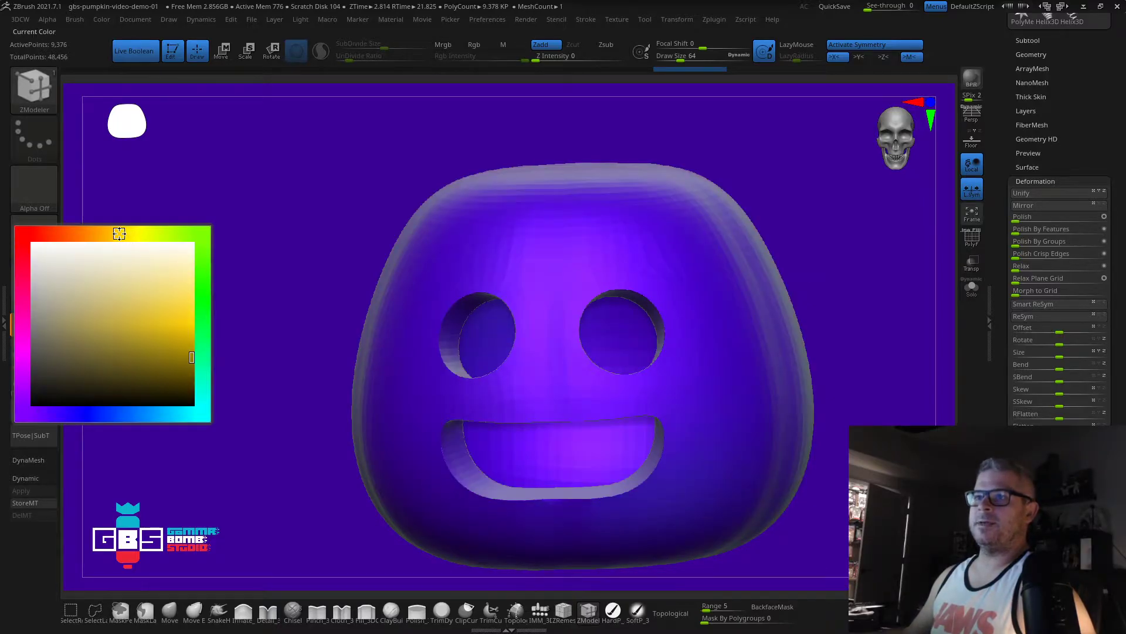
left_click_drag(1063, 48, 1061, 63)
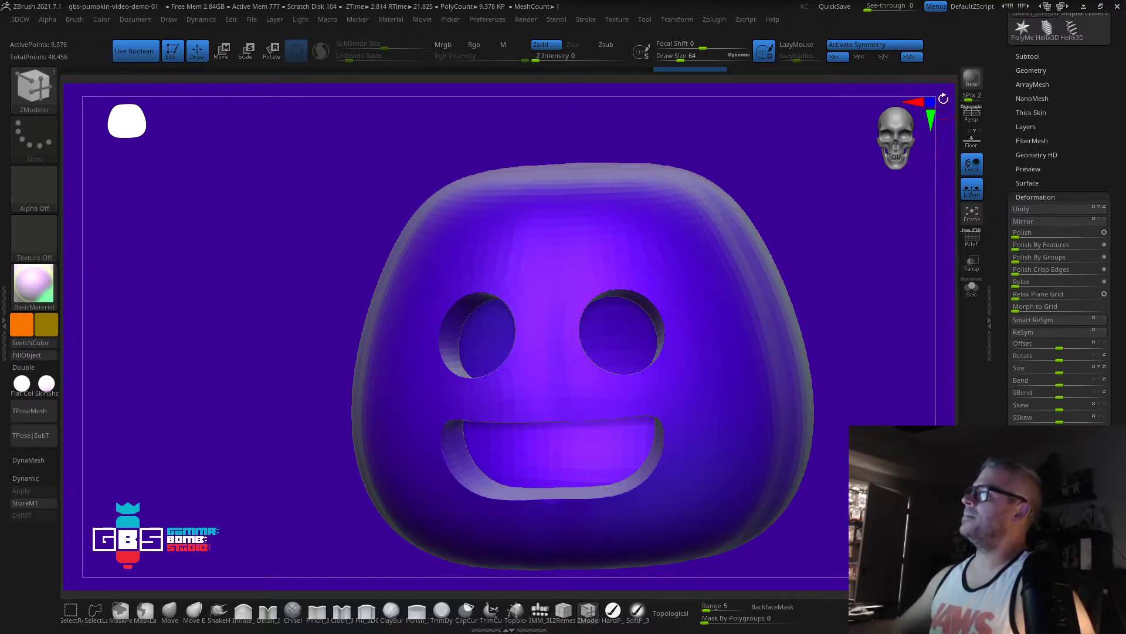
left_click(50, 328)
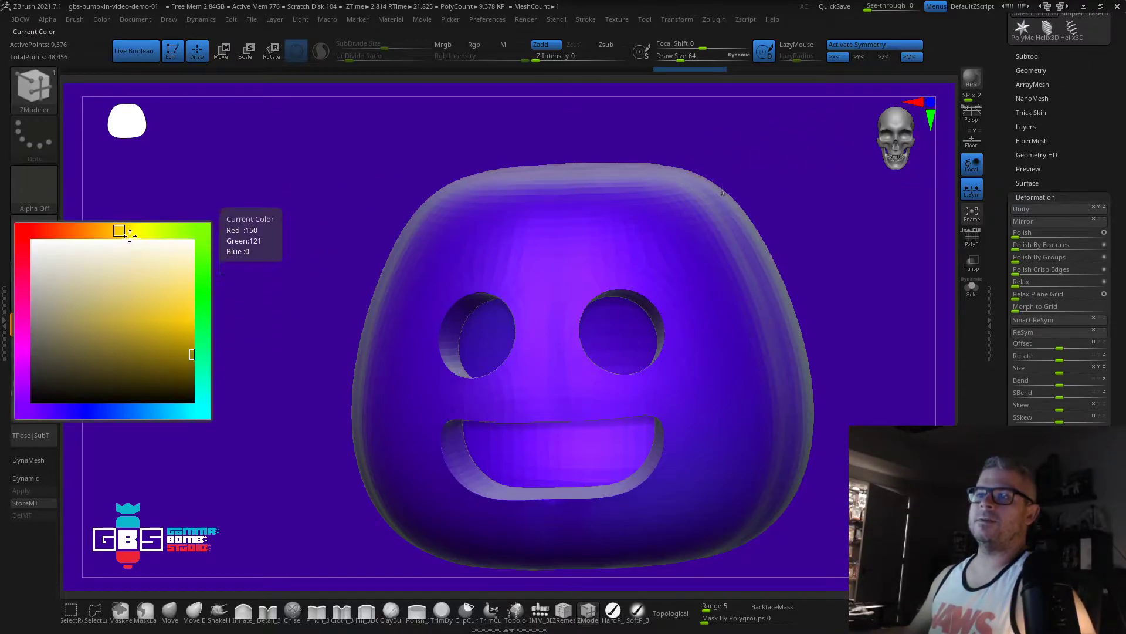
left_click(181, 293)
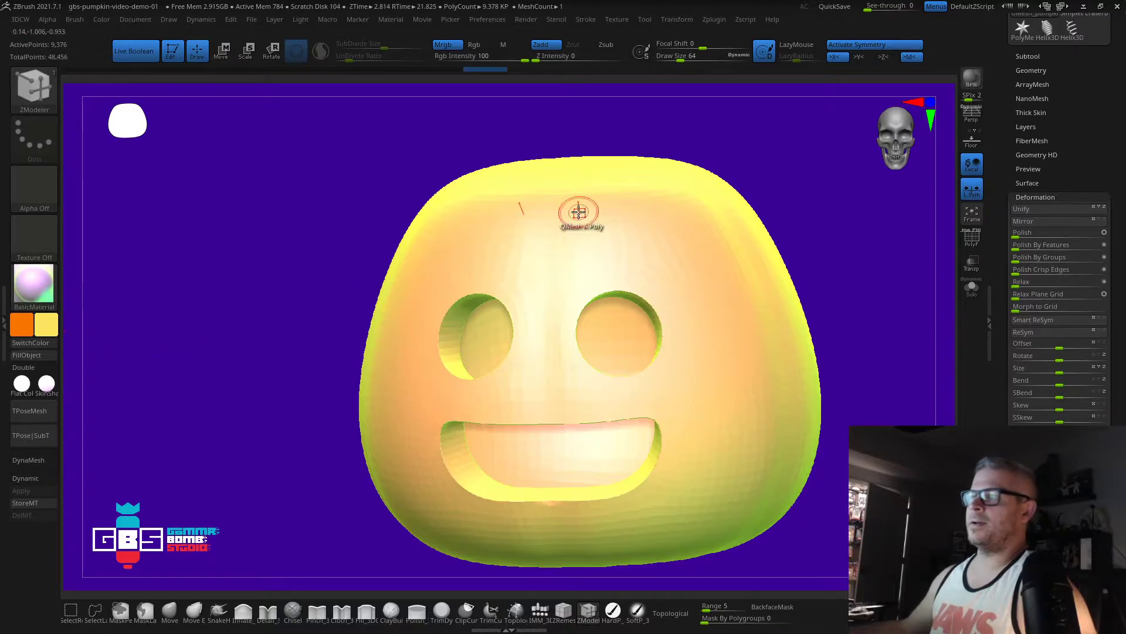
Step: Duplicate the carved pumpkin subtool and turn on the polyframe
left_click_drag(885, 188, 900, 216)
left_click(1034, 56)
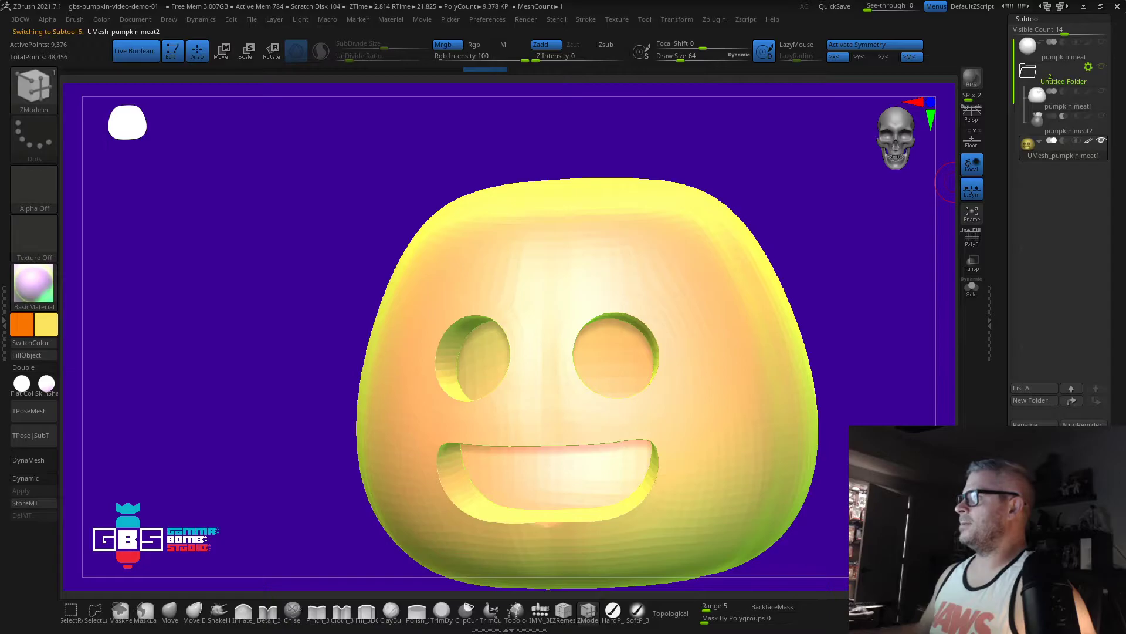
left_click(971, 237)
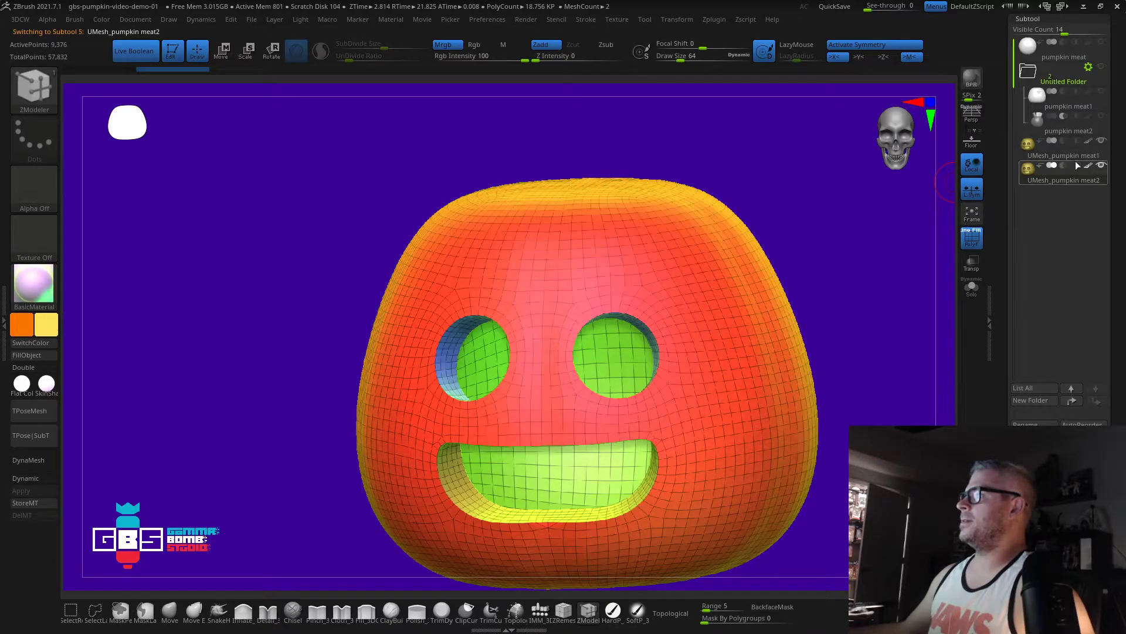
Step: Isolate the duplicate's red outer-skin polygroup and remove the rest of its mesh with Del Hidden
left_click_drag(867, 289, 835, 284)
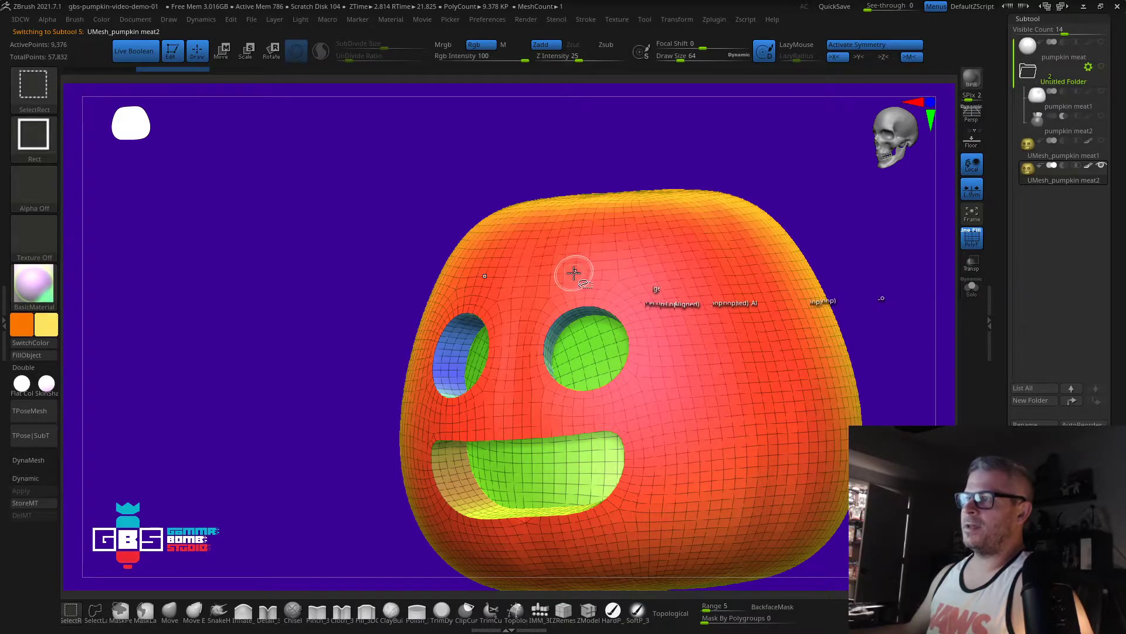
left_click(574, 272, "ctrl+shift")
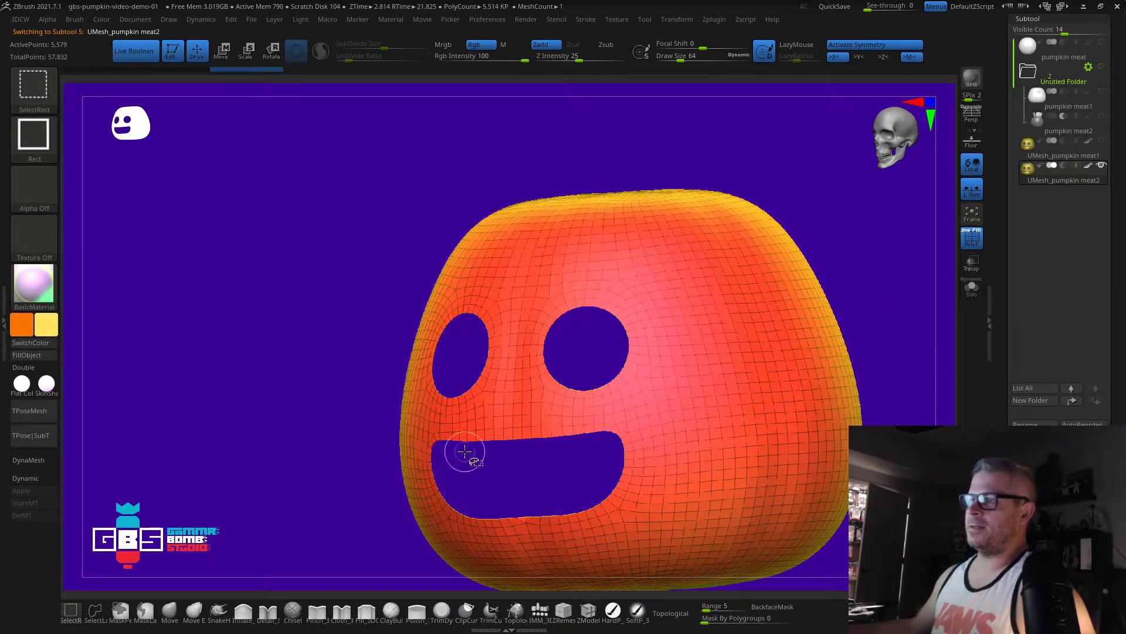
mouse_move(254, 284)
left_mouse_down()
mouse_move(301, 247)
mouse_move(376, 277)
mouse_move(329, 322)
mouse_move(271, 329)
mouse_move(267, 315)
left_mouse_up()
left_click_drag(747, 482, 775, 383)
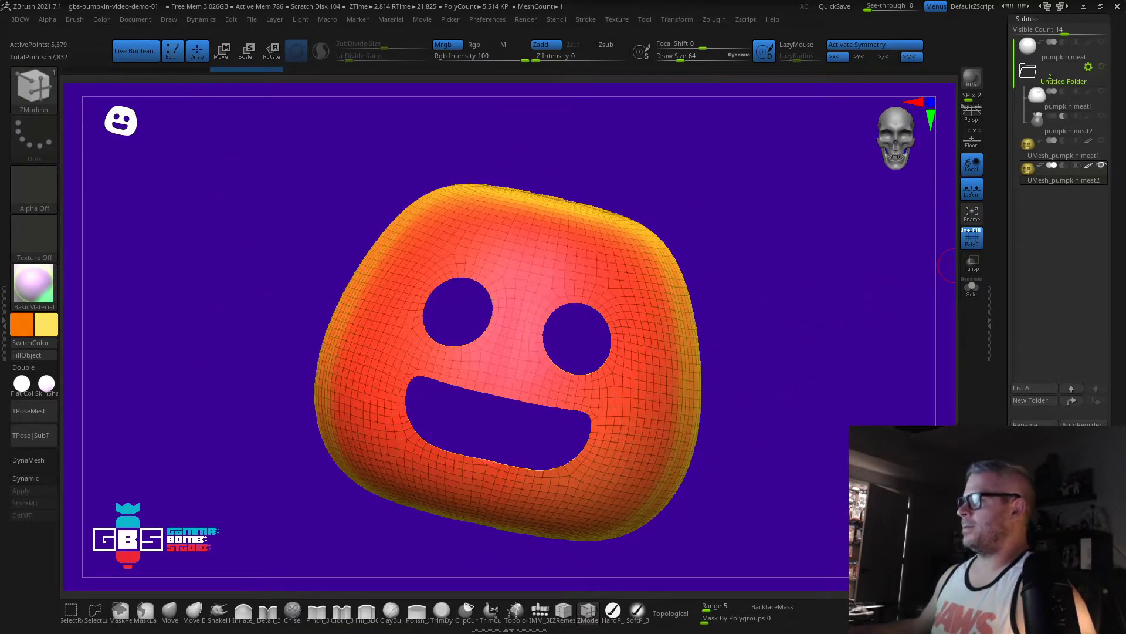
scroll(1104, 416, "down", 10)
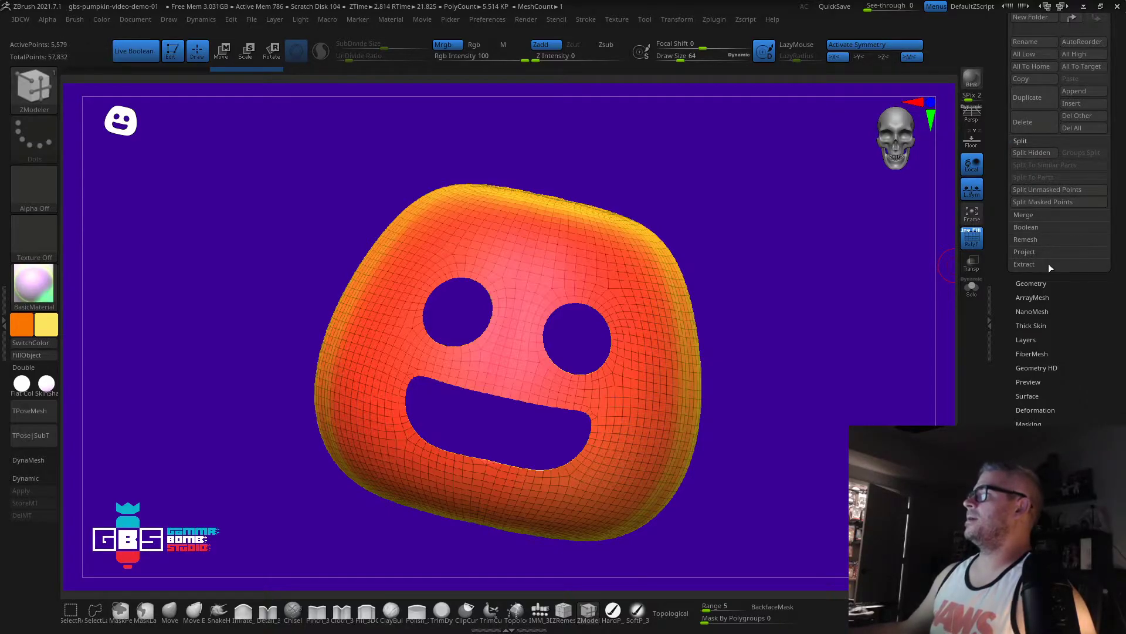
left_click(1032, 283)
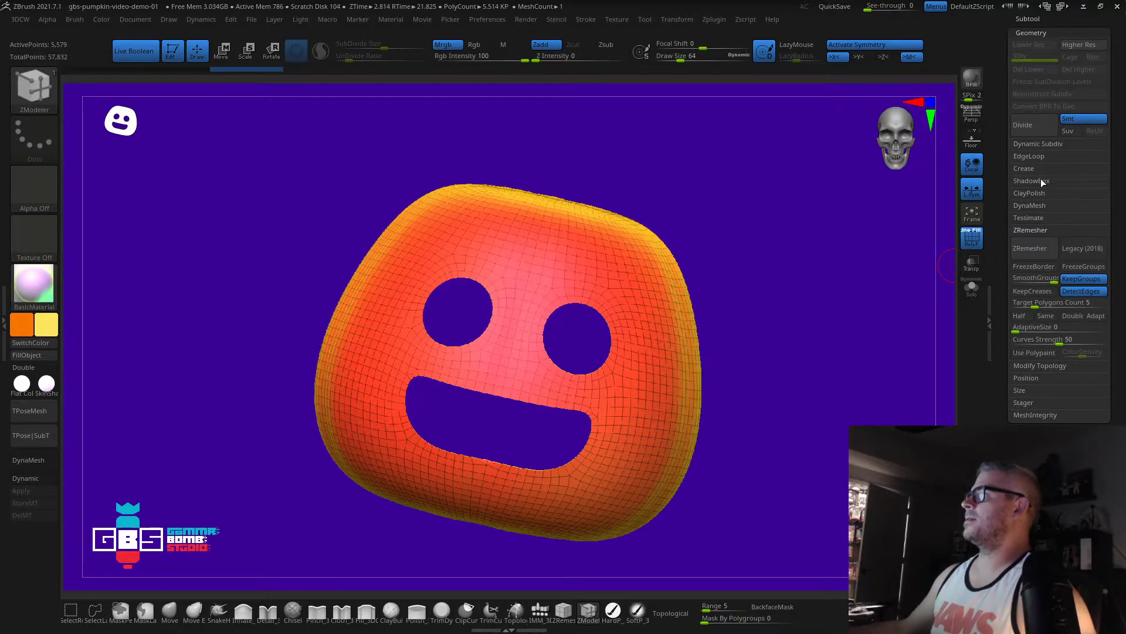
left_click_drag(839, 227, 937, 248)
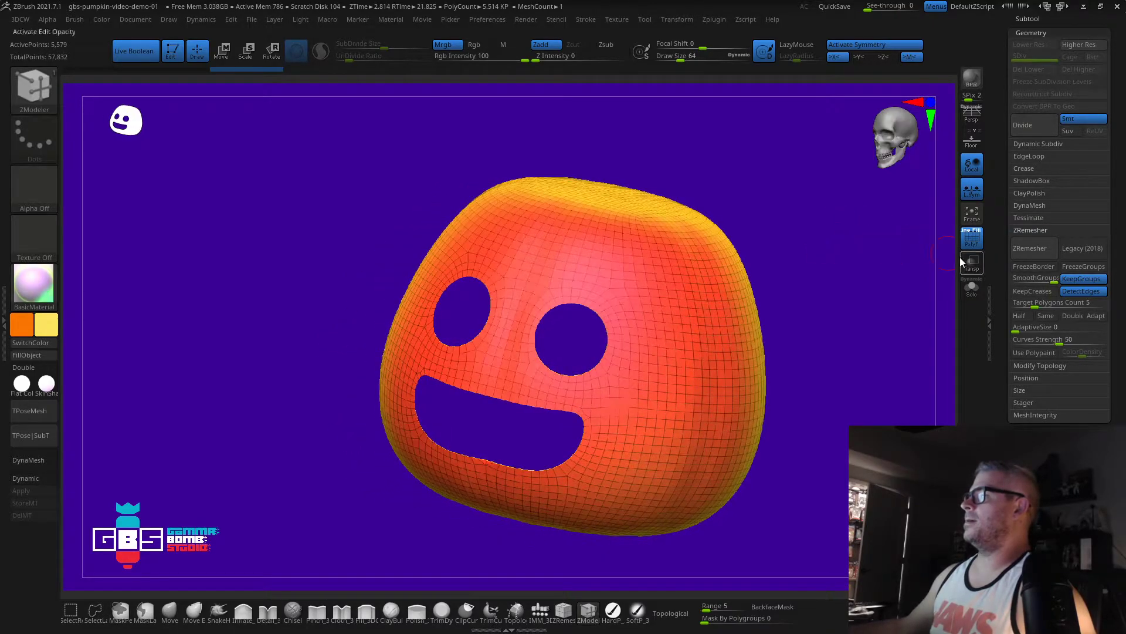
left_click(1050, 366)
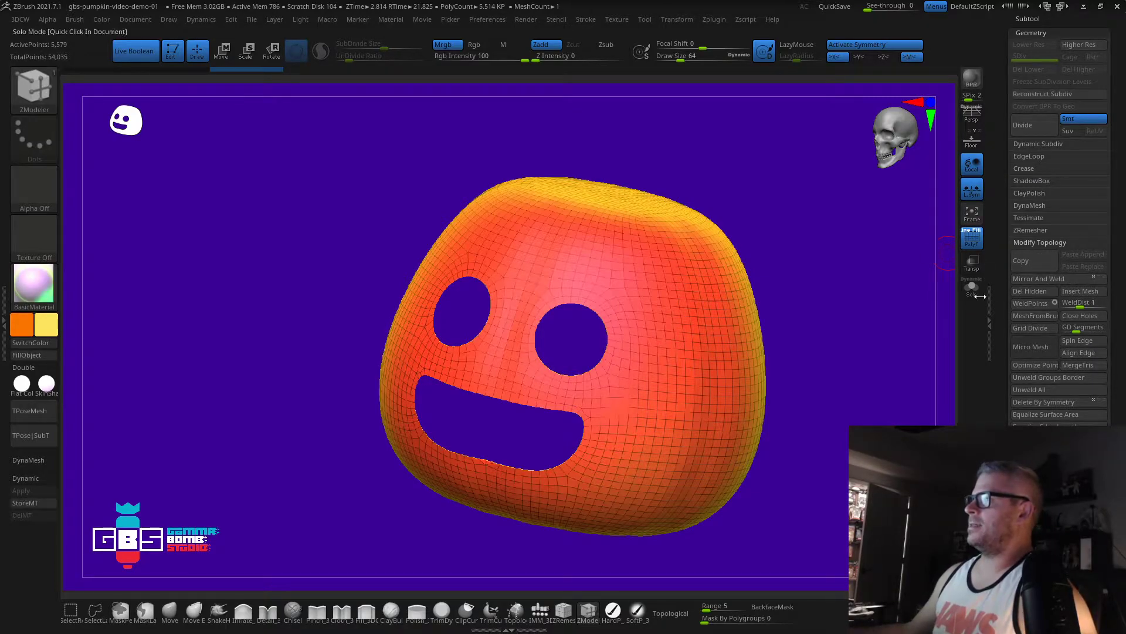
Step: Set ZModeler to PolyGroup Polyloop and assign a separate polygroup to the polygon rings bordering the eyes and mouth
mouse_move(835, 340)
left_mouse_down()
mouse_move(729, 323)
mouse_move(369, 342)
mouse_move(359, 314)
mouse_move(381, 310)
mouse_move(290, 329)
mouse_move(314, 345)
mouse_move(297, 302)
mouse_move(307, 229)
mouse_move(340, 345)
left_mouse_up()
mouse_move(284, 223)
left_mouse_down("ctrl+shift")
mouse_move(316, 431)
mouse_move(328, 441)
left_mouse_up("ctrl+shift")
left_click_drag(296, 386, 261, 296)
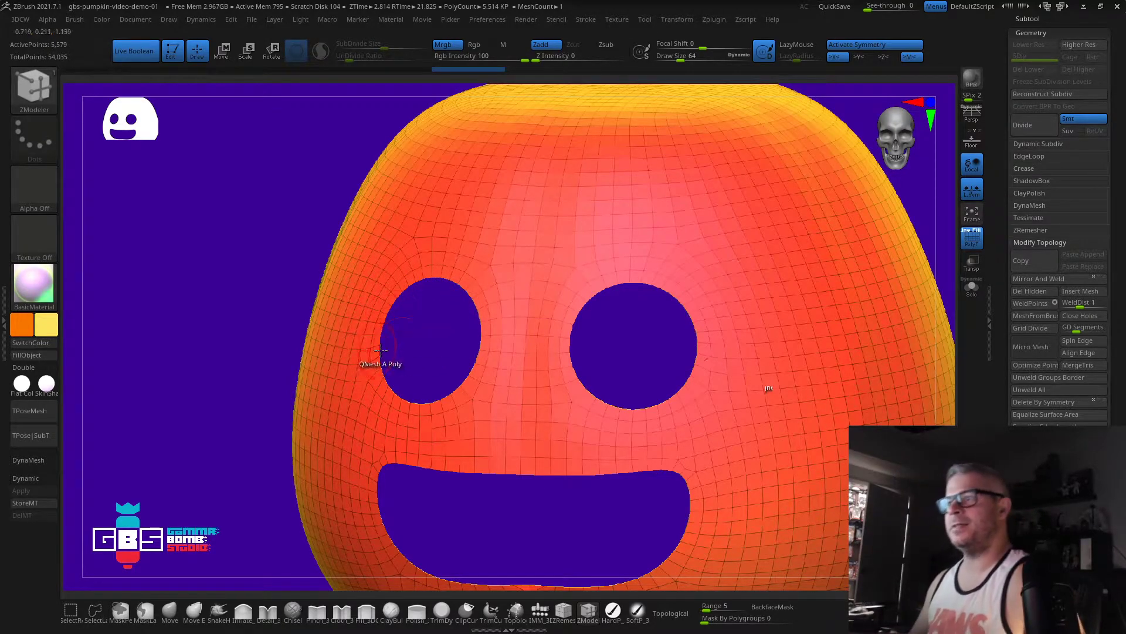
left_click_drag(219, 302, 382, 270)
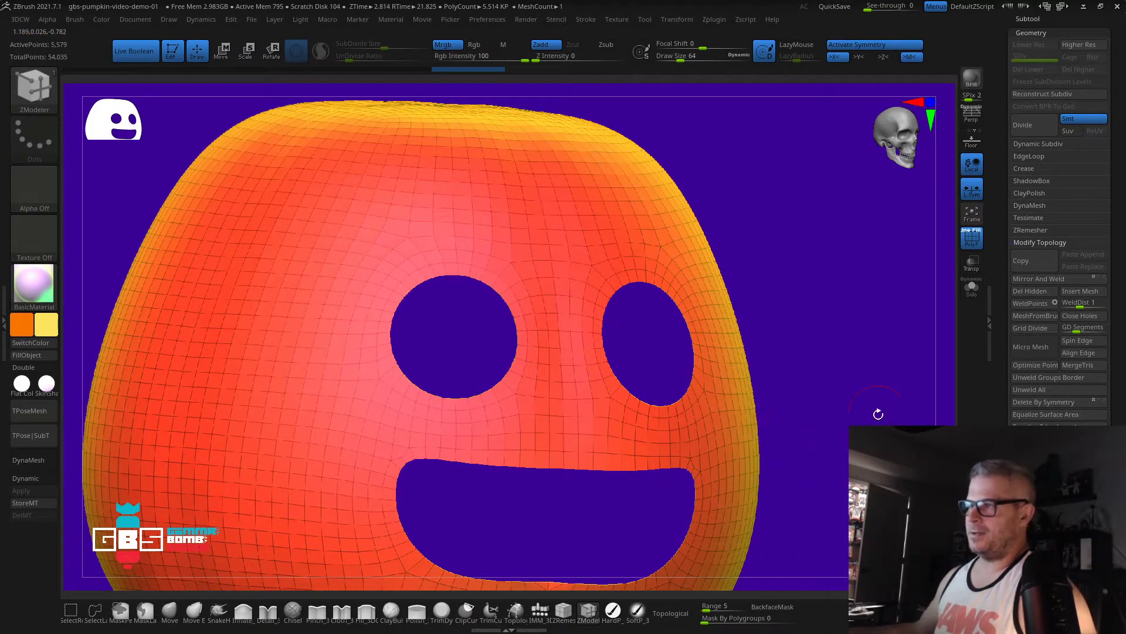
left_click_drag(796, 261, 637, 275)
left_click_drag(238, 302, 402, 320)
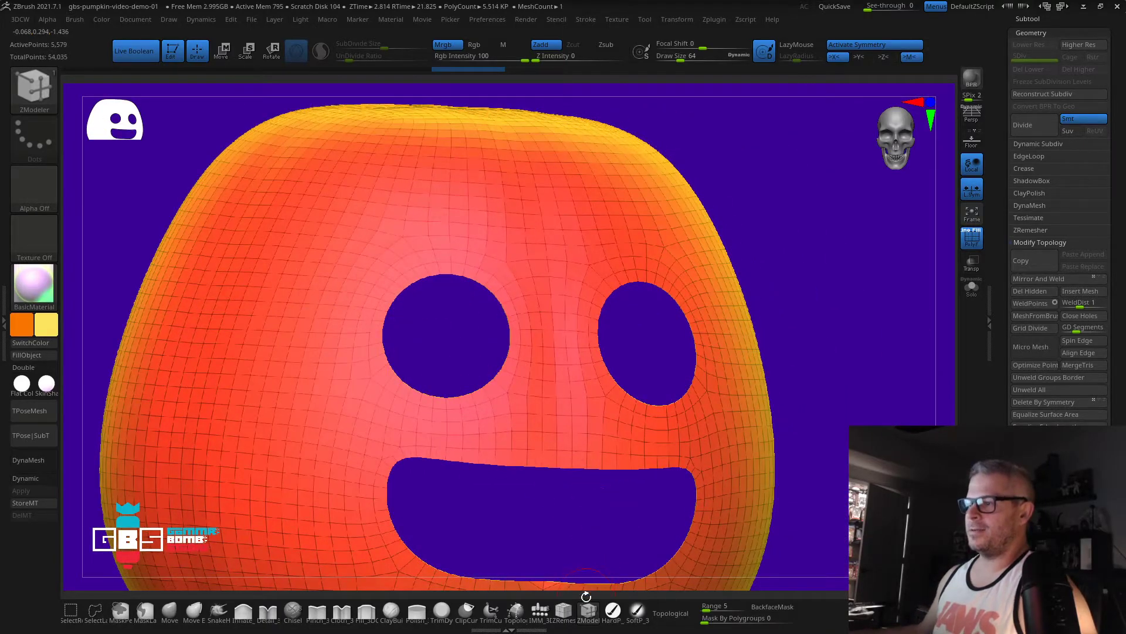
left_click_drag(778, 176, 817, 243, "alt")
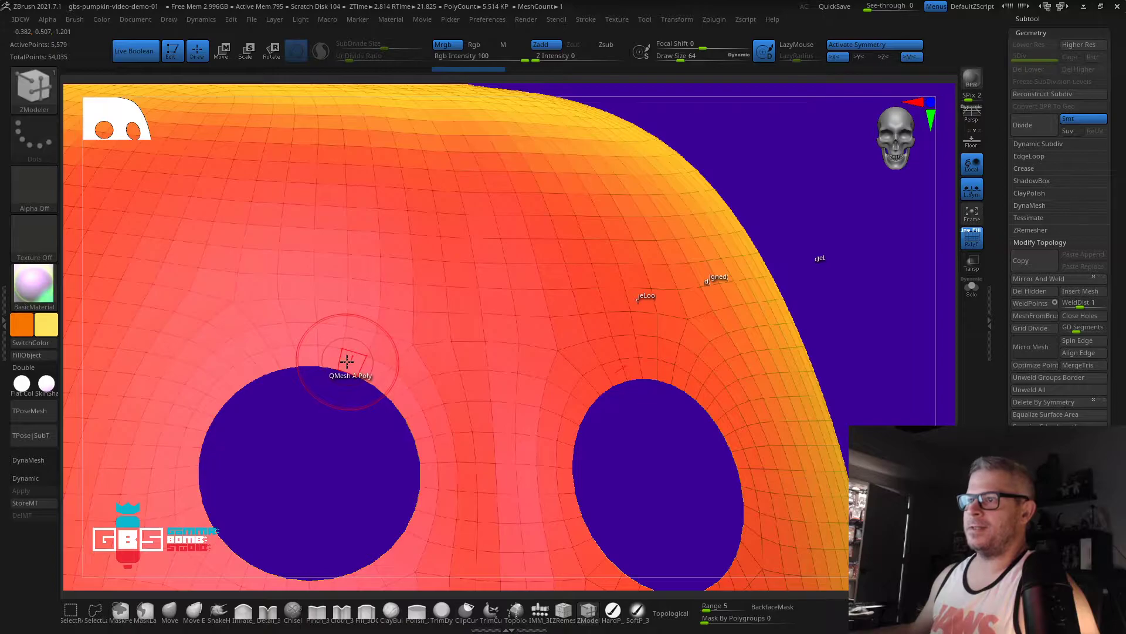
key("space")
left_click(345, 273)
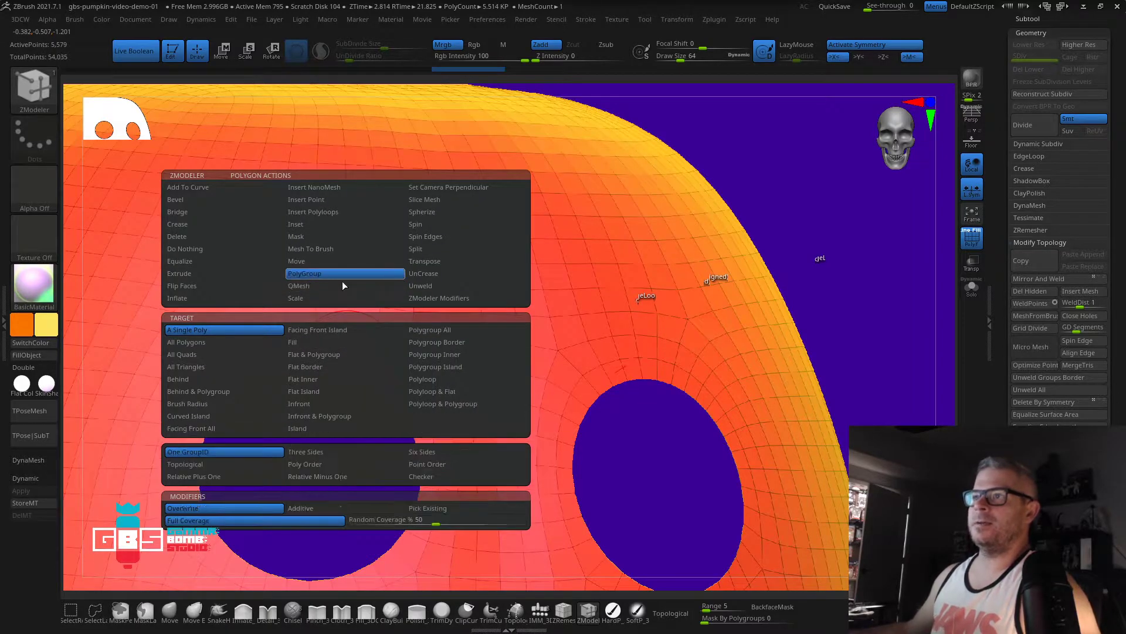
left_click(422, 379)
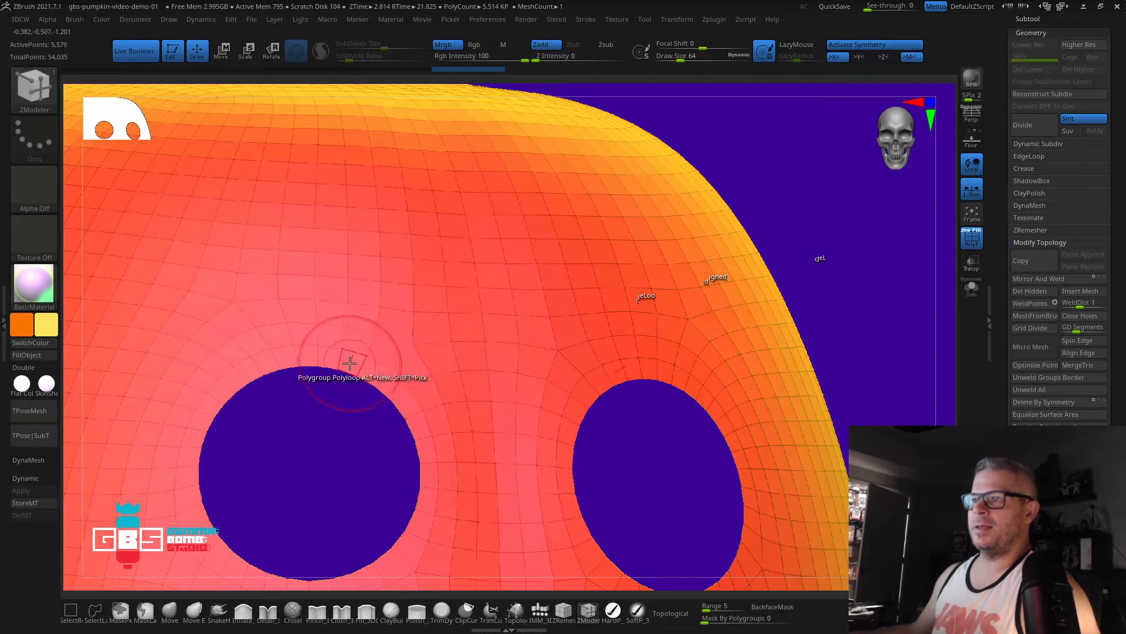
left_click(347, 363)
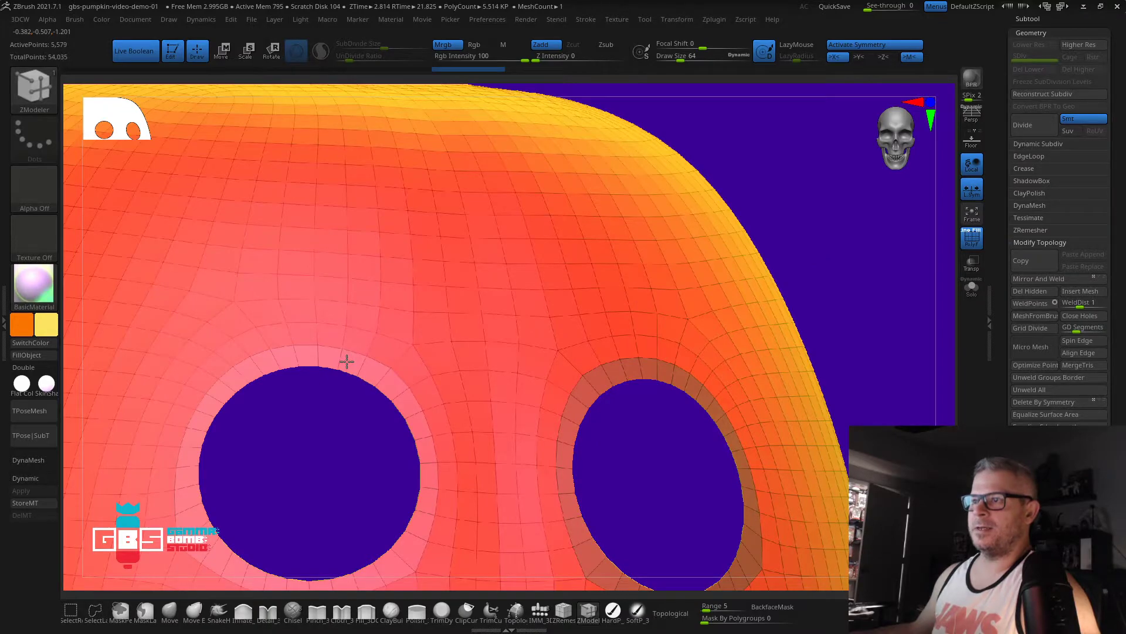
left_click_drag(833, 304, 772, 138, "alt")
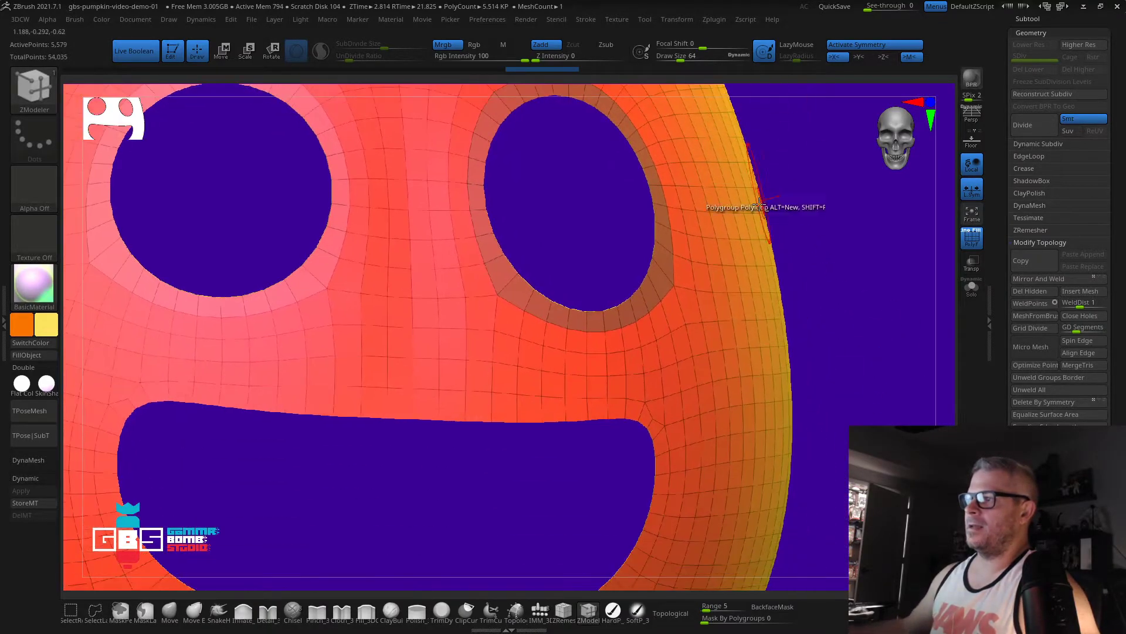
left_click(525, 419)
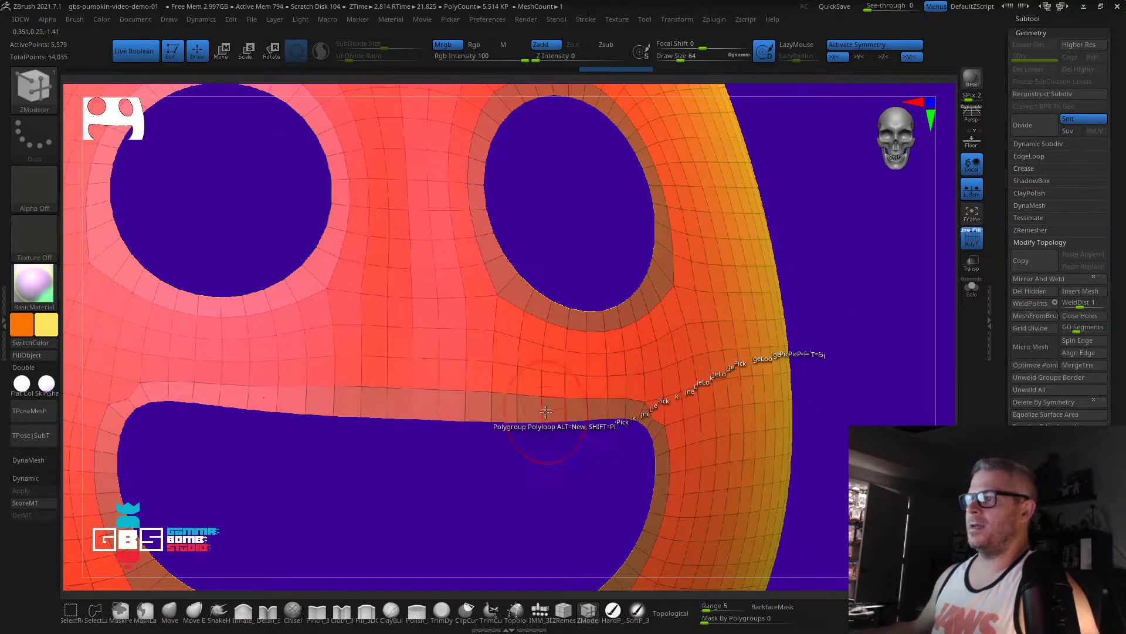
Step: Hide the bordering rings around the eyes and mouth and delete them from the outer shell
left_click(518, 422, "ctrl+shift")
key("b")
key("z")
key("m")
key("f")
left_click_drag(702, 387, 589, 397)
mouse_move(269, 296)
left_mouse_down("ctrl+shift")
mouse_move(301, 449)
mouse_move(369, 444)
left_mouse_up("ctrl+shift")
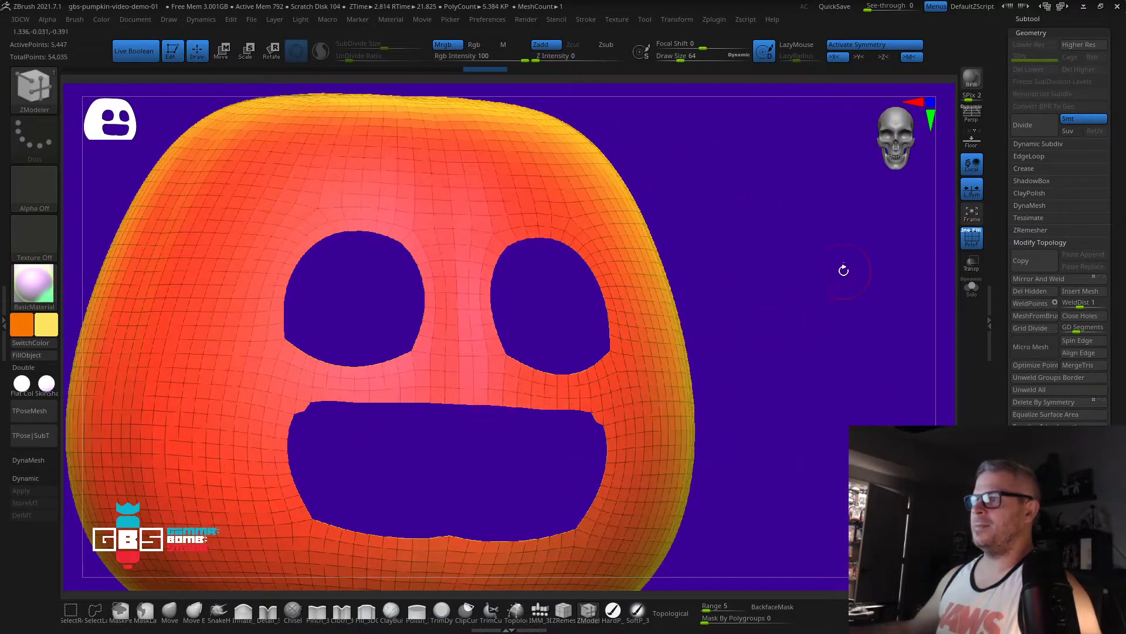
key("3")
left_click(764, 144)
left_click_drag(735, 170, 762, 187)
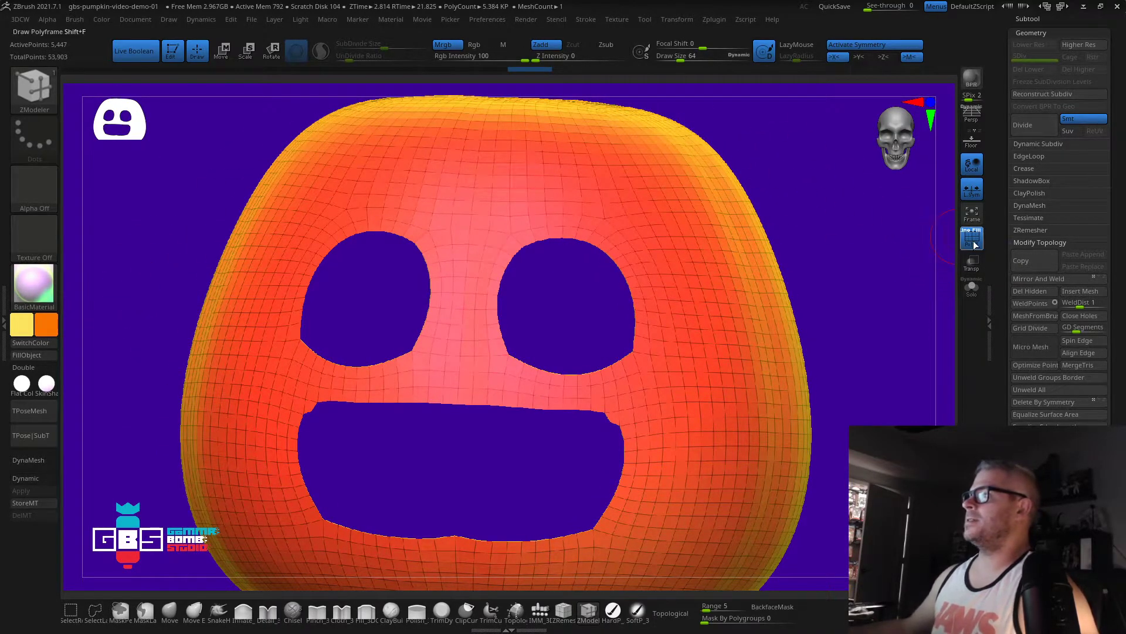
Step: Turn off the polyframe, show the original carved pumpkin again and fill the outer shell with orange
key("shift+f")
left_click(1037, 18)
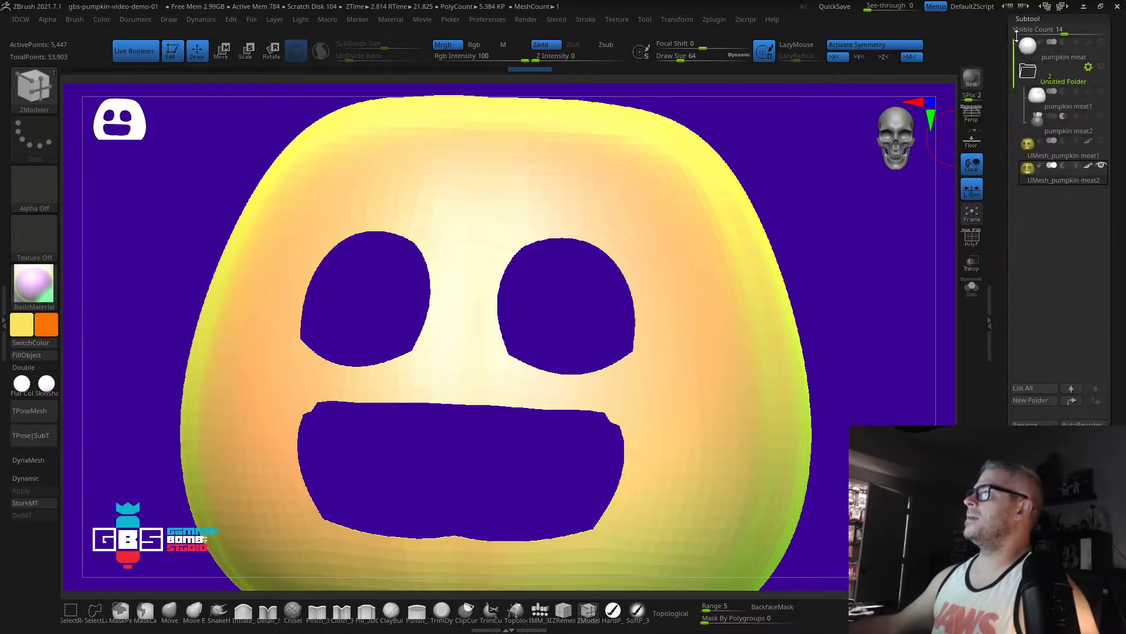
left_click(1100, 141)
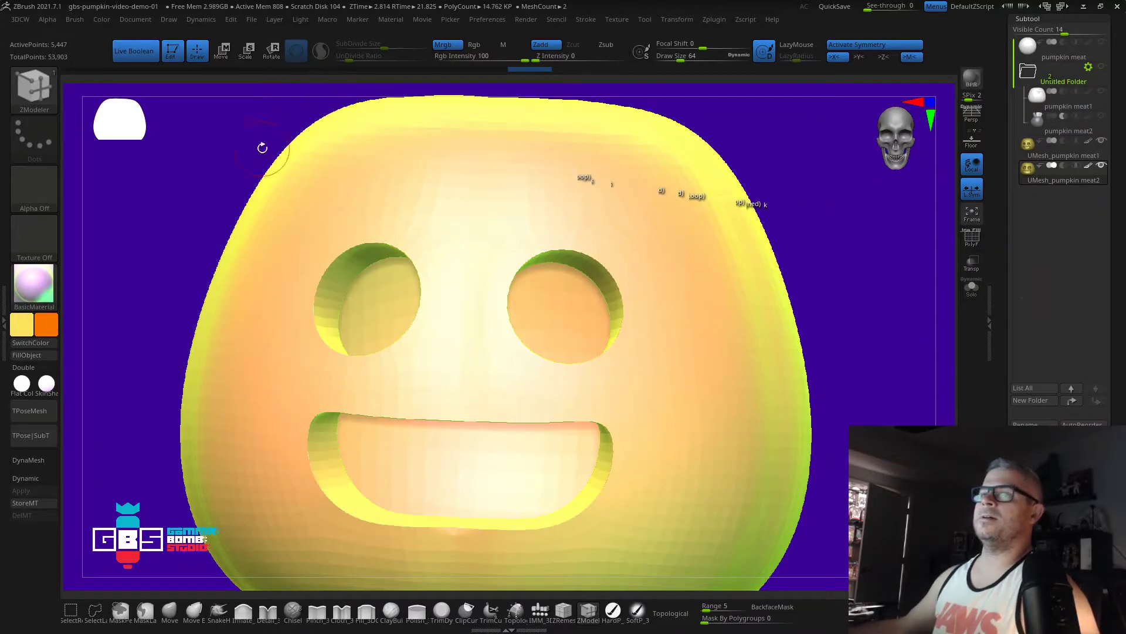
left_click(33, 354)
Step: Set the ZModeler point action to Slide by brush radius and slide the shell's points at the mouth's upper corners
left_click_drag(843, 344, 611, 302)
left_click_drag(314, 320, 255, 390, "alt")
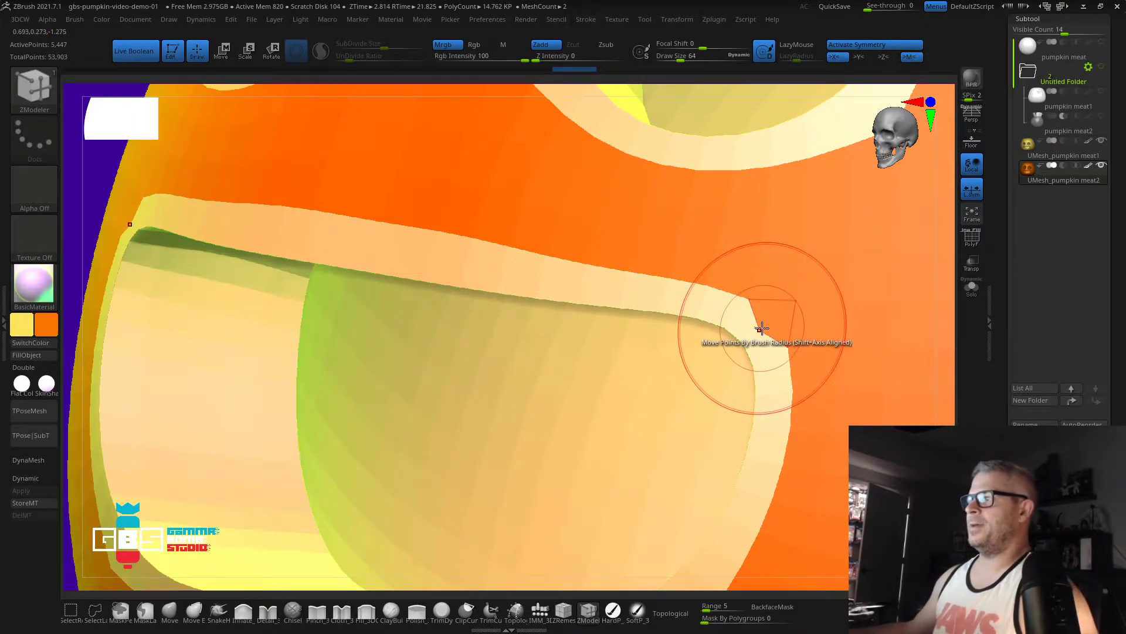
key("space")
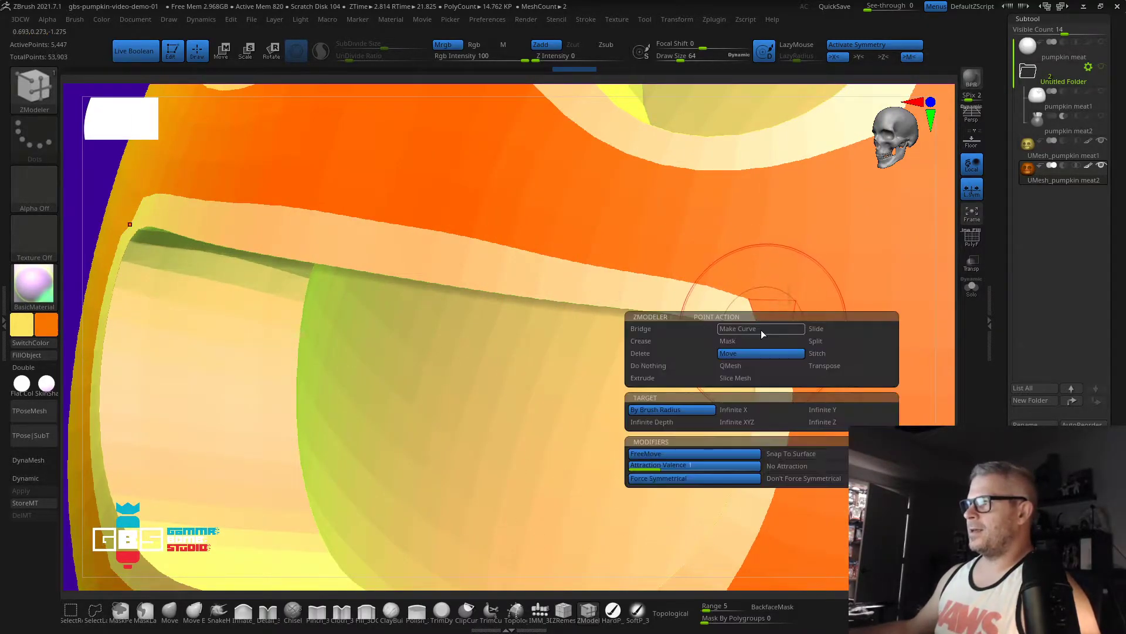
left_click(817, 330)
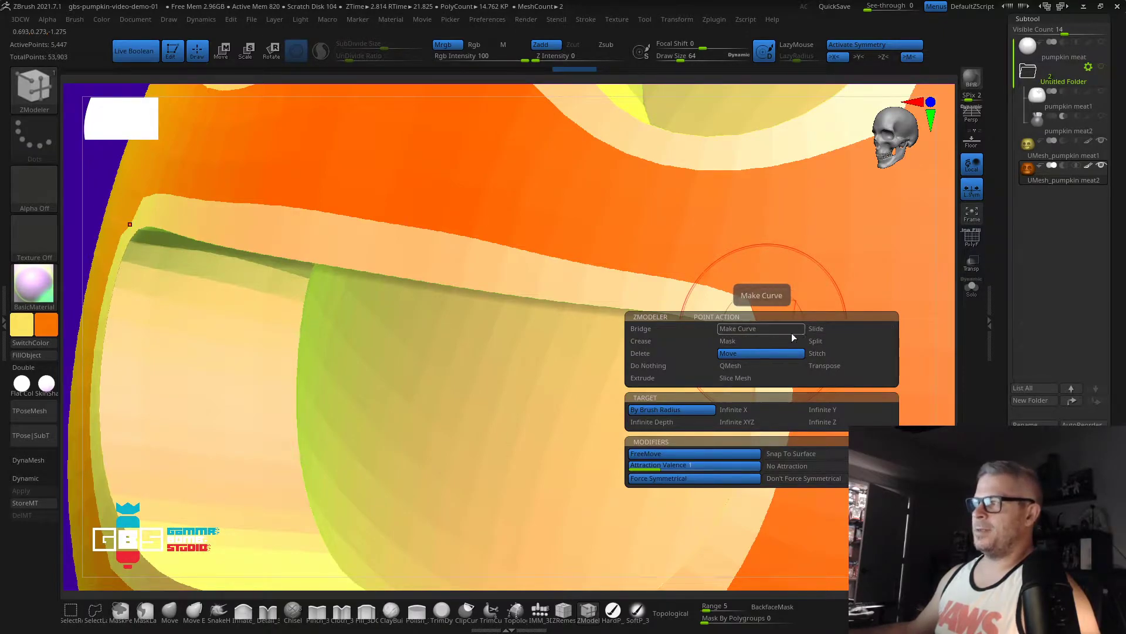
left_click_drag(762, 329, 780, 334)
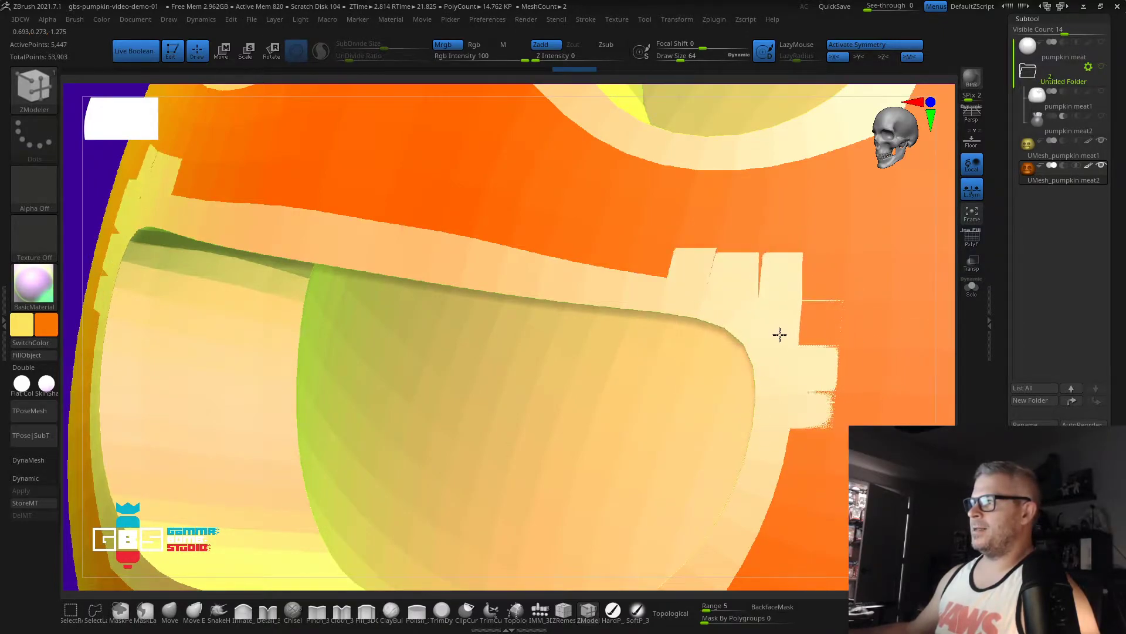
Step: Slide the shell's edge points at the bottom centre and lower corners of the mouth opening
left_click_drag(86, 178, 530, 297, "alt")
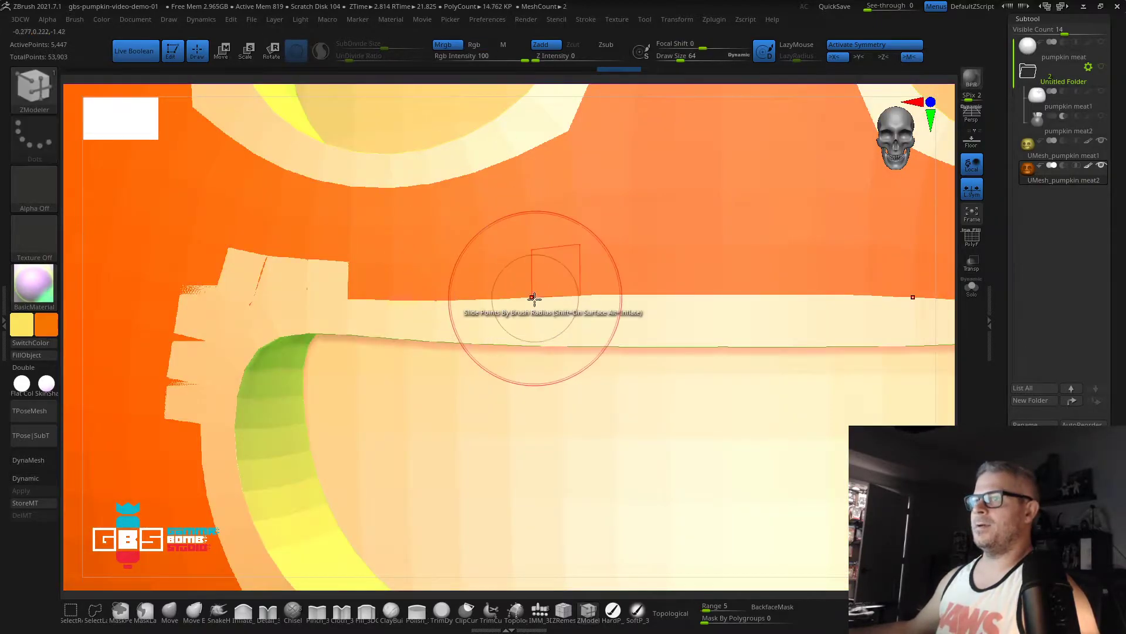
key("f")
left_click_drag(805, 297, 772, 326, "alt")
left_click(343, 481)
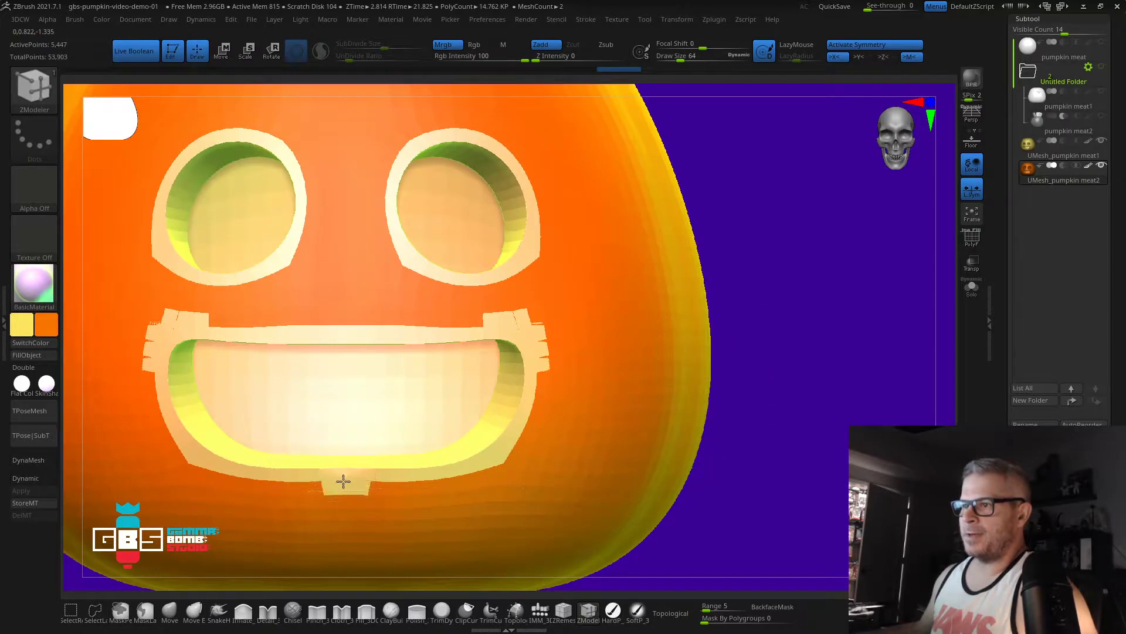
left_click(505, 462)
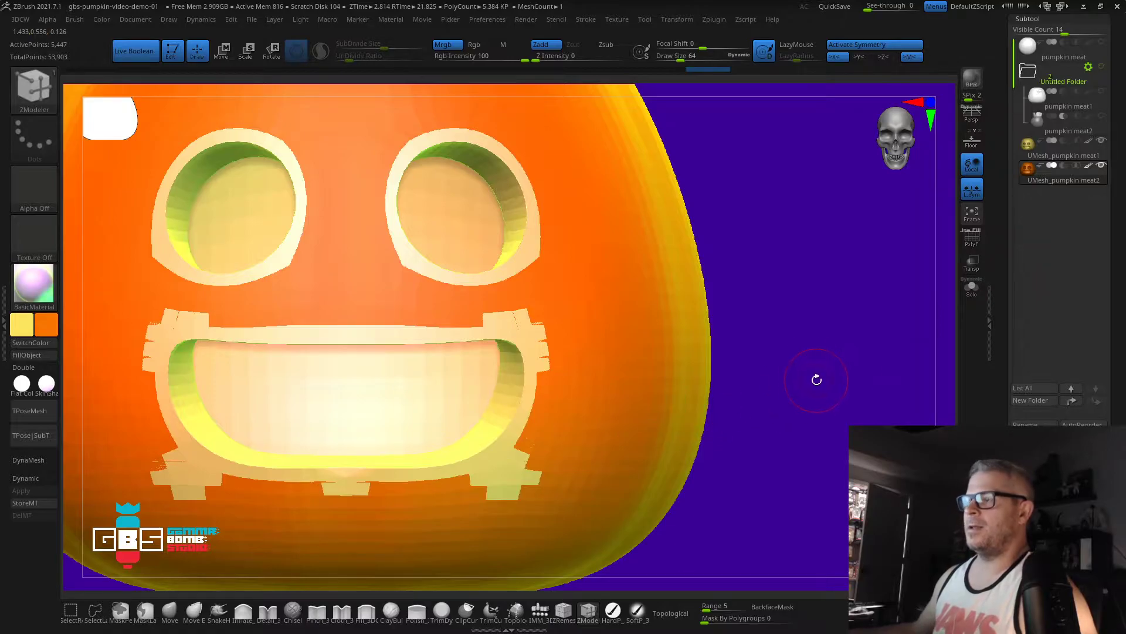
Step: Turn on the polyframe and set the ZModeler polygon action to Extrude
left_click_drag(812, 244, 646, 252)
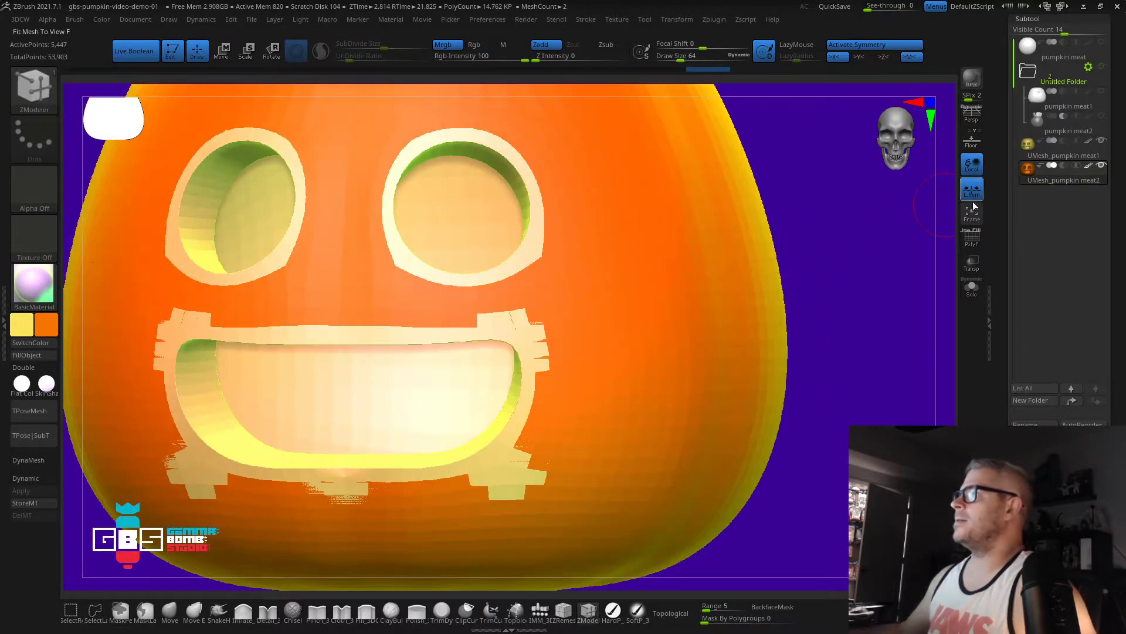
left_click(975, 239)
left_click_drag(936, 228, 903, 225)
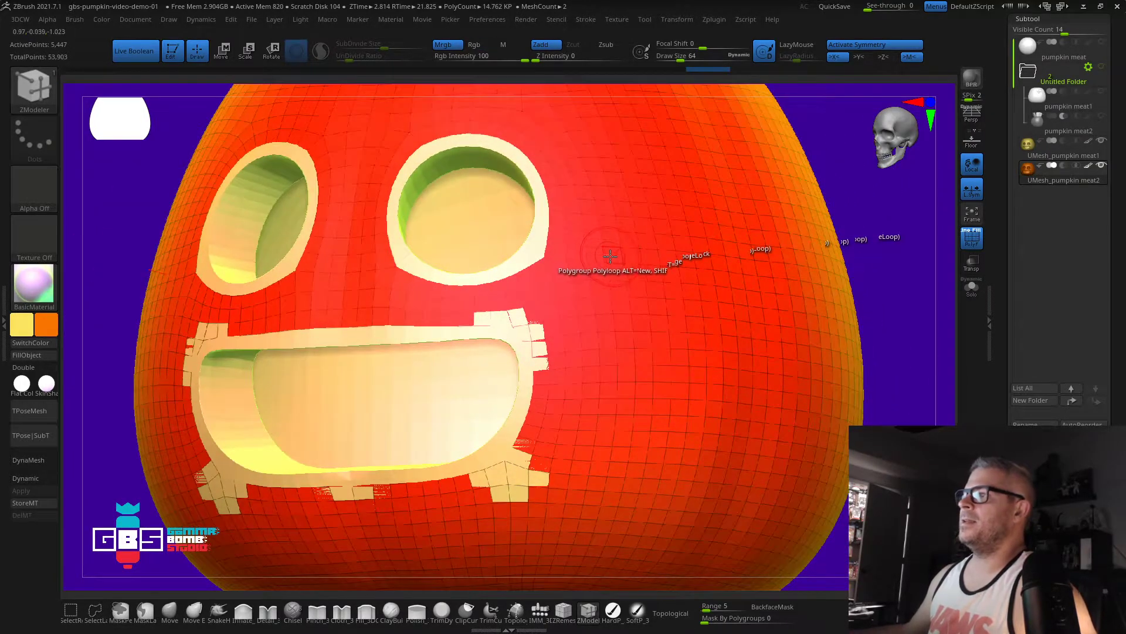
key("space")
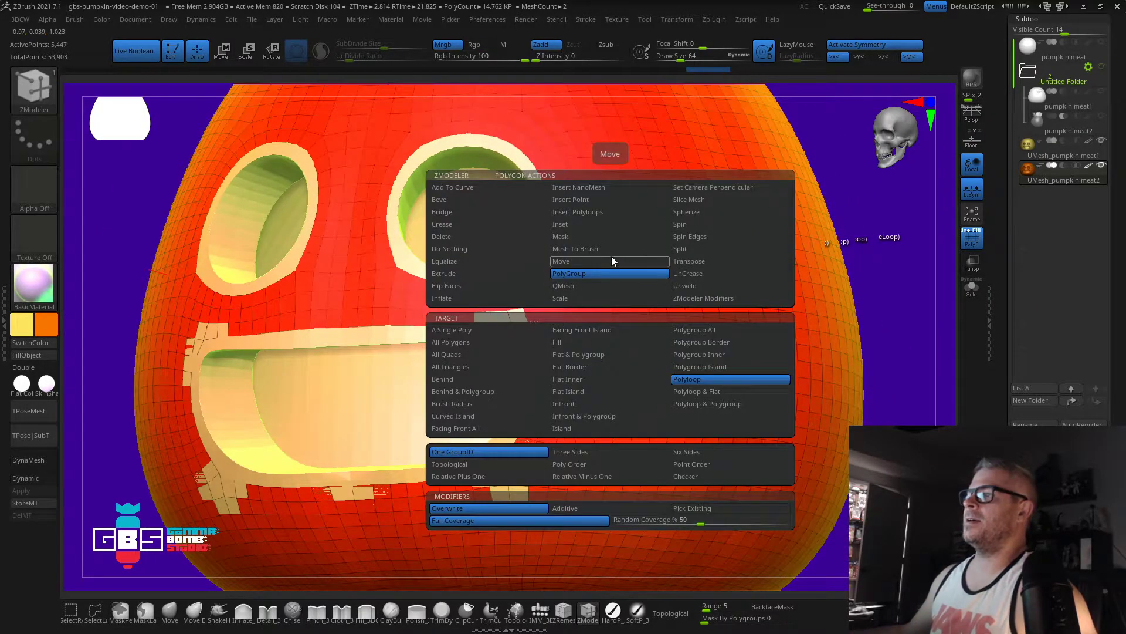
left_click(444, 276)
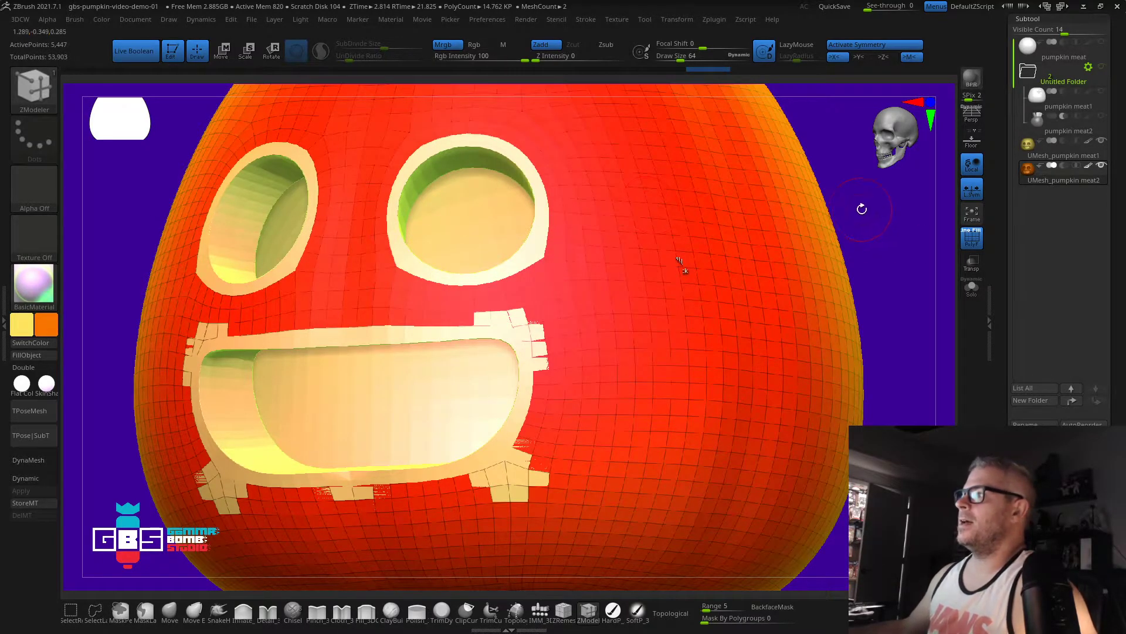
Step: Hide the inner pumpkin, set the ZModeler Extrude target to Polygroup All and extrude the orange skin outward by a thin amount
left_click_drag(931, 171, 886, 284, "alt")
left_click(1101, 141)
left_click_drag(853, 220, 905, 216)
left_click_drag(762, 205, 758, 282, "alt")
left_click_drag(733, 158, 790, 380, "alt")
left_click_drag(704, 170, 761, 232, "alt")
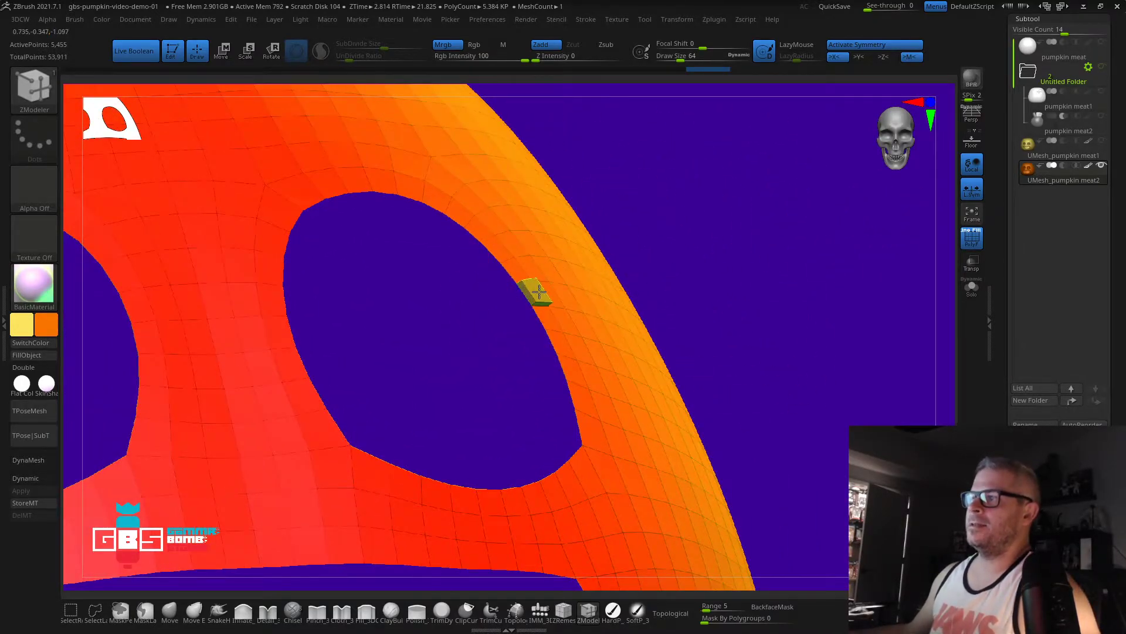
key("space")
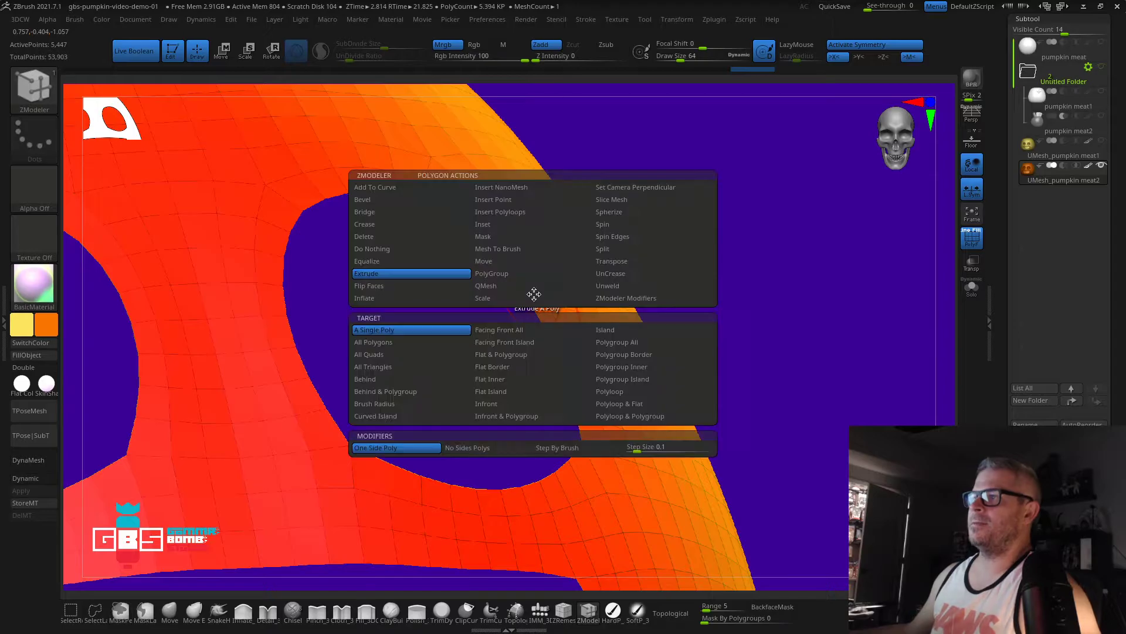
left_click(617, 343)
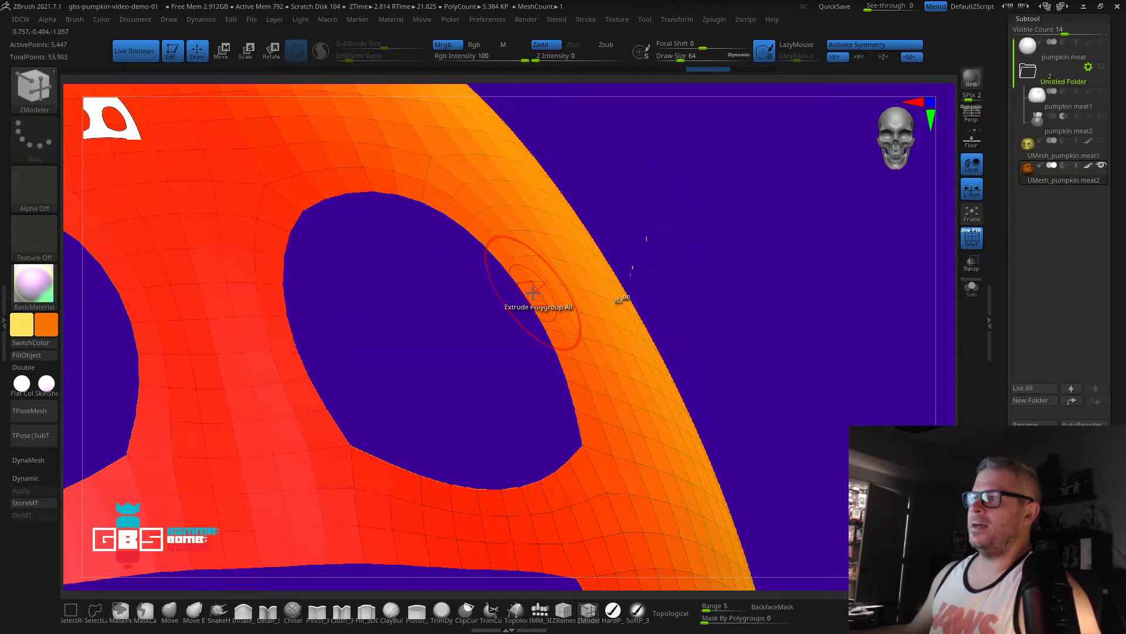
left_click_drag(533, 292, 539, 289)
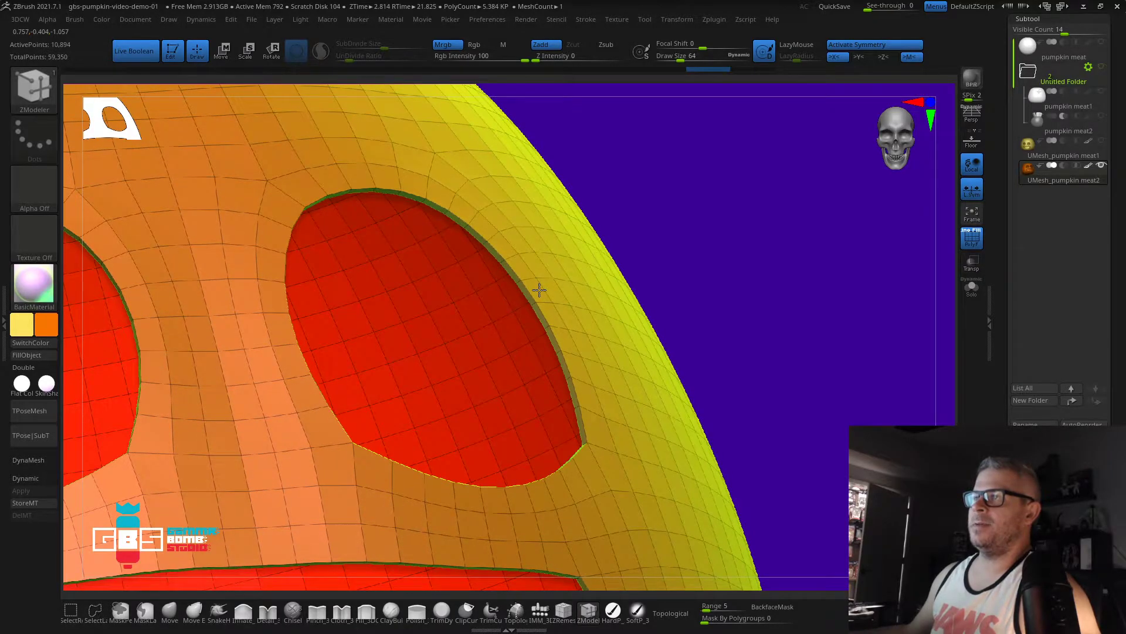
Step: Show the inner pumpkin together with the orange skin again and turn off the polyframe
left_click_drag(747, 261, 998, 245)
left_click(972, 289)
left_click(972, 238)
mouse_move(915, 253)
left_mouse_down()
mouse_move(835, 254)
mouse_move(928, 239)
left_mouse_up()
mouse_move(857, 248)
left_mouse_down()
mouse_move(785, 271)
mouse_move(810, 282)
mouse_move(822, 355)
left_mouse_up()
Step: Pull the skin's upper mouth corners outward with the Move brush and adjust the skin edge along the mouth's sides and lower corners
left_click(169, 610)
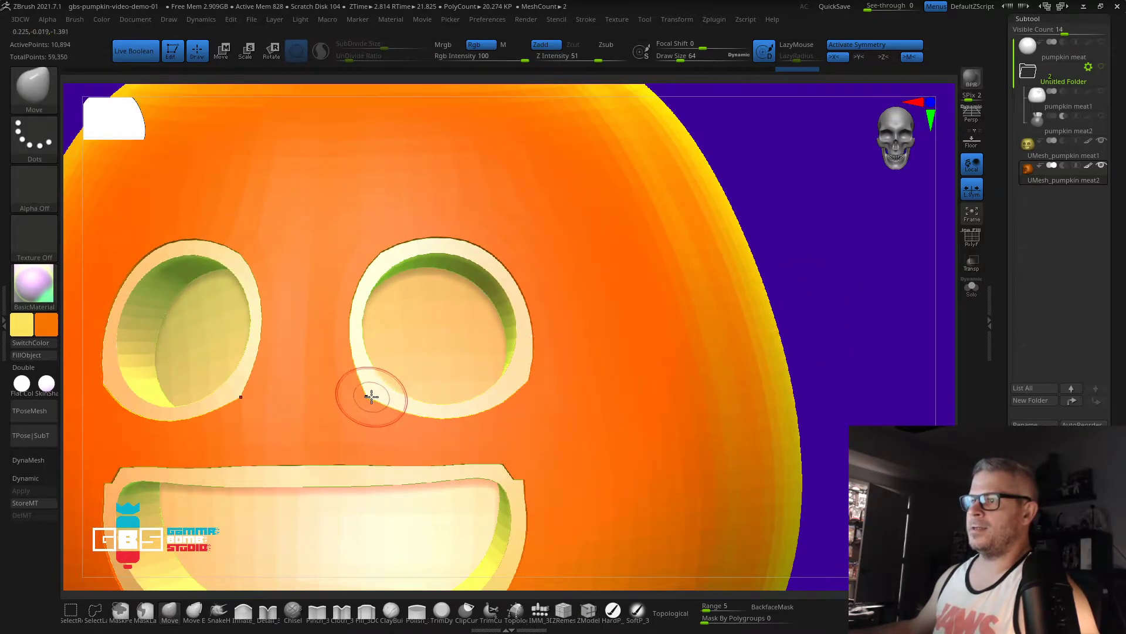
left_click_drag(917, 301, 908, 205, "alt")
left_click_drag(522, 364, 551, 335)
left_click_drag(518, 436, 537, 433)
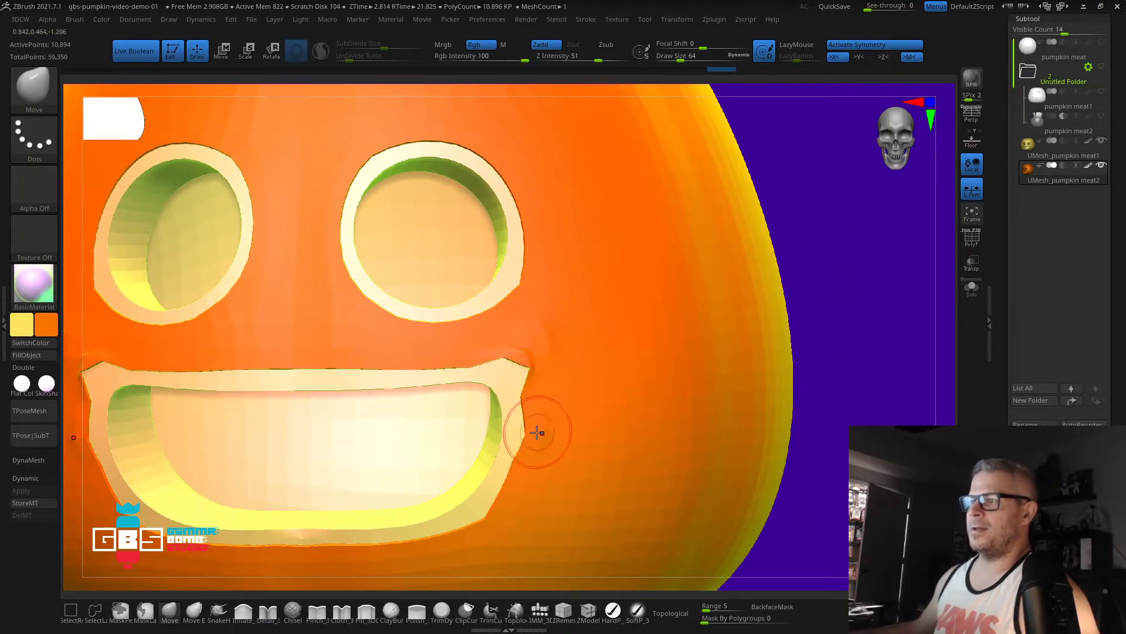
mouse_move(485, 513)
left_mouse_down()
mouse_move(496, 521)
mouse_move(497, 505)
left_mouse_up()
left_click_drag(524, 441, 516, 437)
left_click_drag(490, 521, 482, 518)
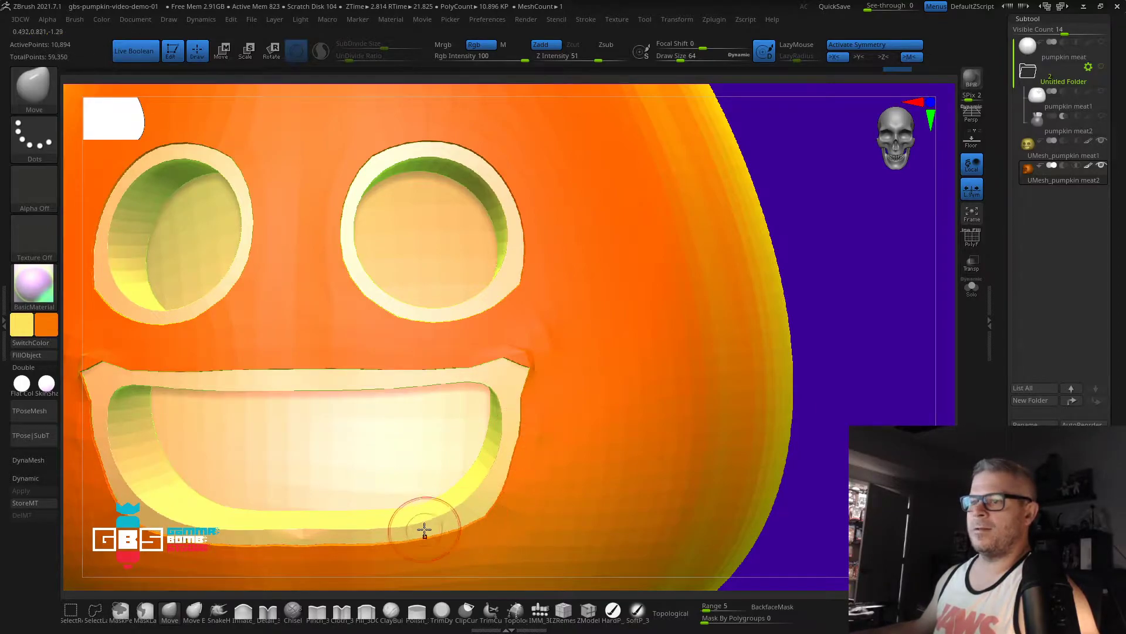
Step: Divide the orange skin's geometry up to subdivision level 4 after checking its polyframe
left_click_drag(821, 373, 884, 303)
left_click_drag(884, 303, 871, 191)
left_click(979, 243)
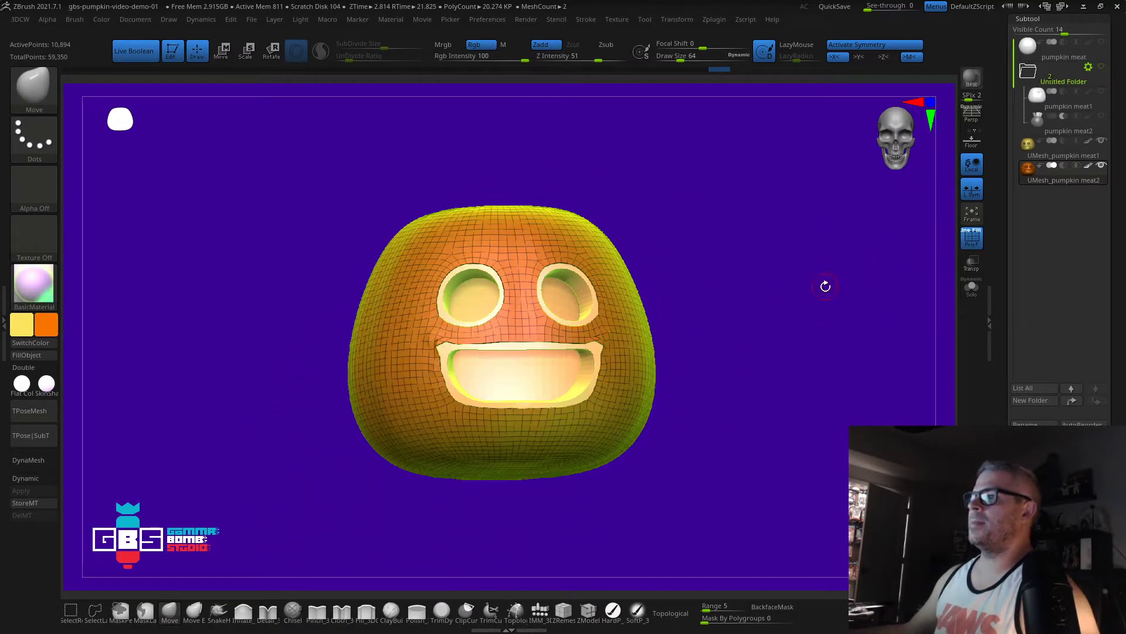
left_click_drag(832, 284, 817, 284)
left_click(973, 240)
left_click_drag(915, 247, 867, 340)
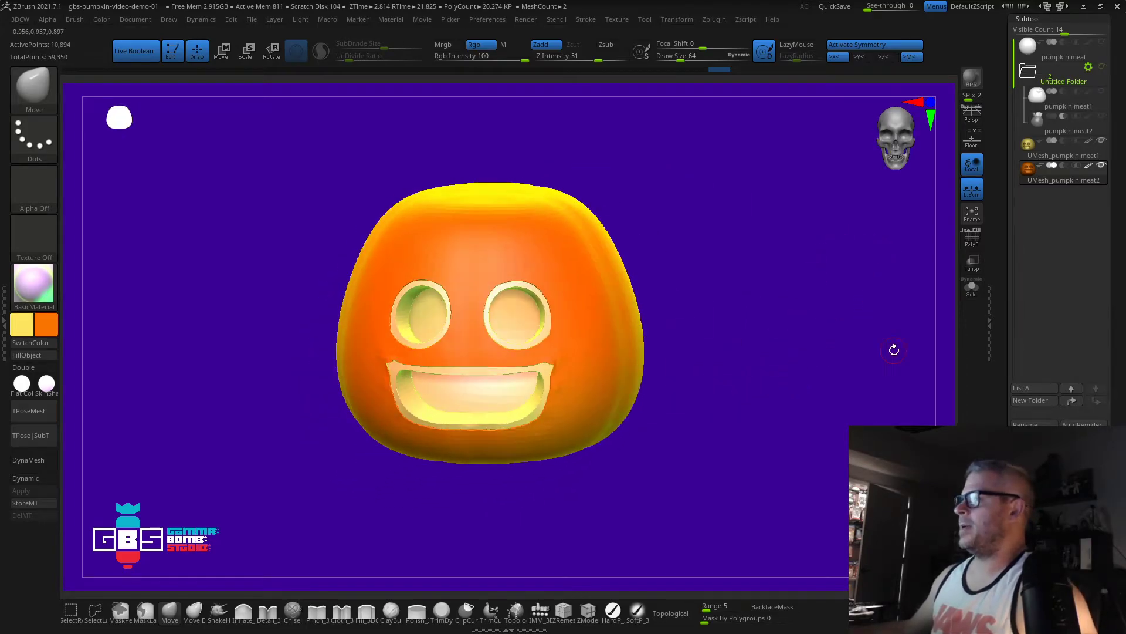
left_click_drag(1002, 409, 1002, 30)
left_click(1023, 287)
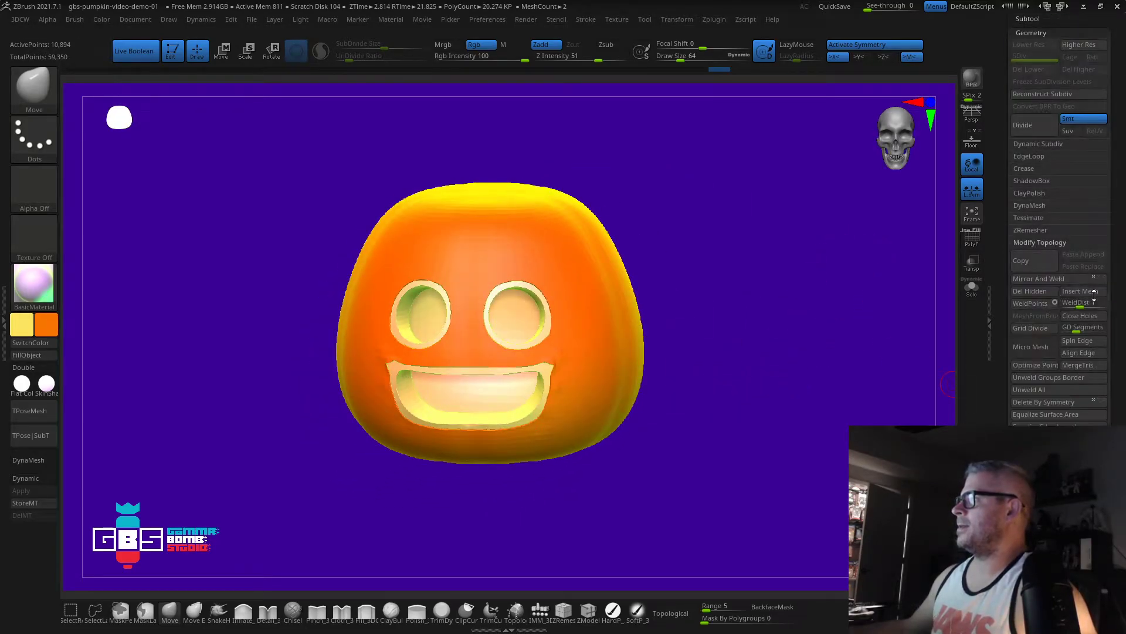
left_click(1033, 325)
Step: Switch to the DamStandard brush and turn off symmetry for the orange skin
left_click_drag(879, 336, 692, 306)
key("b")
key("d")
key("s")
mouse_move(548, 213)
left_mouse_down()
mouse_move(694, 246)
mouse_move(608, 287)
mouse_move(692, 322)
left_mouse_up()
key("f")
left_click(856, 50)
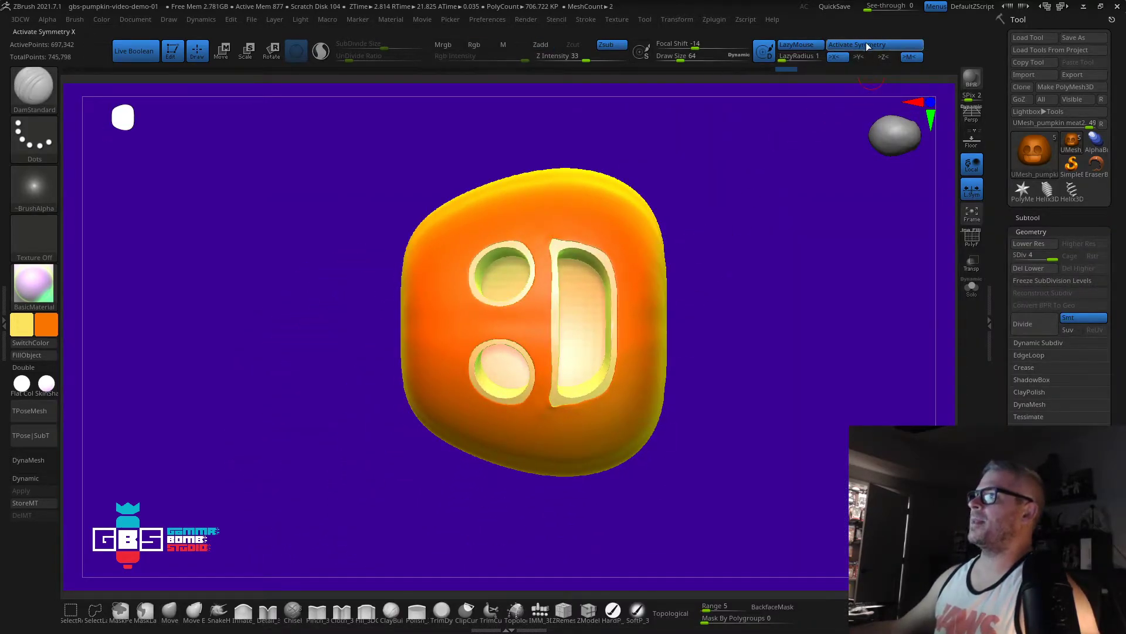
Step: Carve long grooves into the skin from the crown down between the eyes and around one eye, softening them with smoothing
left_click_drag(774, 171, 799, 320)
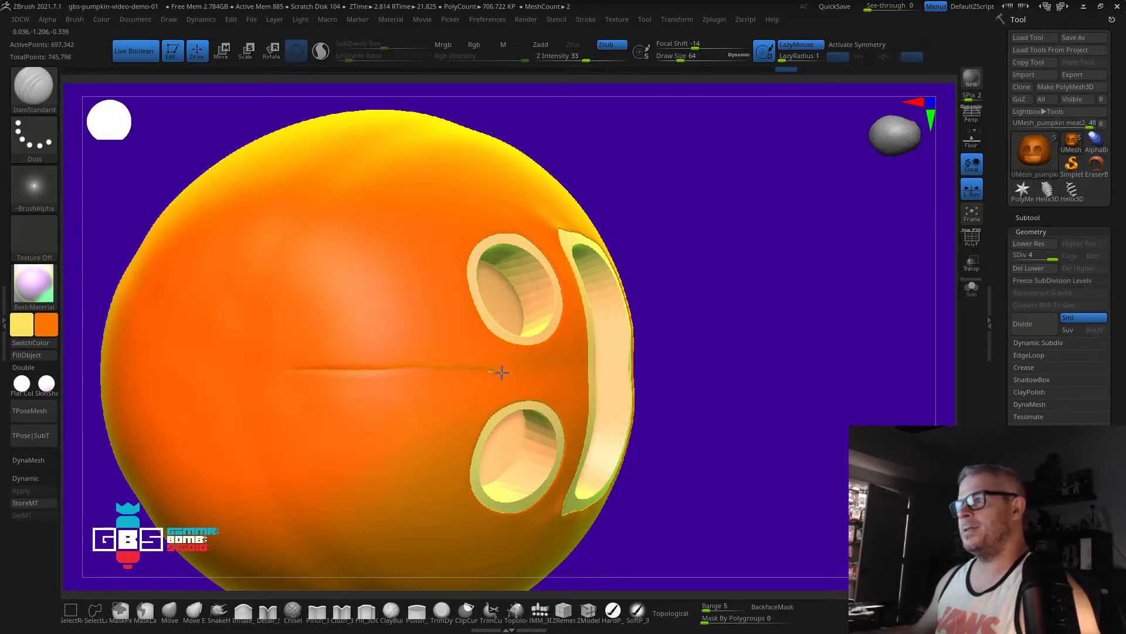
left_click_drag(712, 375, 686, 358)
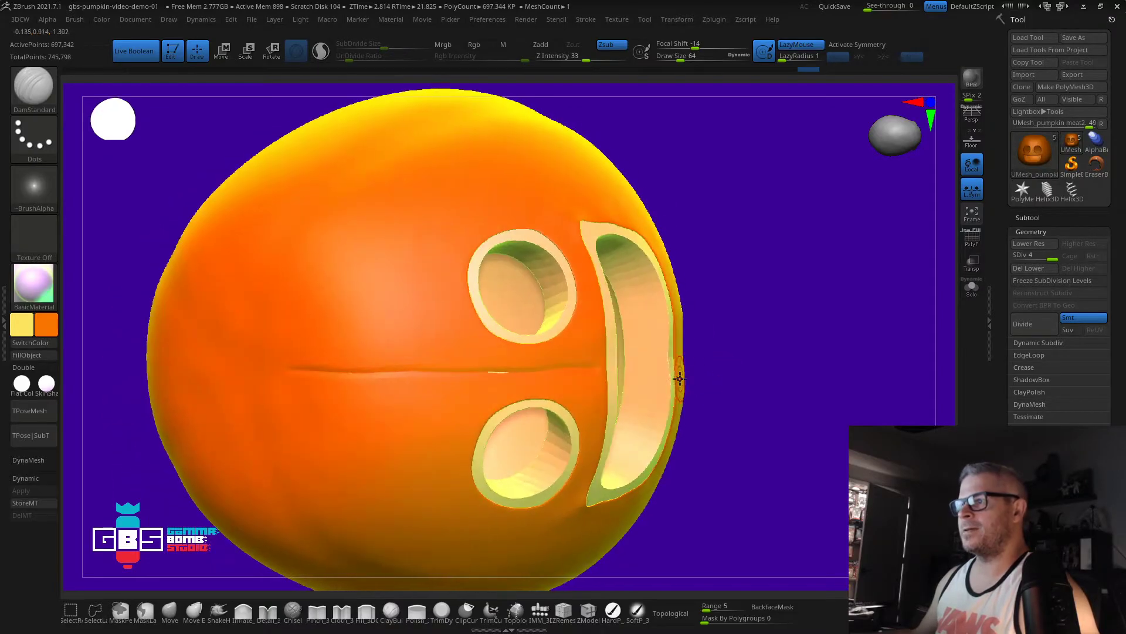
left_click_drag(604, 377, 311, 363, "shift")
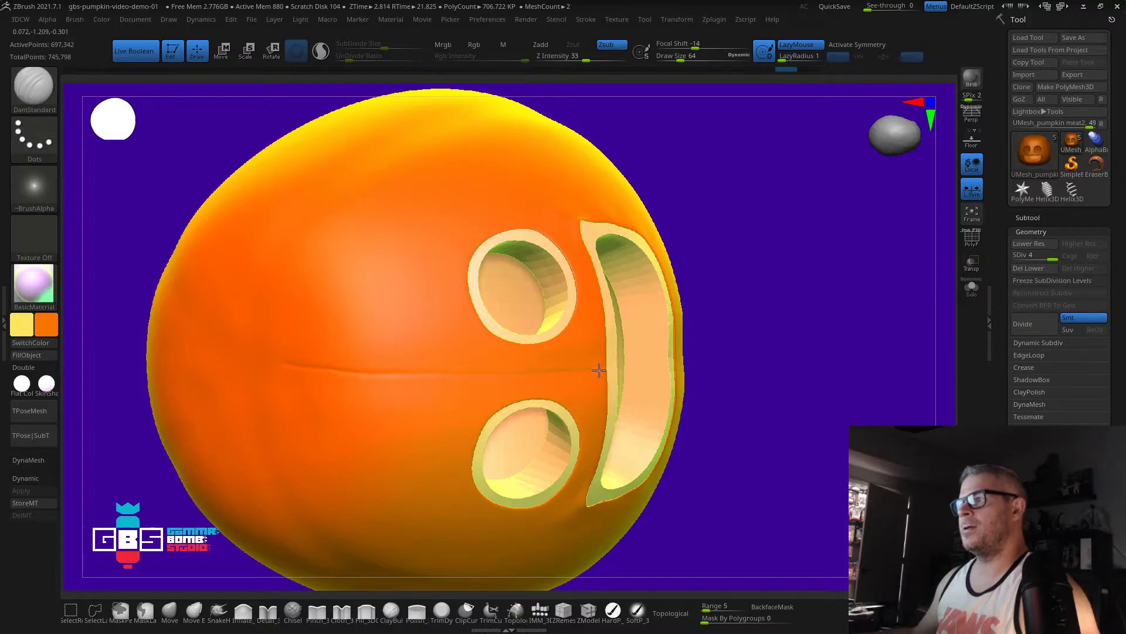
left_click_drag(745, 401, 667, 385)
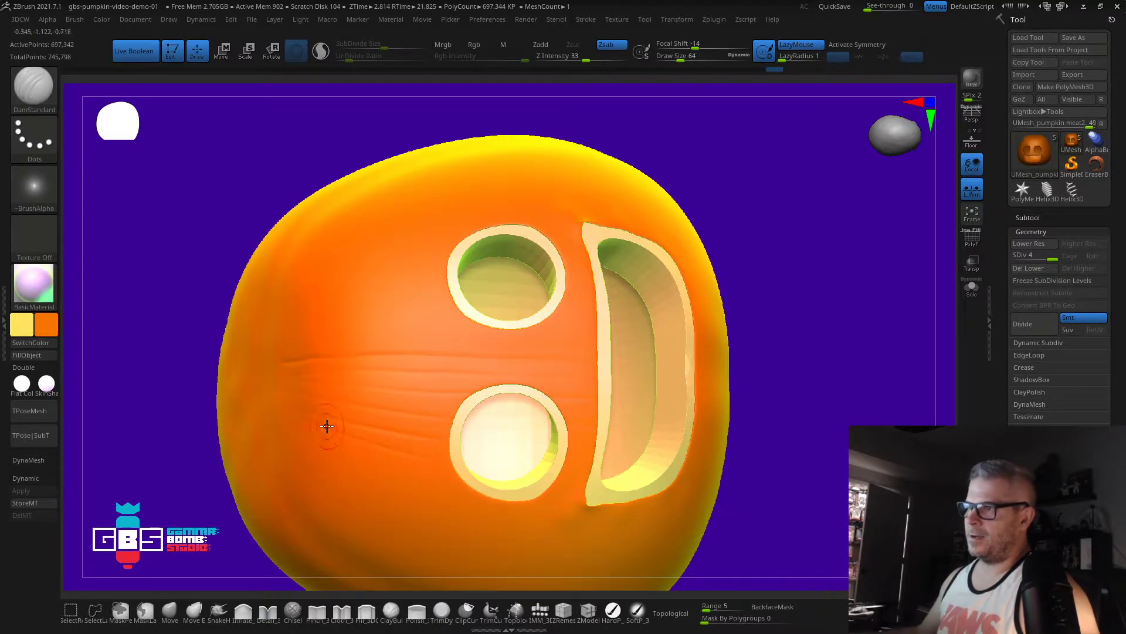
left_click_drag(334, 427, 626, 518)
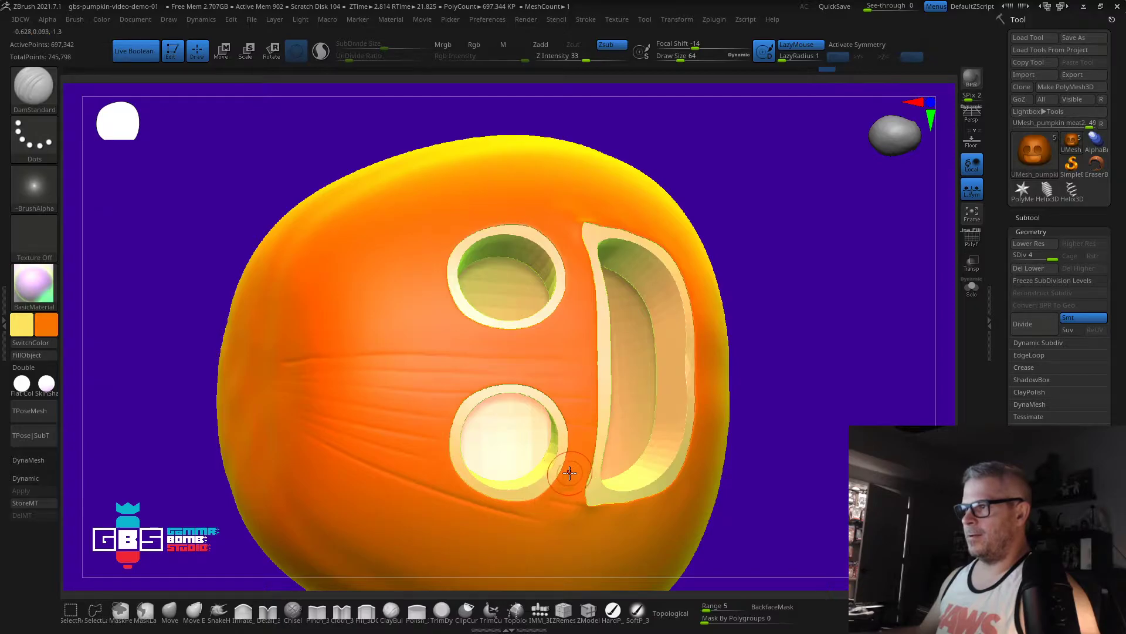
left_click_drag(558, 457, 594, 453)
Step: Continue the carved grooves down the skin beside the eye and mouth and below the mouth opening
left_click_drag(810, 491, 780, 329)
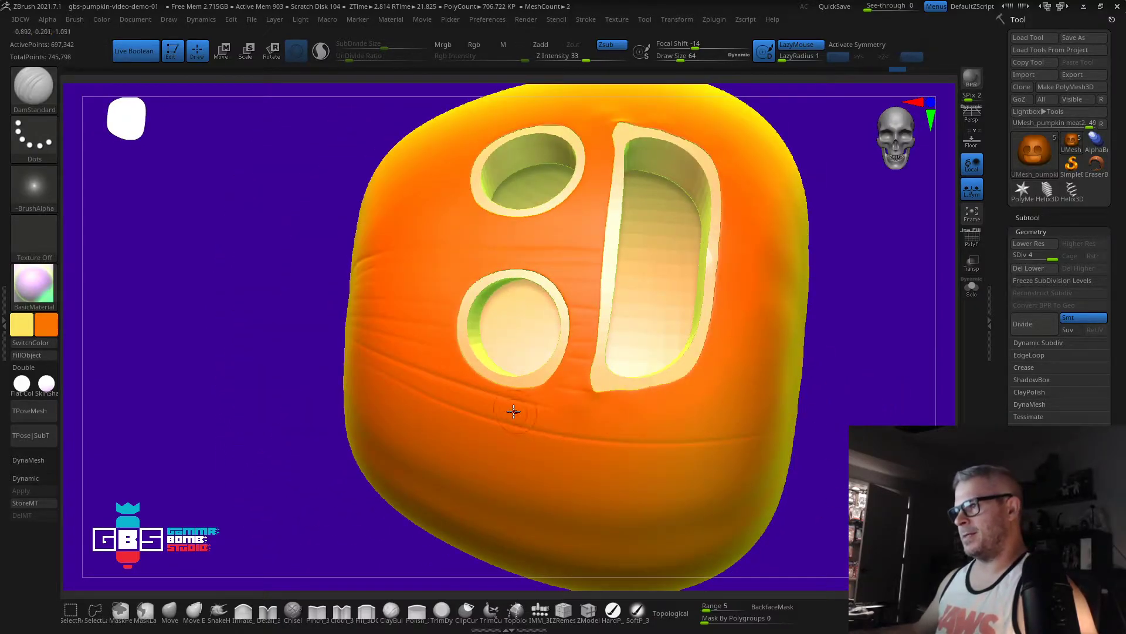
left_click_drag(820, 383, 772, 373)
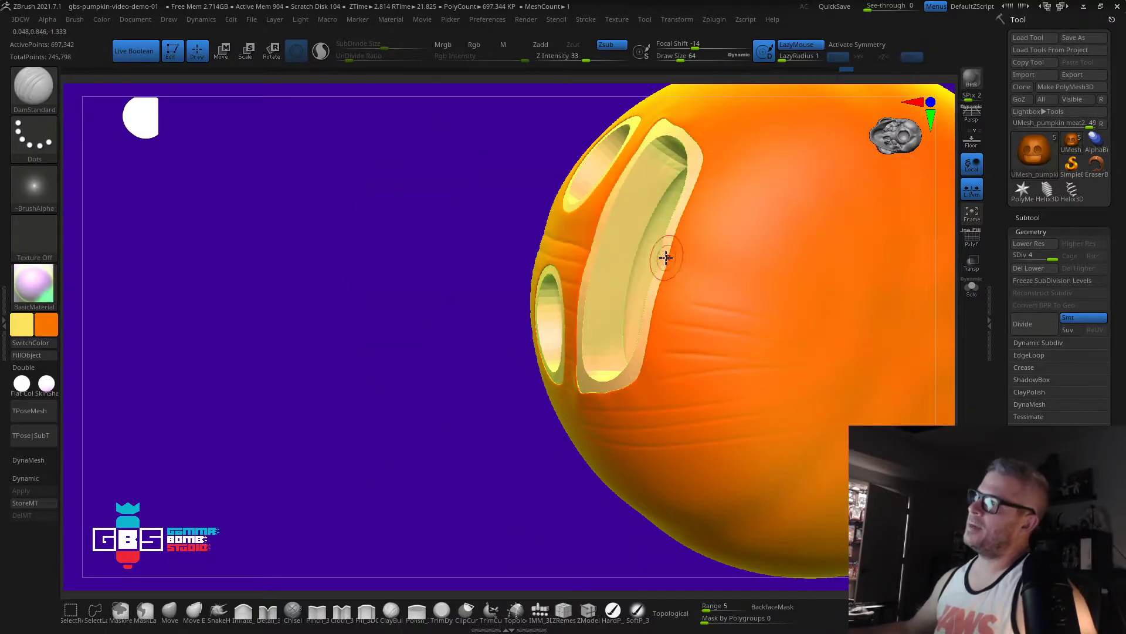
left_click_drag(371, 423, 457, 405)
left_click_drag(716, 458, 1002, 315)
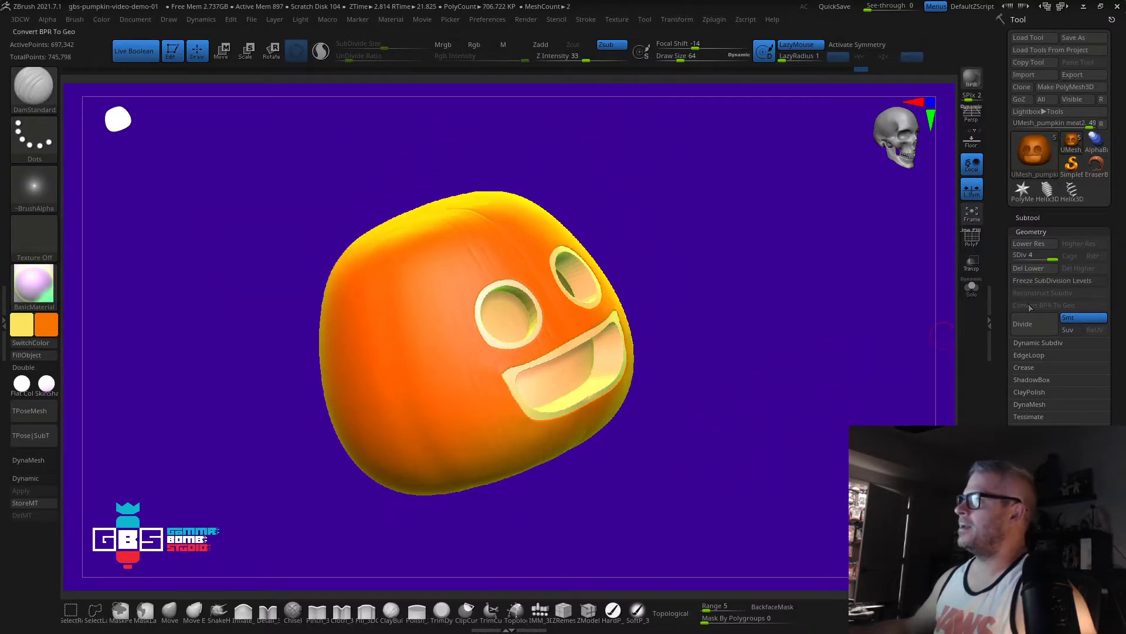
Step: Select the UMesh_pumpkin meat1 subtool, apply Dynamic Subdiv to it and delete its lower subdivision levels
left_click(1034, 217)
left_click(1026, 154)
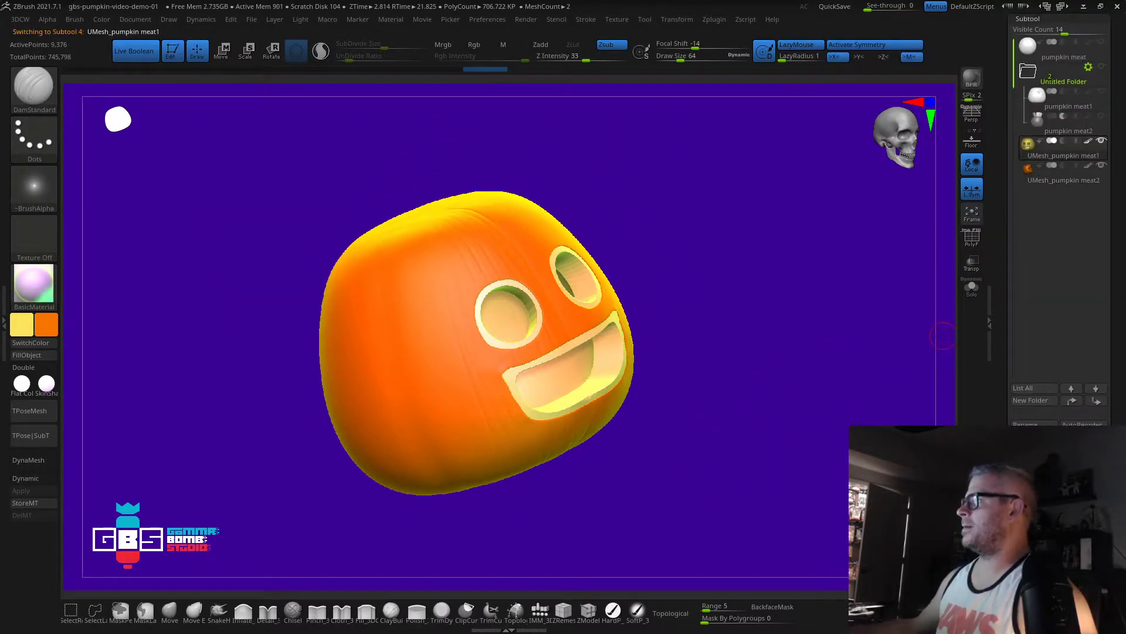
scroll(1121, 414, "down", 3)
scroll(1059, 223, "down", 5)
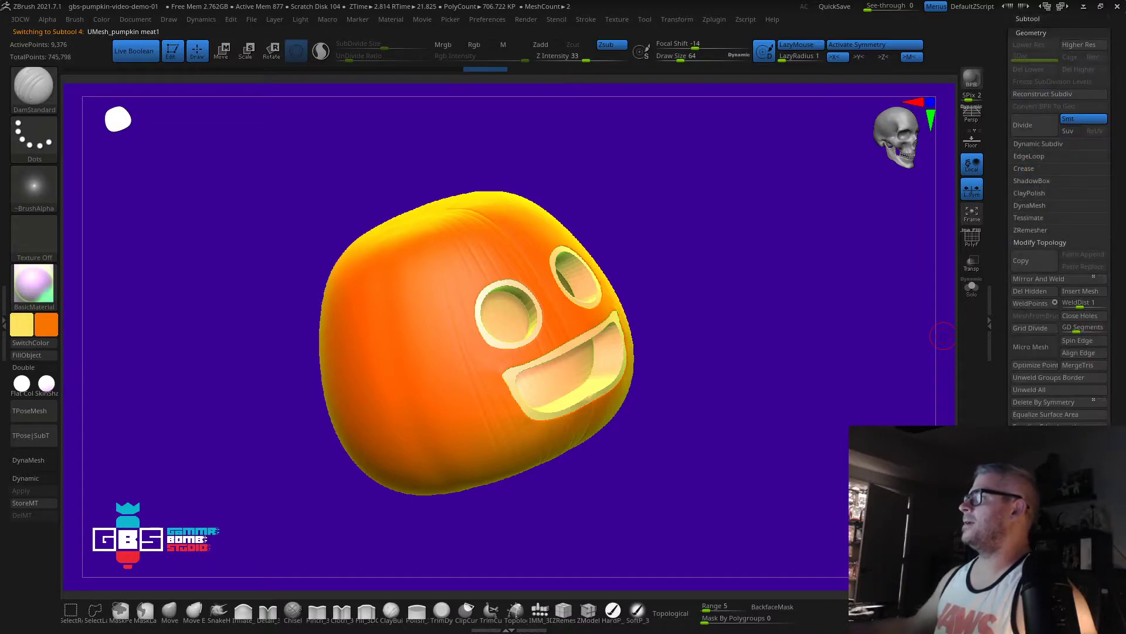
left_click(1030, 144)
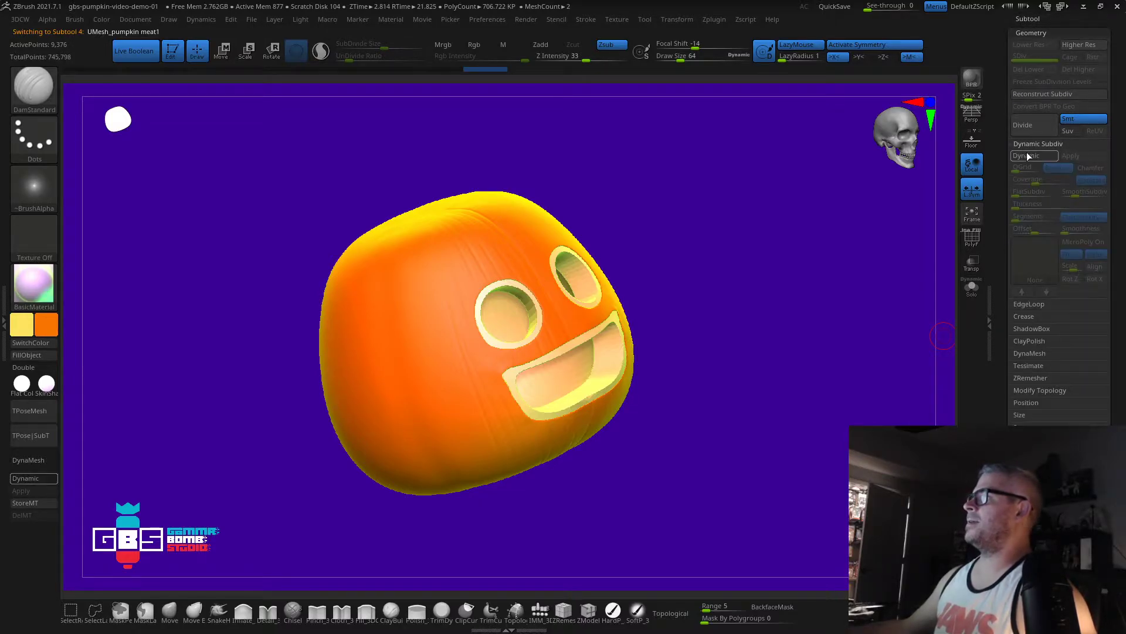
left_click(1072, 156)
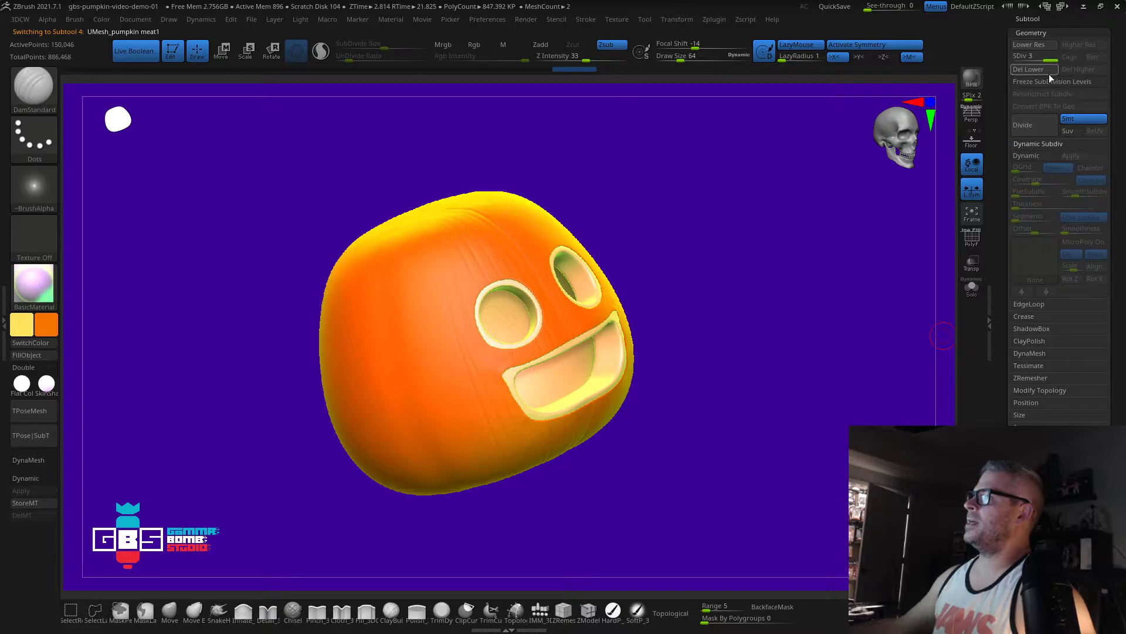
left_click(1033, 70)
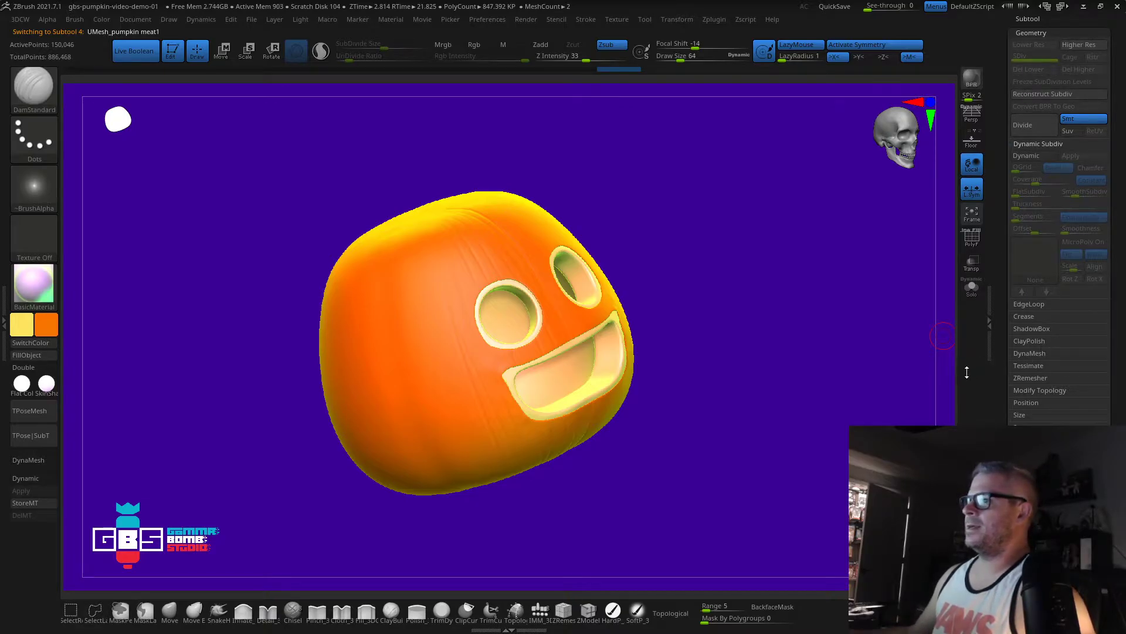
Step: Convert the inner pumpkin to DynaMesh at resolution 128
left_click_drag(817, 400, 839, 383)
left_click(1033, 353)
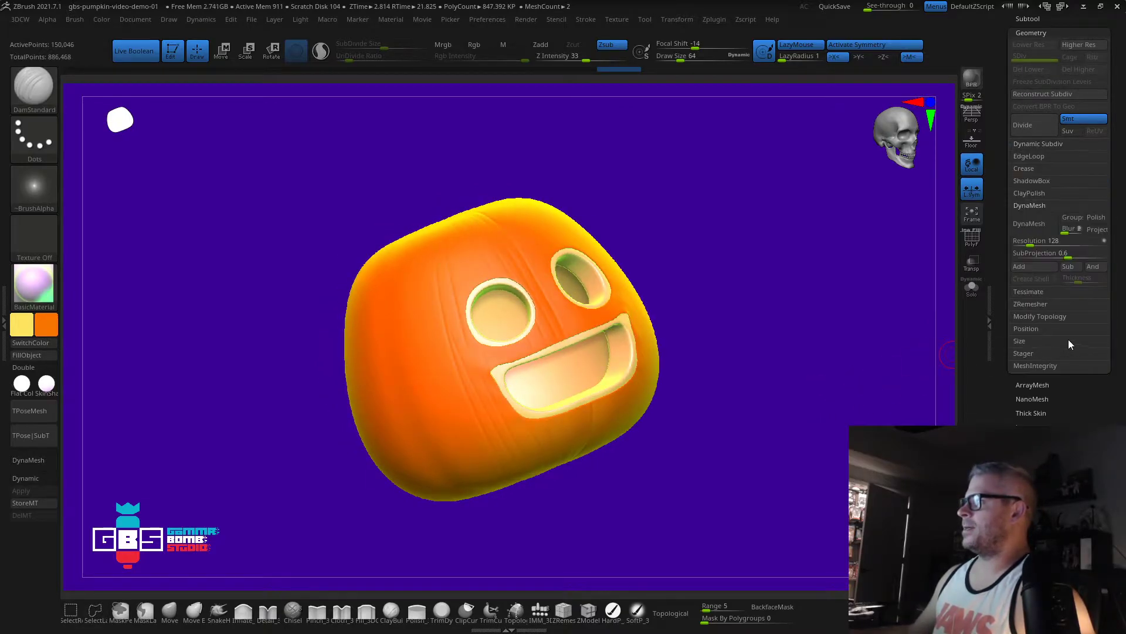
left_click(1030, 224)
Step: Flatten the upper and inner rims of the inner pumpkin's eye holes with the TrimDynamic brush
mouse_move(851, 274)
left_mouse_down()
mouse_move(817, 280)
mouse_move(825, 270)
mouse_move(837, 378)
mouse_move(839, 354)
mouse_move(825, 357)
mouse_move(812, 451)
left_mouse_up()
left_click(440, 613)
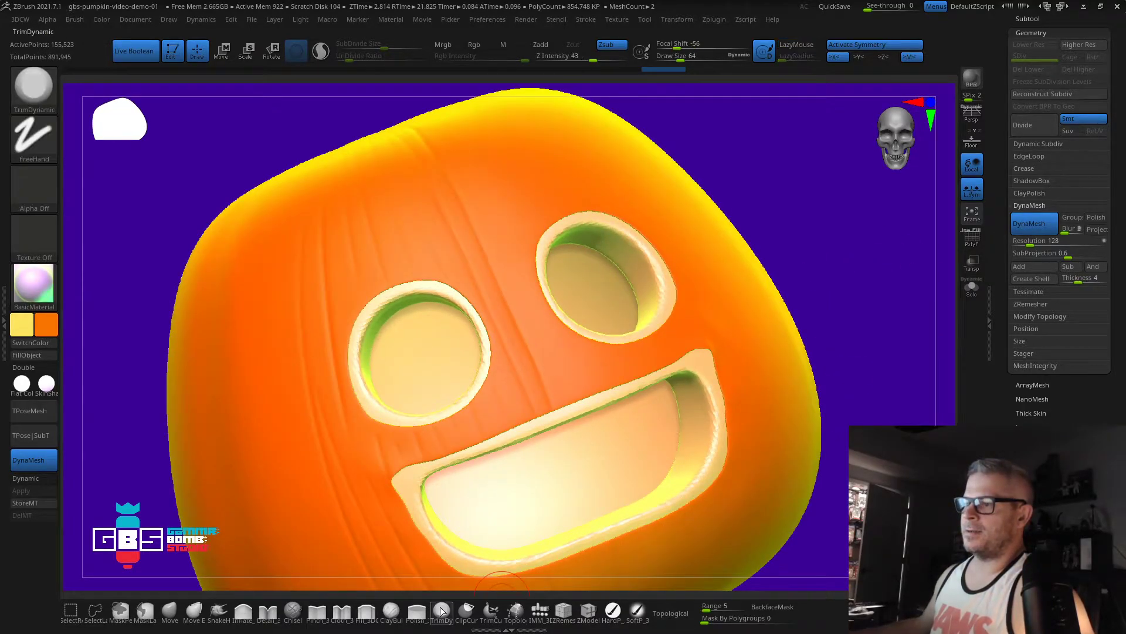
mouse_move(392, 299)
left_mouse_down()
mouse_move(361, 336)
mouse_move(373, 317)
left_mouse_up()
left_click_drag(421, 288, 435, 296)
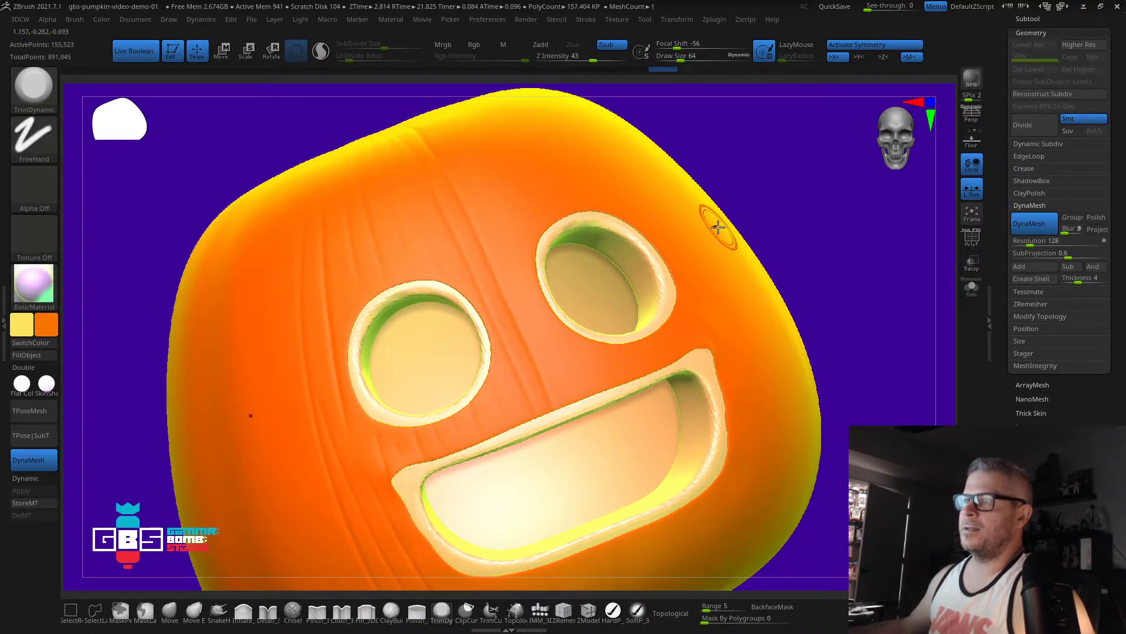
left_click_drag(815, 229, 661, 252)
mouse_move(466, 301)
left_mouse_down()
mouse_move(488, 343)
mouse_move(488, 379)
left_mouse_up()
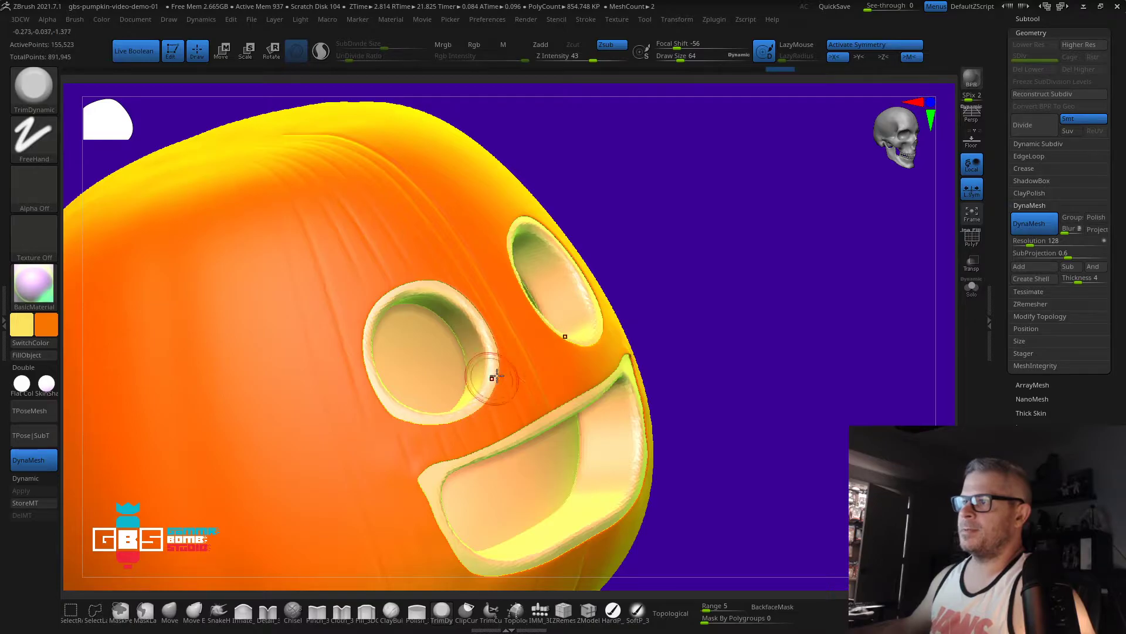
Step: Trim the lower rims of the eye holes and the rim around the mouth to uneven, hand-carved bevels
left_click_drag(757, 325, 648, 337)
left_click_drag(486, 385, 471, 406)
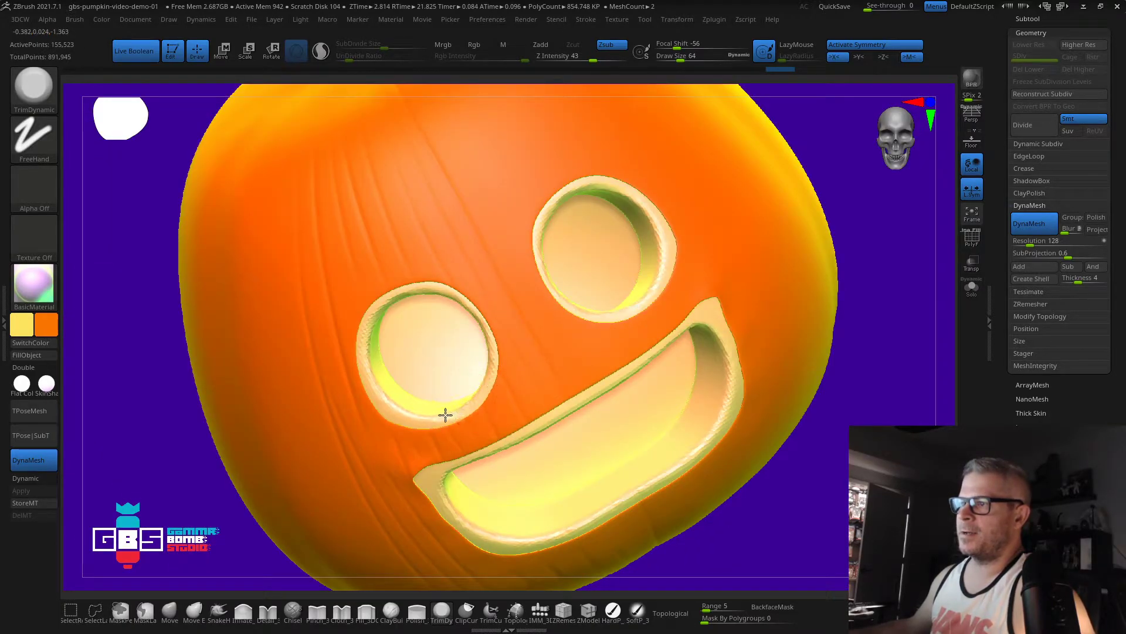
left_click_drag(386, 393, 374, 393)
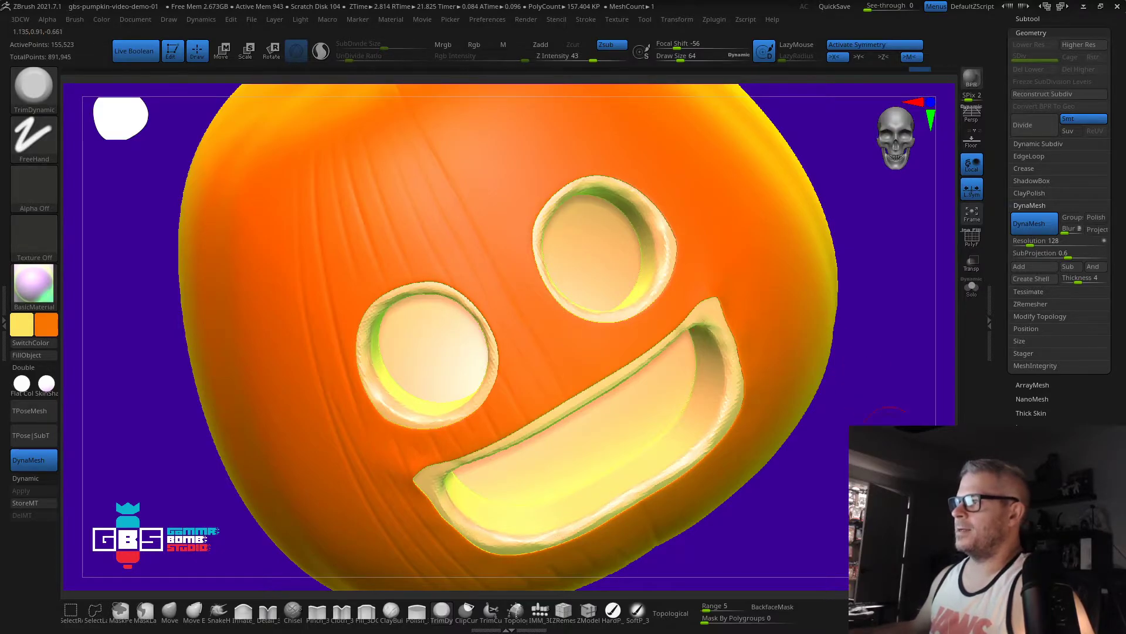
left_click_drag(885, 429, 856, 329)
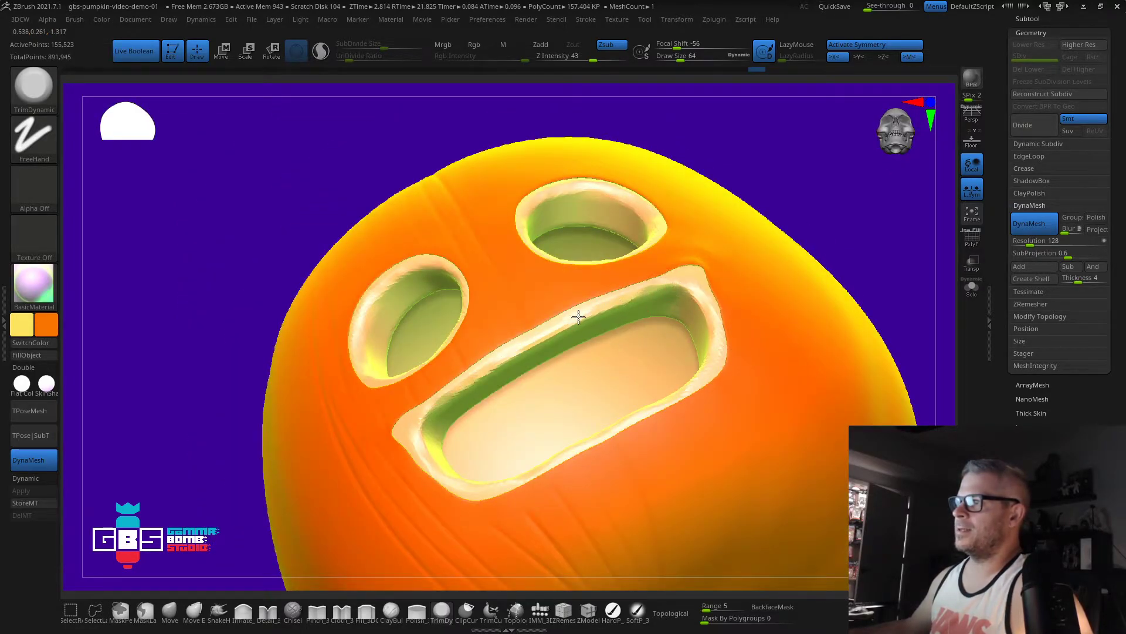
Step: Render a BPR preview of the whole pumpkin and examine the model from several angles
left_click_drag(226, 346, 927, 117)
left_click(968, 80)
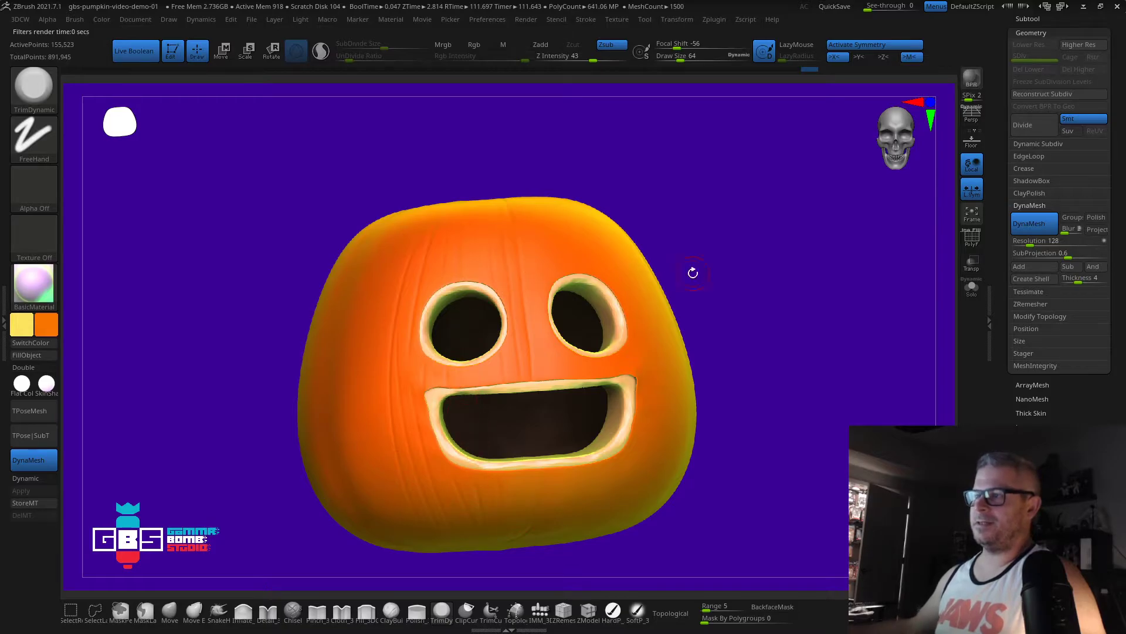
left_click_drag(737, 284, 445, 179)
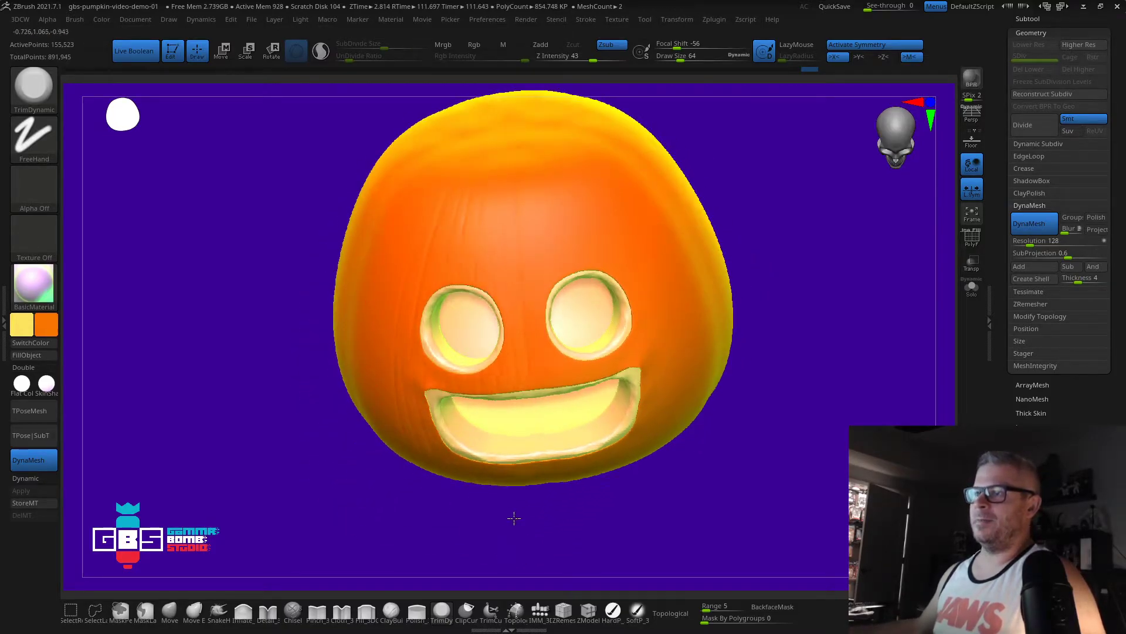
left_click_drag(512, 527, 415, 267)
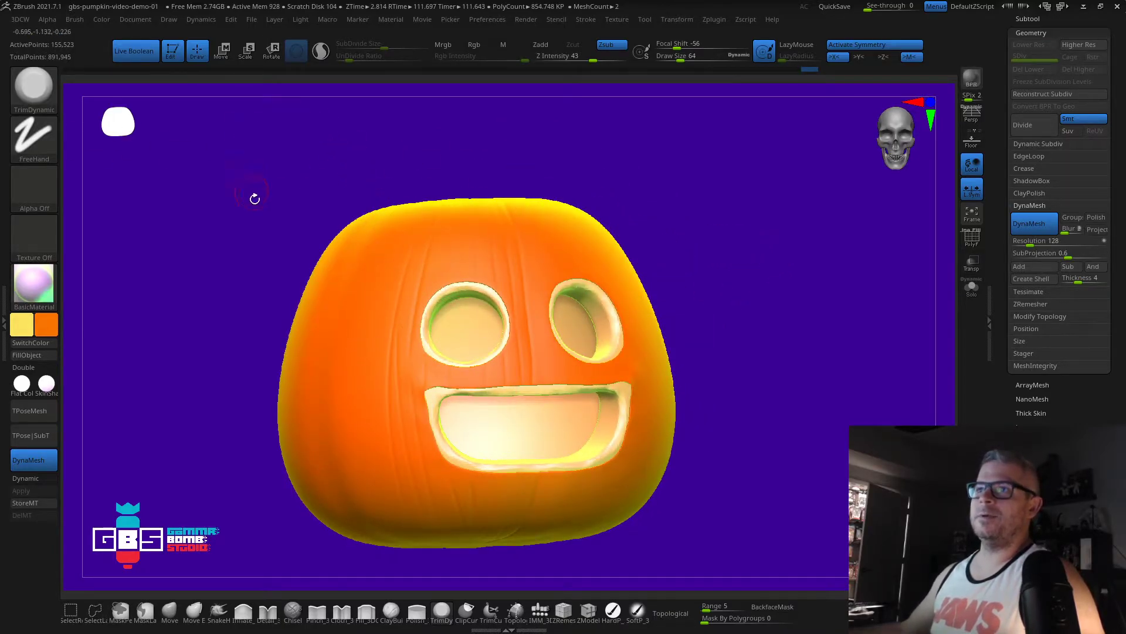
left_click_drag(680, 250, 749, 307)
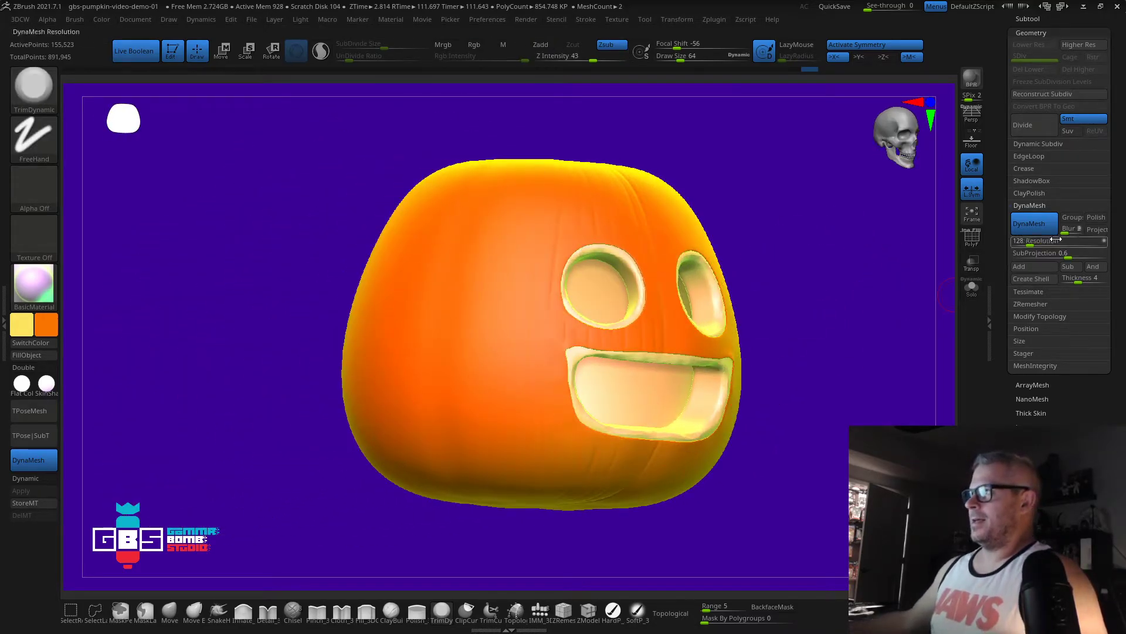
Step: Hide the carved inner pumpkin and orange skin subtools, and collapse the Untitled Folder in the subtool list
left_click_drag(1119, 129, 1118, 320)
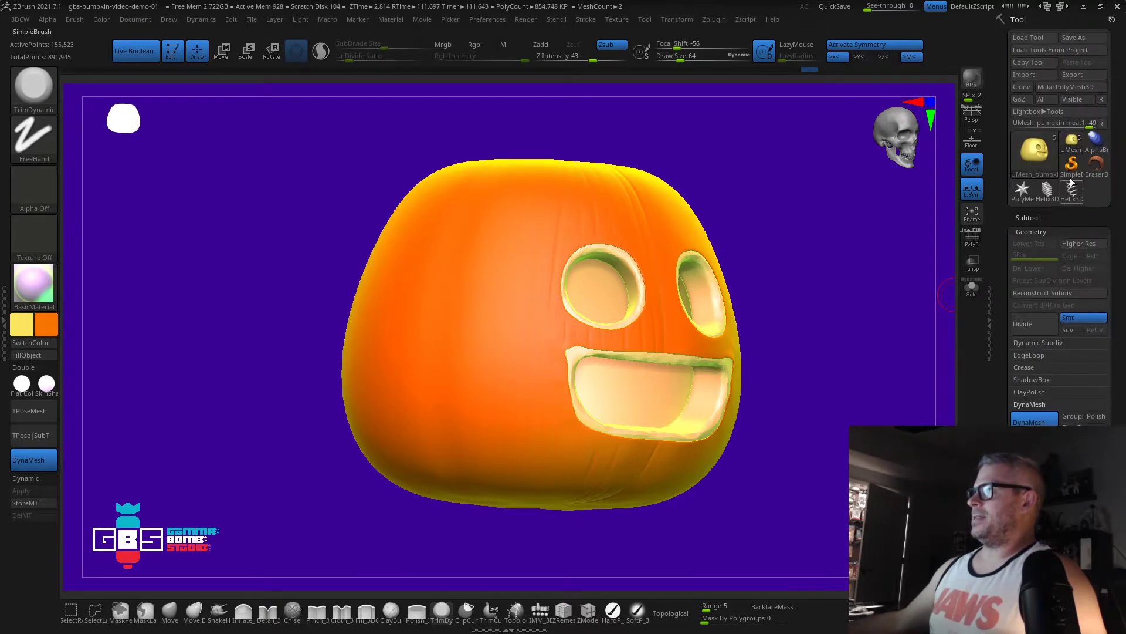
left_click(1028, 218)
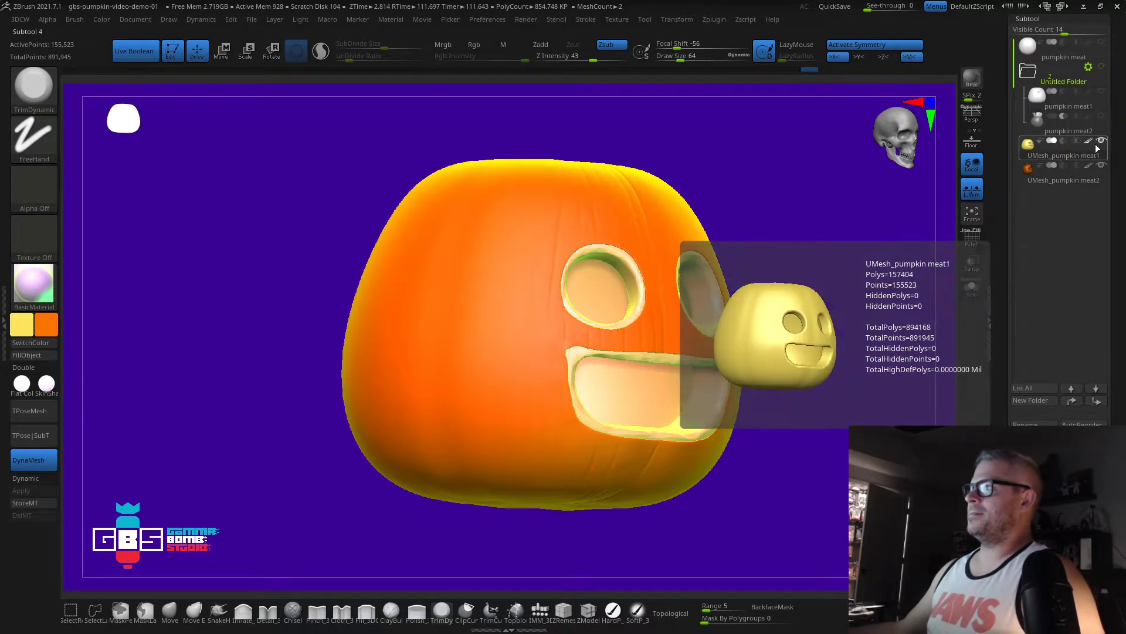
left_click_drag(766, 288, 597, 343)
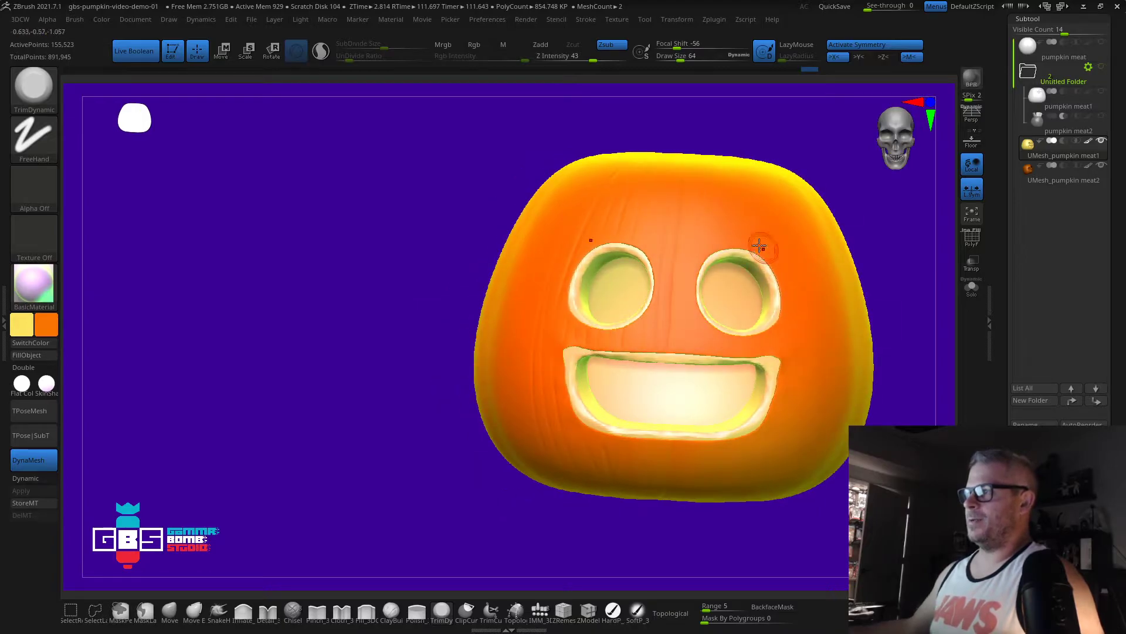
left_click_drag(294, 365, 251, 351, "alt")
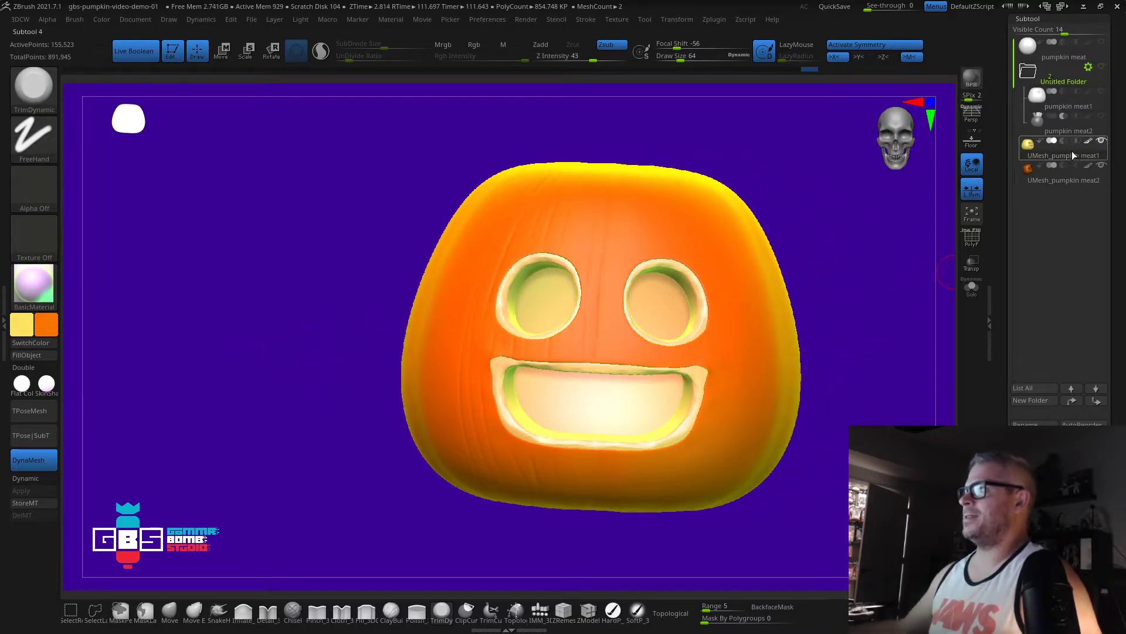
left_click(1101, 141)
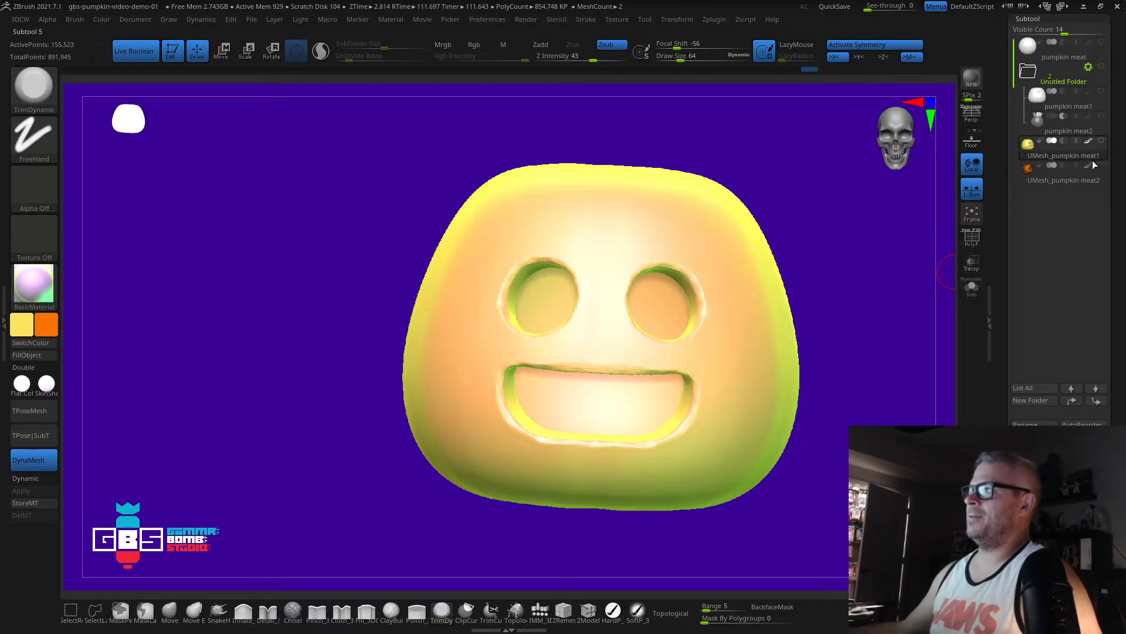
left_click(1029, 82)
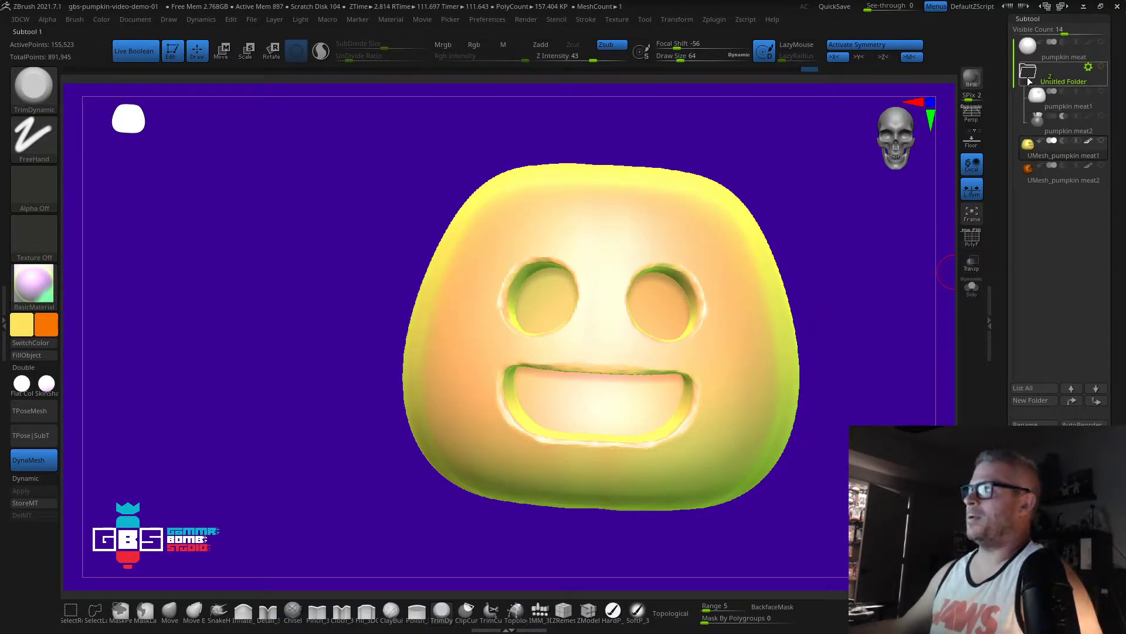
left_click(1022, 72)
left_click_drag(1014, 75, 1005, 117)
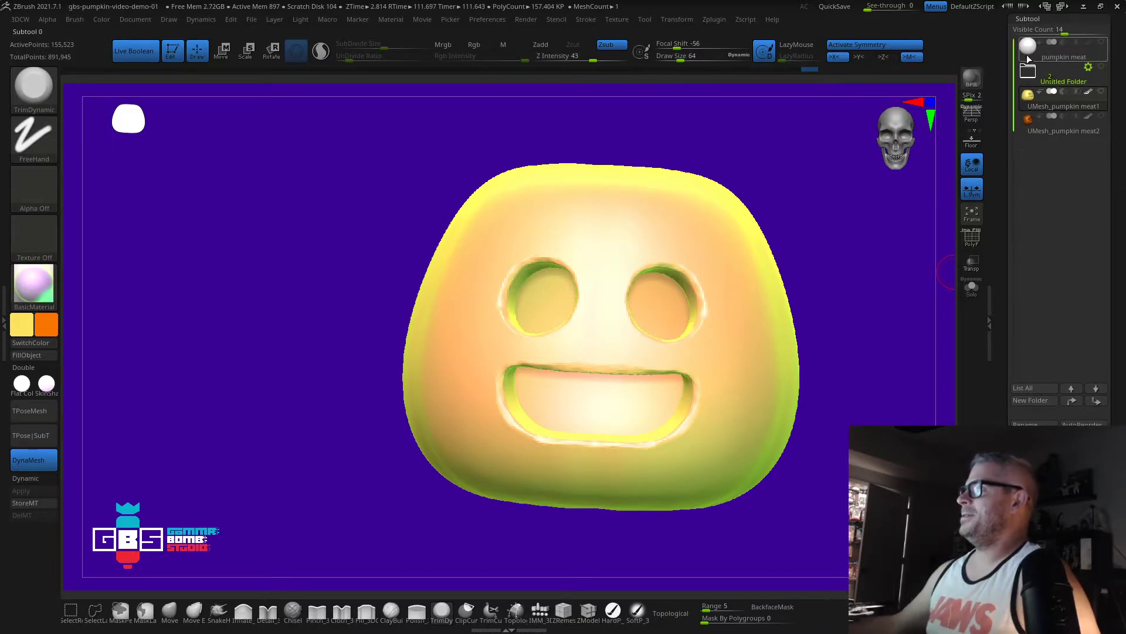
Step: Select the original uncarved pumpkin meat subtool and duplicate it as the base for another pumpkin
left_click(1028, 56)
left_click_drag(870, 259, 795, 286, "alt")
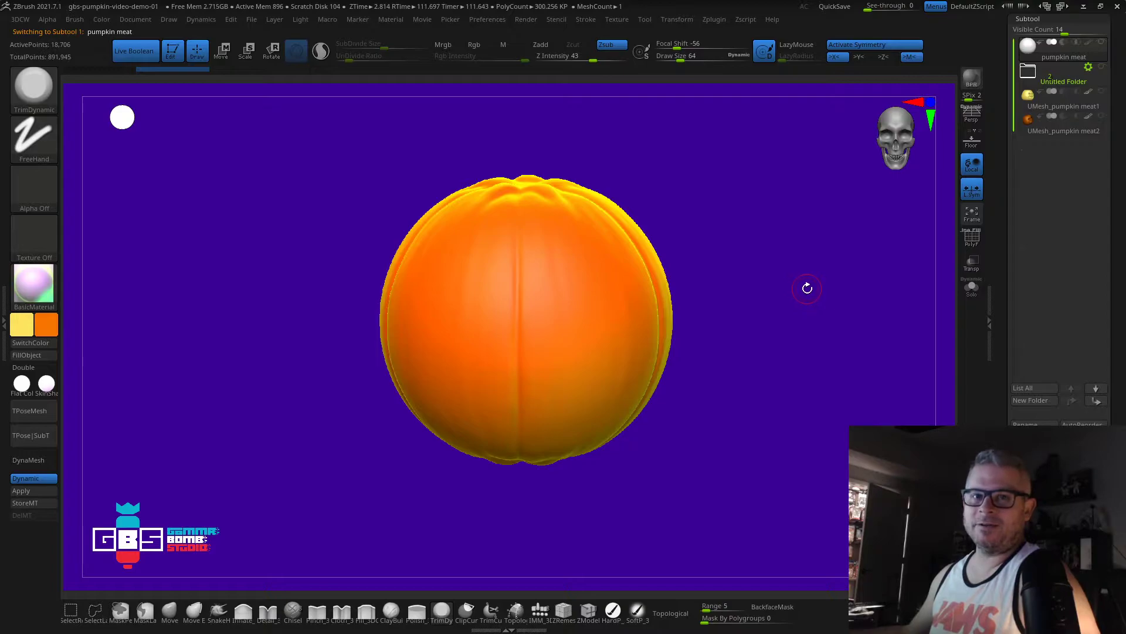
left_click_drag(827, 260, 850, 257)
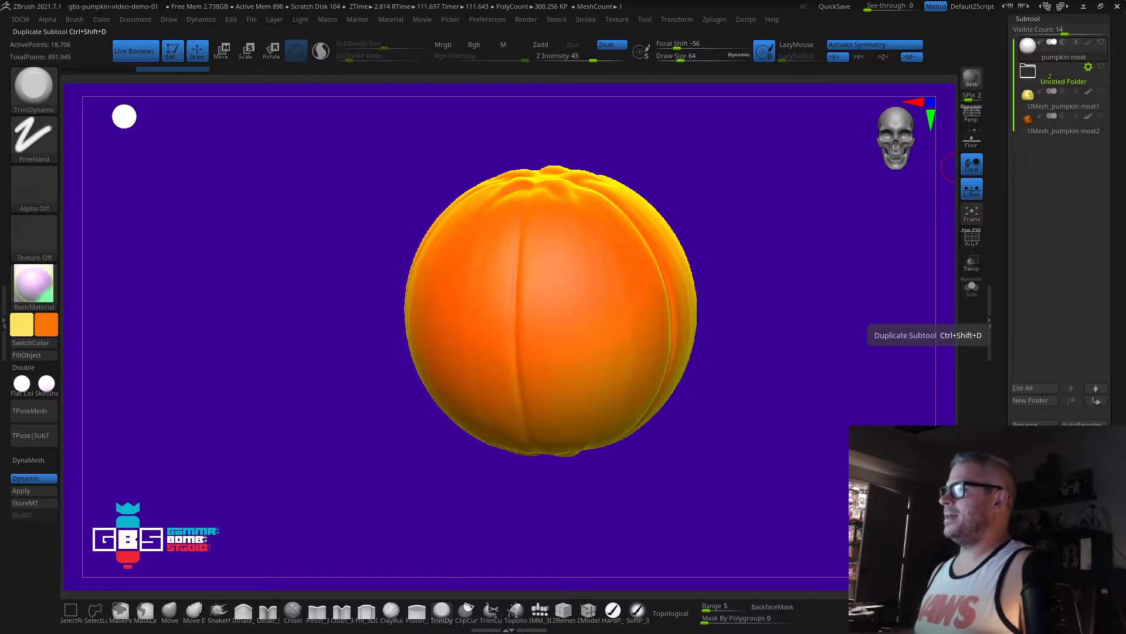
key("ctrl+shift+d")
left_click_drag(760, 319, 806, 281)
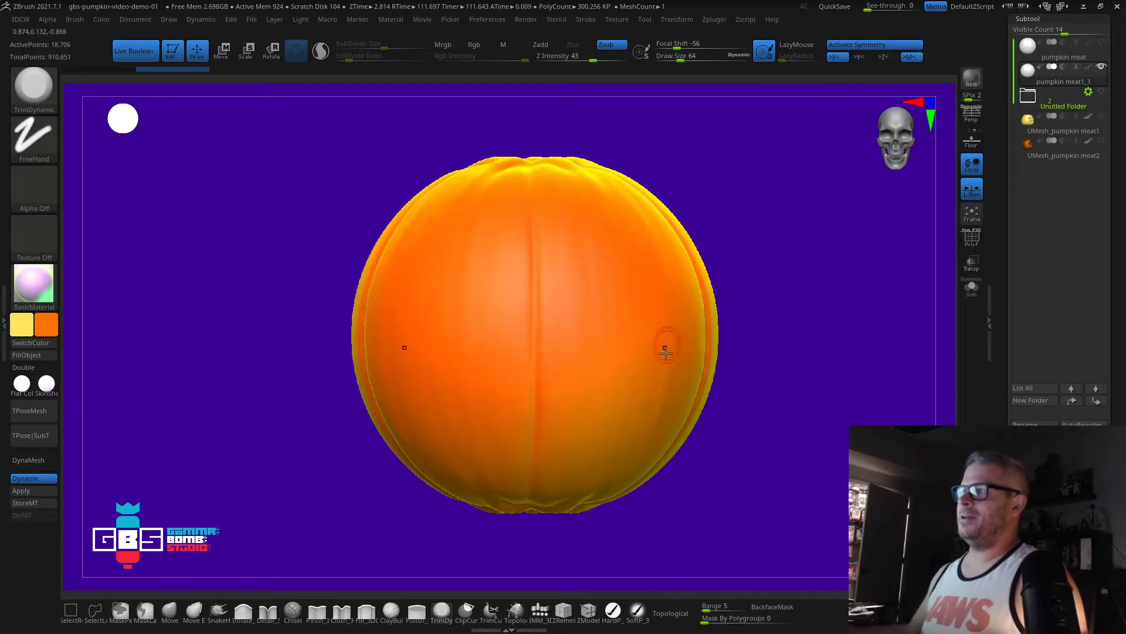
left_click_drag(787, 223, 878, 241)
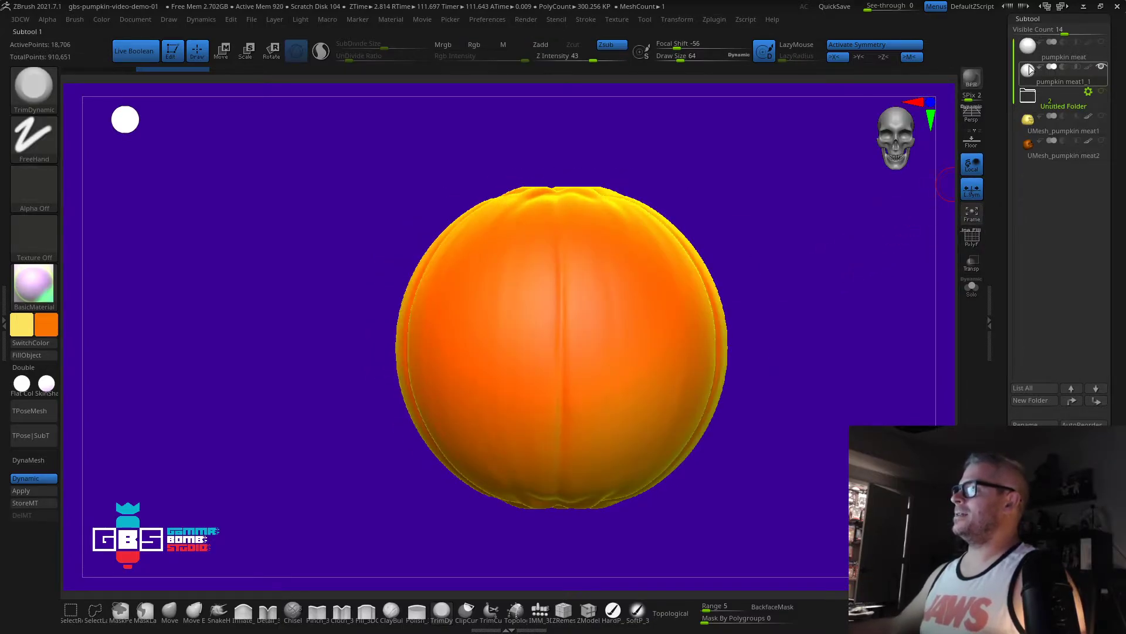
left_click_drag(789, 233, 706, 227)
Step: Apply the gizmo's Deformer lattice to the duplicated pumpkin in front view
key("w")
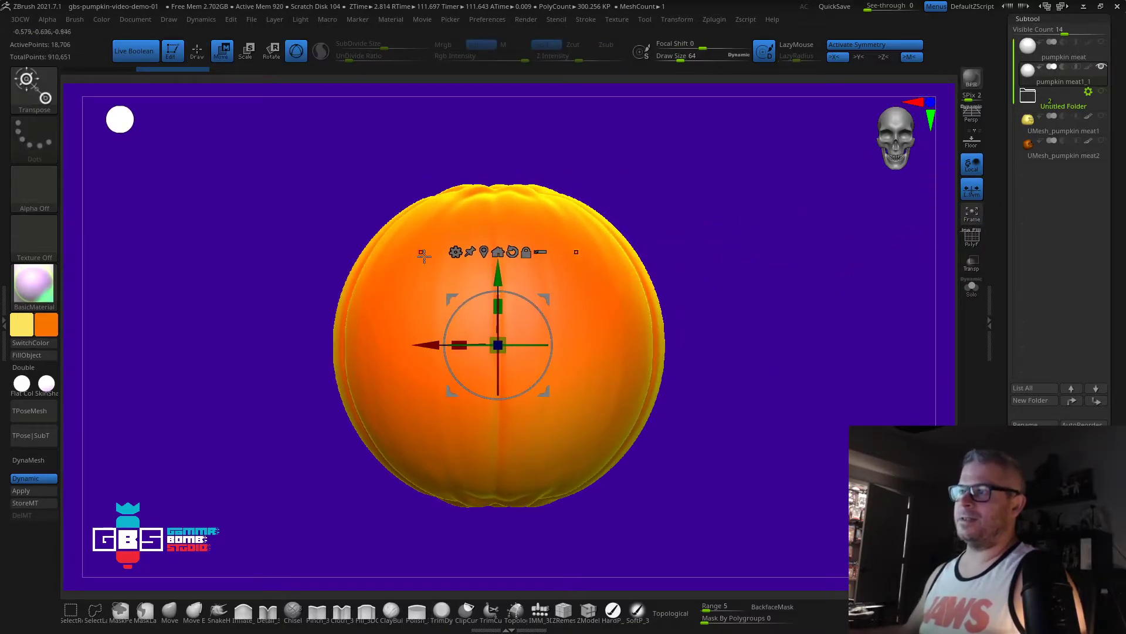
left_click(536, 251)
left_click_drag(632, 134, 569, 198)
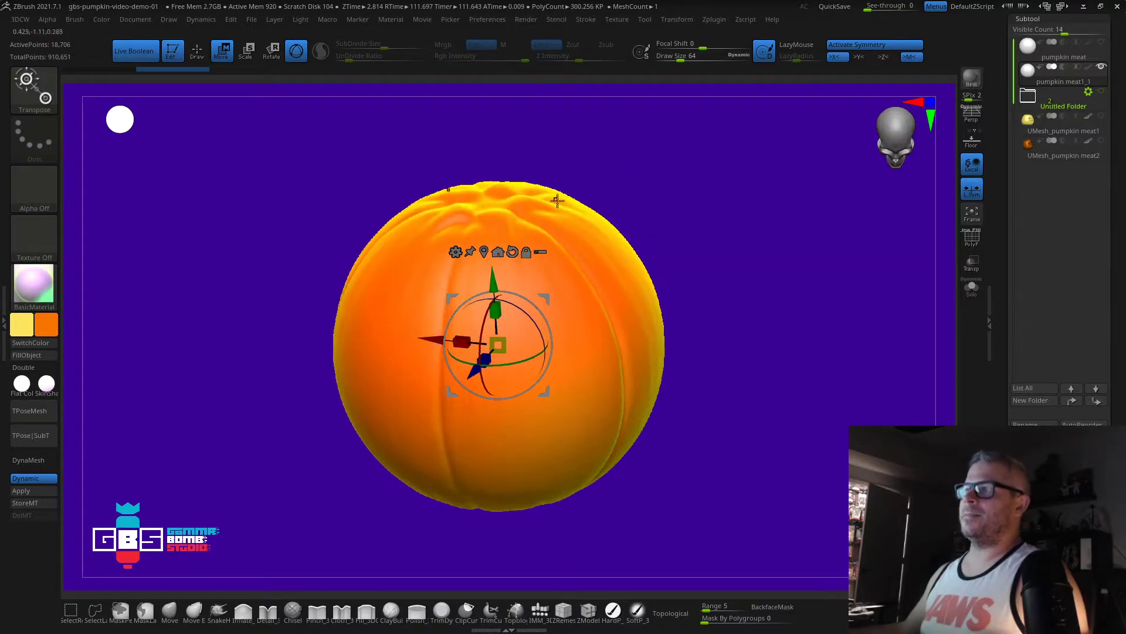
left_click_drag(694, 193, 664, 186, "shift")
left_click(456, 252)
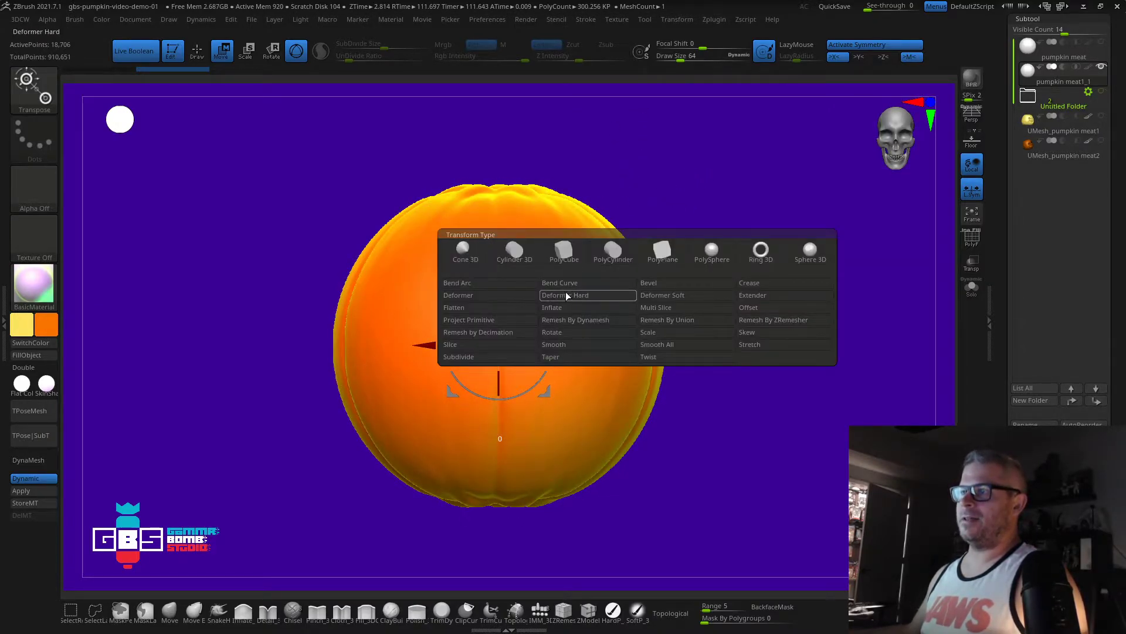
left_click(473, 286)
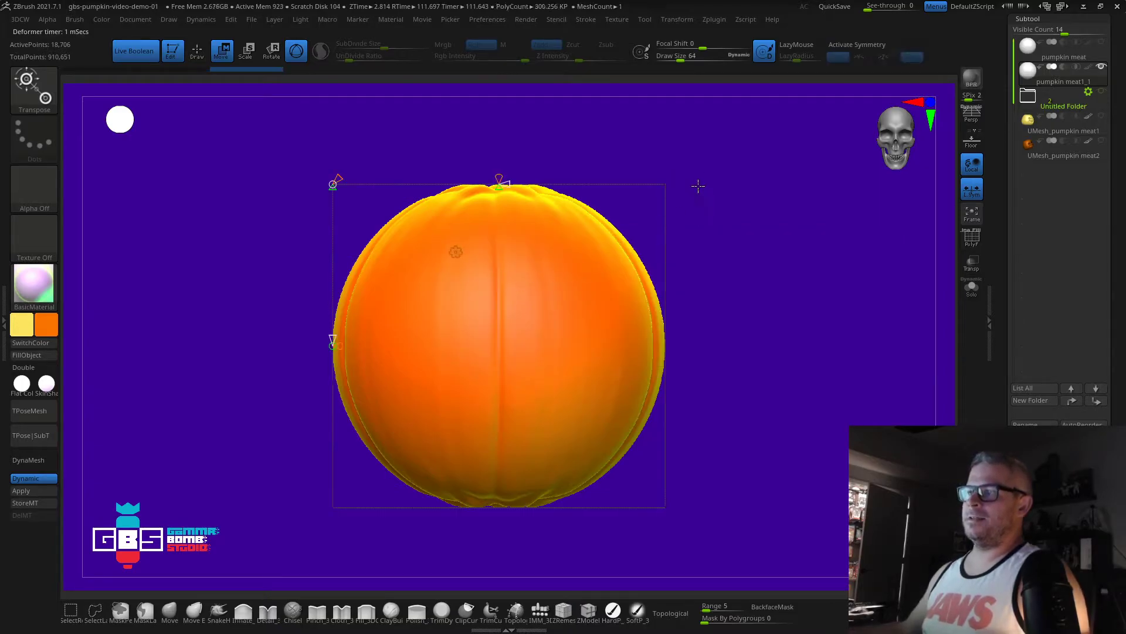
left_click(456, 253)
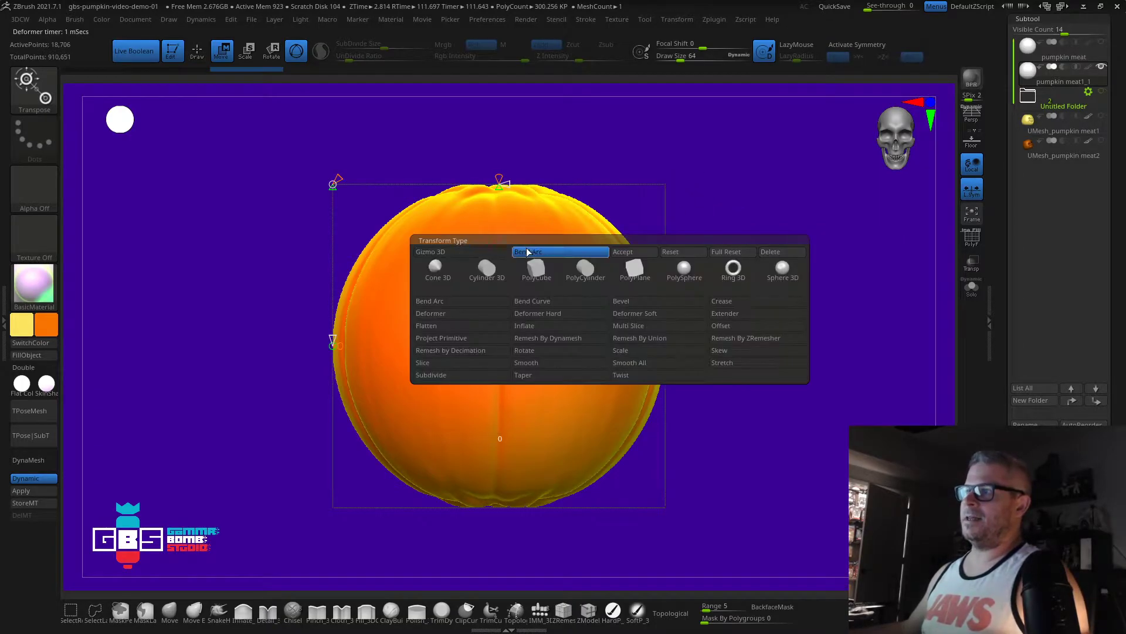
left_click(442, 314)
left_click_drag(749, 305, 716, 264, "alt")
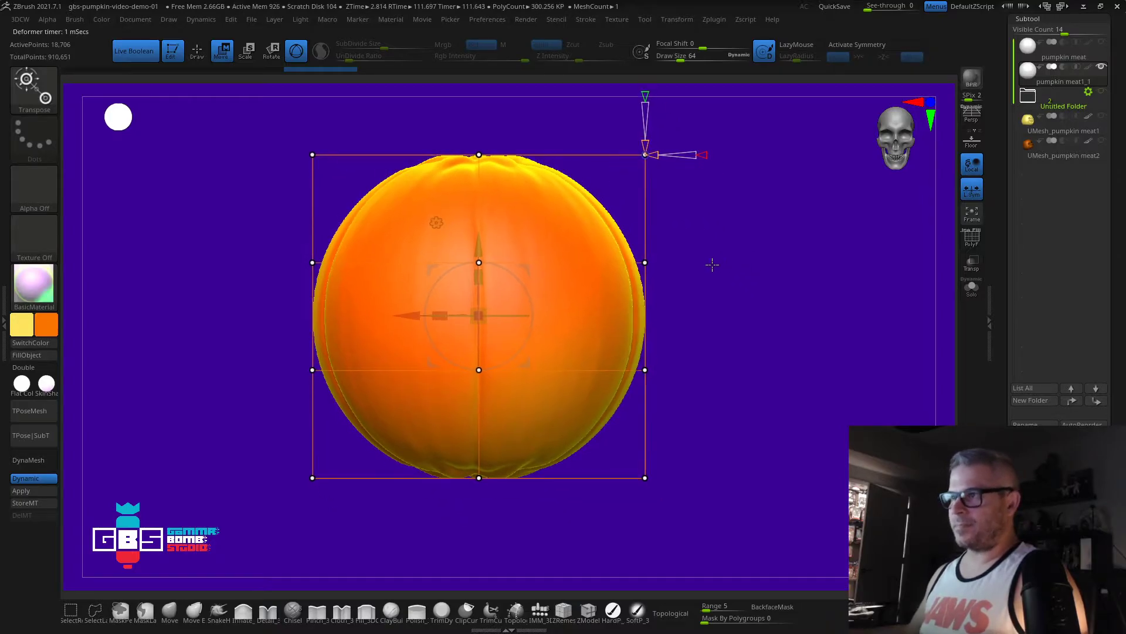
Step: Restrict the active lattice points to the single control point at the centre of the pumpkin's top
left_click_drag(254, 205, 749, 111, "ctrl")
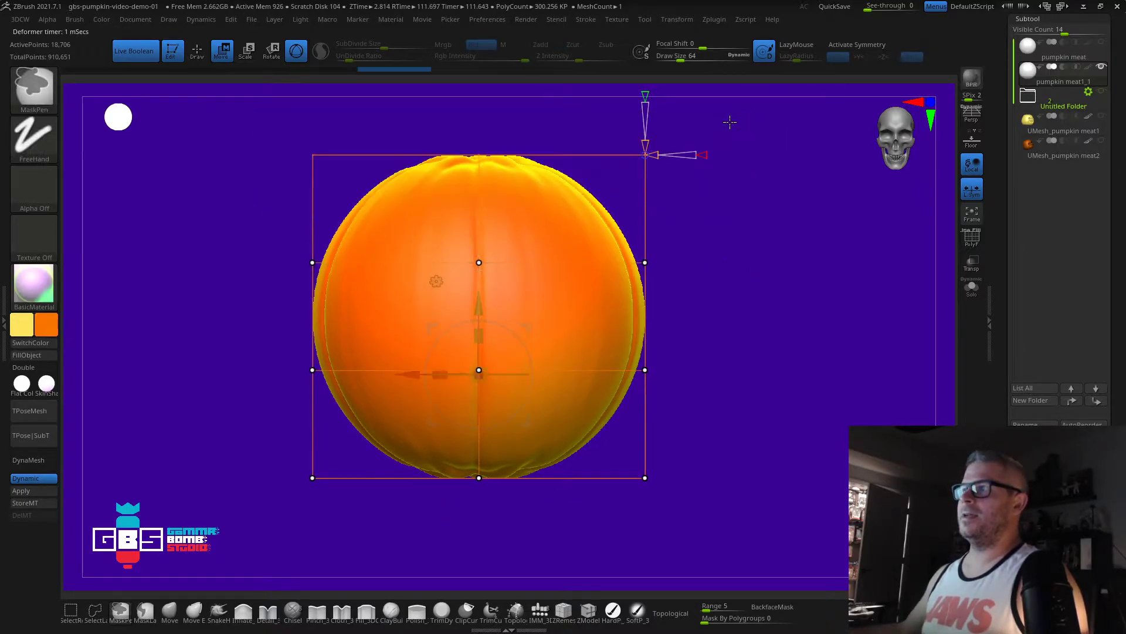
left_click(224, 221, "ctrl")
left_click_drag(236, 205, 235, 258, "alt")
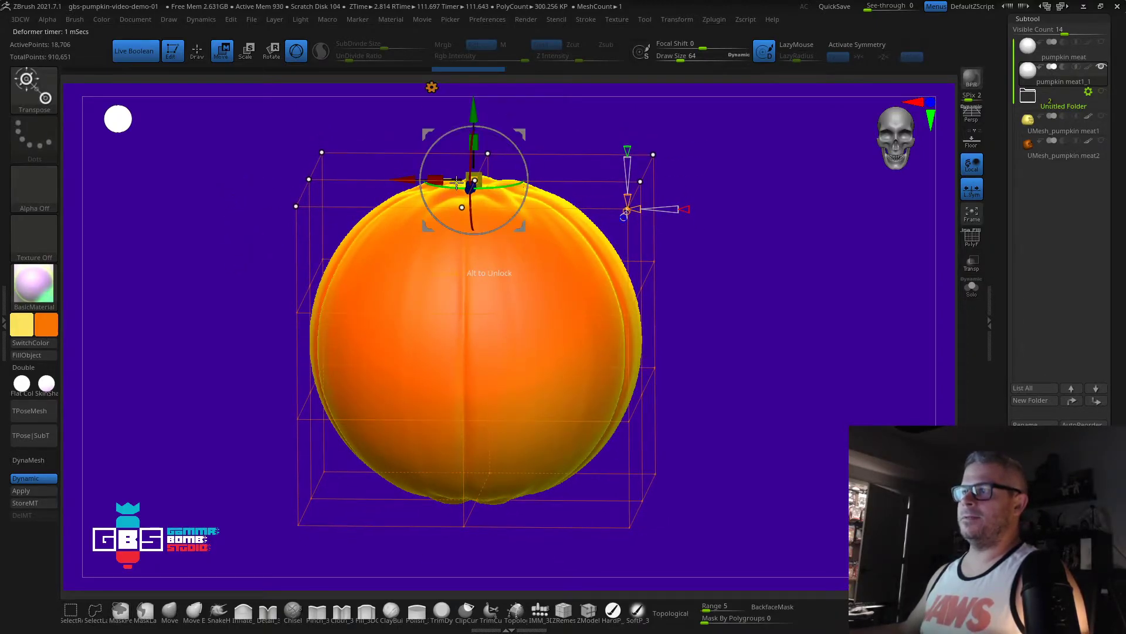
key("ctrl")
left_click_drag(246, 260, 350, 100, "ctrl")
left_click_drag(719, 120, 575, 291, "ctrl")
left_click_drag(566, 157, 565, 158, "ctrl")
left_click_drag(213, 287, 577, 203, "ctrl")
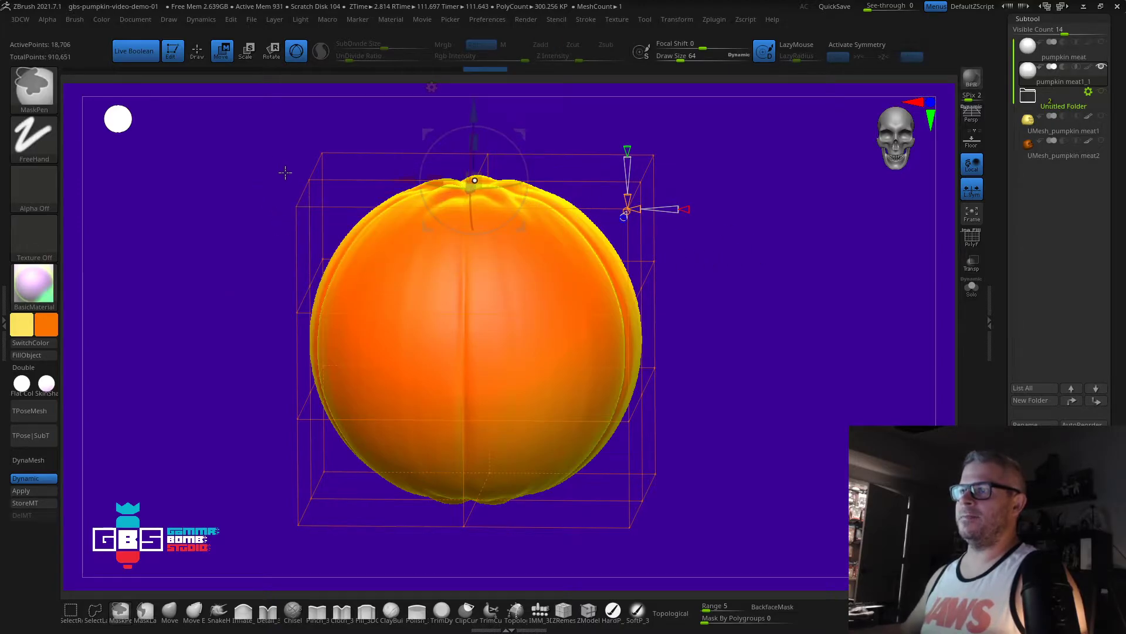
left_click_drag(301, 185, 320, 193, "ctrl")
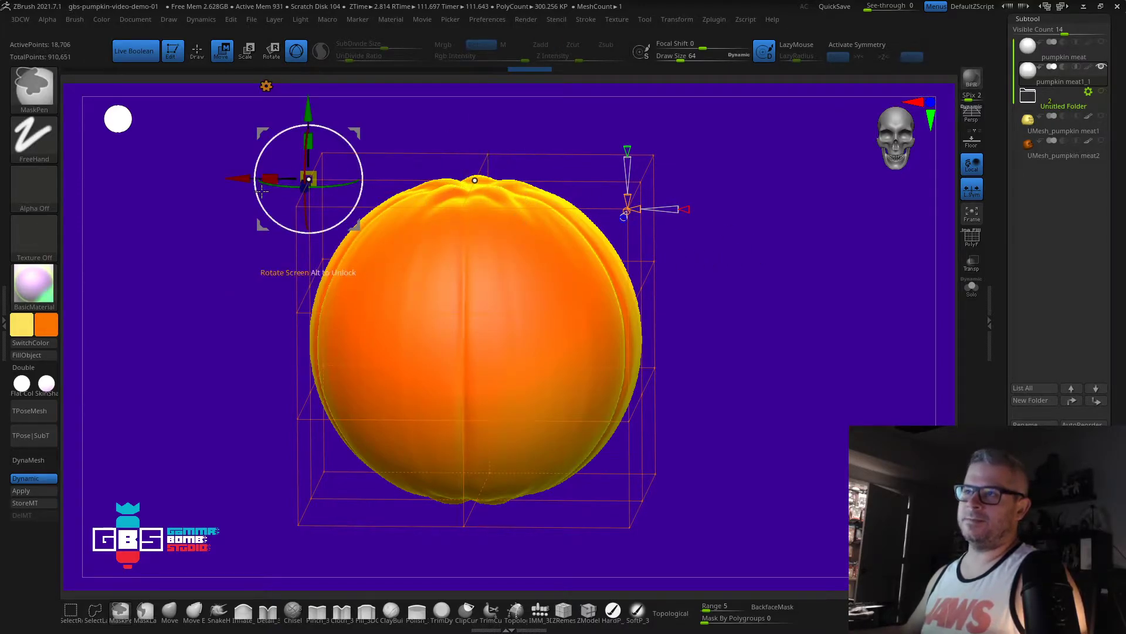
left_click_drag(196, 265, 406, 117, "ctrl")
Step: Lower the top centre control point to sink the pumpkin's crown, and accept the deformation
left_click_drag(768, 238, 727, 246)
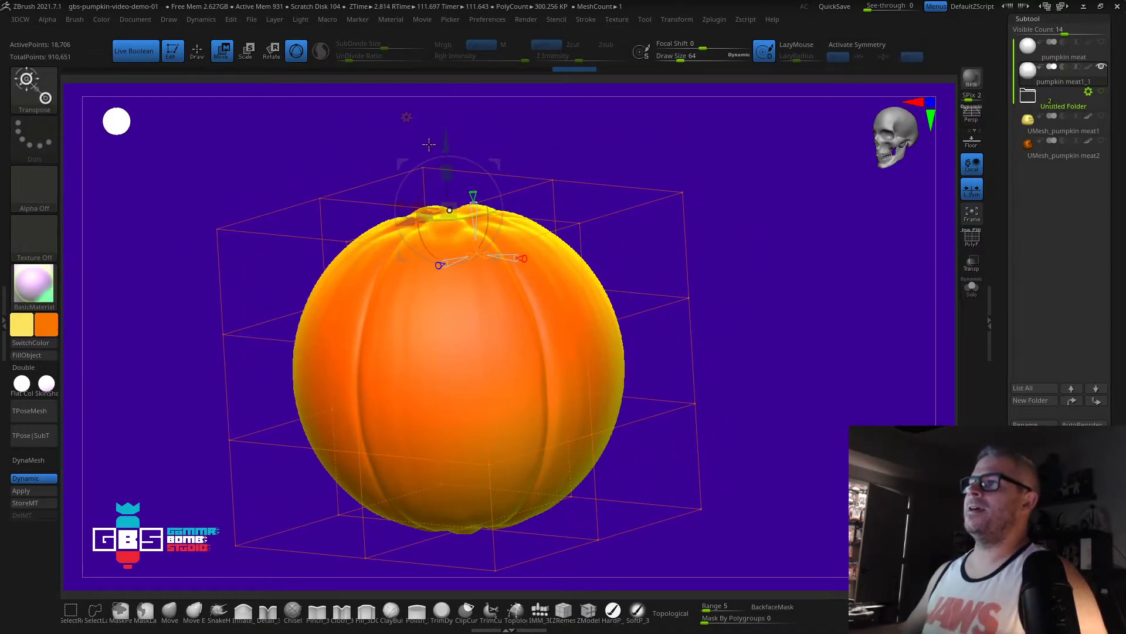
left_click_drag(568, 120, 628, 119)
left_click_drag(451, 141, 440, 203)
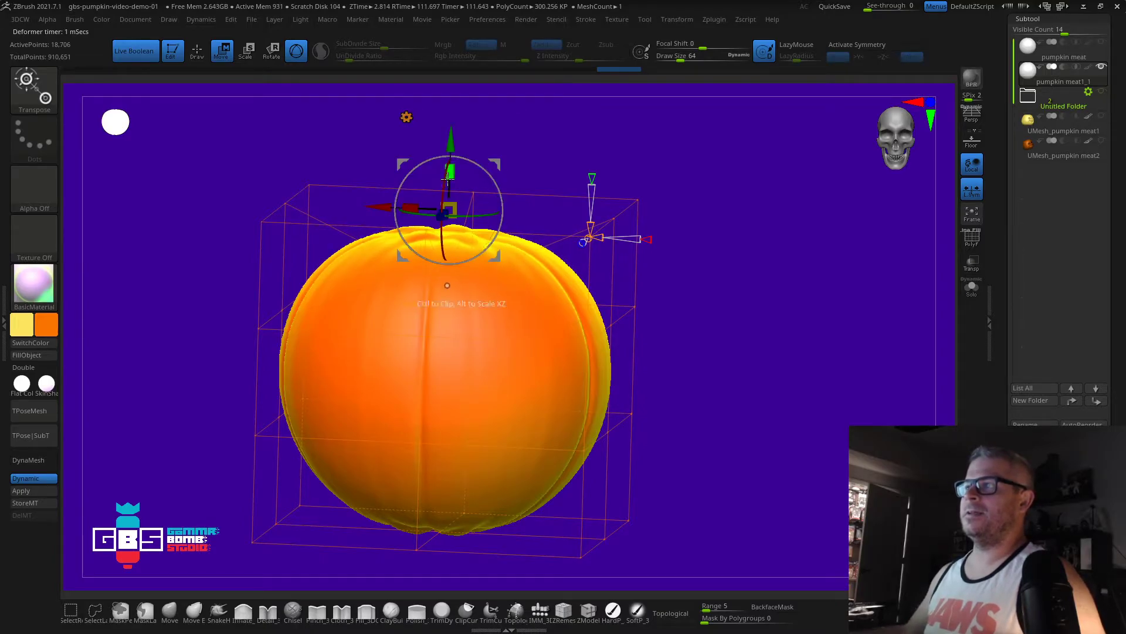
mouse_move(675, 188)
left_mouse_down("shift")
mouse_move(749, 194)
mouse_move(691, 191)
left_mouse_up("shift")
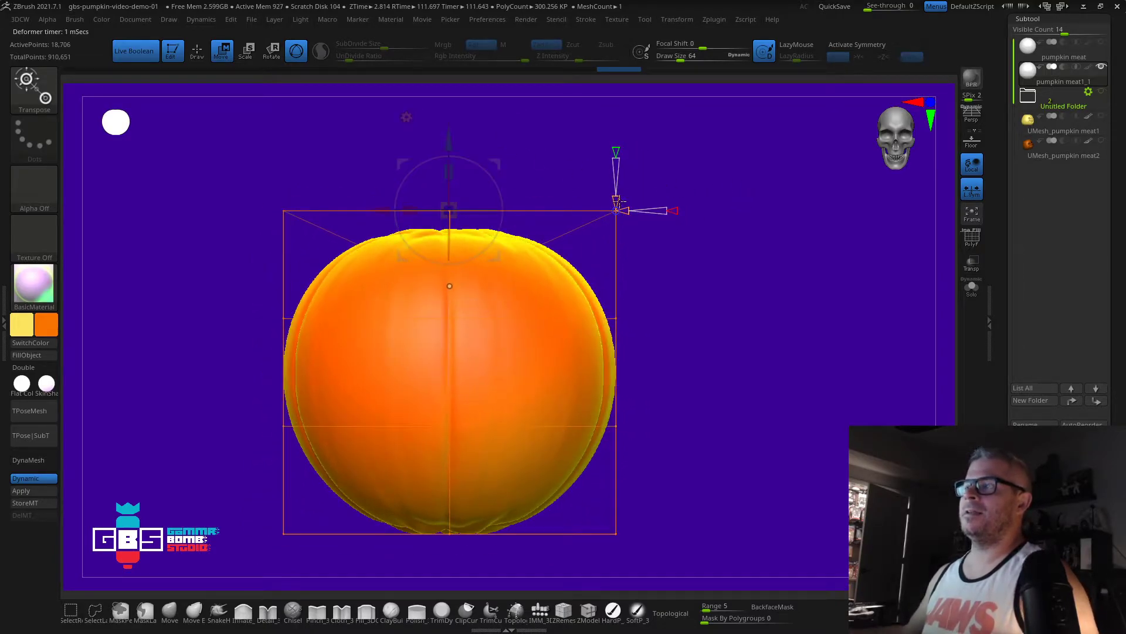
left_click(406, 117)
left_click(448, 161)
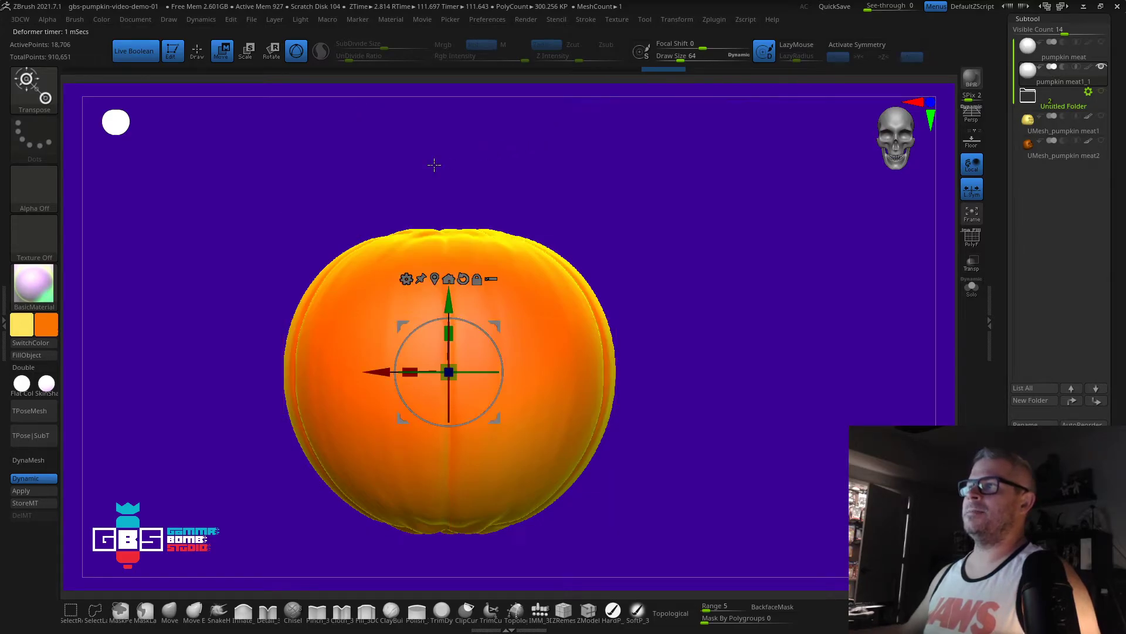
Step: Apply a new Deformer lattice to the pumpkin and keep only its upper two rows of control points active
left_click(407, 279)
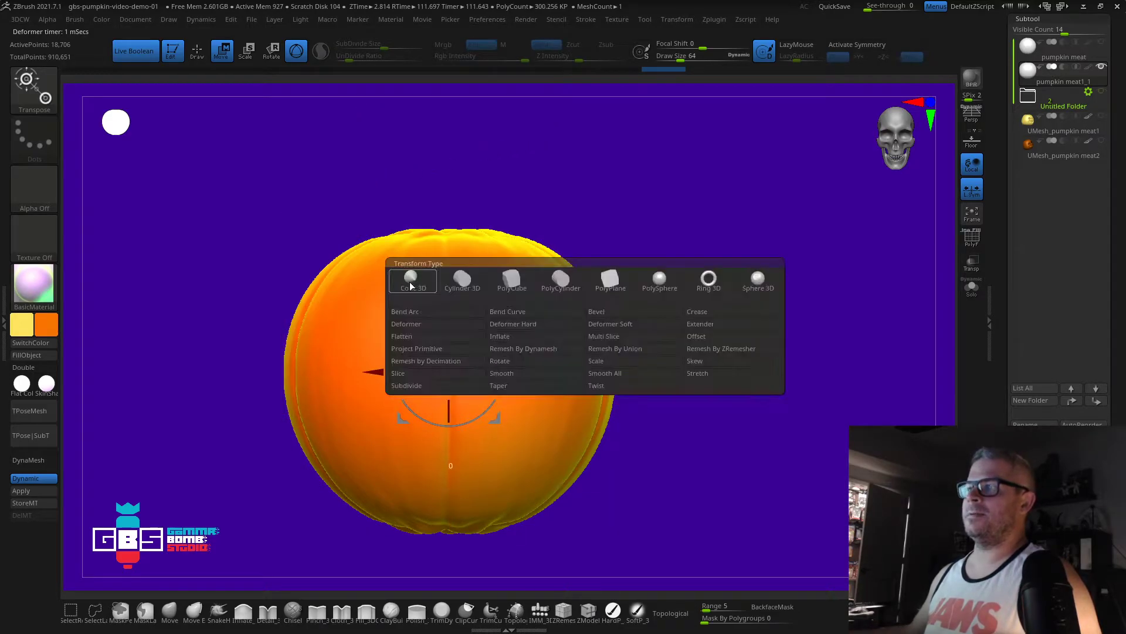
left_click(427, 324)
left_click_drag(201, 406, 716, 606, "ctrl")
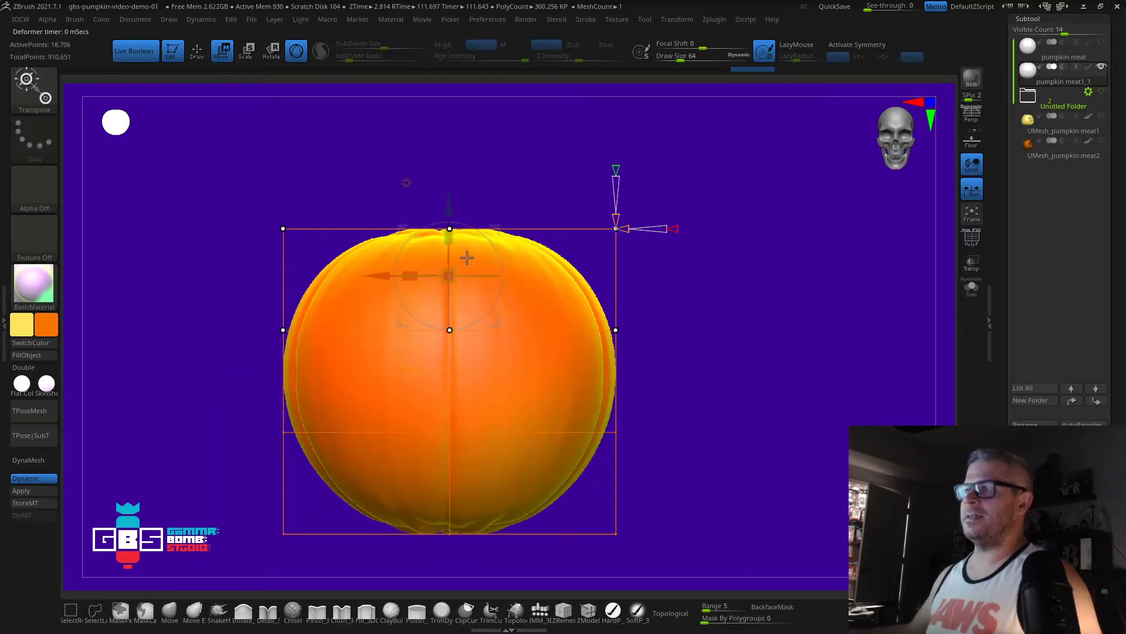
mouse_move(554, 153)
left_mouse_down()
mouse_move(538, 201)
mouse_move(484, 192)
left_mouse_up()
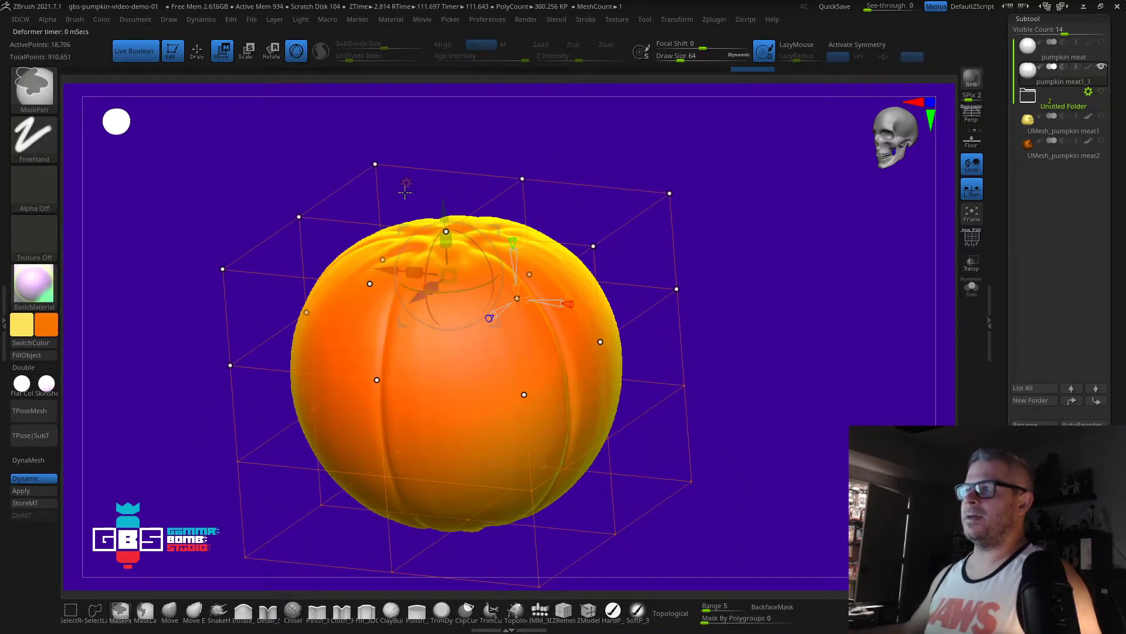
left_click_drag(466, 248, 467, 249, "ctrl")
Step: Raise the upper two rows of lattice points to stretch the pumpkin into a taller shape
left_click_drag(696, 163, 708, 150)
left_click_drag(444, 211, 547, 169)
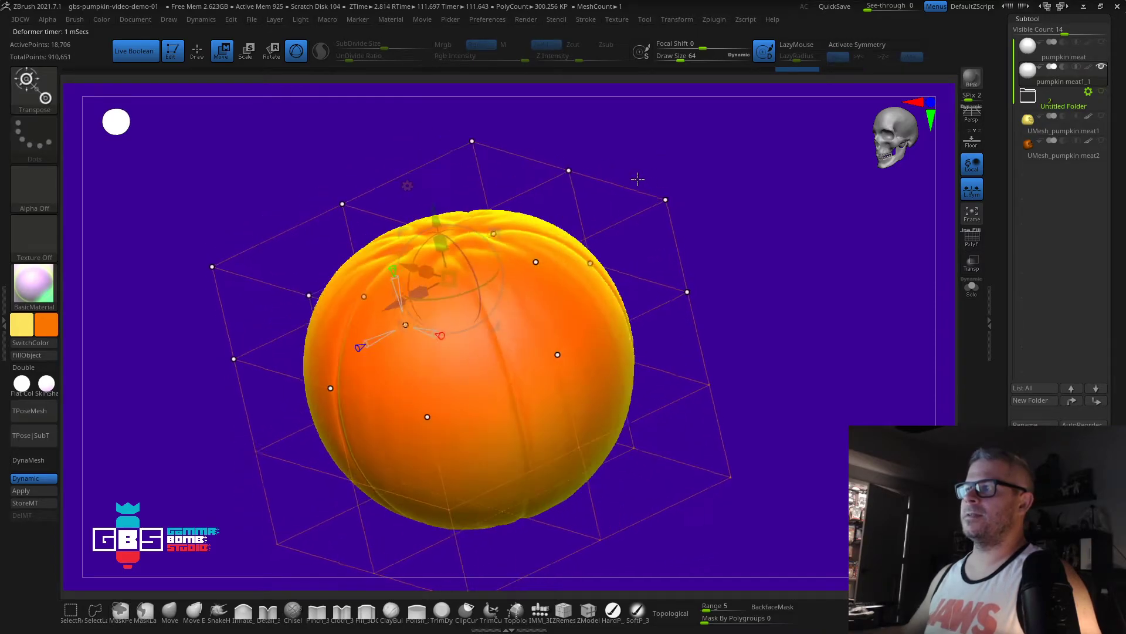
left_click_drag(658, 162, 658, 162, "shift")
left_click_drag(500, 207, 450, 126)
left_click_drag(736, 193, 712, 196)
Step: Isolate the top centre lattice point, lower it by about 0.13 to dent the crown, and accept the deformation
key("ctrl")
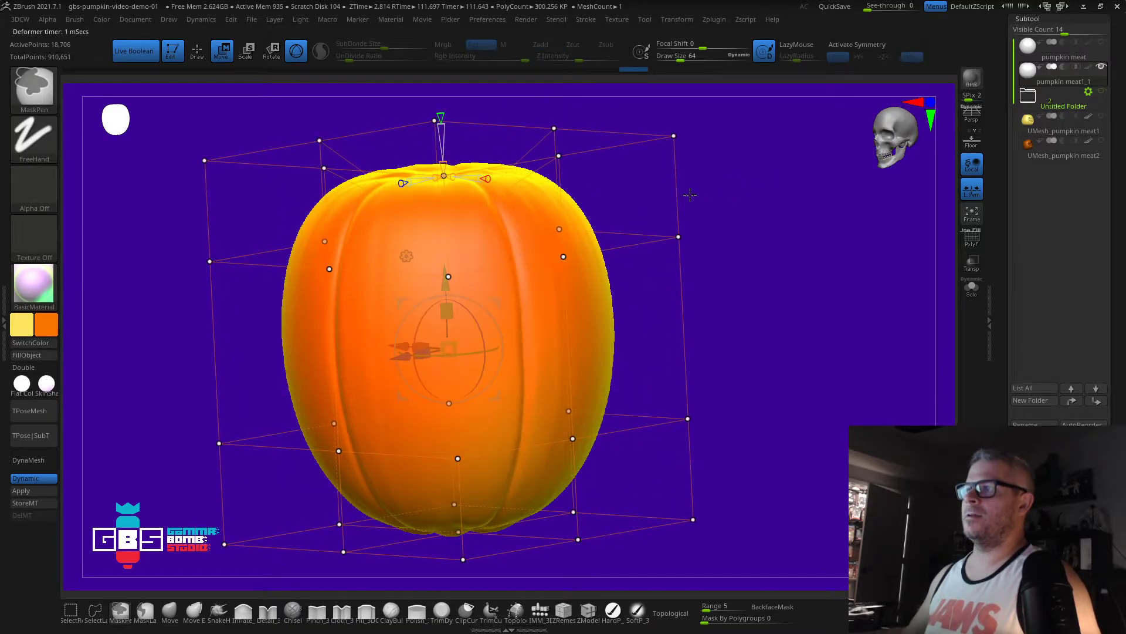
left_click(783, 189, "ctrl")
mouse_move(689, 220)
left_mouse_down()
mouse_move(723, 255)
mouse_move(695, 229)
left_mouse_up()
left_click_drag(608, 167, 531, 225, "ctrl")
left_click_drag(740, 230, 713, 225)
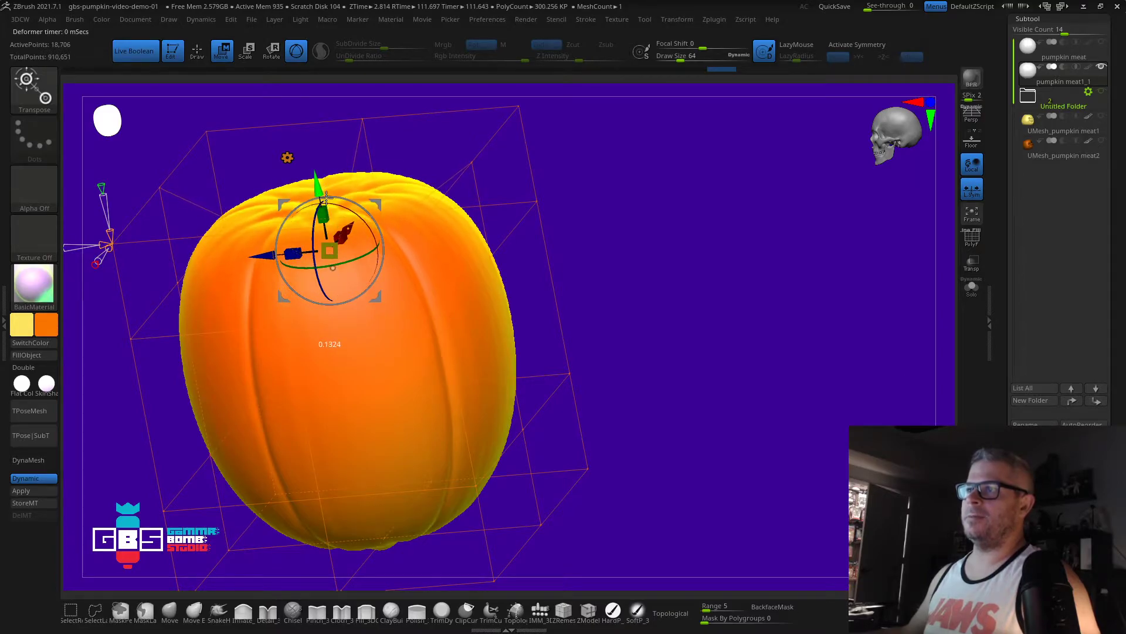
left_click(287, 158)
left_click(461, 159)
Step: Apply a fresh Deformer lattice to the elongated pumpkin from the side view
left_click_drag(698, 226, 709, 194)
left_click_drag(645, 207, 720, 219, "alt")
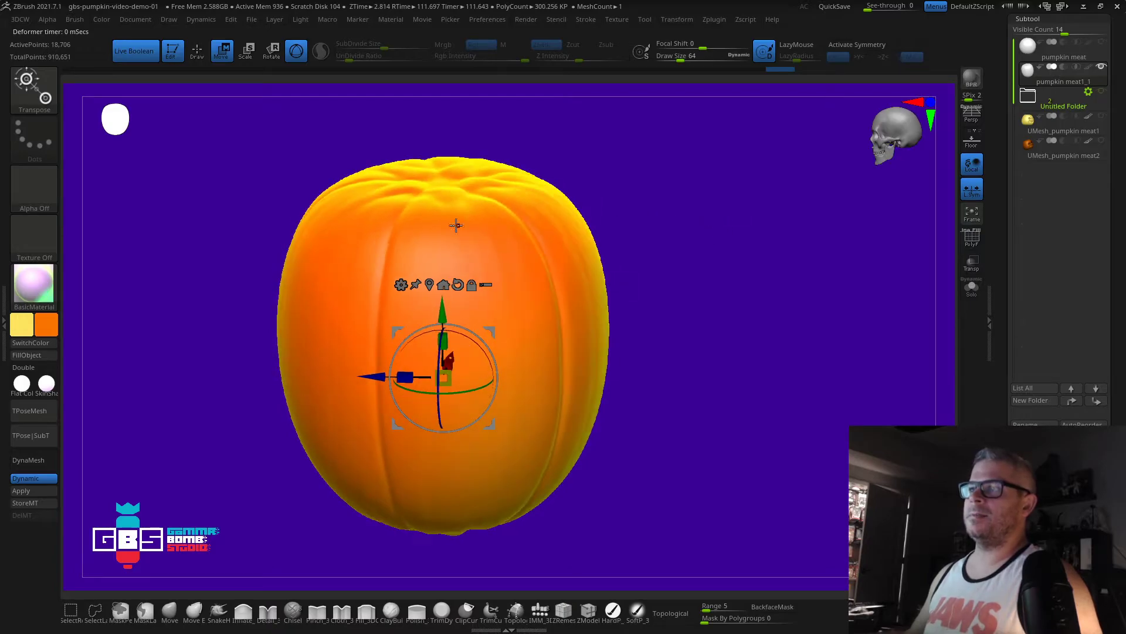
left_click_drag(194, 289, 202, 266, "shift")
left_click(401, 285)
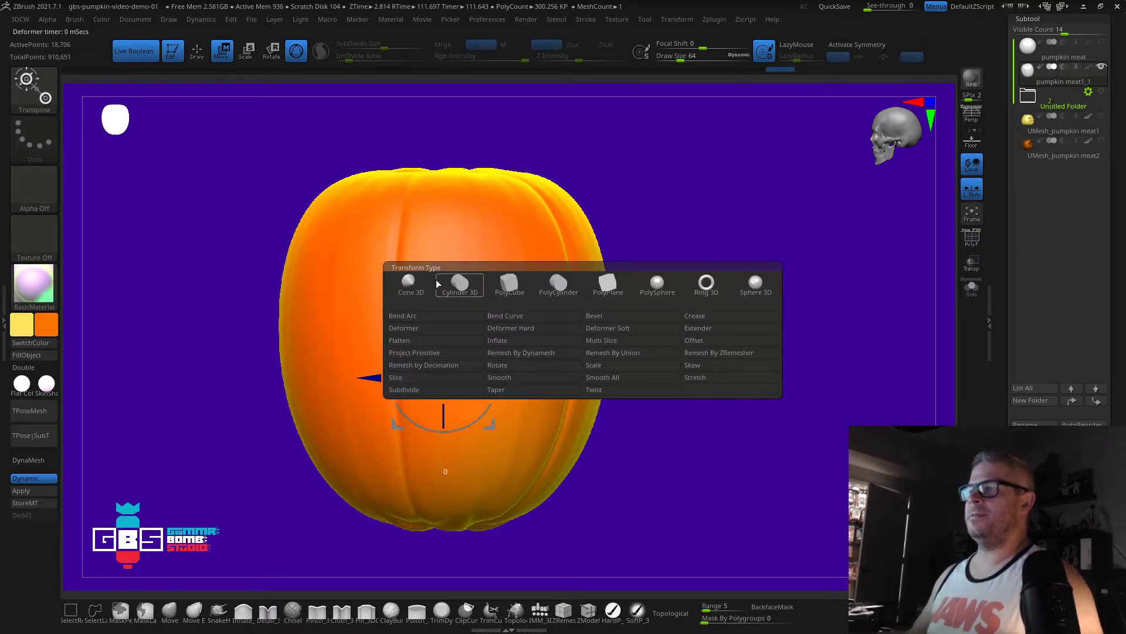
left_click(405, 327)
left_click_drag(728, 217, 691, 187)
key("ctrl")
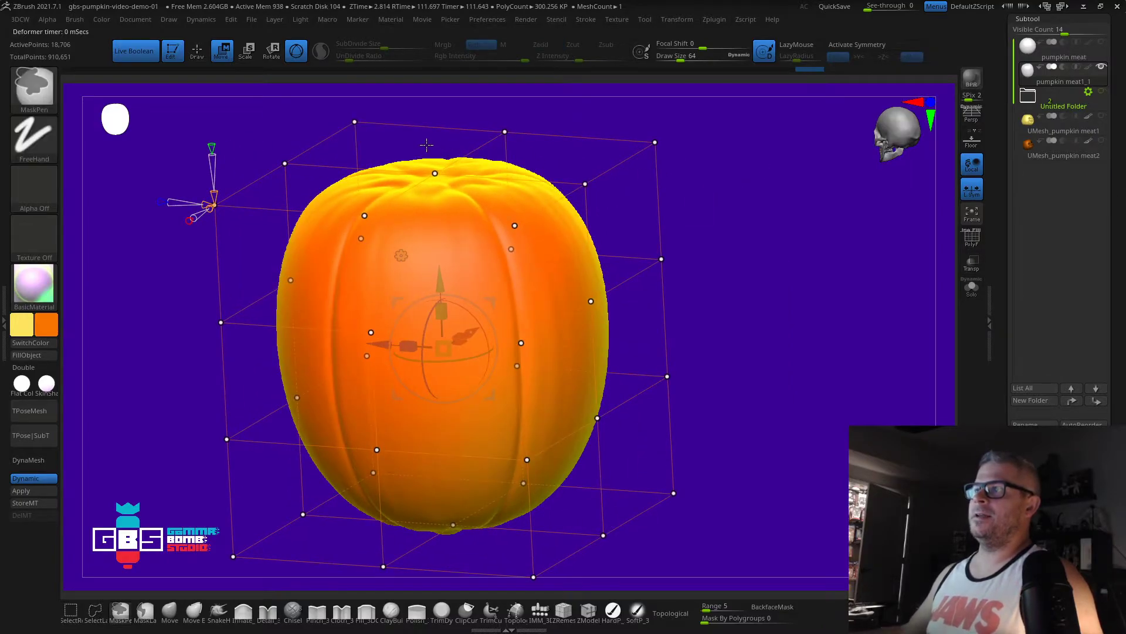
Step: Mask the lattice so that only the outer ring of top control points, without the centre point, stays active
left_click_drag(435, 176, 456, 192, "ctrl")
left_click_drag(731, 165, 718, 135)
left_click_drag(462, 105, 413, 204, "alt")
left_click_drag(667, 160, 558, 236, "shift")
left_click_drag(616, 177, 543, 238, "ctrl")
left_click_drag(698, 177, 593, 171)
left_click_drag(155, 146, 147, 205)
left_click_drag(146, 251, 303, 136, "ctrl")
left_click_drag(367, 108, 564, 221, "ctrl")
Step: Raise the outer ring of top lattice points by about 0.15 to lift the shoulders around the crown dent, and inspect the shape
left_click_drag(661, 234, 661, 159)
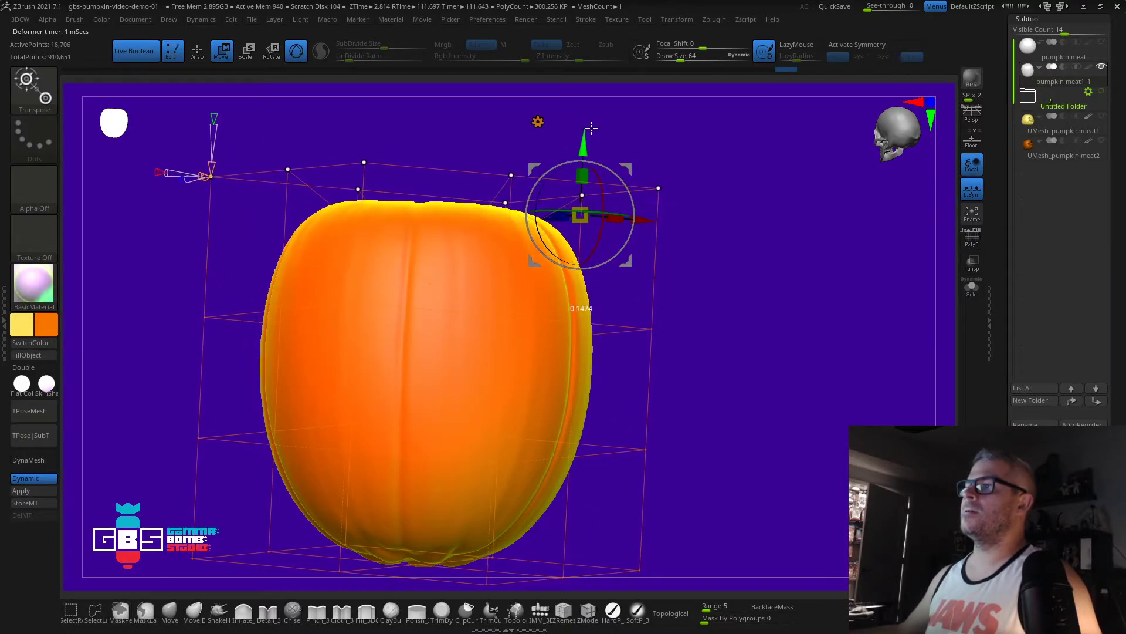
mouse_move(644, 118)
left_mouse_down()
mouse_move(678, 148)
mouse_move(644, 151)
left_mouse_up()
key("q")
mouse_move(761, 288)
left_mouse_down()
mouse_move(741, 307)
mouse_move(762, 317)
mouse_move(678, 332)
mouse_move(671, 284)
mouse_move(694, 307)
mouse_move(651, 342)
mouse_move(661, 352)
mouse_move(643, 305)
mouse_move(669, 319)
mouse_move(681, 294)
mouse_move(716, 342)
mouse_move(709, 330)
mouse_move(702, 348)
left_mouse_up()
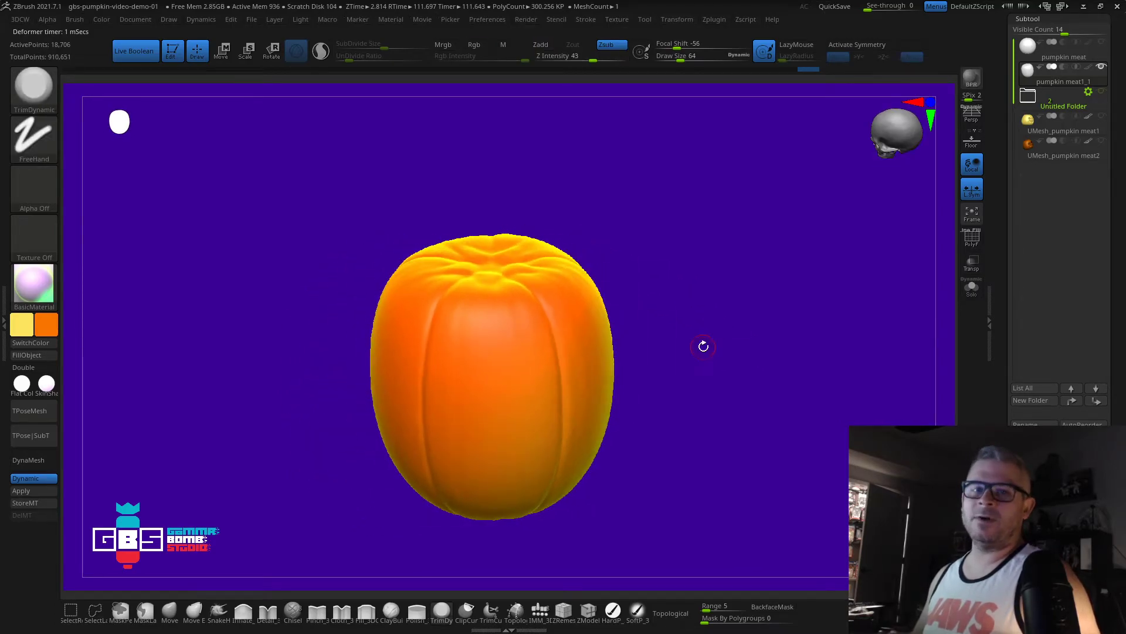
key("w")
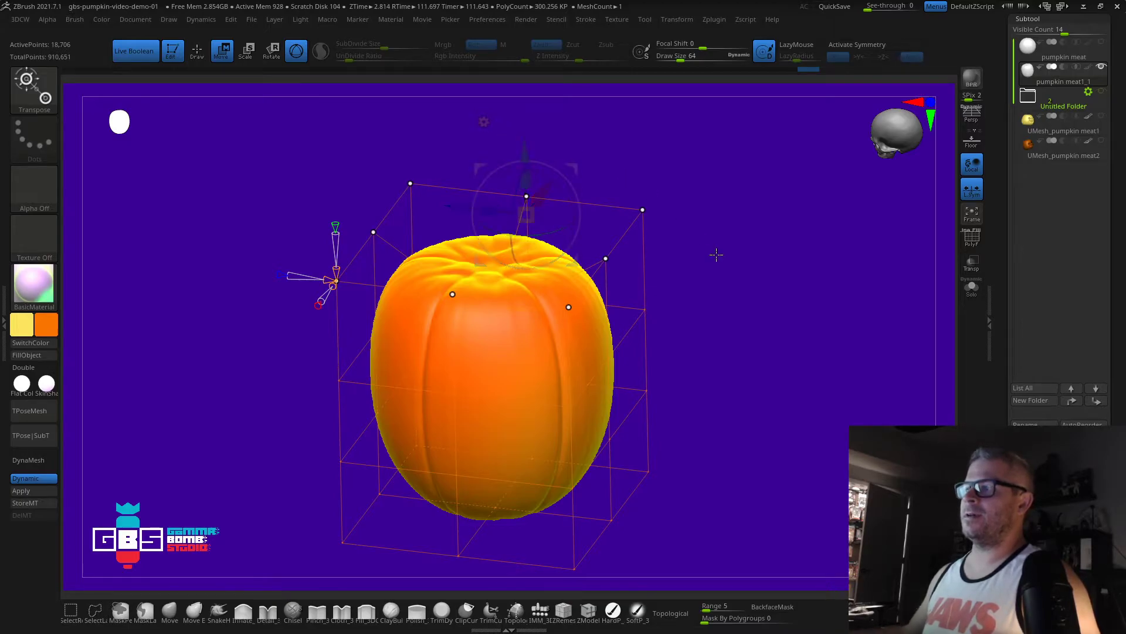
left_click_drag(701, 238, 752, 258, "shift")
key("q")
left_click_drag(717, 448, 616, 432)
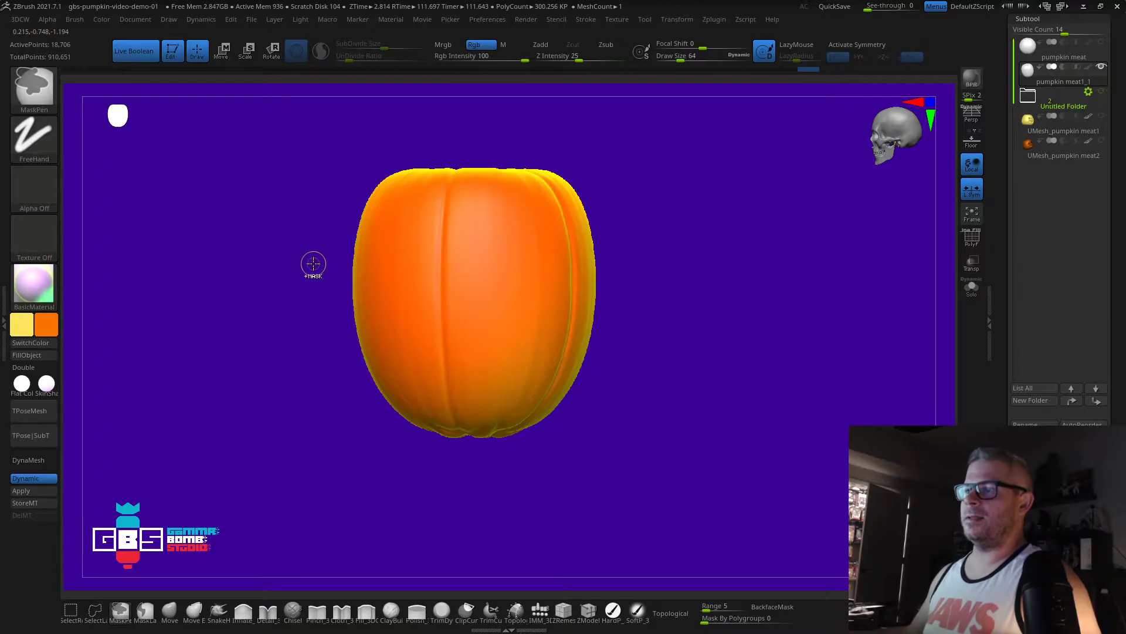
Step: Accept the shoulder deformation and apply a fresh Deformer lattice to the pumpkin
key("w")
left_click_drag(251, 203, 242, 279, "alt")
left_click(420, 155)
left_click(595, 155)
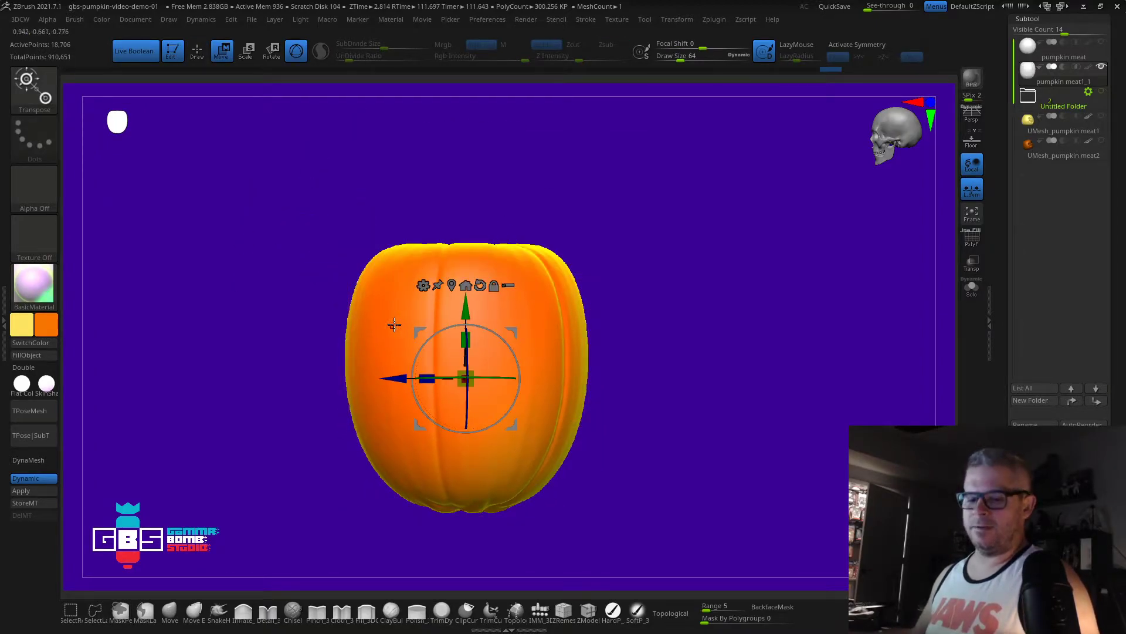
left_click(424, 285)
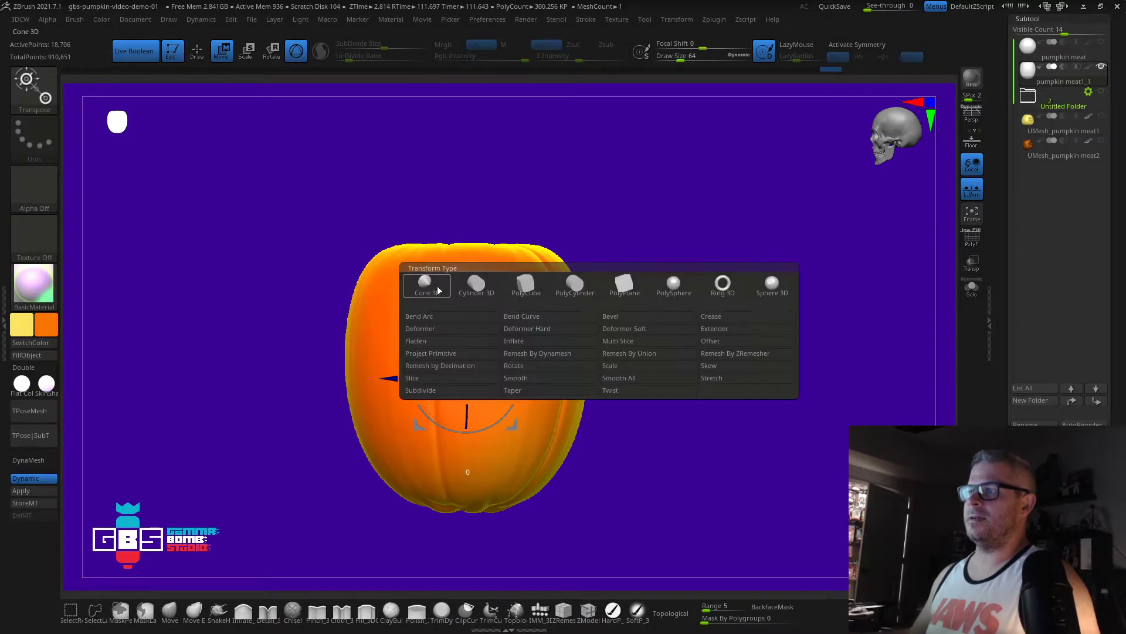
left_click(427, 329)
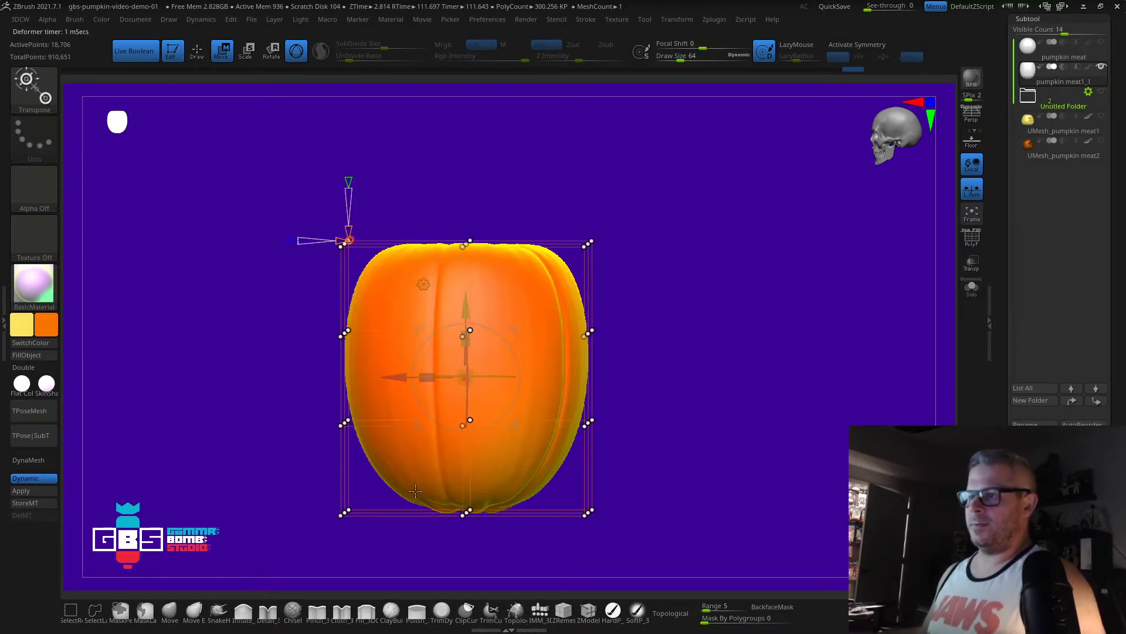
Step: Isolate the second-lowest row of lattice control points by masking all the other rows
left_click_drag(258, 368, 753, 169, "ctrl")
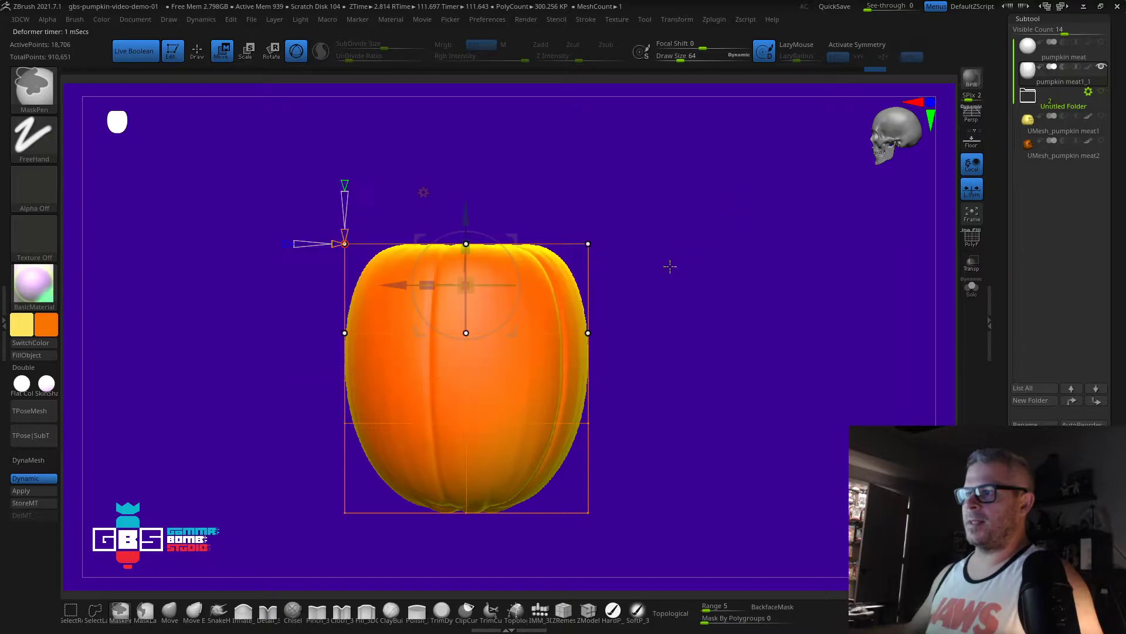
left_click_drag(243, 294, 644, 203, "ctrl")
left_click_drag(280, 362, 782, 284, "ctrl+alt")
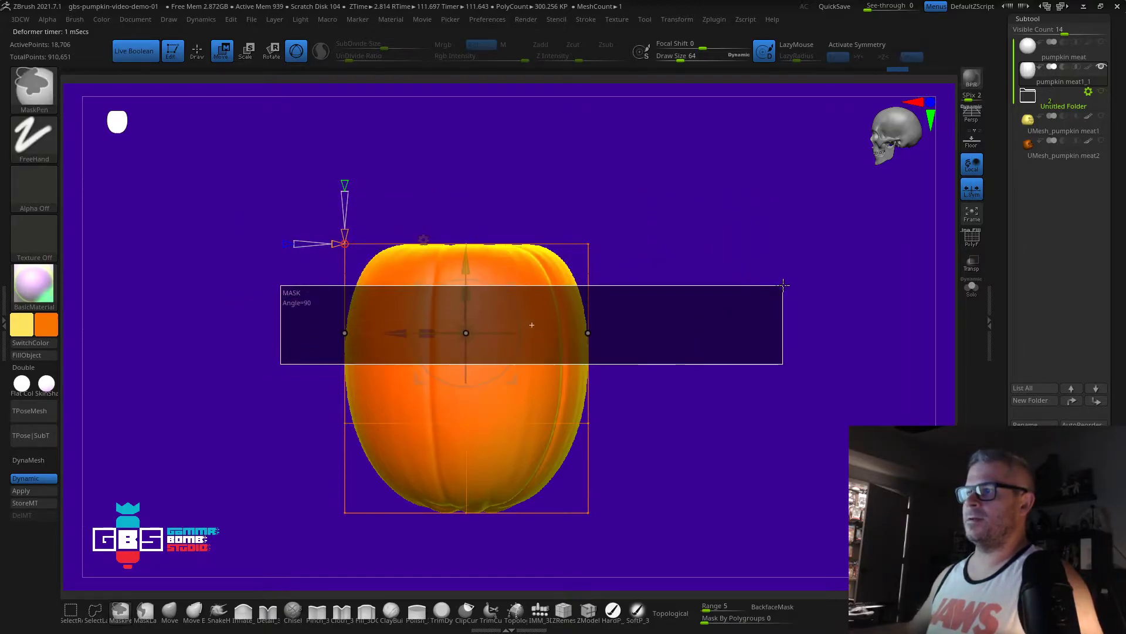
left_click_drag(249, 404, 737, 558, "ctrl")
mouse_move(469, 404)
left_mouse_down()
mouse_move(469, 429)
mouse_move(469, 403)
left_mouse_up()
left_click(302, 540, "ctrl")
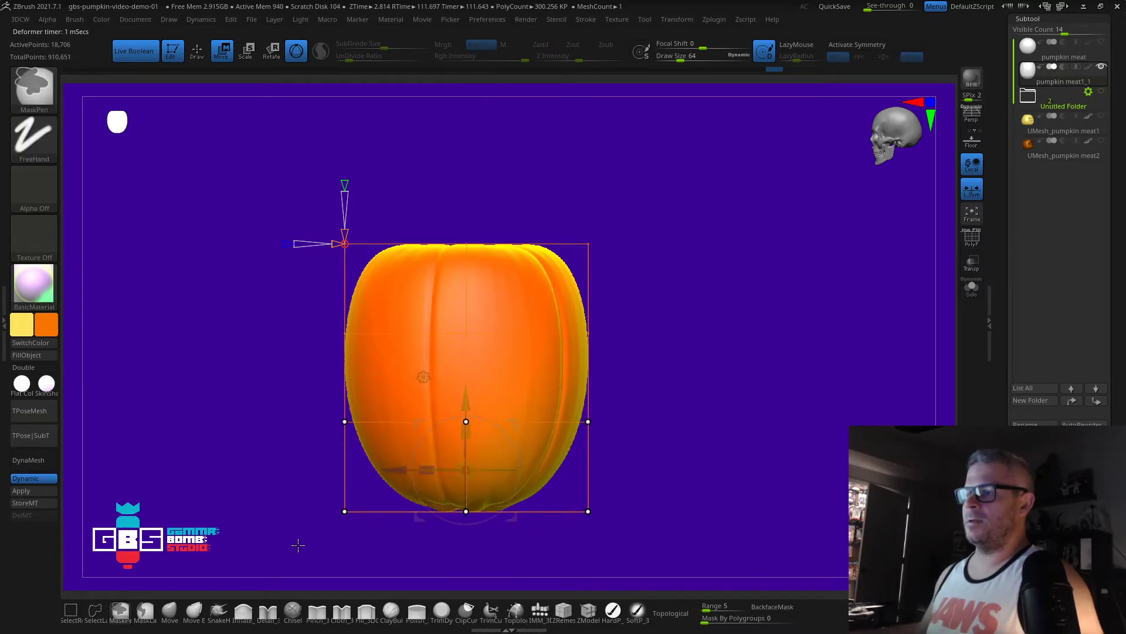
Step: Lower the isolated lattice row almost to the bottom row and scale it by about 1.01 to square off the pumpkin's base
left_click_drag(468, 356, 463, 417)
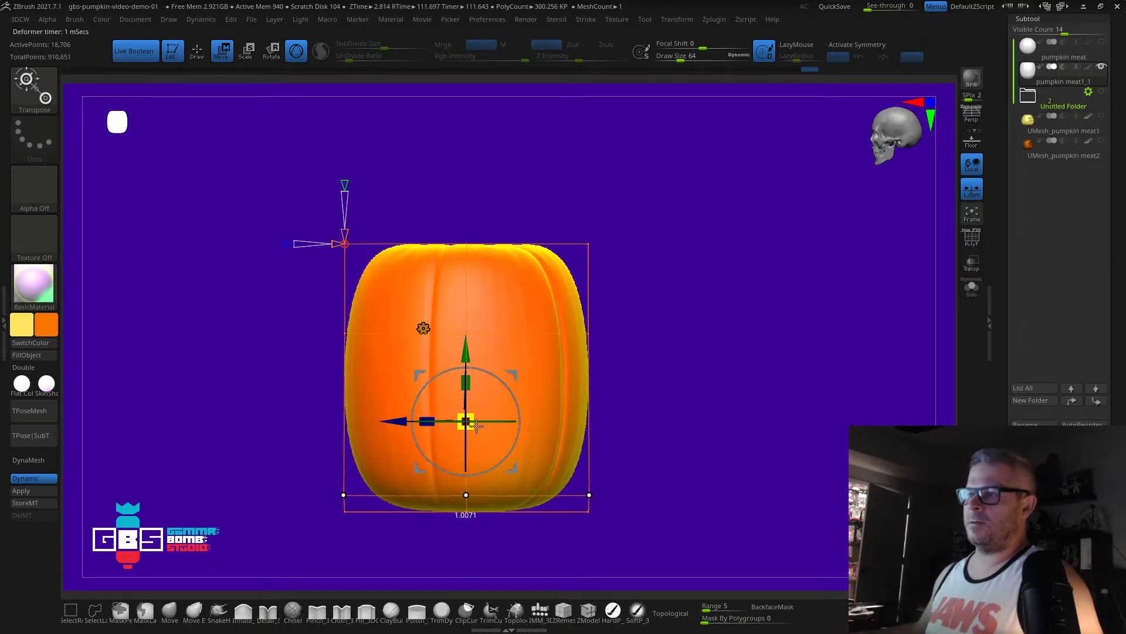
left_click_drag(466, 343, 463, 350)
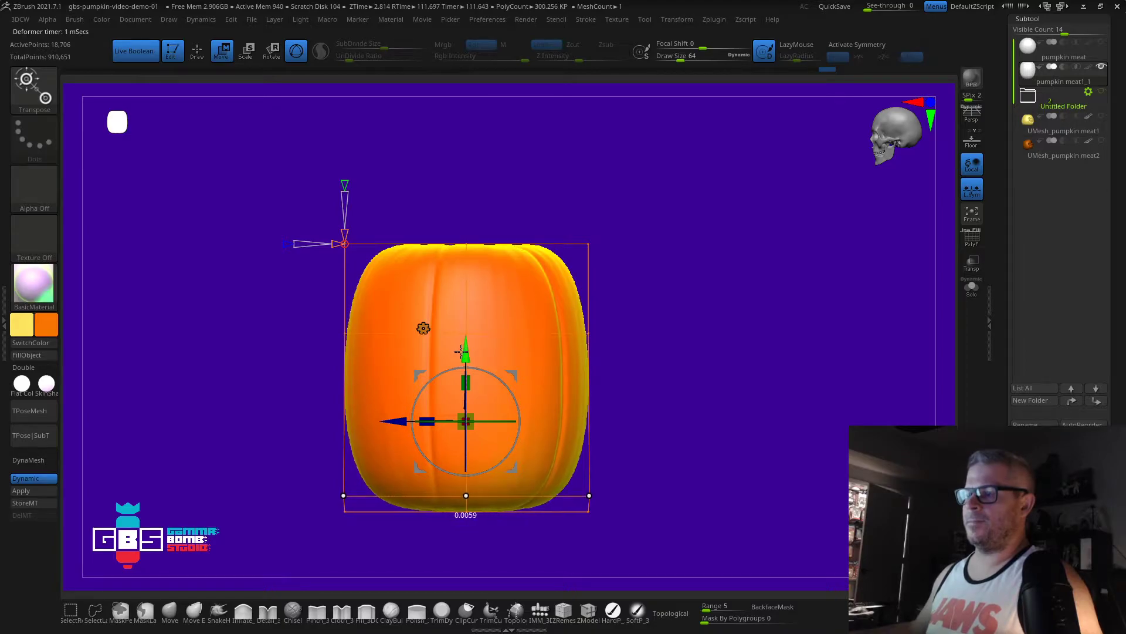
key("q")
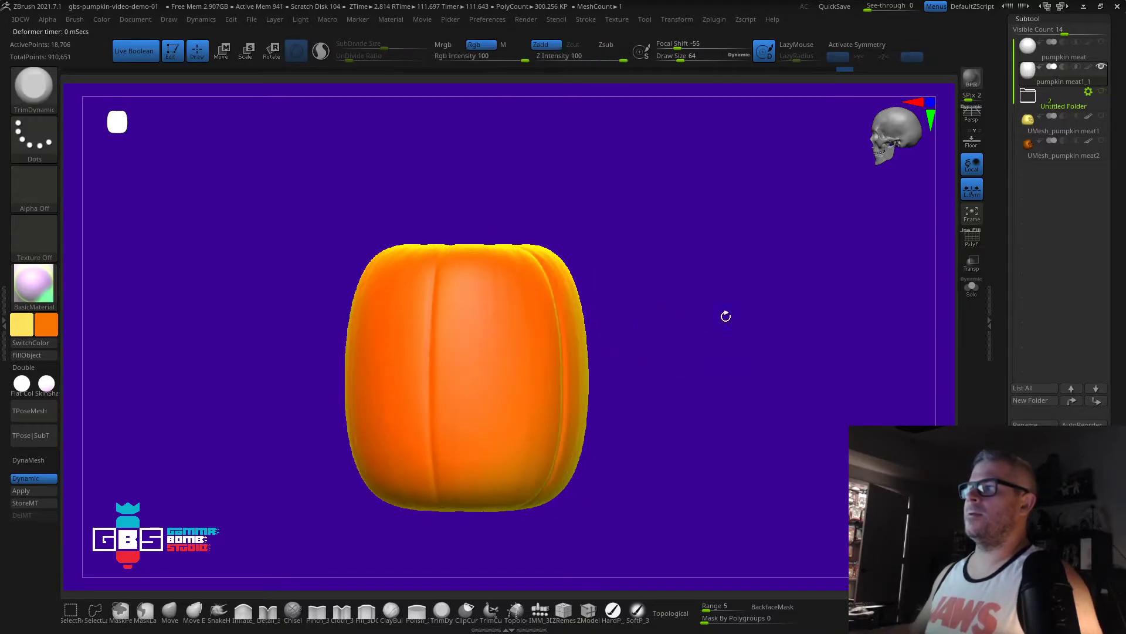
mouse_move(679, 263)
left_mouse_down("shift")
mouse_move(751, 254)
mouse_move(695, 273)
mouse_move(686, 289)
mouse_move(606, 276)
left_mouse_up("shift")
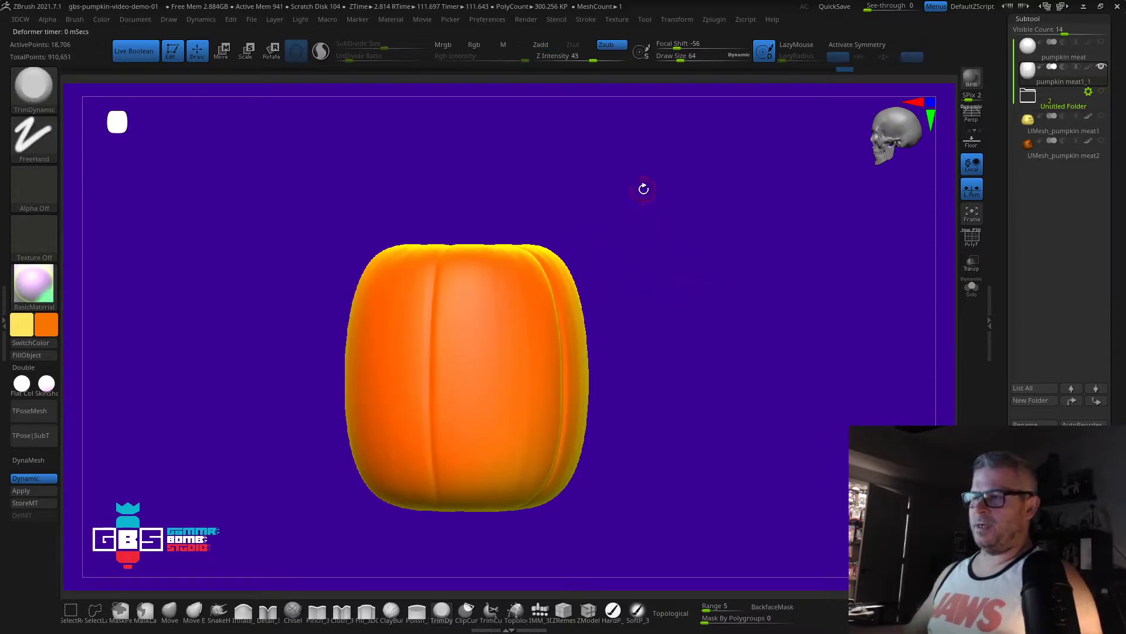
Step: Show the Move gizmo on the pumpkin subtool, leave its current deformer and apply the Bend Curve deformer
key("w")
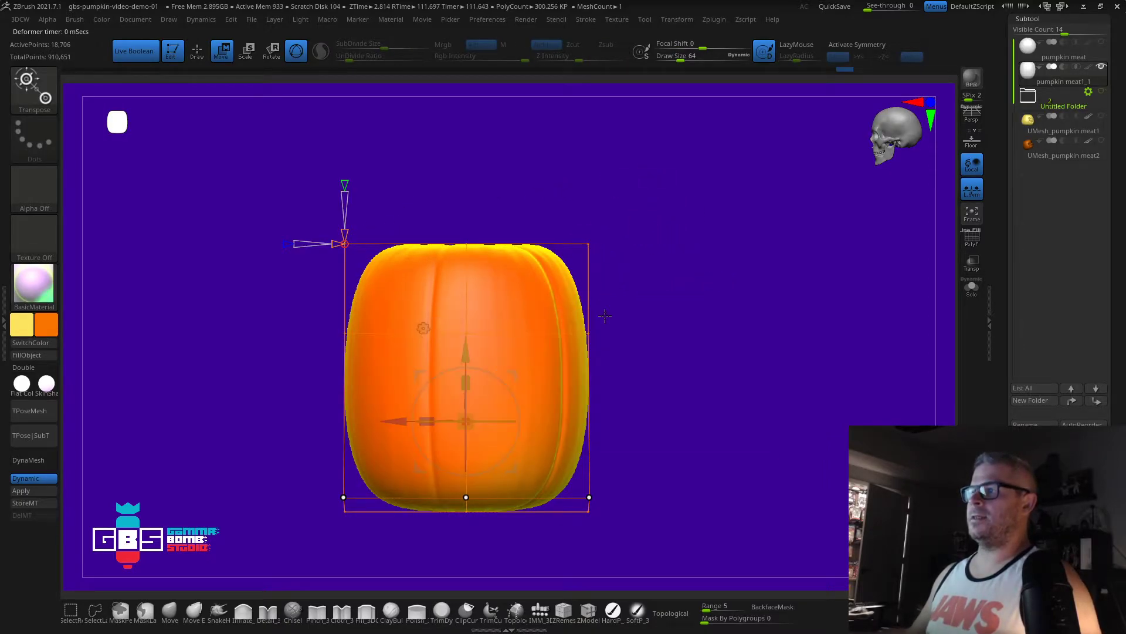
left_click(424, 327)
left_click(600, 328)
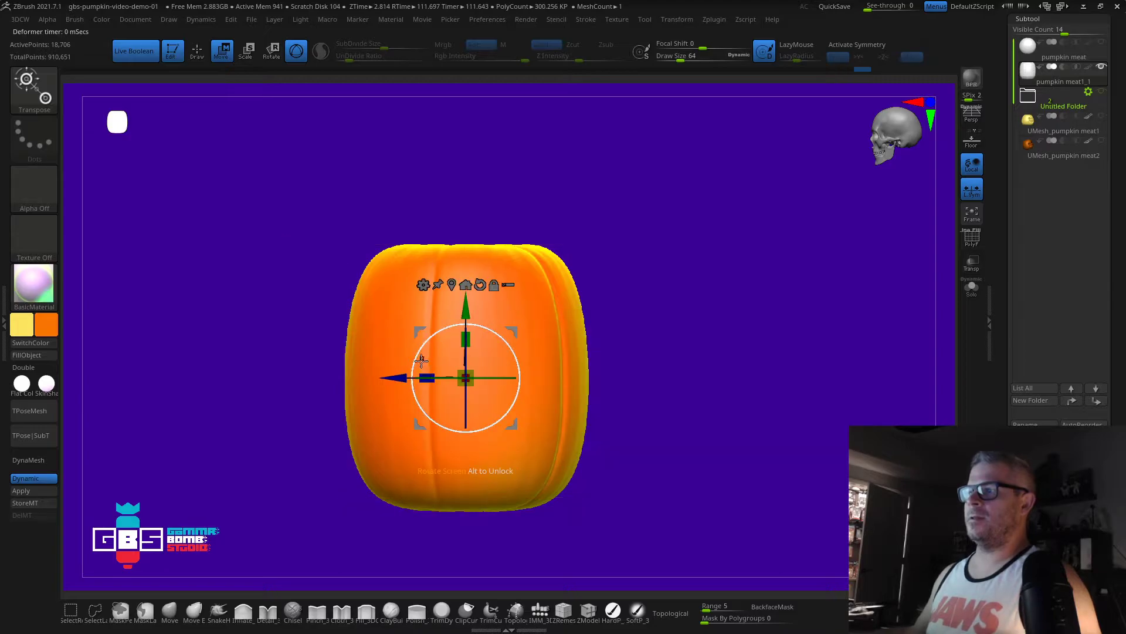
left_click(423, 285)
left_click(512, 318)
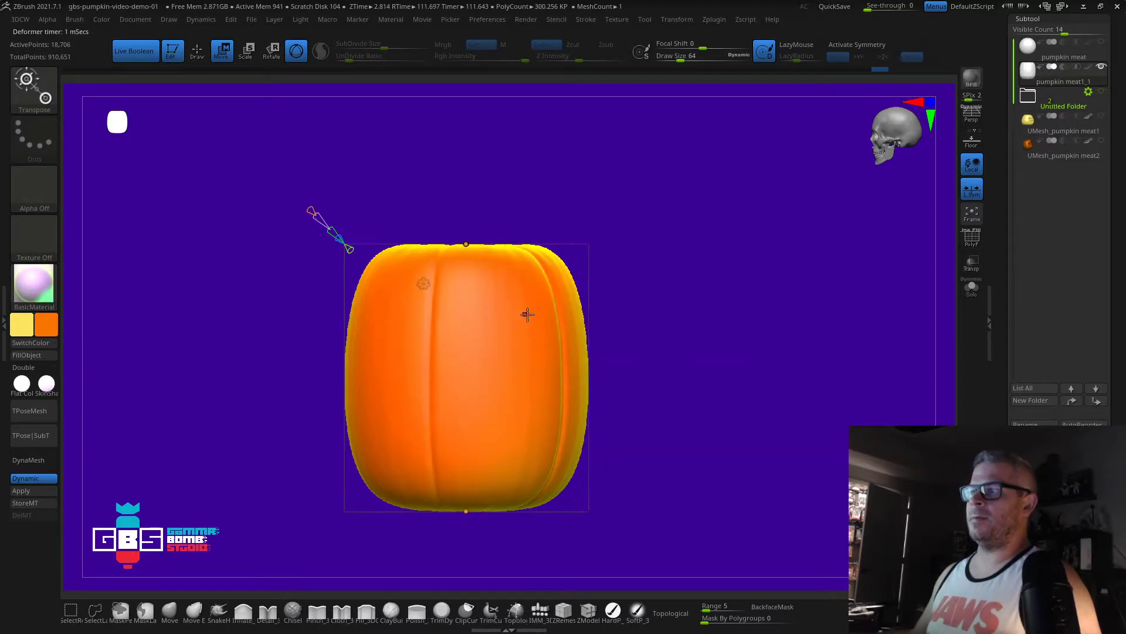
left_click_drag(672, 281, 674, 245)
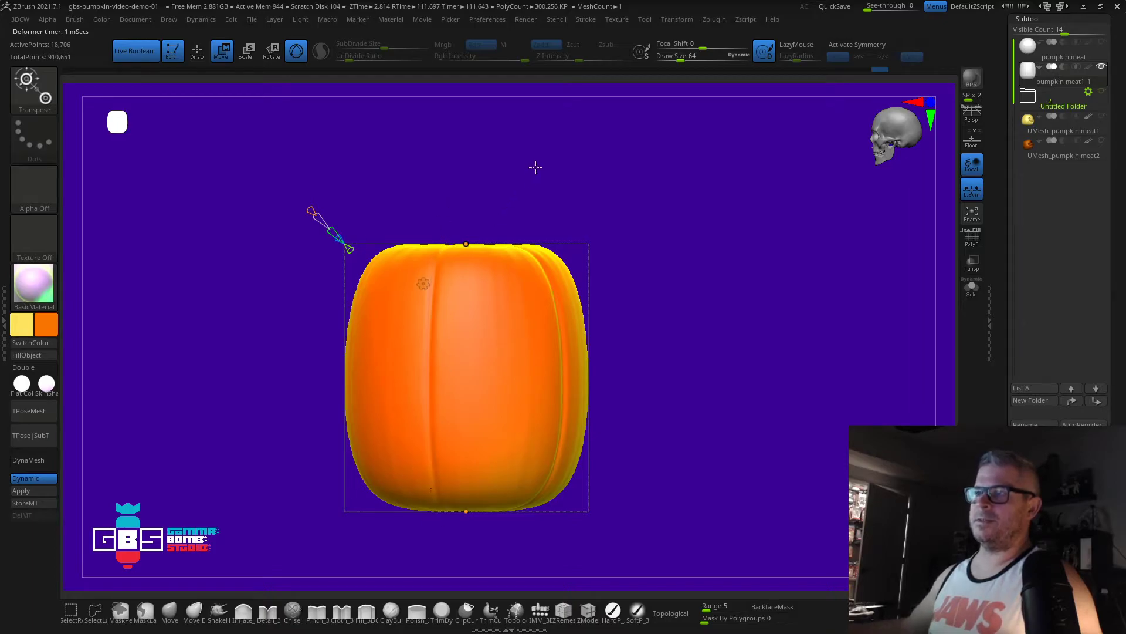
left_click_drag(527, 189, 556, 177)
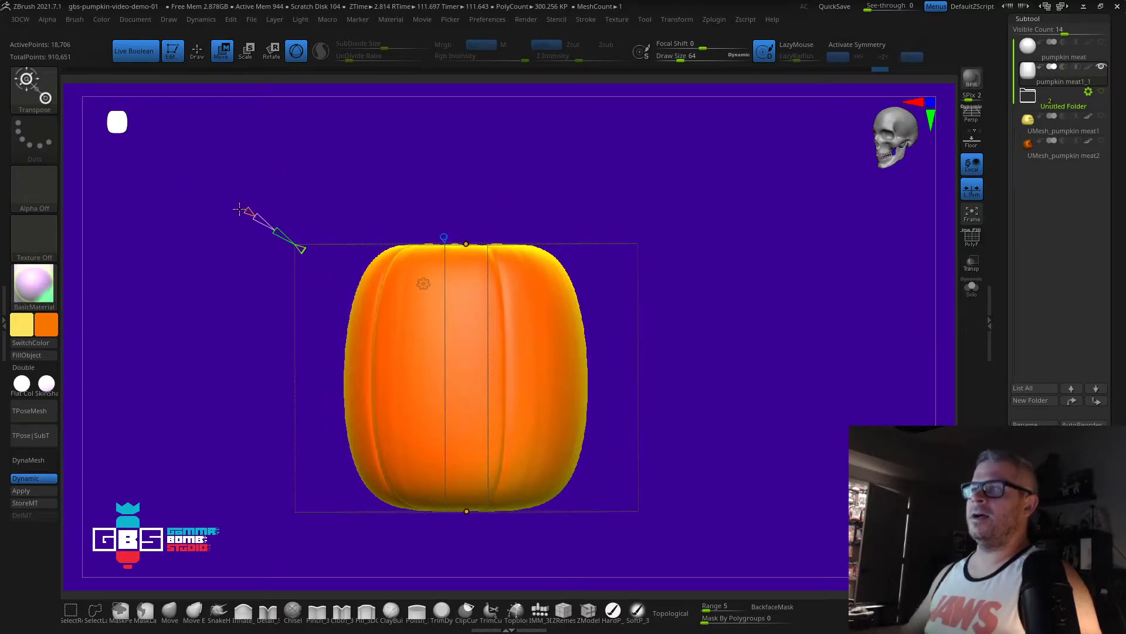
left_click_drag(518, 215, 458, 224)
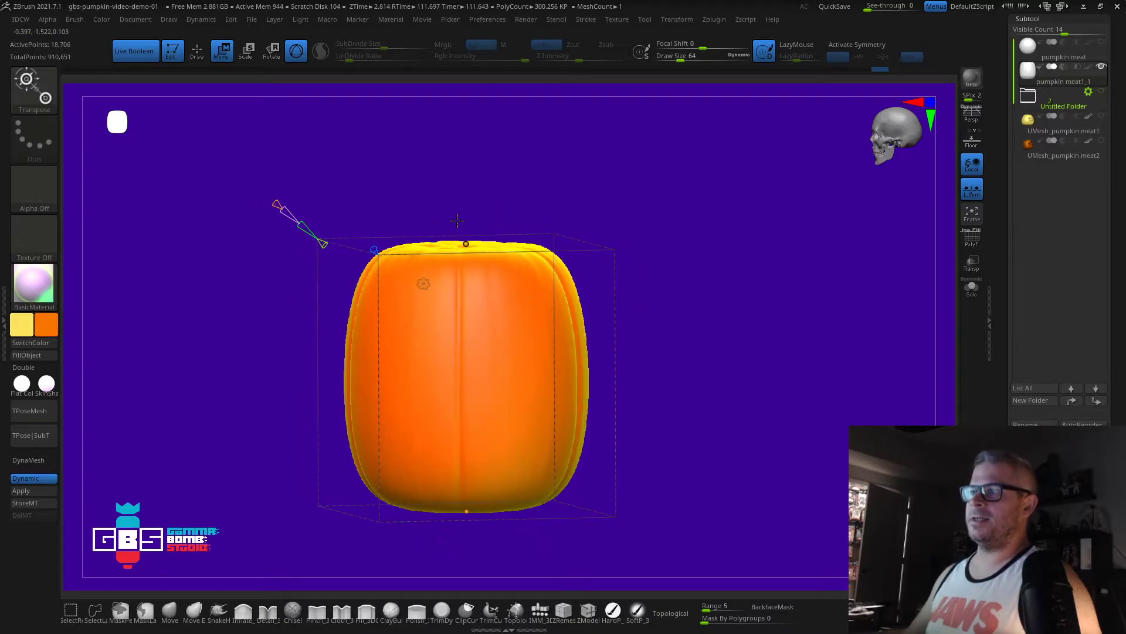
left_click_drag(691, 309, 685, 309)
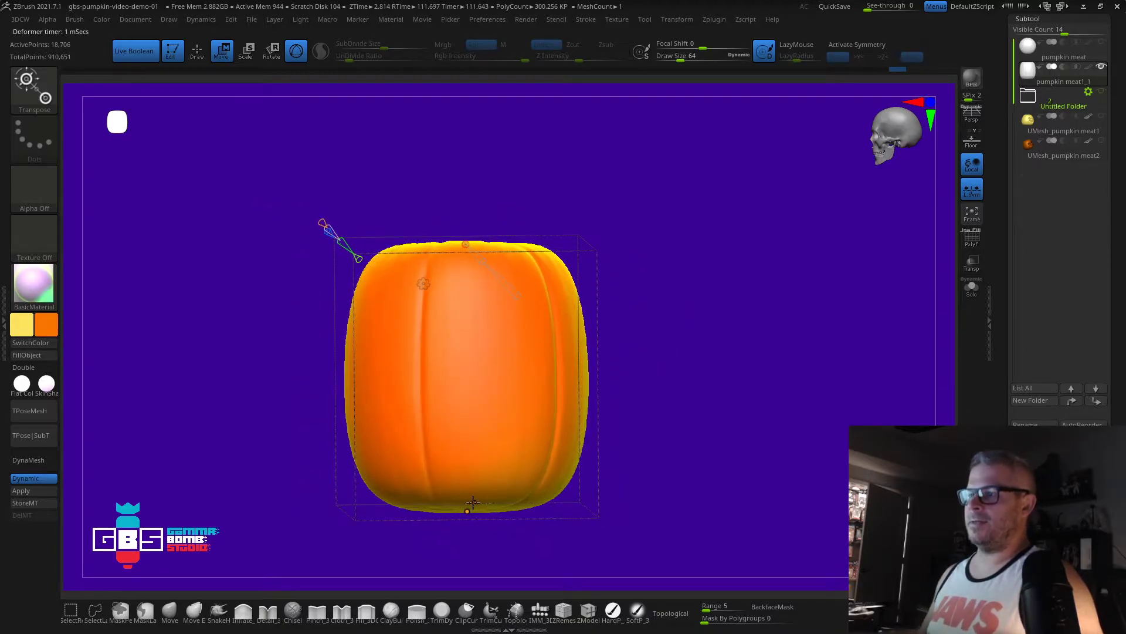
Step: Try stretching the pumpkin upward by pulling the bend curve's top point, and undo the change
left_click_drag(588, 249, 612, 189)
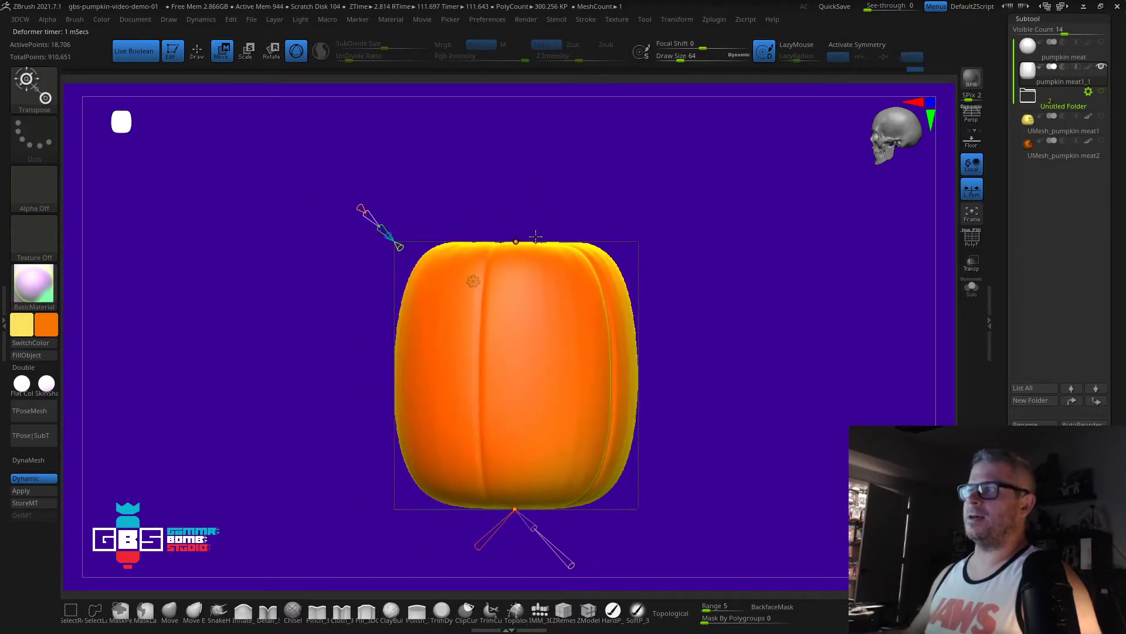
left_click_drag(516, 241, 588, 162)
left_click_drag(674, 212, 637, 218)
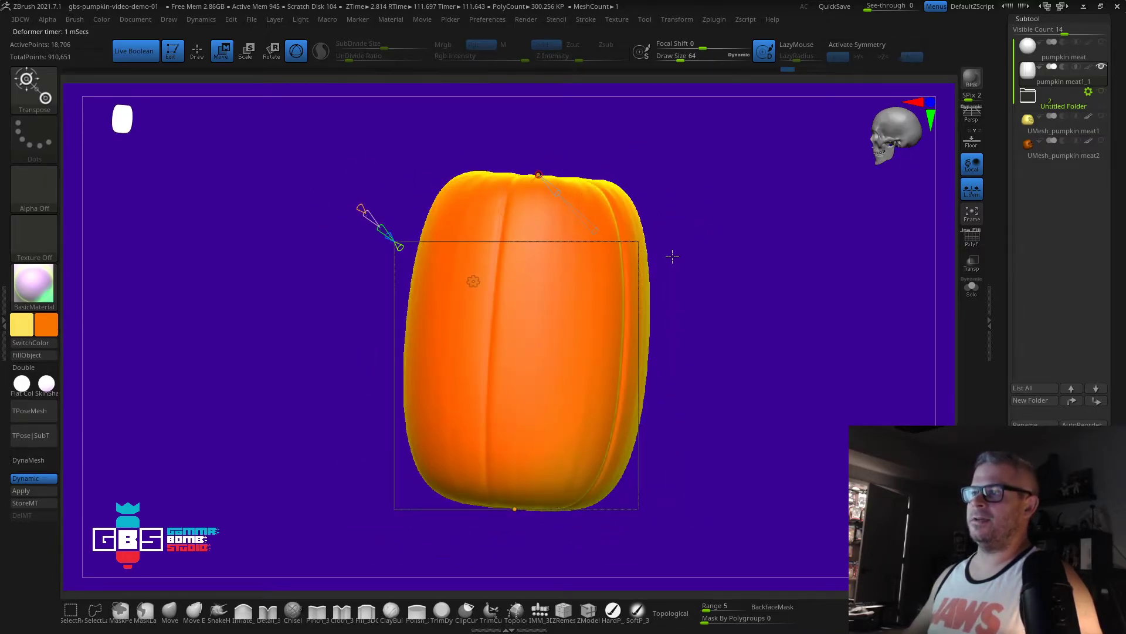
key("ctrl+z")
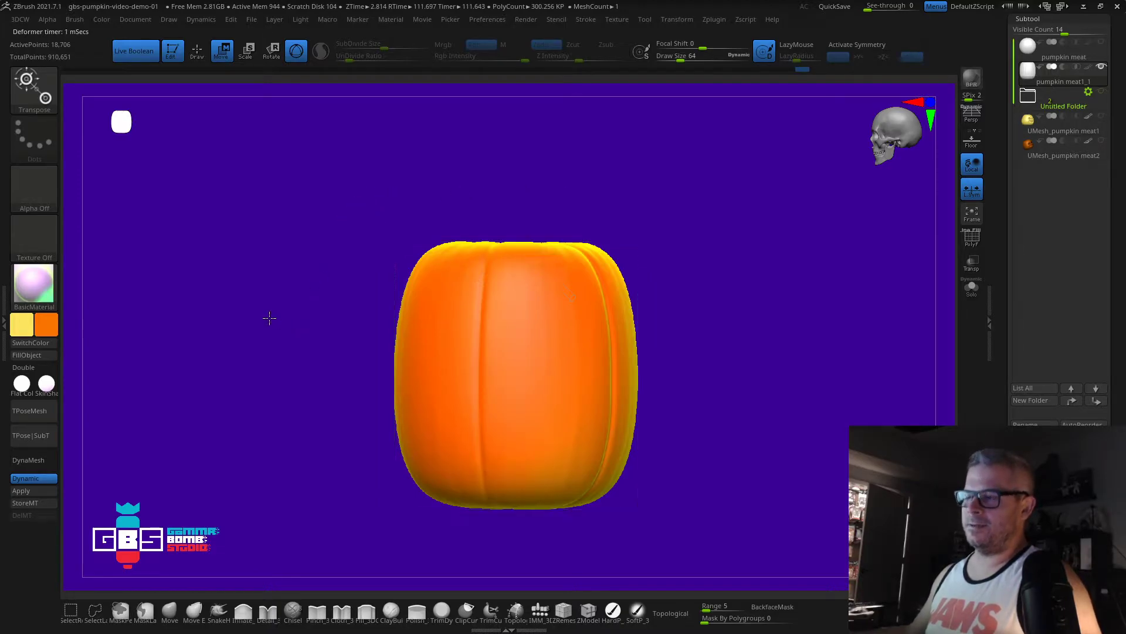
Step: Bend the pumpkin by moving the curve's top point sideways and then offsetting its middle point
left_click_drag(282, 319, 241, 304, "alt")
mouse_move(665, 324)
left_mouse_down()
mouse_move(699, 327)
mouse_move(684, 326)
left_mouse_up()
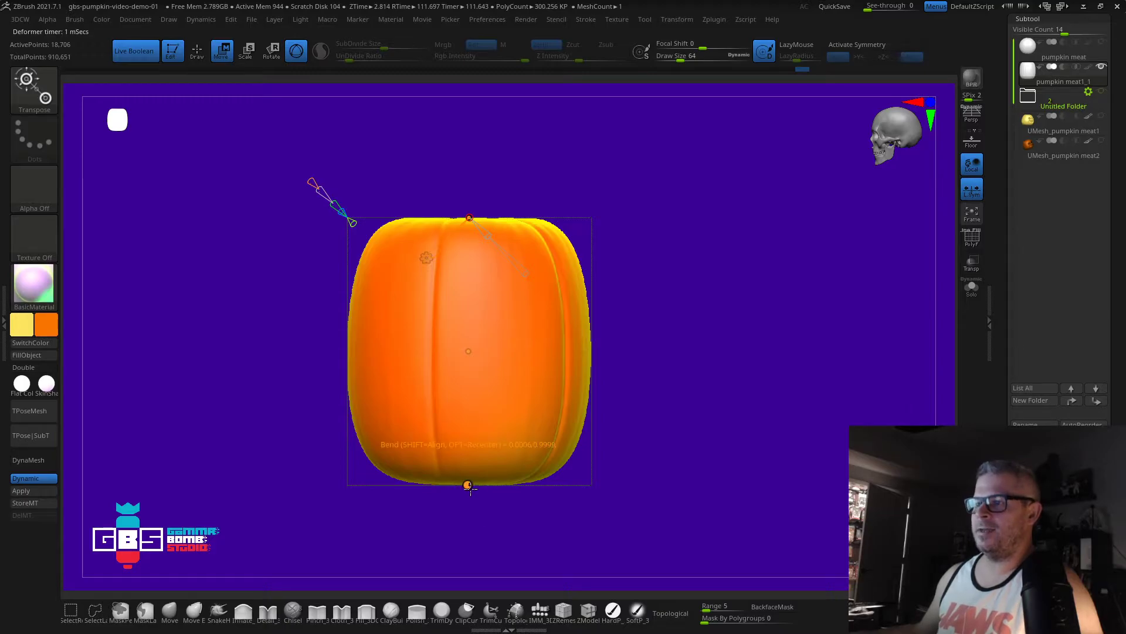
left_click_drag(470, 215, 540, 194)
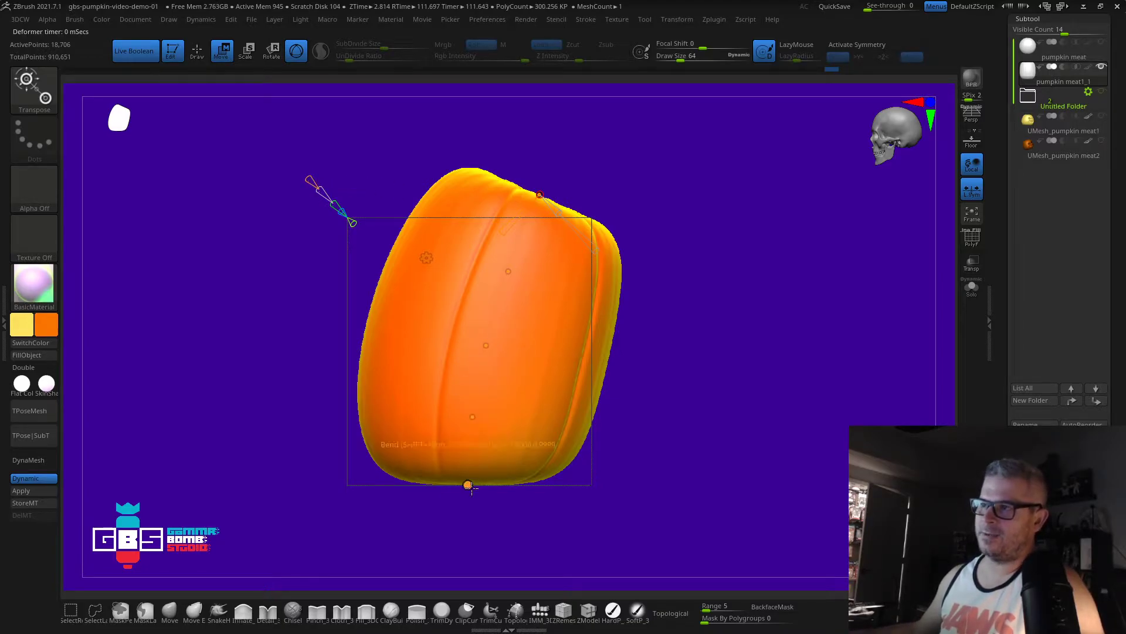
left_click_drag(486, 345, 551, 356)
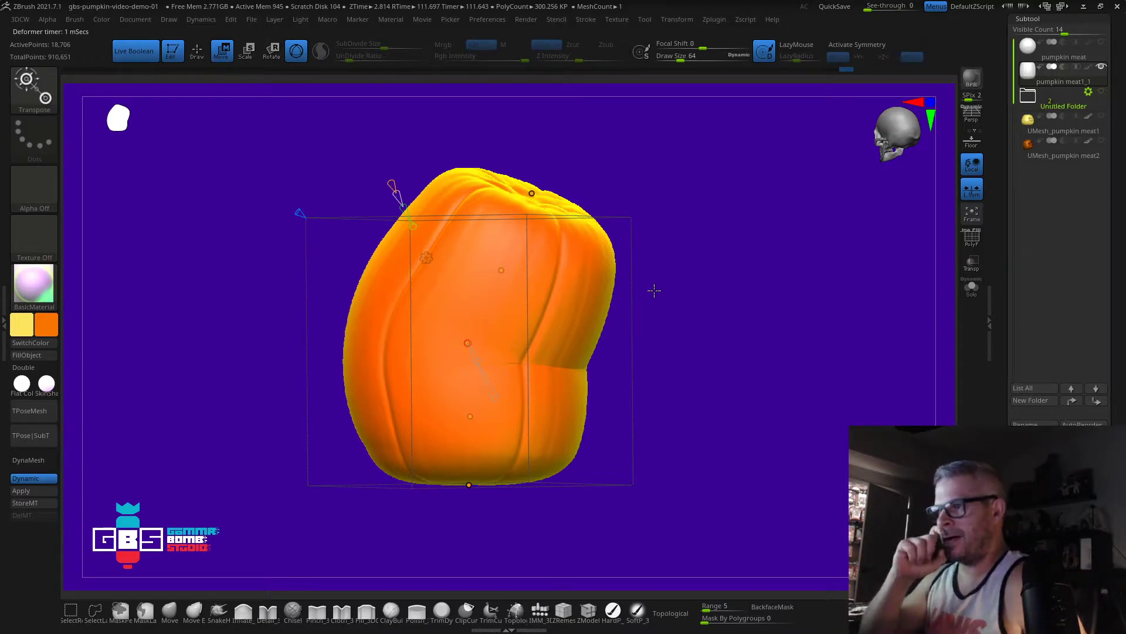
left_click_drag(749, 277, 605, 317)
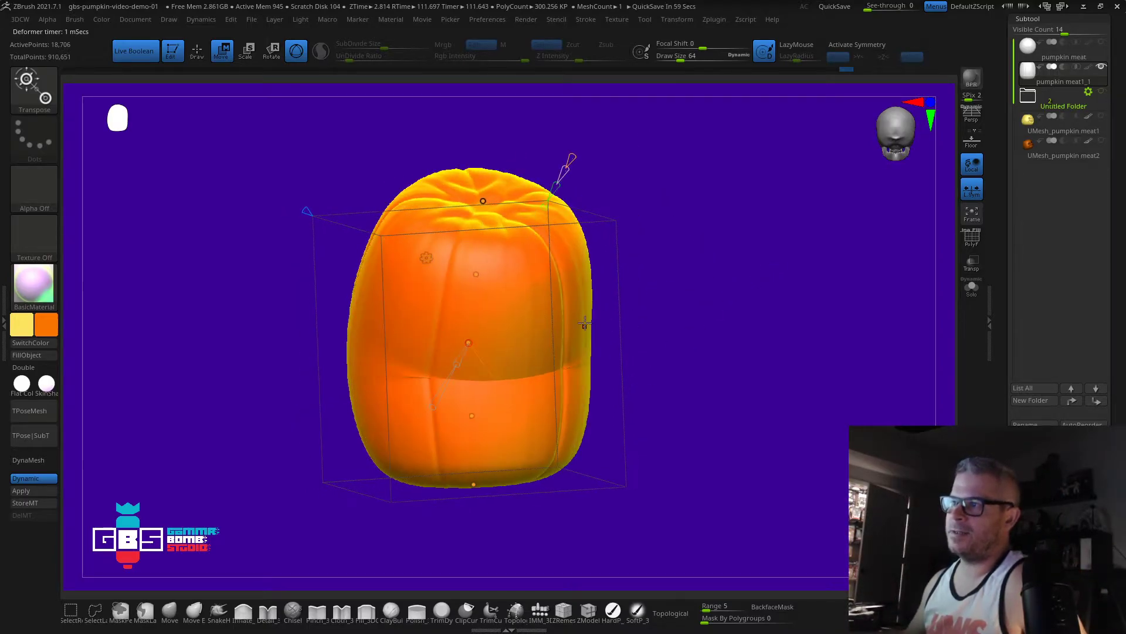
left_click_drag(578, 367, 720, 315)
mouse_move(601, 366)
left_mouse_down()
mouse_move(706, 355)
mouse_move(591, 362)
left_mouse_up()
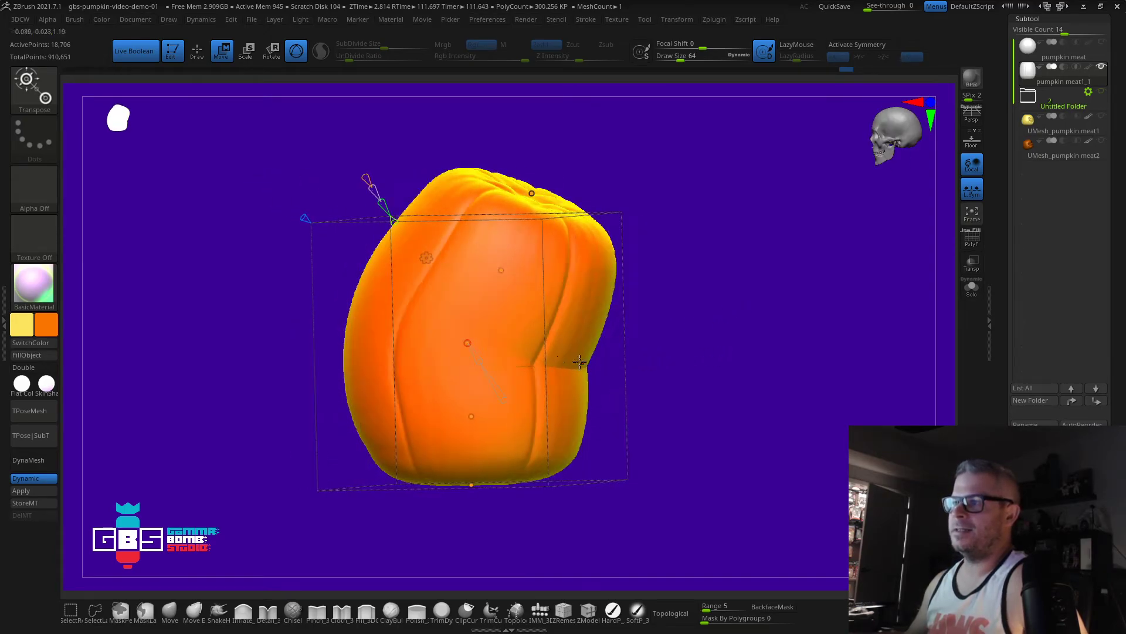
left_click_drag(669, 336, 645, 246)
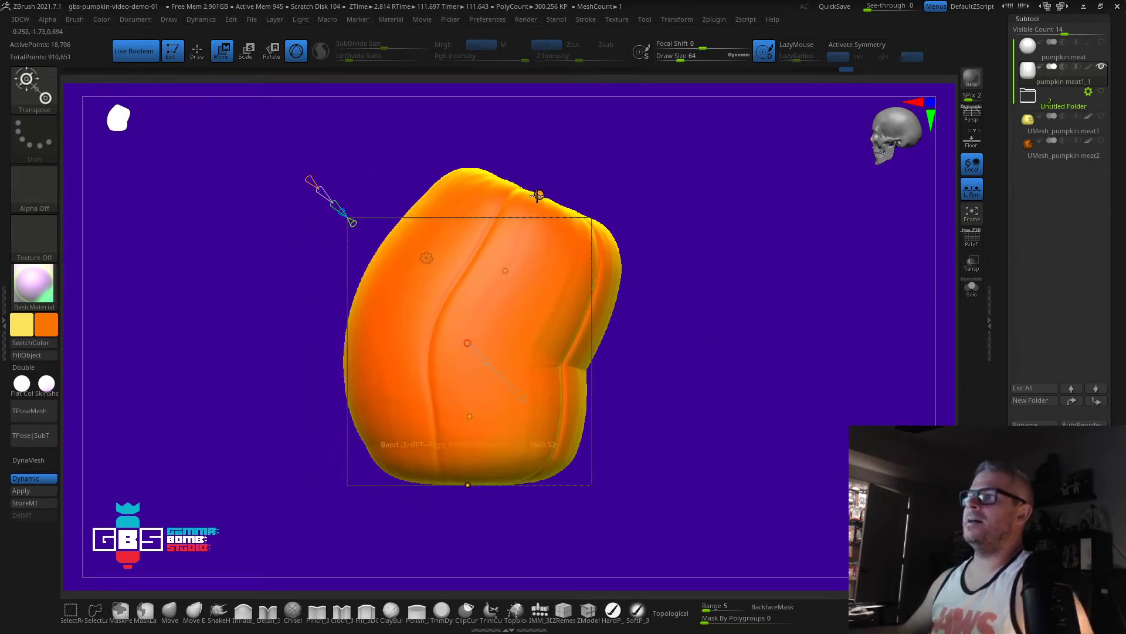
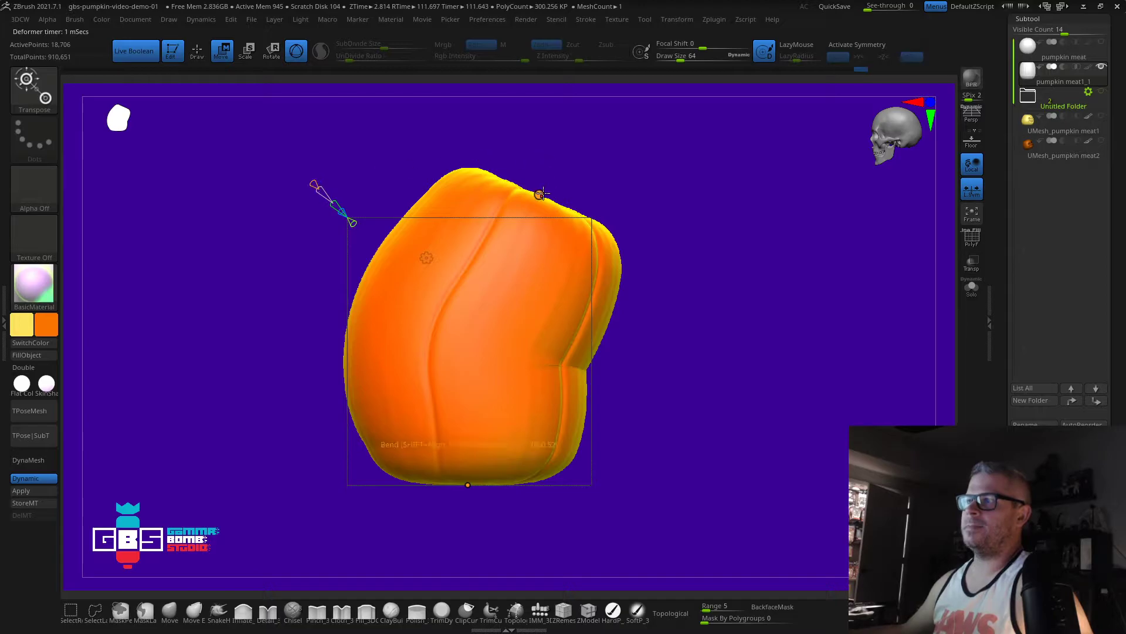
left_click_drag(539, 195, 538, 194)
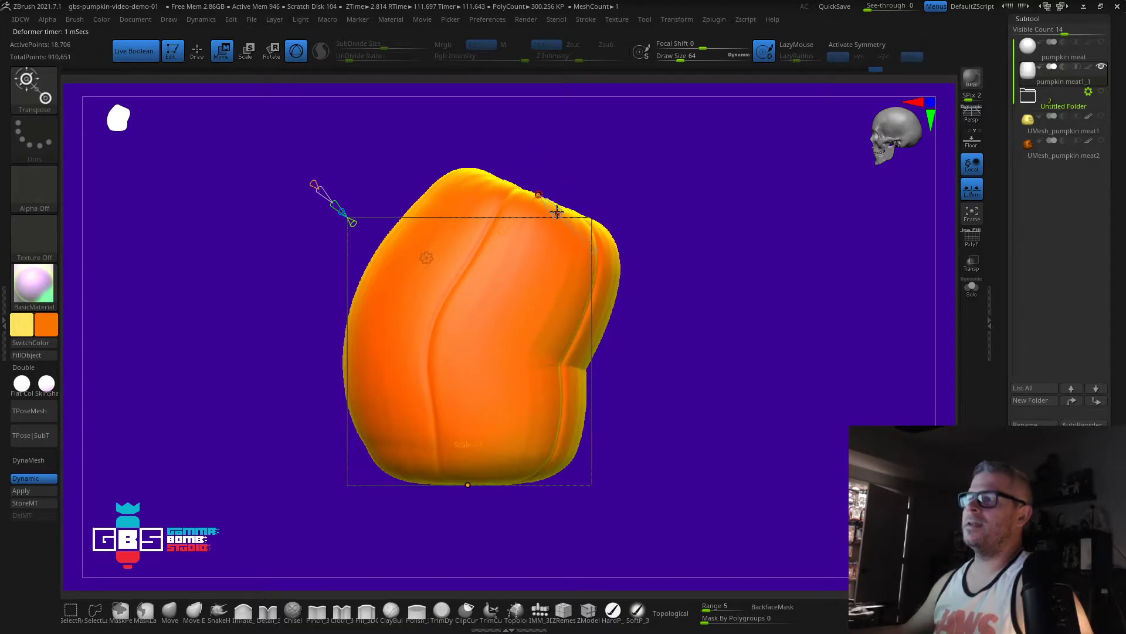
left_click_drag(631, 195, 651, 193)
left_click_drag(735, 374, 693, 369)
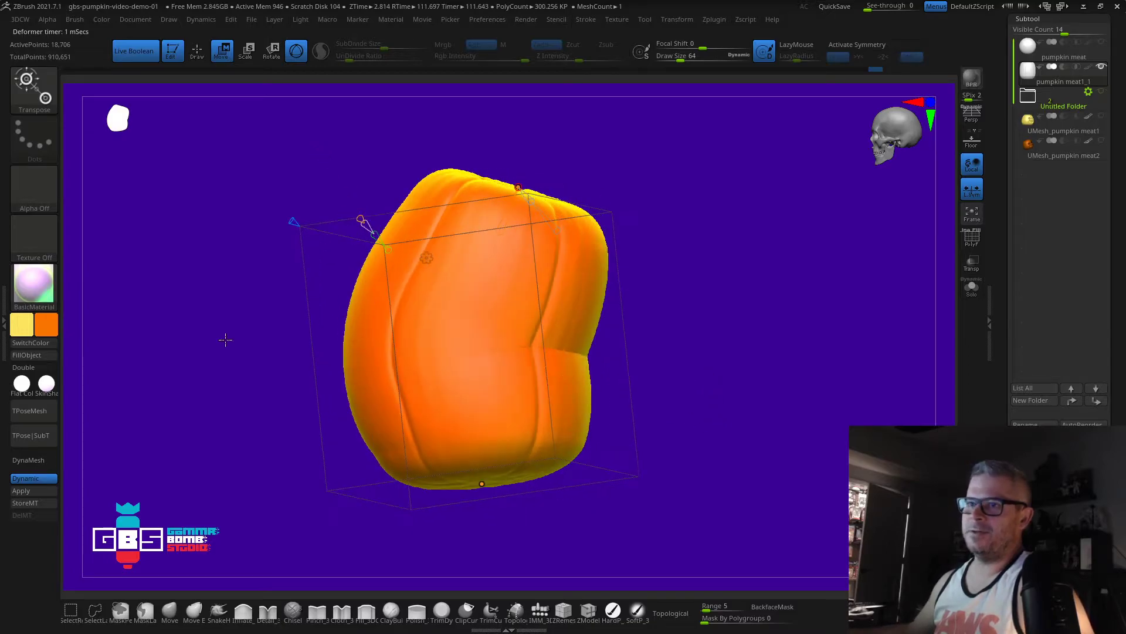
Step: Swap the main and secondary colors and set the main color to light blue so the deformer handles stand out
left_click(35, 342)
left_click(42, 345)
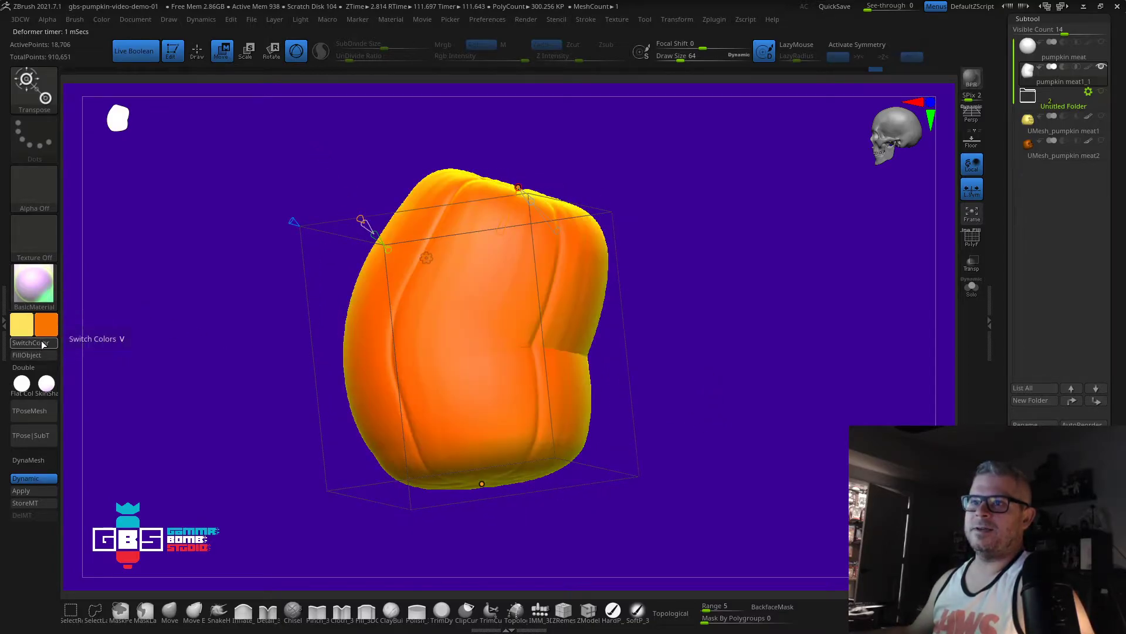
left_click(41, 344)
left_click(46, 327)
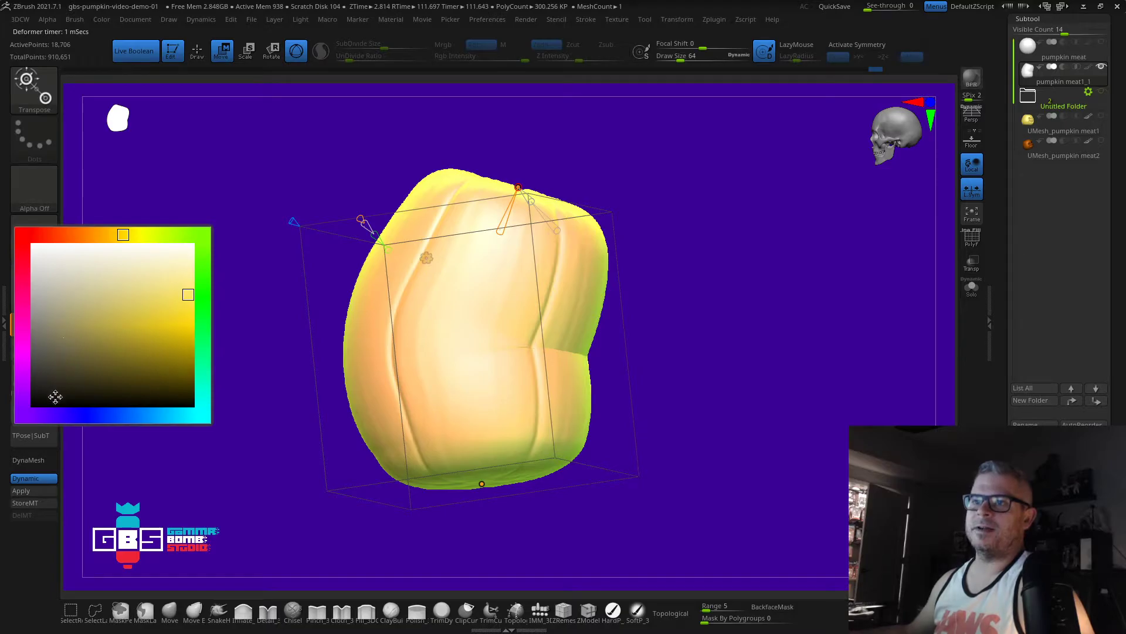
left_click(101, 412)
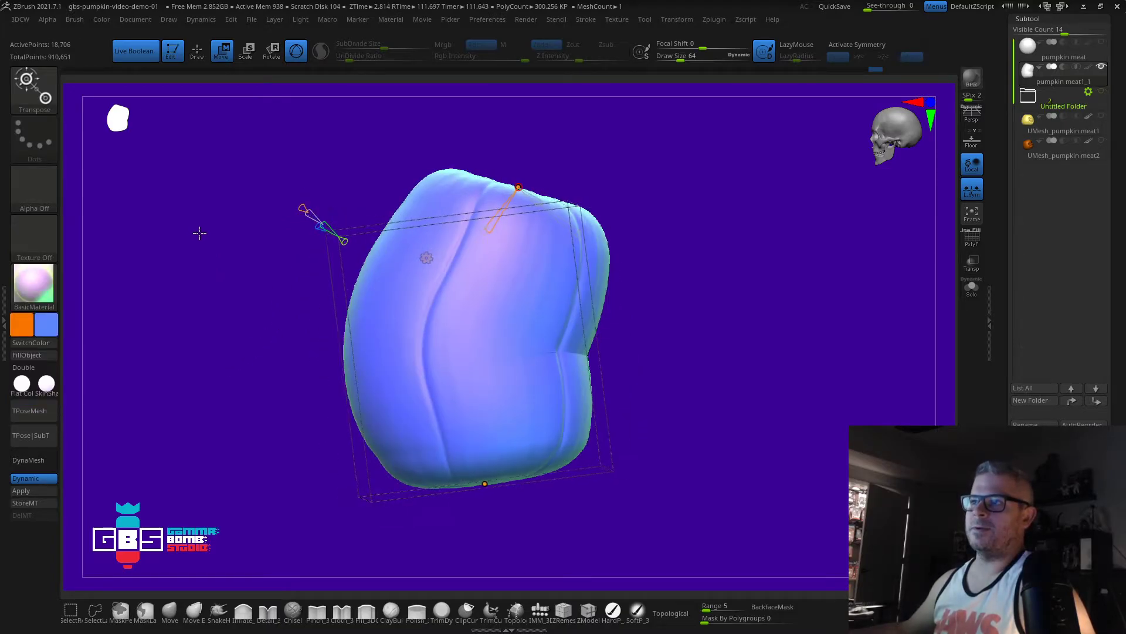
Step: Adjust the bent pumpkin's twist with the handle at the curve's top point
left_click_drag(625, 165, 611, 178)
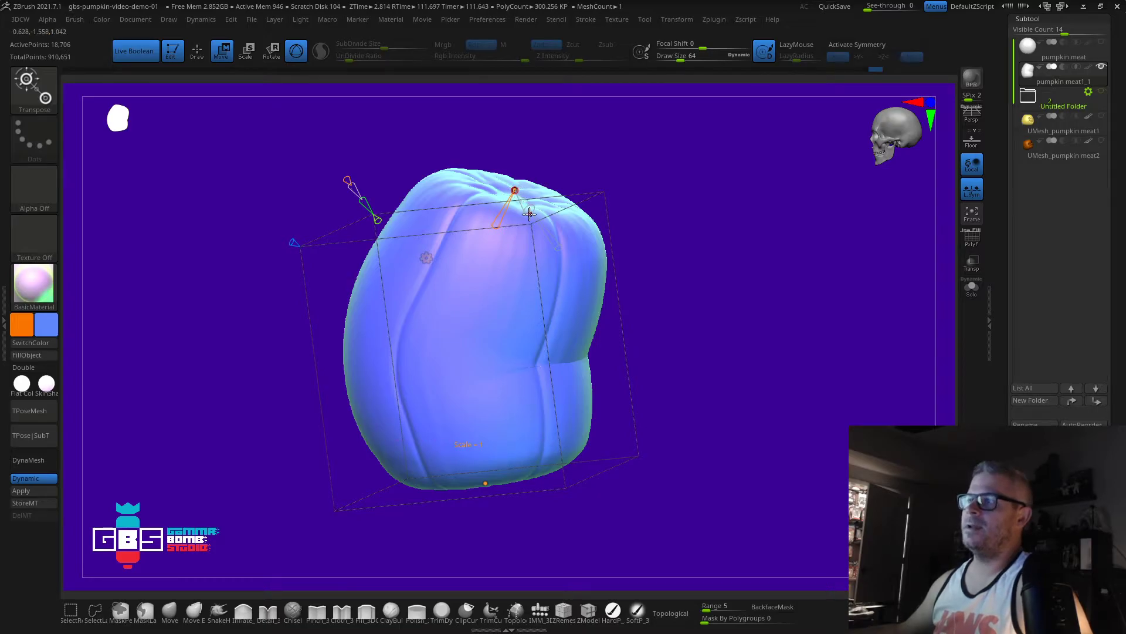
left_click_drag(497, 224, 523, 217)
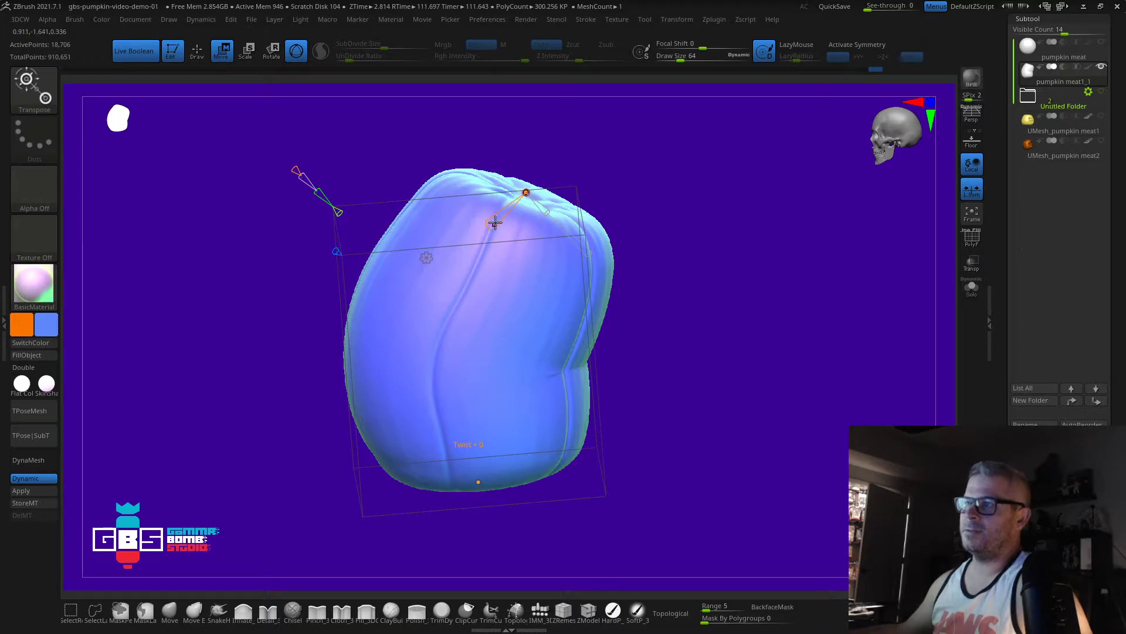
left_click_drag(494, 224, 487, 242)
left_click_drag(684, 206, 539, 201)
left_click_drag(422, 244, 440, 231)
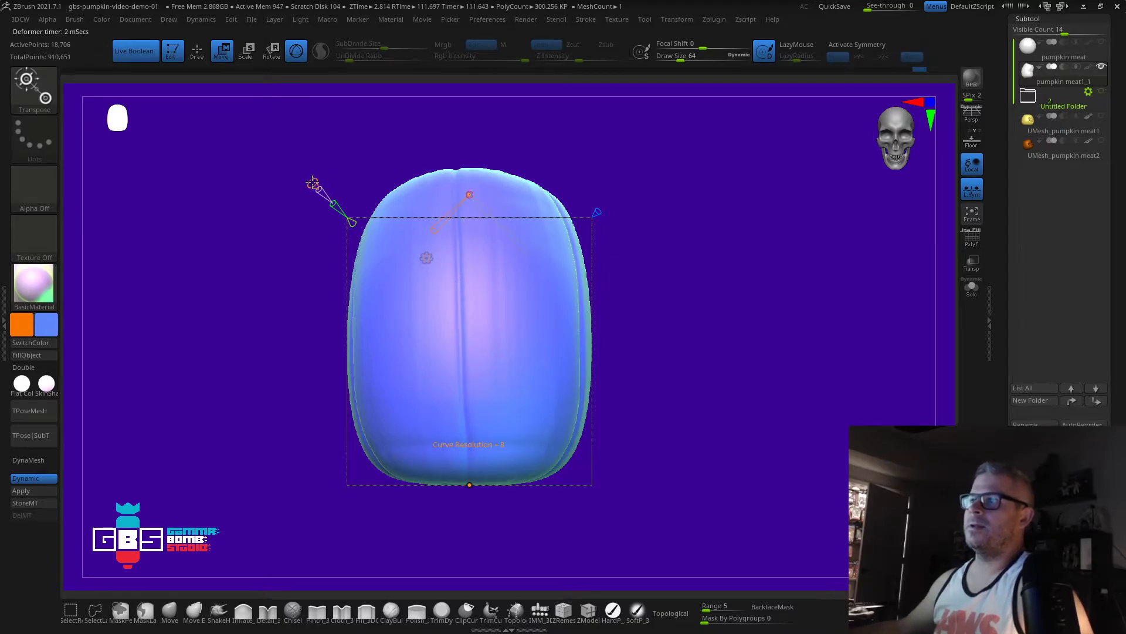
Step: Try the twist handles at the curve's middle and bottom points on the bent pumpkin
left_click(470, 343)
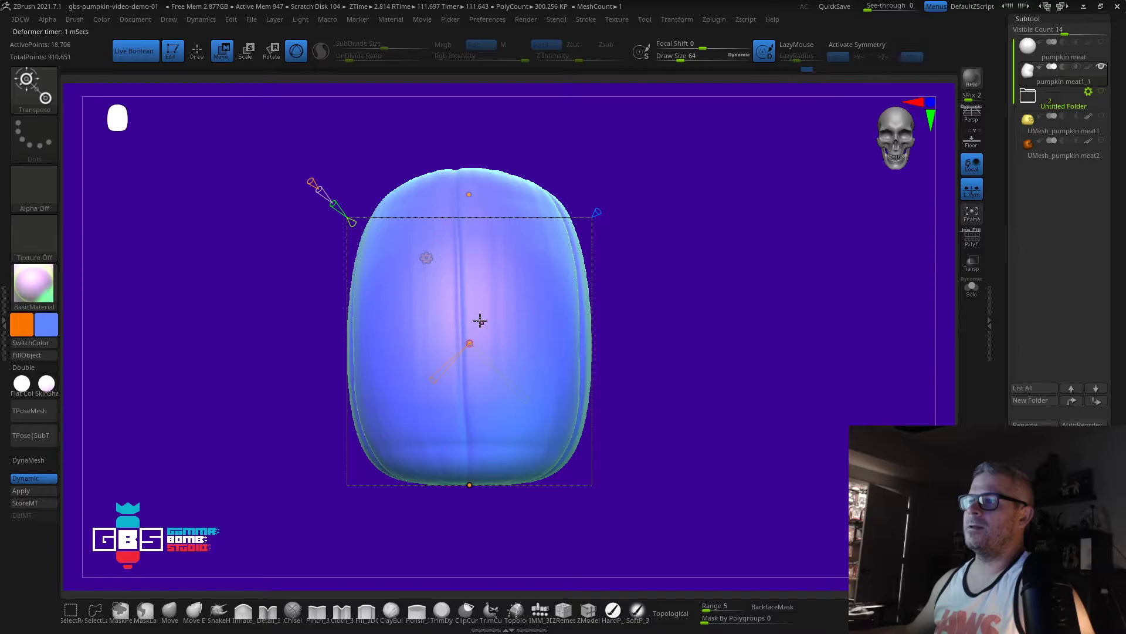
left_click_drag(441, 381, 430, 380)
left_click(469, 485)
left_click_drag(436, 520, 429, 521)
left_click(468, 342)
left_click_drag(433, 380, 437, 377)
left_click_drag(700, 361, 619, 357)
left_click_drag(277, 375, 299, 366)
Step: Undo the bend and twist edits back to the pumpkin's straight shape
key("ctrl+z")
key("ctrl+z")
key("ctrl+z")
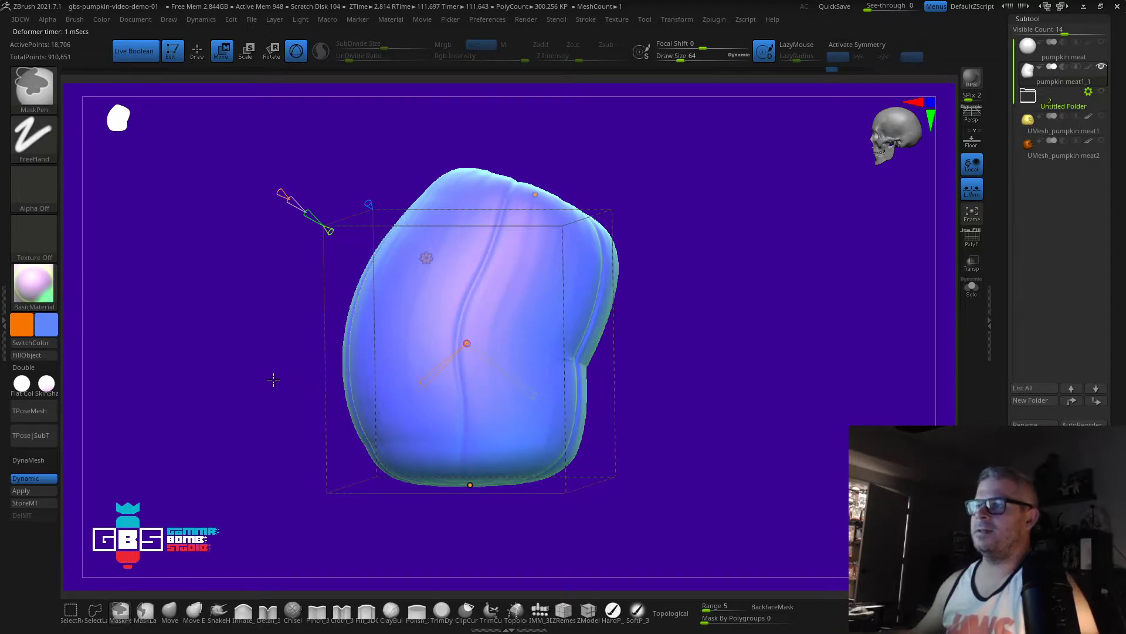
key("ctrl+z")
key("ctrl+z")
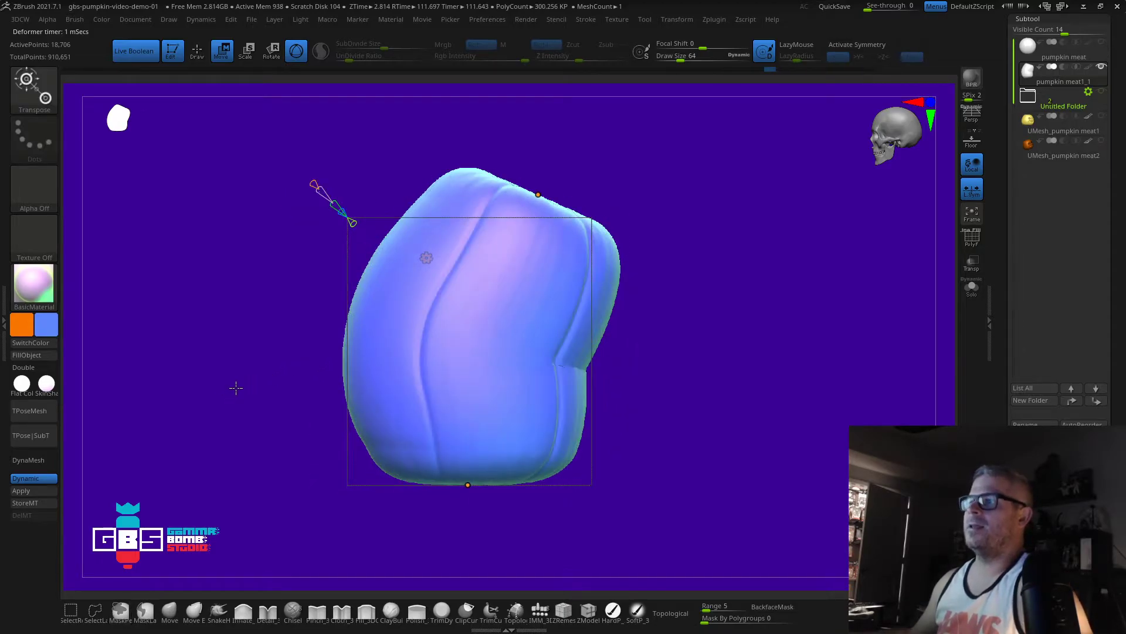
key("ctrl+z")
key("ctrl+z")
key("ctrl+z")
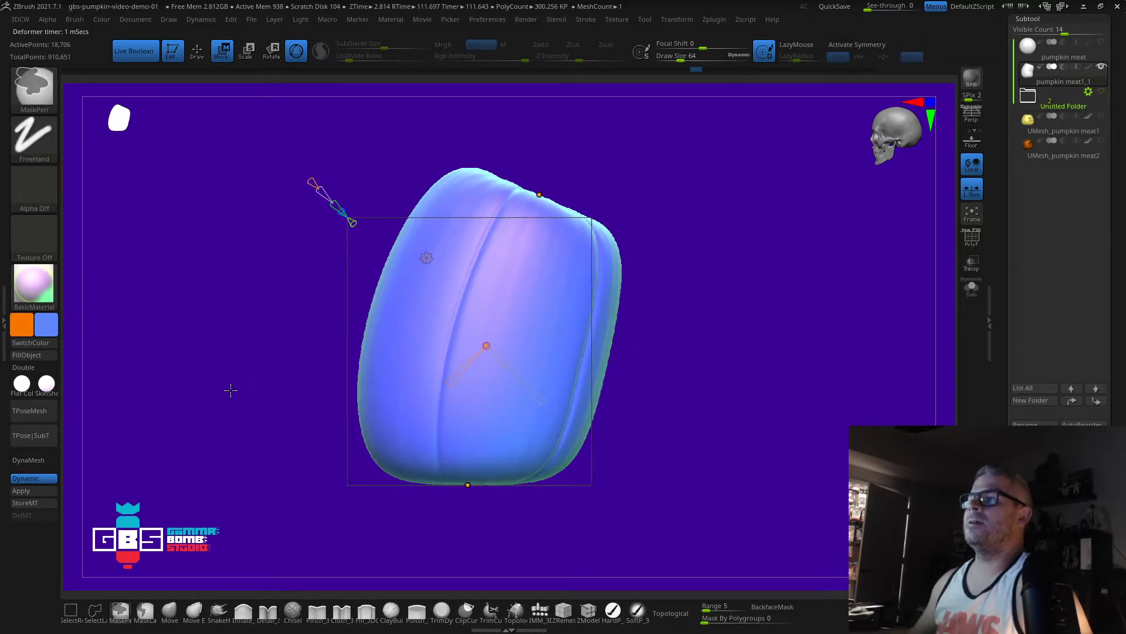
key("ctrl+z")
Step: Twist the upper part of the straight pumpkin slightly with the handle at the curve's top point
mouse_move(310, 181)
left_mouse_down()
mouse_move(301, 174)
mouse_move(315, 181)
left_mouse_up()
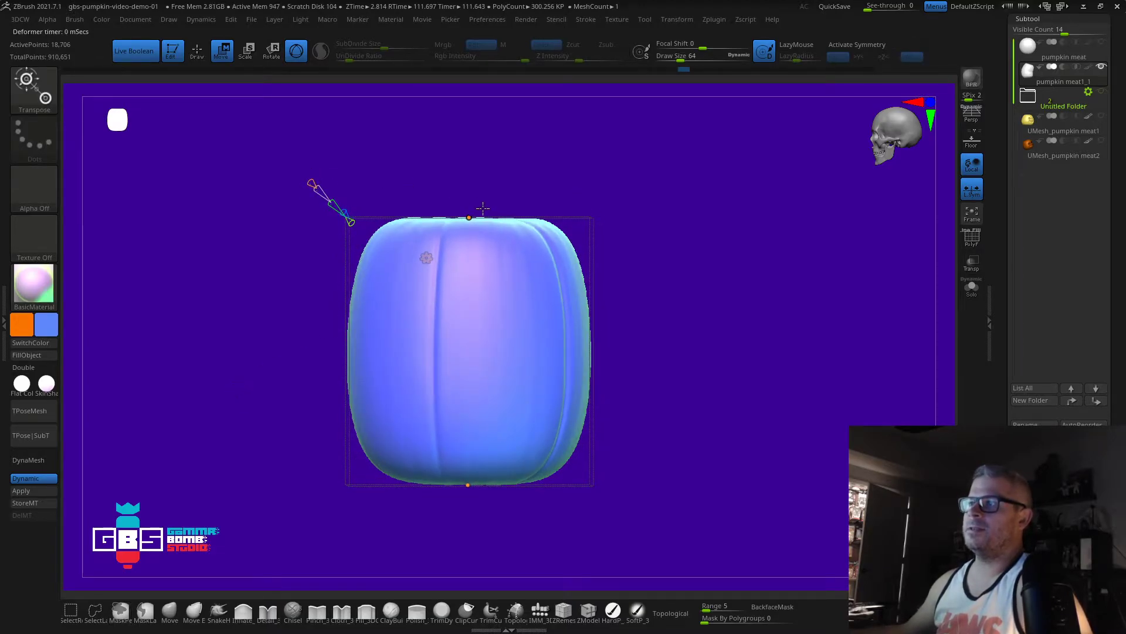
left_click_drag(577, 192, 554, 193, "shift")
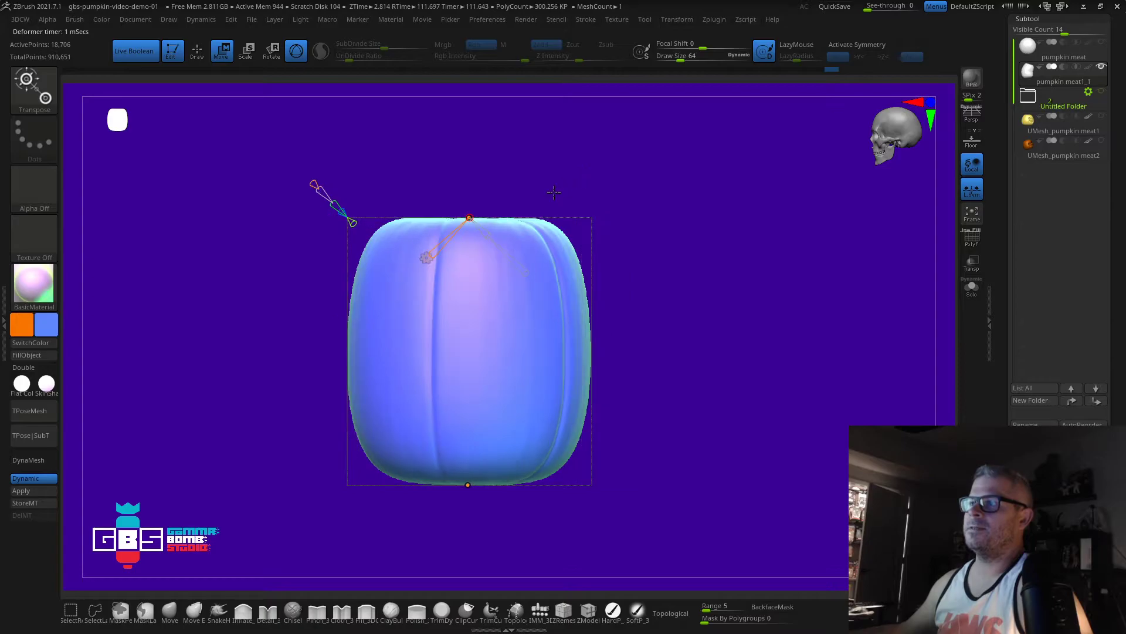
left_click(427, 258)
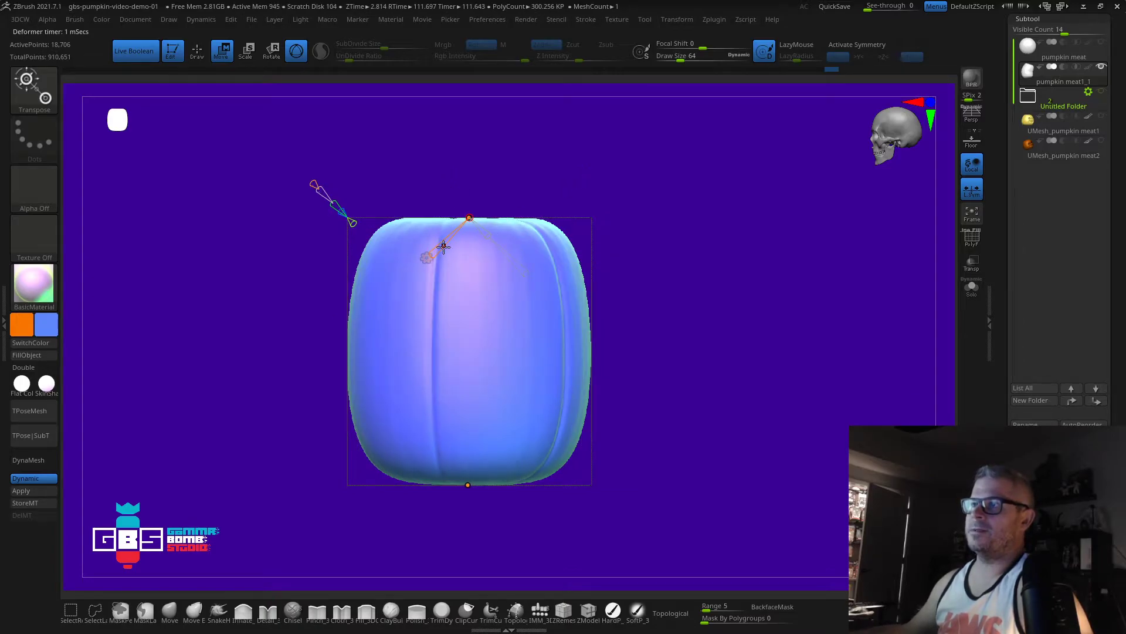
left_click_drag(438, 169, 483, 172)
mouse_move(418, 250)
left_mouse_down()
mouse_move(356, 287)
mouse_move(409, 254)
left_mouse_up()
left_click_drag(607, 194, 654, 181)
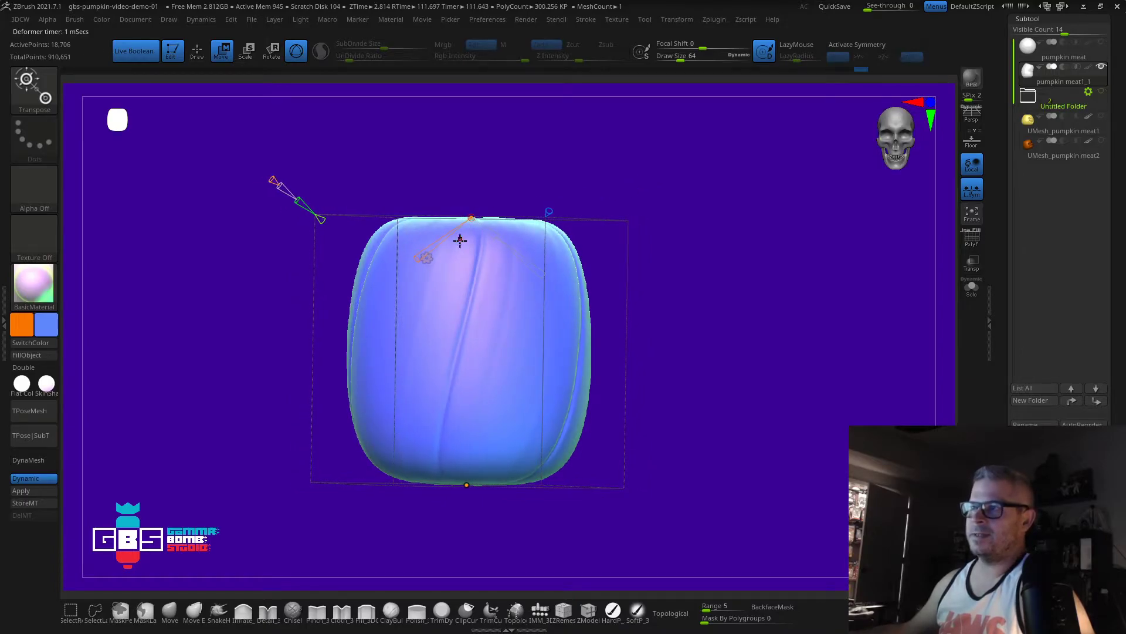
left_click_drag(601, 148, 509, 279)
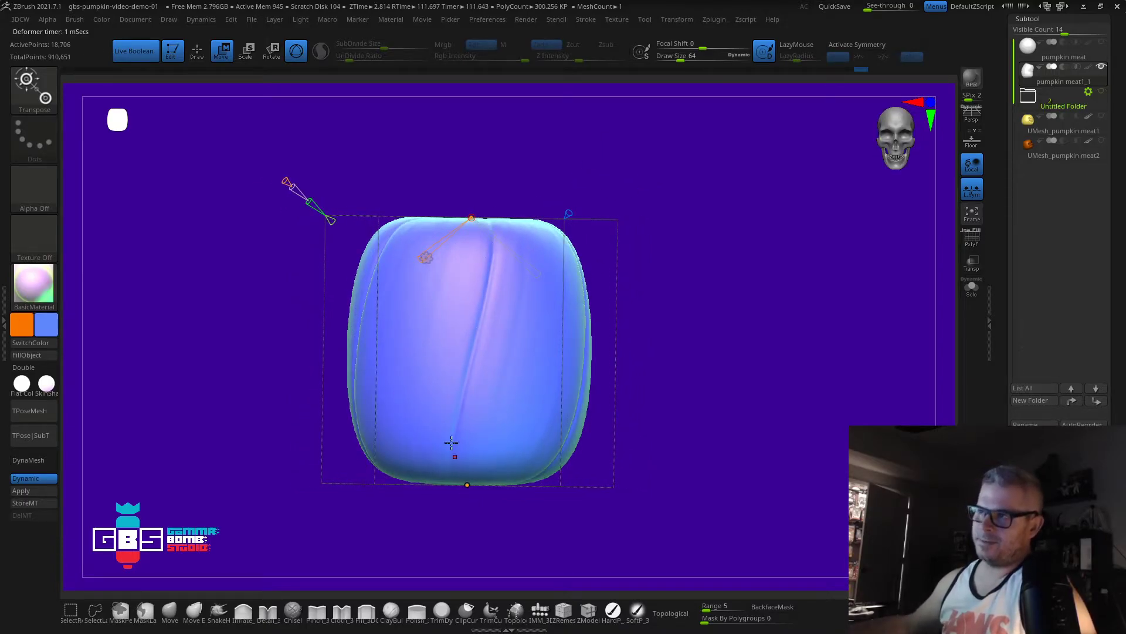
left_click_drag(554, 163, 465, 173)
left_click_drag(543, 160, 525, 171)
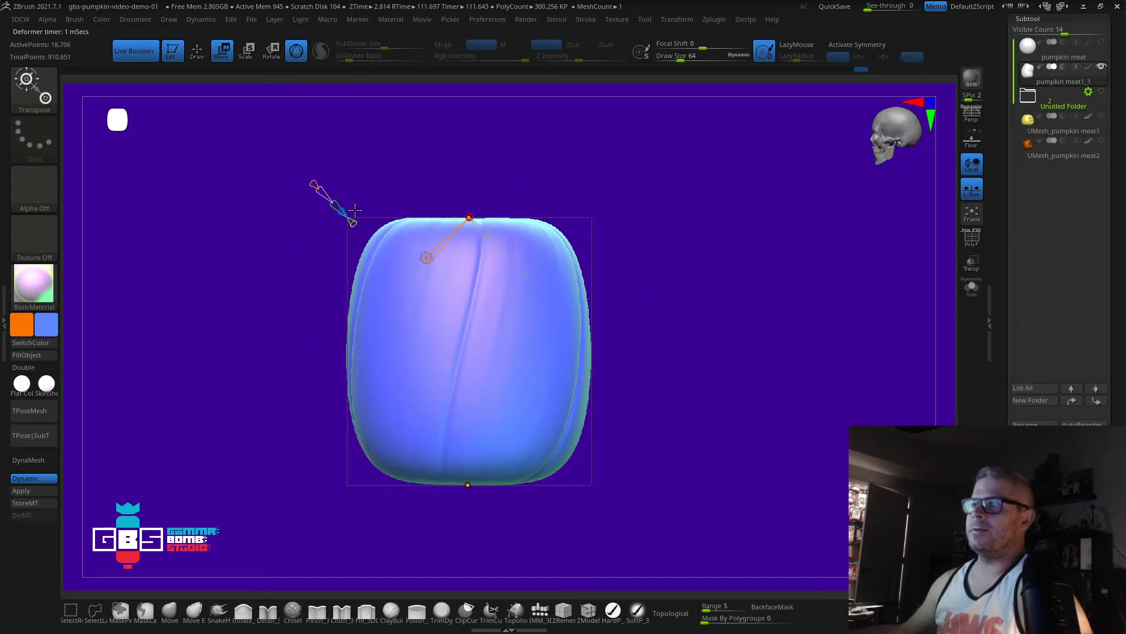
Step: Accept the twist on the pumpkin and start a fresh Bend Curve deformer on it
left_click(430, 255)
left_click(604, 255)
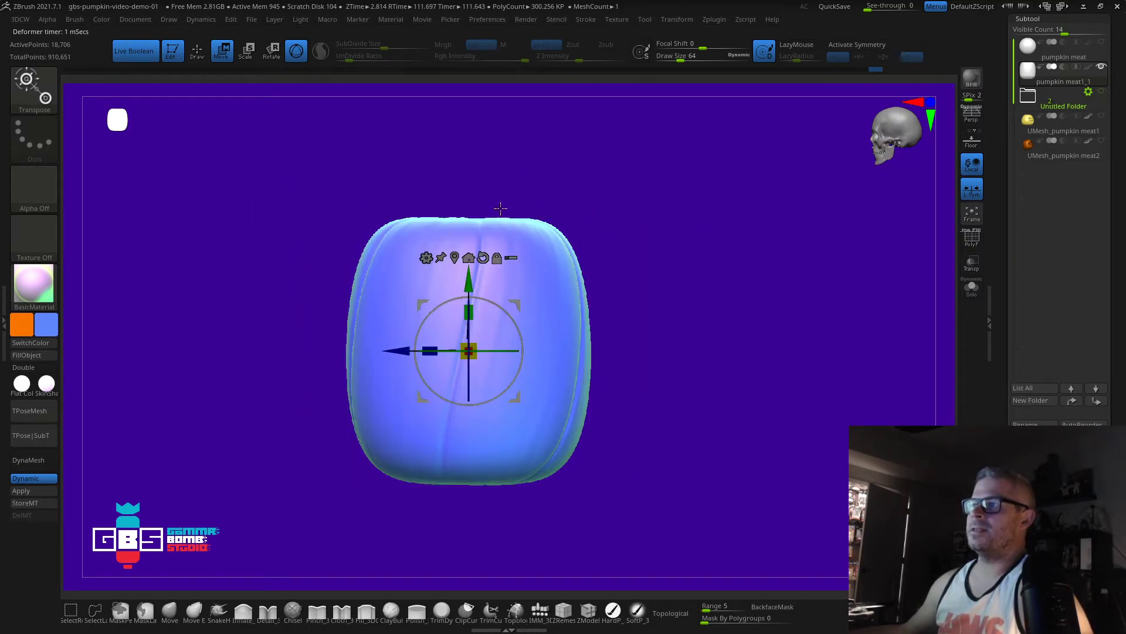
left_click(426, 258)
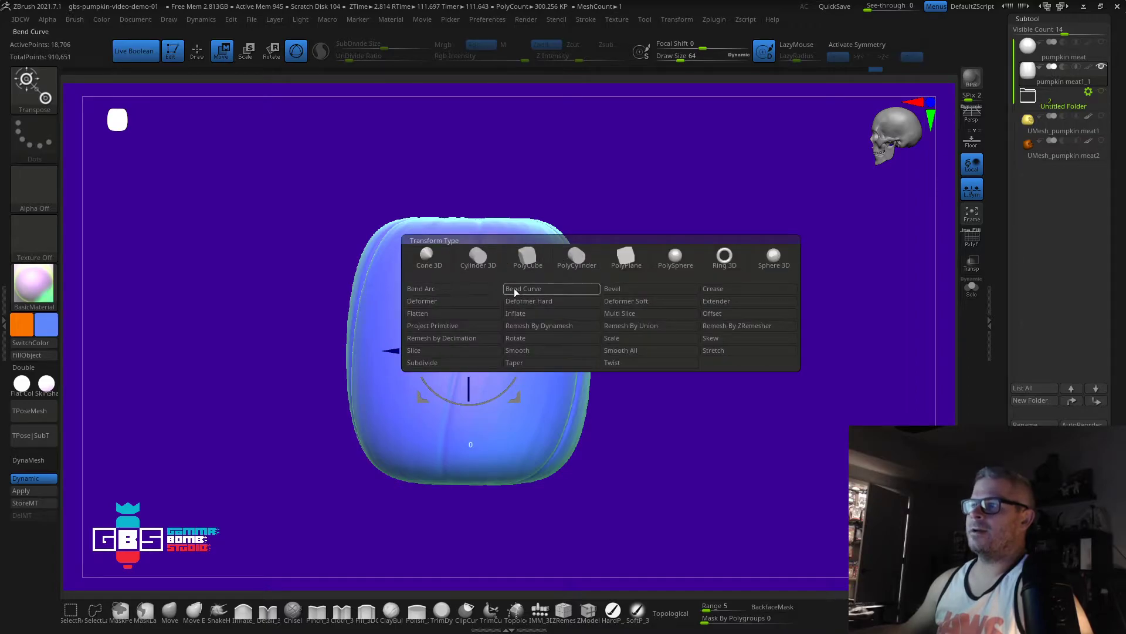
left_click(547, 261)
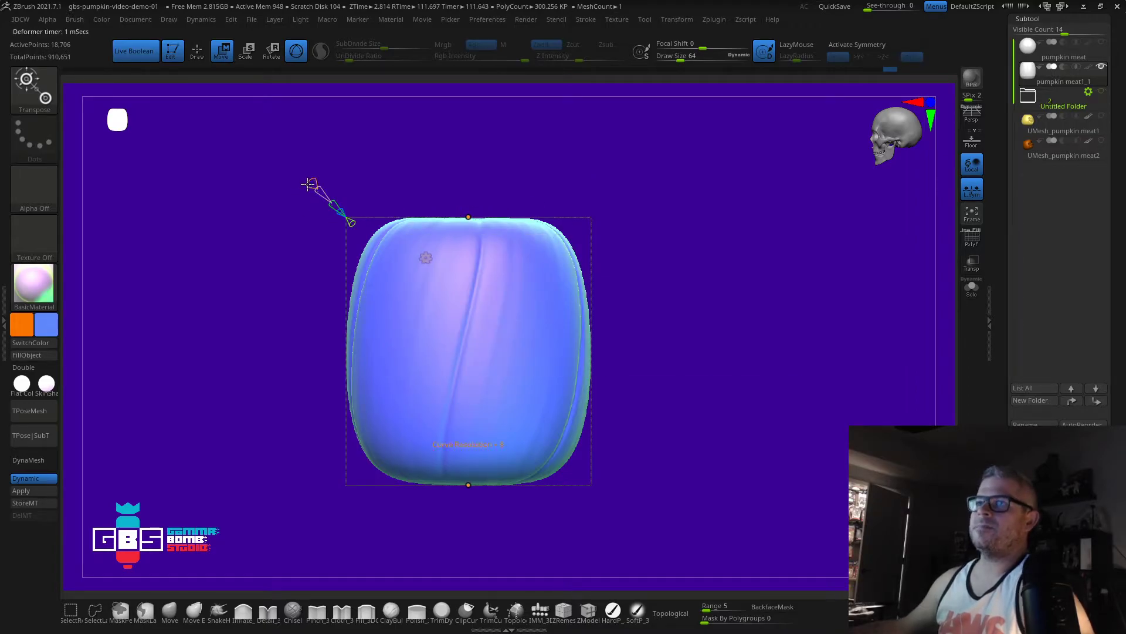
Step: Stretch the pumpkin upward and lean it sideways with the curve's top point, then fine-tune the middle and upper inner points
left_click_drag(476, 218, 526, 162)
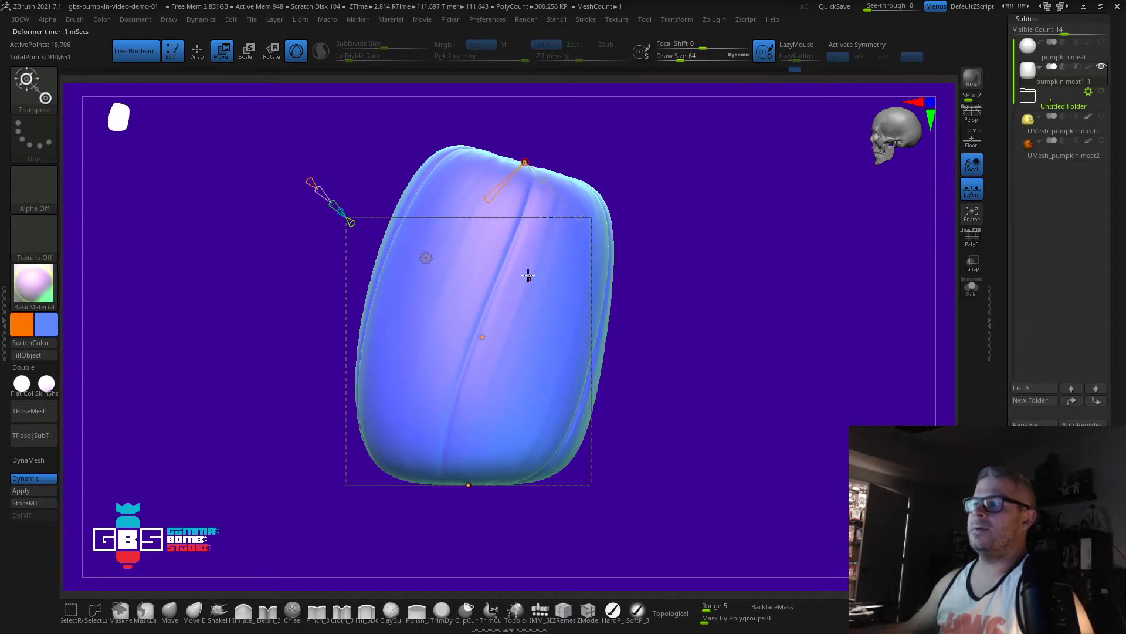
left_click_drag(483, 336, 468, 328)
key("ctrl+z")
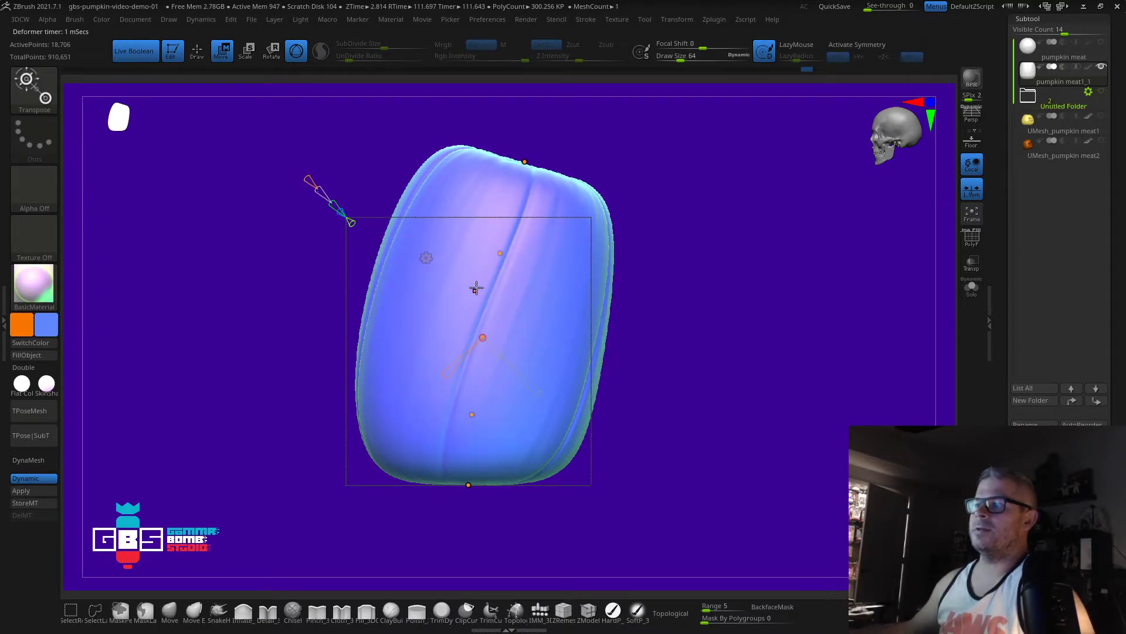
left_click_drag(482, 337, 478, 335)
left_click_drag(497, 256, 487, 253)
Step: Try bending the pumpkin's top over to the opposite side with the curve's top and middle points
left_click_drag(535, 162, 431, 146)
left_click_drag(477, 333, 479, 332)
left_click_drag(432, 146, 430, 147)
Step: Examine the bent pumpkin and its crease from the sides and from above
left_click_drag(249, 318, 267, 332)
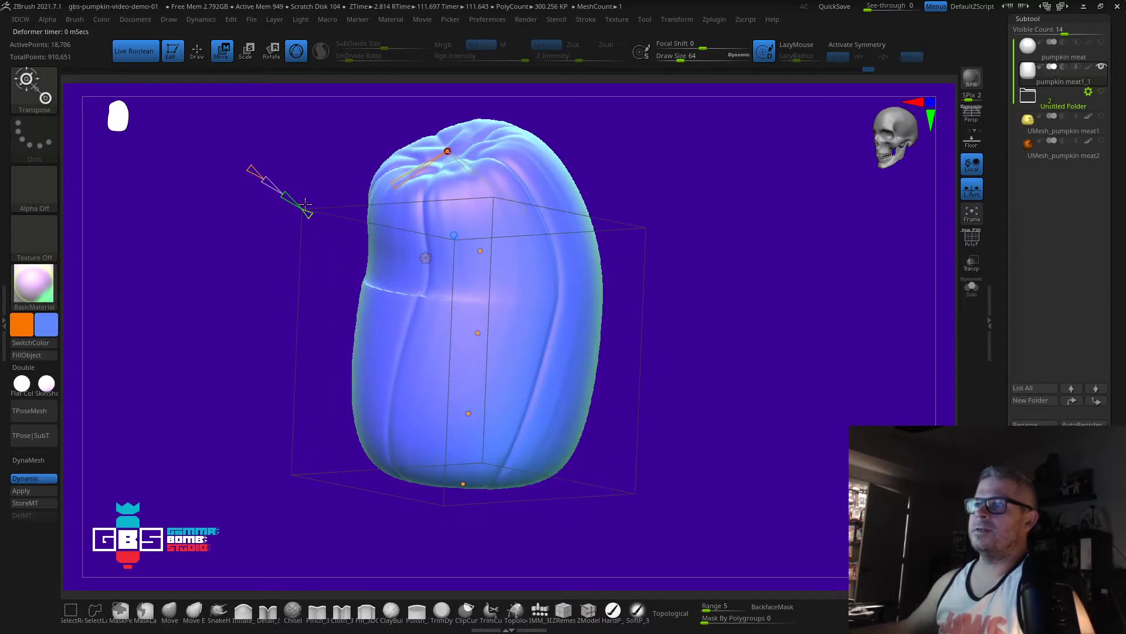
left_click_drag(773, 257, 773, 318)
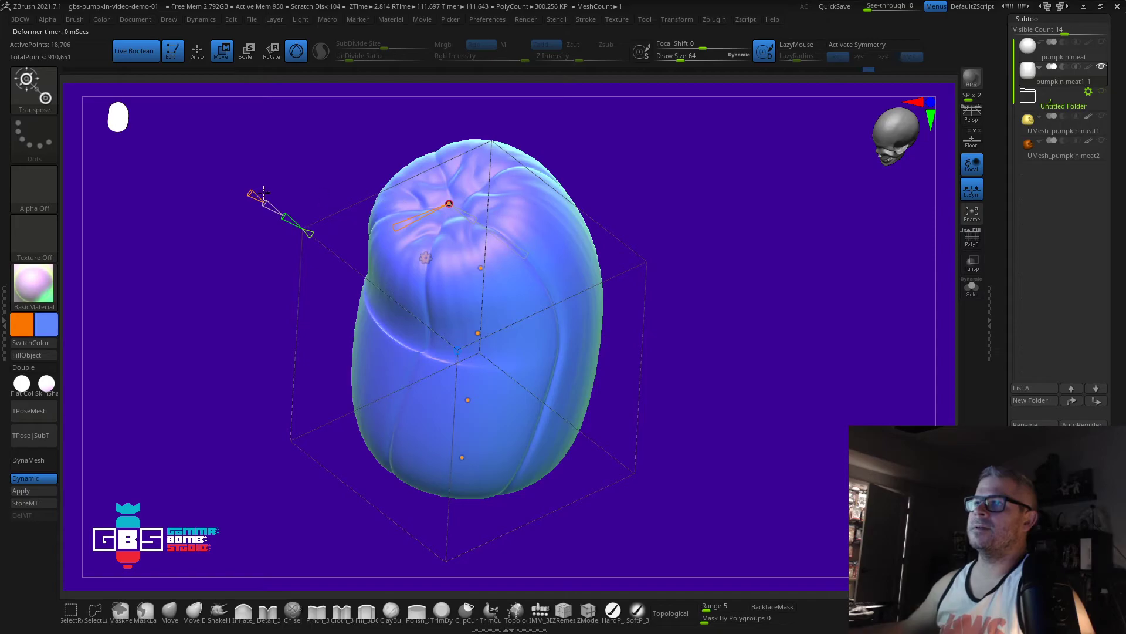
left_click_drag(278, 186, 284, 179)
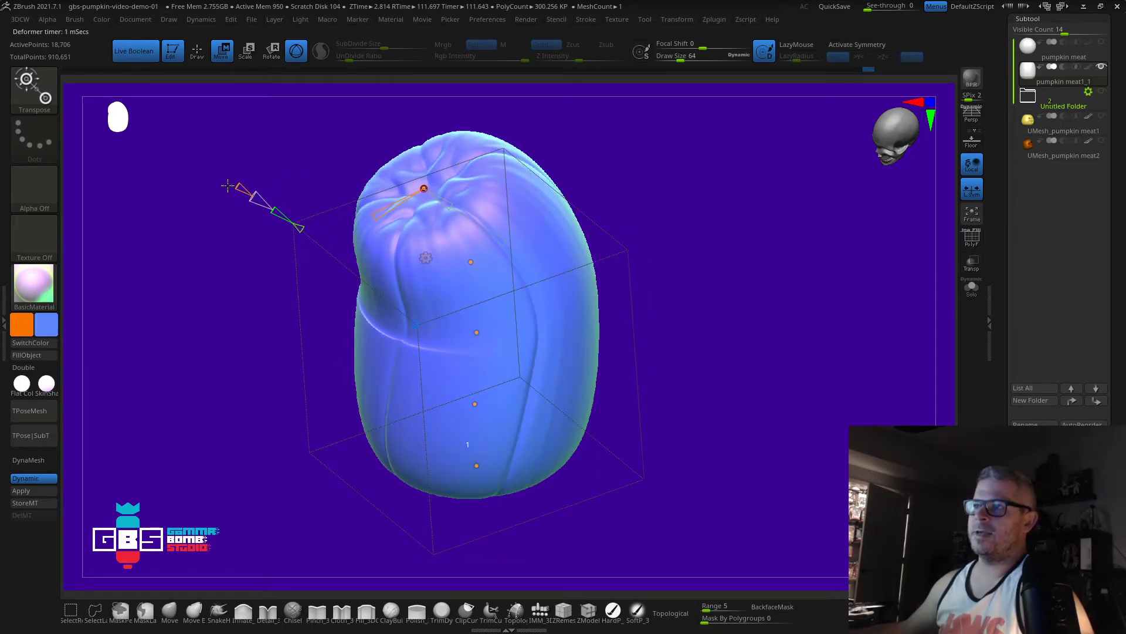
left_click_drag(216, 254, 249, 204)
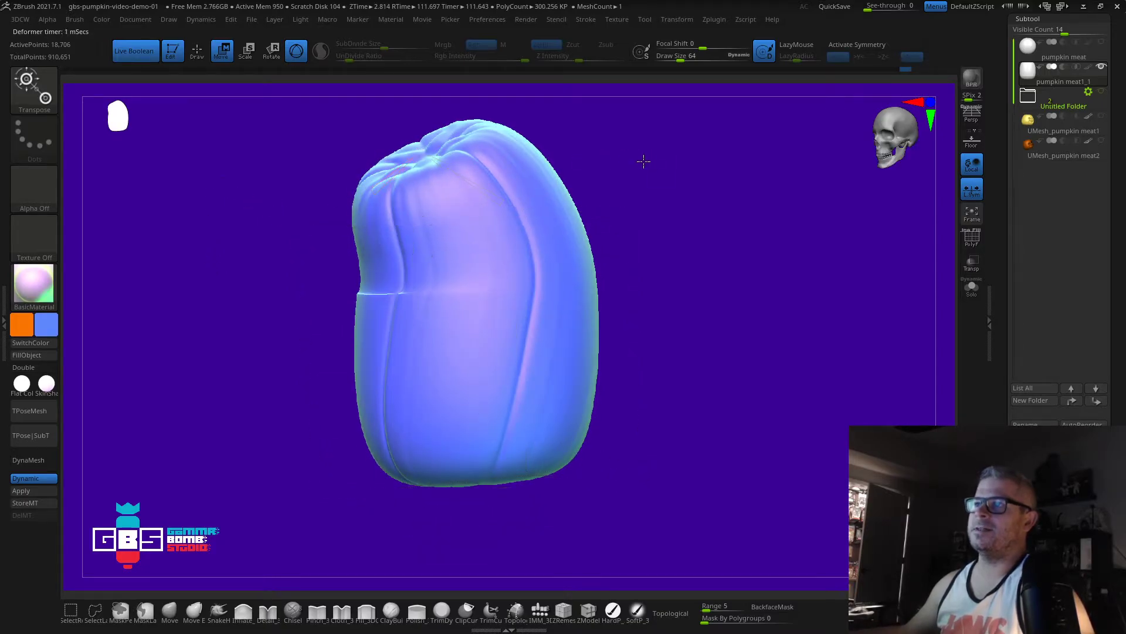
left_click_drag(646, 164, 551, 108, "shift")
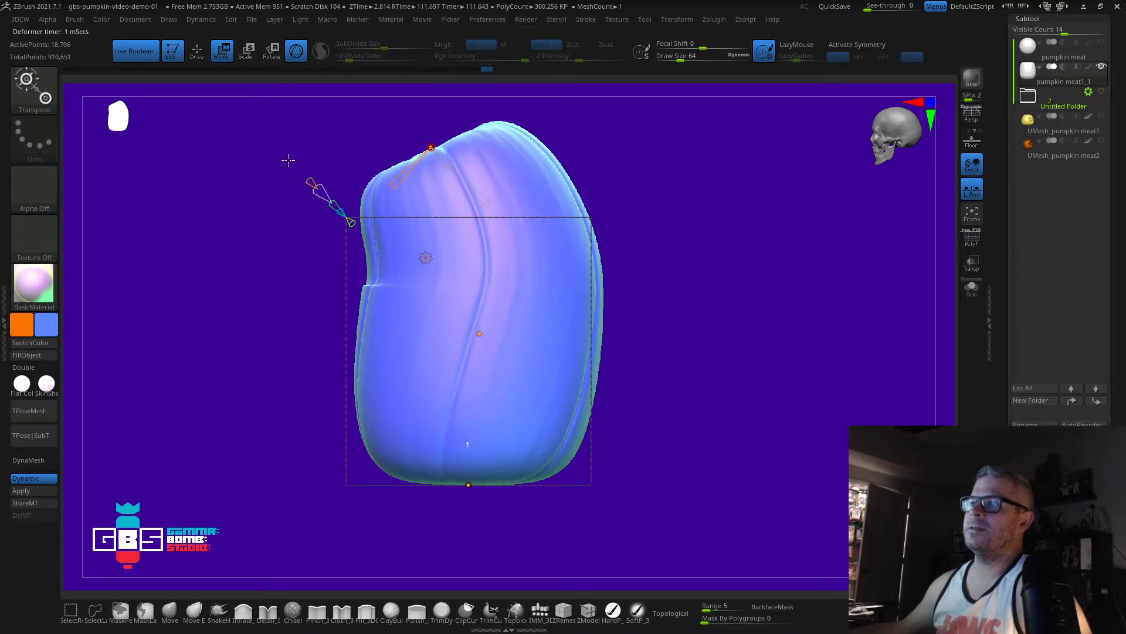
left_click_drag(331, 191, 282, 193)
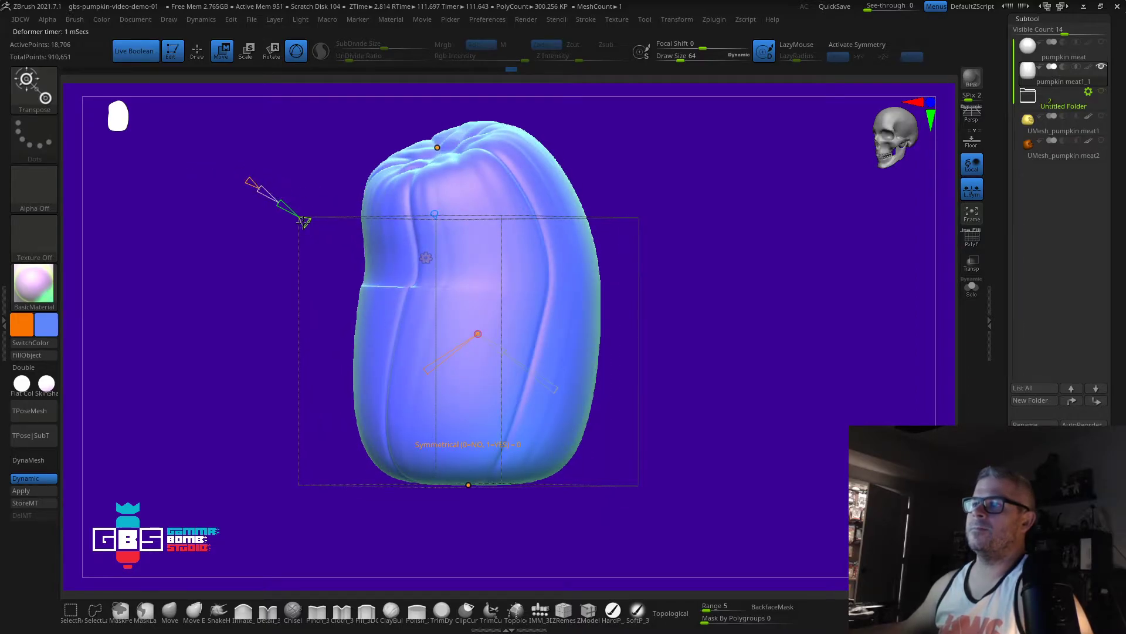
left_click_drag(301, 224, 476, 271)
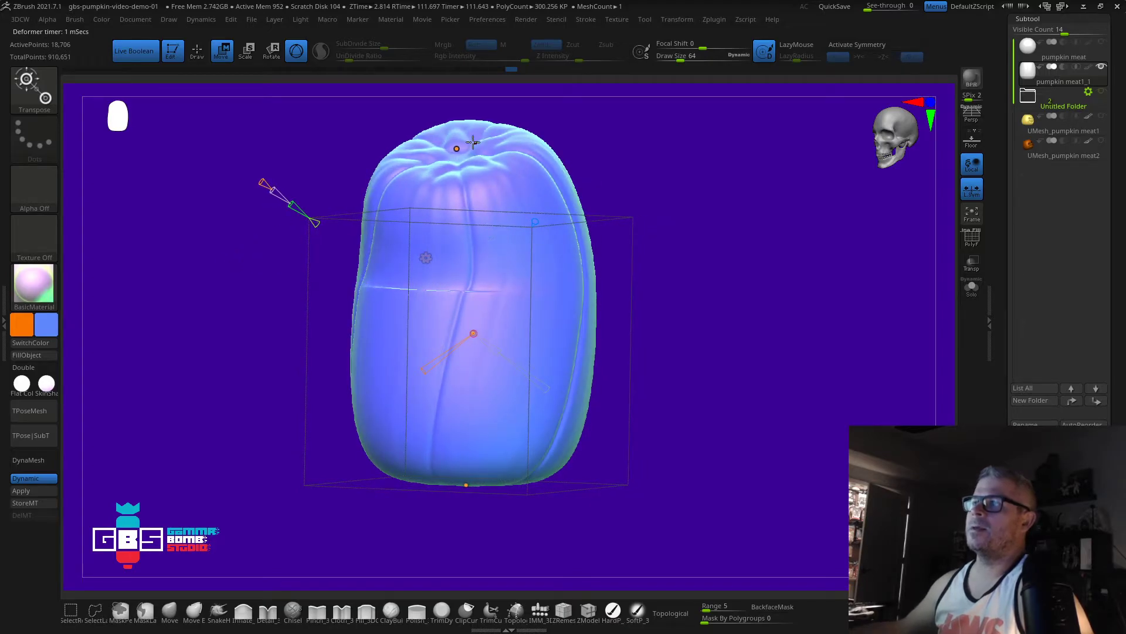
left_click_drag(409, 183, 278, 298)
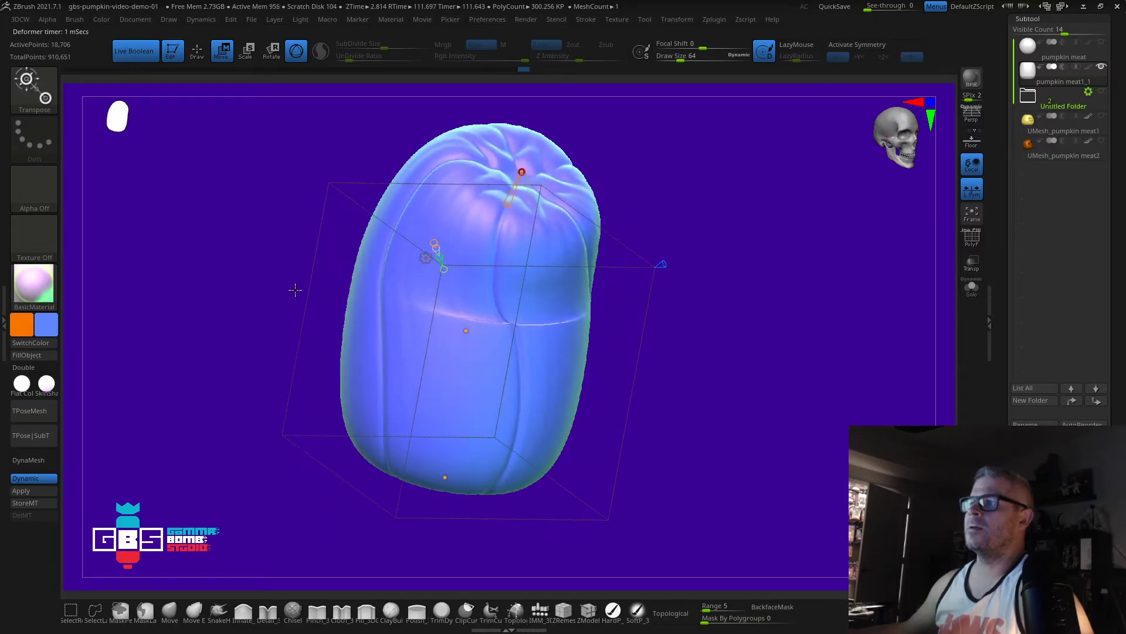
left_click_drag(689, 184, 461, 214)
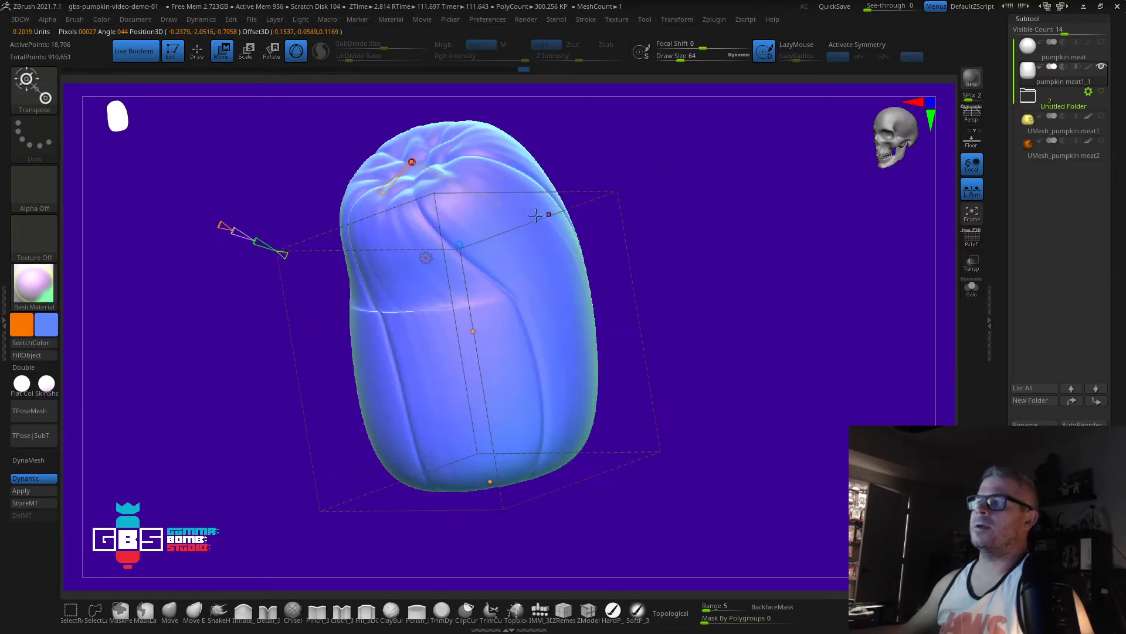
left_click_drag(722, 262, 701, 257, "shift")
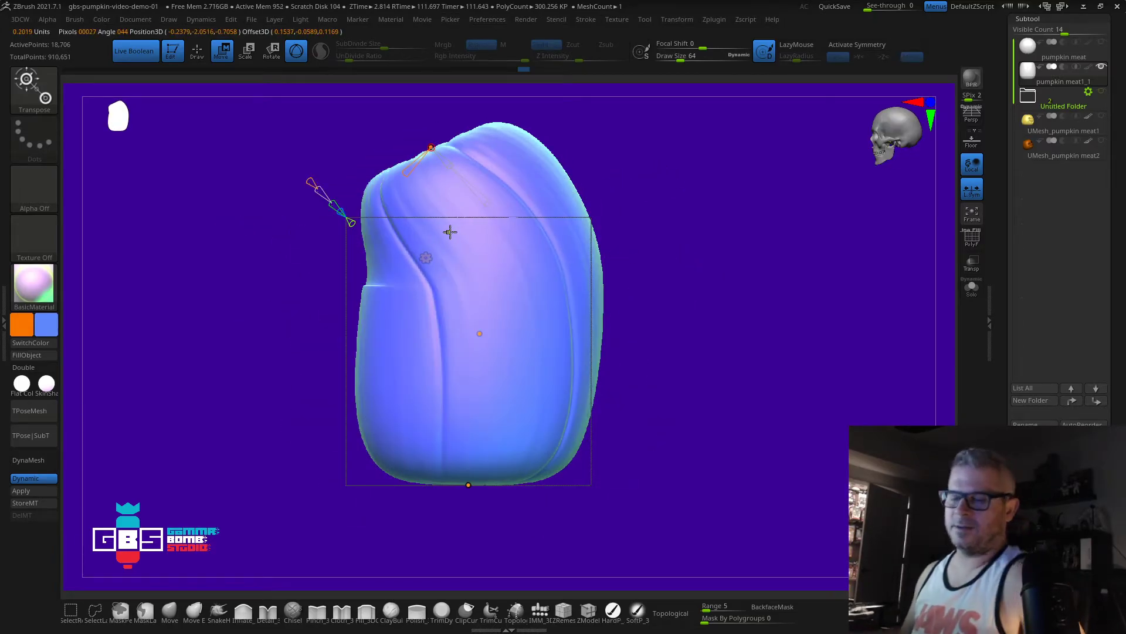
Step: Try another position for the curve's top point and undo the bends back to the earlier sideways-leaning shape
left_click_drag(450, 232, 634, 187)
left_click_drag(431, 147, 467, 126)
key("ctrl+z")
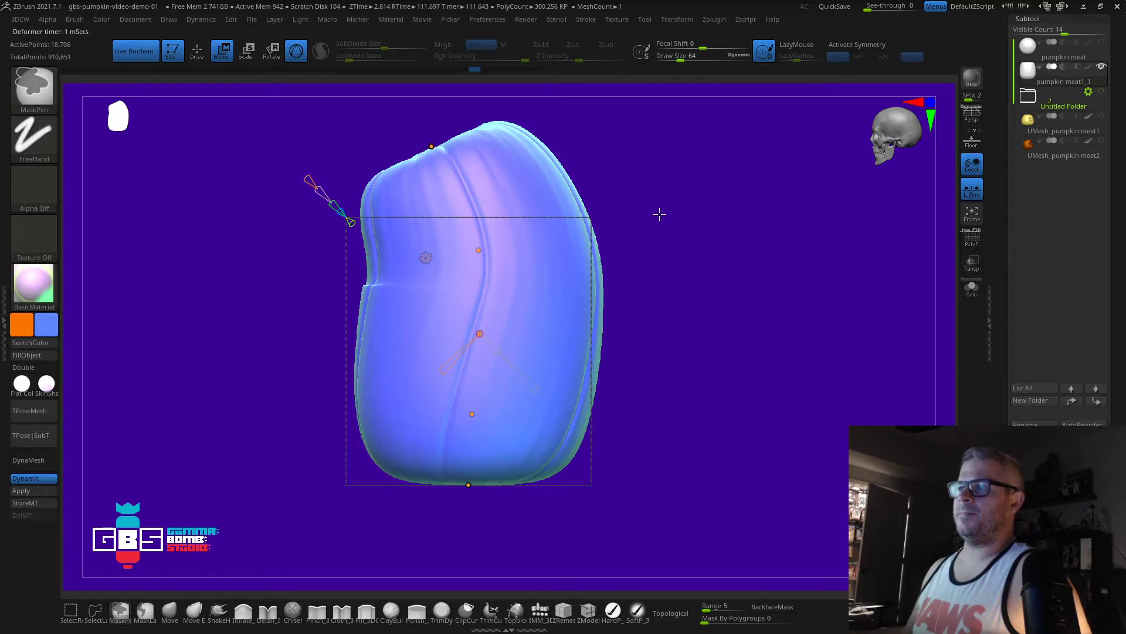
key("ctrl+z")
left_click_drag(671, 183, 647, 185)
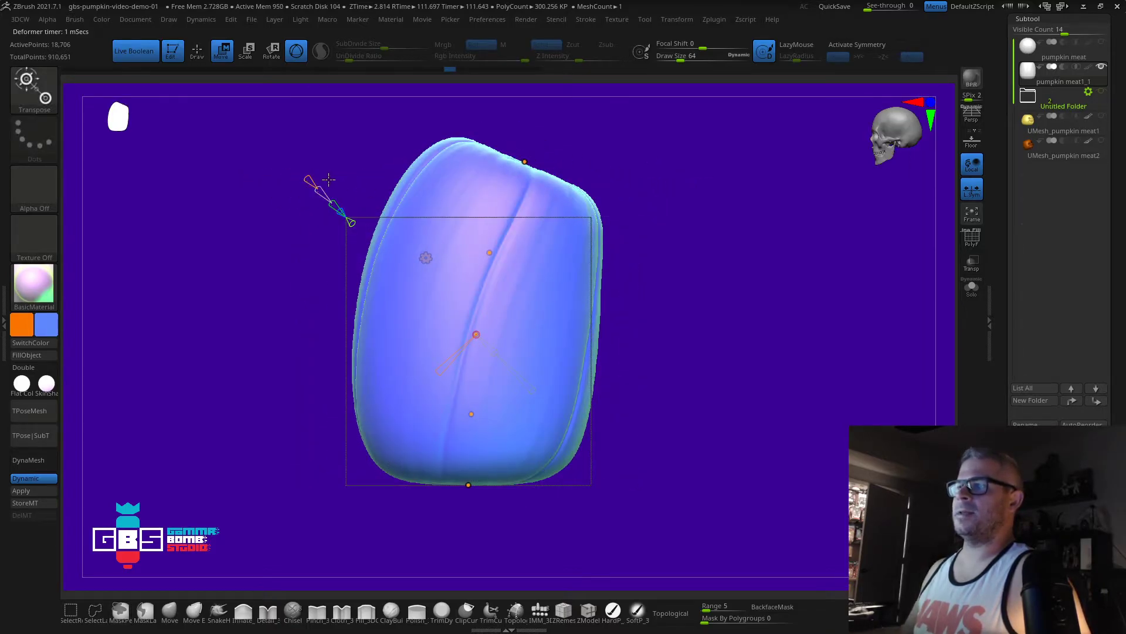
Step: Shift the curve's top point farther outward and taper the upper end of the leaning pumpkin
left_click_drag(526, 159, 547, 162)
left_click_drag(717, 223, 593, 241)
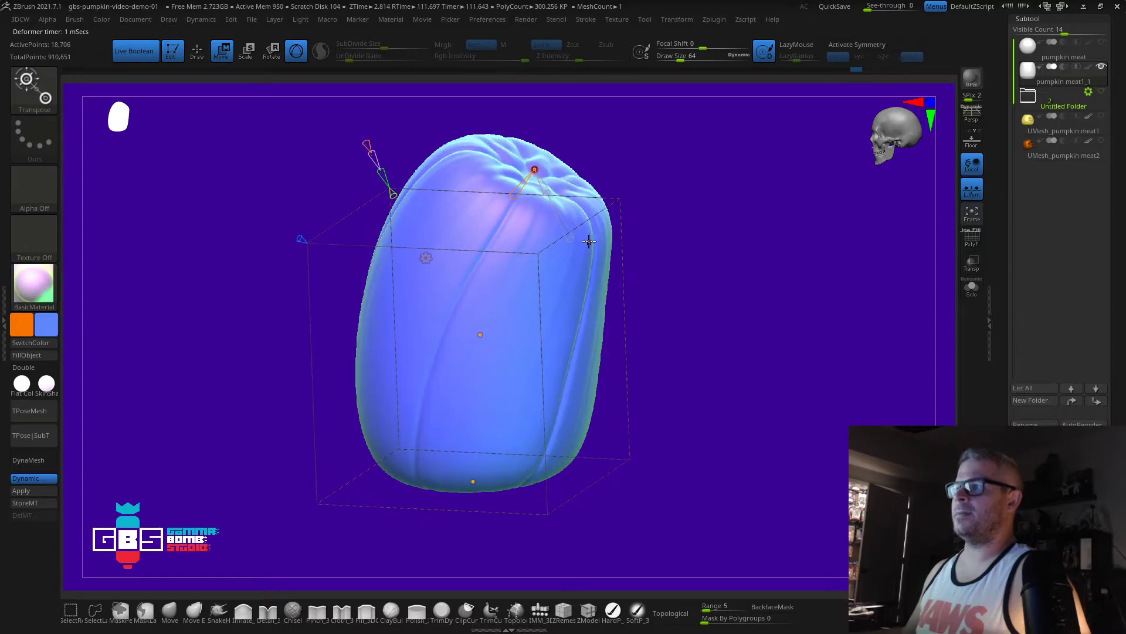
left_click_drag(545, 188, 544, 187)
left_click_drag(544, 186, 539, 178)
left_click_drag(695, 192, 547, 171)
left_click_drag(703, 250, 727, 258)
left_click_drag(646, 186, 622, 246)
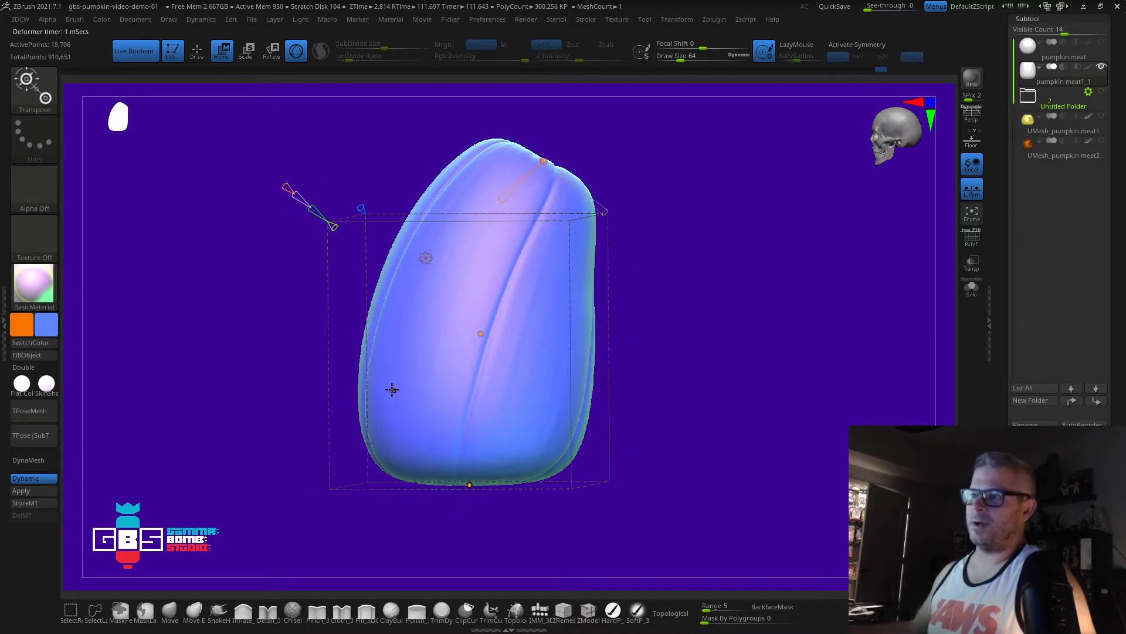
left_click_drag(598, 427, 871, 349)
Step: Refine the tapered pumpkin's front profile by nudging the curve's top point and inner points and raising its top slightly
left_click_drag(468, 161, 451, 159)
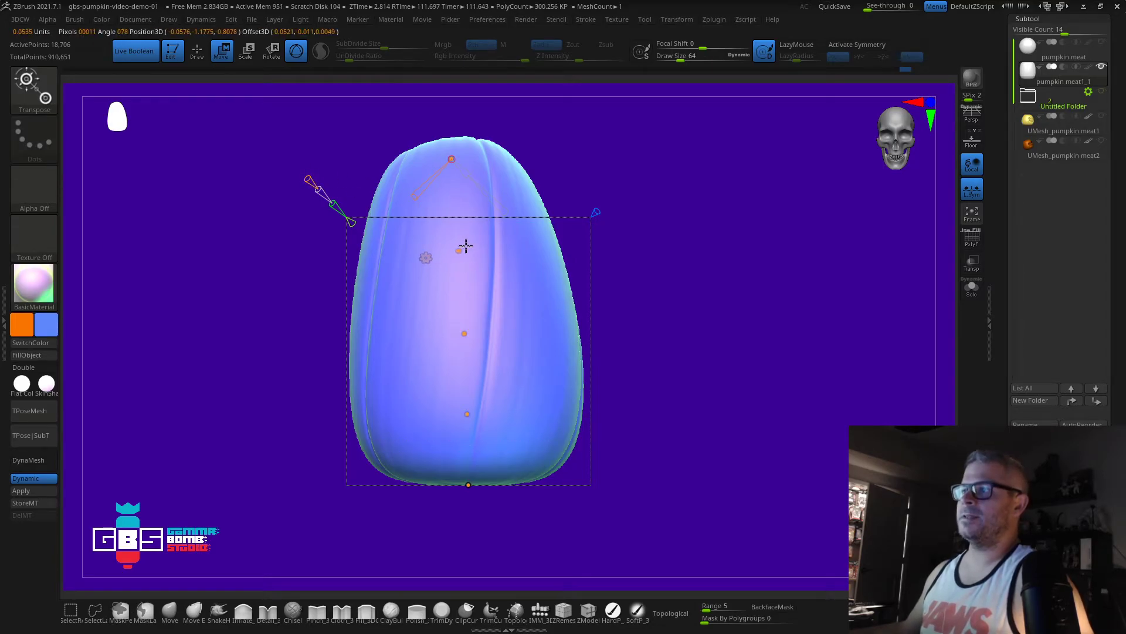
left_click_drag(460, 250, 467, 250)
left_click_drag(464, 332, 463, 334)
left_click_drag(465, 413, 465, 413)
left_click_drag(462, 333, 460, 334)
left_click_drag(466, 251, 469, 248)
left_click_drag(451, 158, 447, 147)
left_click_drag(468, 246, 468, 248)
left_click_drag(447, 145, 448, 143)
Step: Adjust the curve's top and middle points from another angle to give the pumpkin a lopsided lean
left_click_drag(594, 165, 654, 157)
left_click_drag(550, 146, 649, 141)
left_click_drag(506, 148, 517, 146)
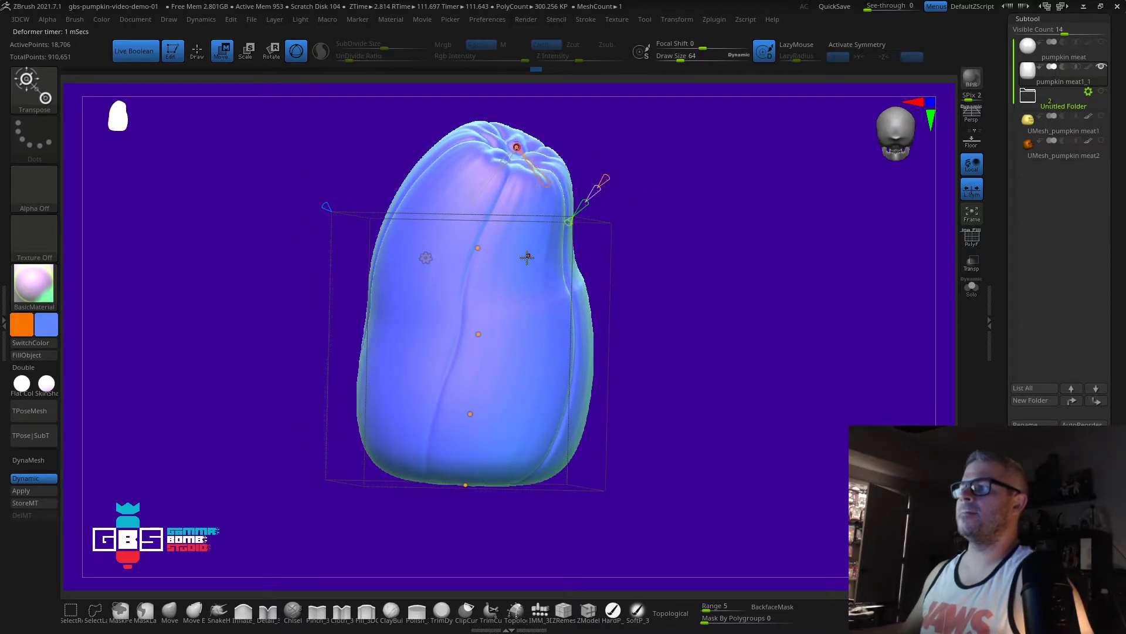
left_click_drag(478, 333, 478, 333)
left_click_drag(574, 319, 770, 291)
left_click_drag(679, 310, 405, 177)
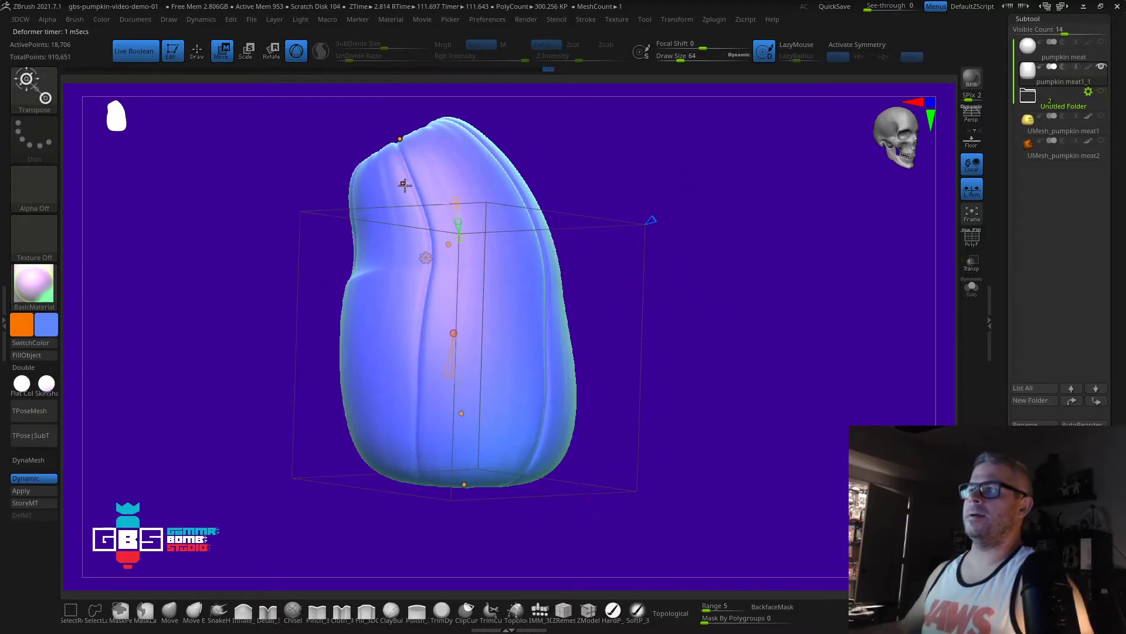
Step: Accept the Bend Curve deformation, switch the active colour to orange and return to Draw mode
left_click(425, 258)
left_click(434, 269)
left_click(30, 342)
left_click_drag(813, 356, 744, 355)
key("q")
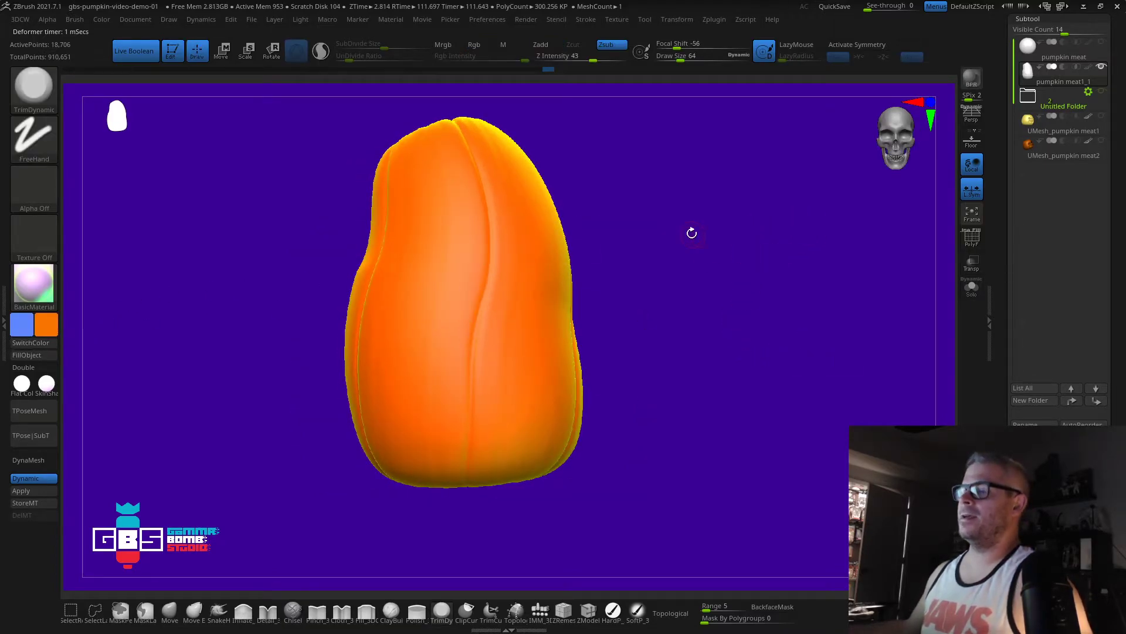
Step: Isolate the smooth inner meat of the pumpkin and split it from the ribbed shell into its own subtool
left_click(555, 283, "ctrl+shift")
left_click_drag(617, 204, 687, 289, "ctrl+shift")
right_click_drag(686, 239, 388, 253, "ctrl")
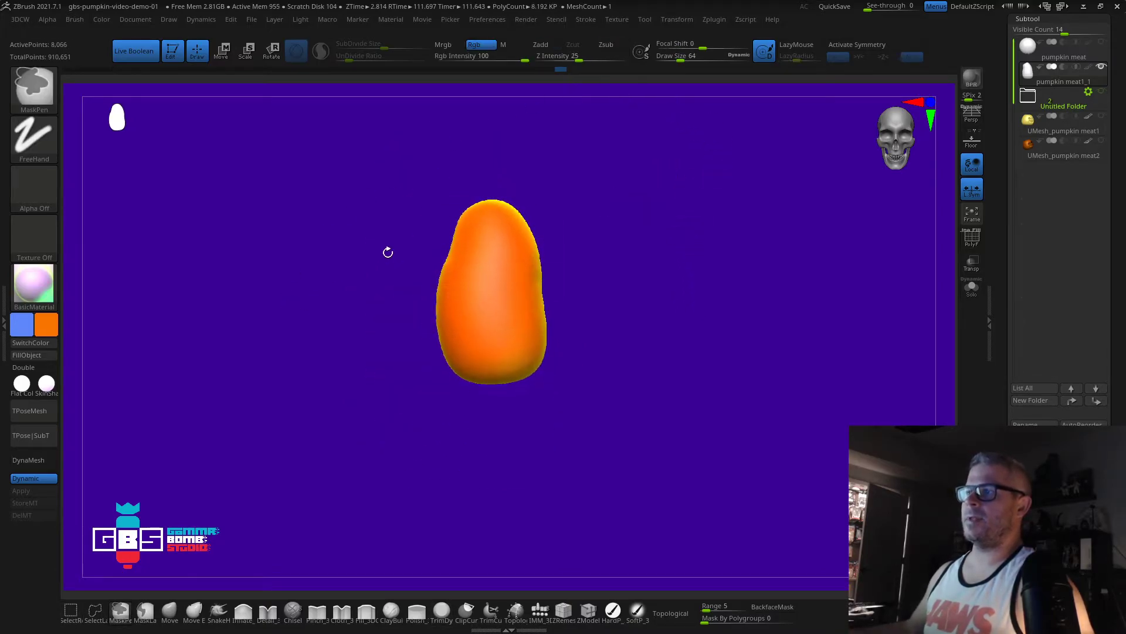
mouse_move(335, 158)
left_mouse_down("ctrl+shift")
mouse_move(589, 414)
mouse_move(651, 440)
mouse_move(342, 311)
mouse_move(277, 249)
mouse_move(258, 264)
left_mouse_up("ctrl+shift")
left_click_drag(312, 126, 698, 477, "ctrl")
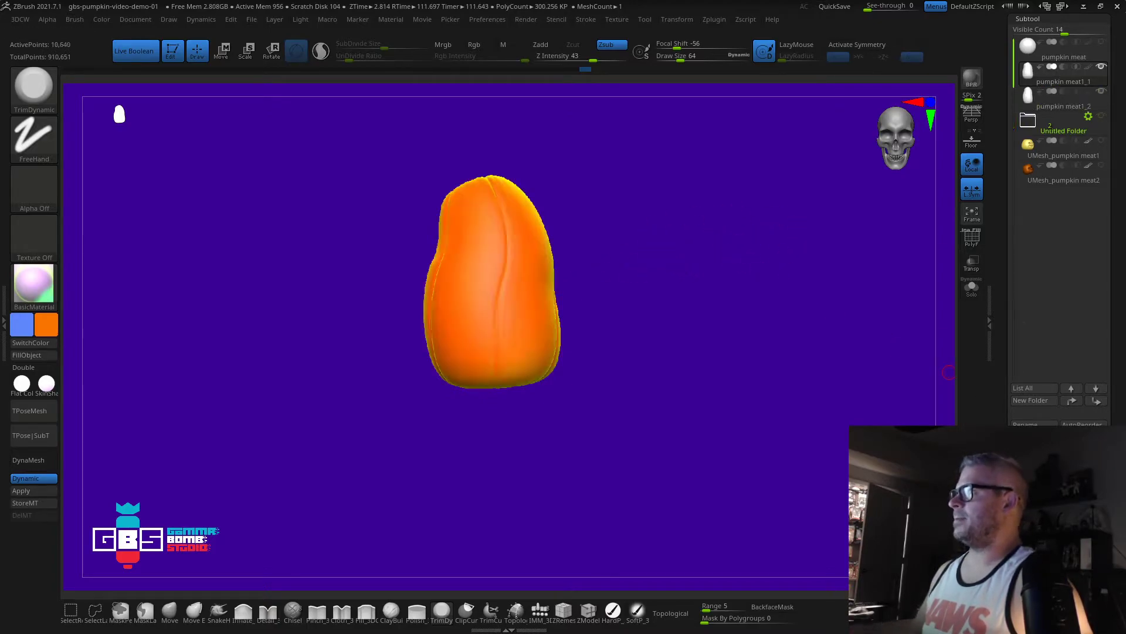
Step: Solo the split subtools, compare the pumpkin meat1_1 shell with the inner meat, and leave pumpkin meat1_2 selected
left_click(1028, 107)
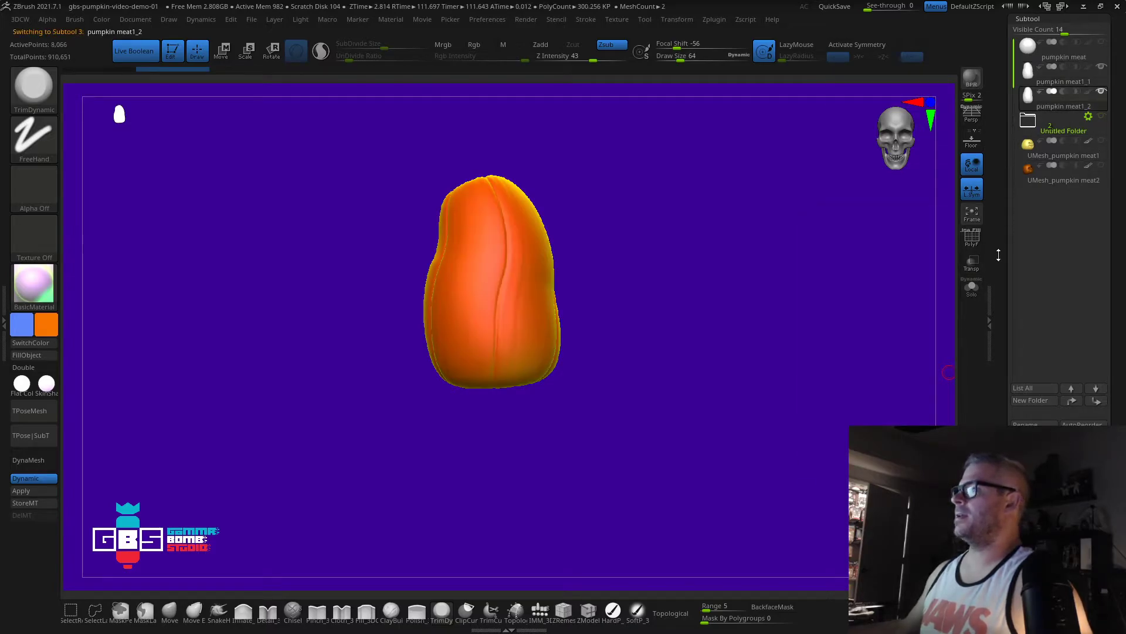
left_click(972, 288)
left_click_drag(777, 149, 713, 280)
left_click(1026, 79)
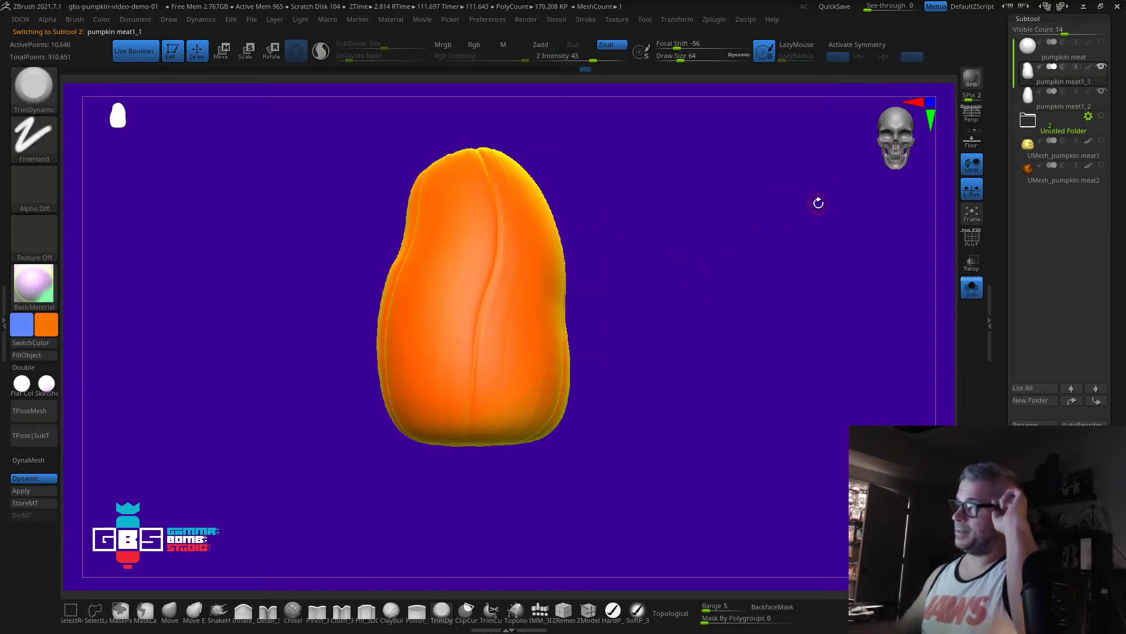
left_click(1026, 97)
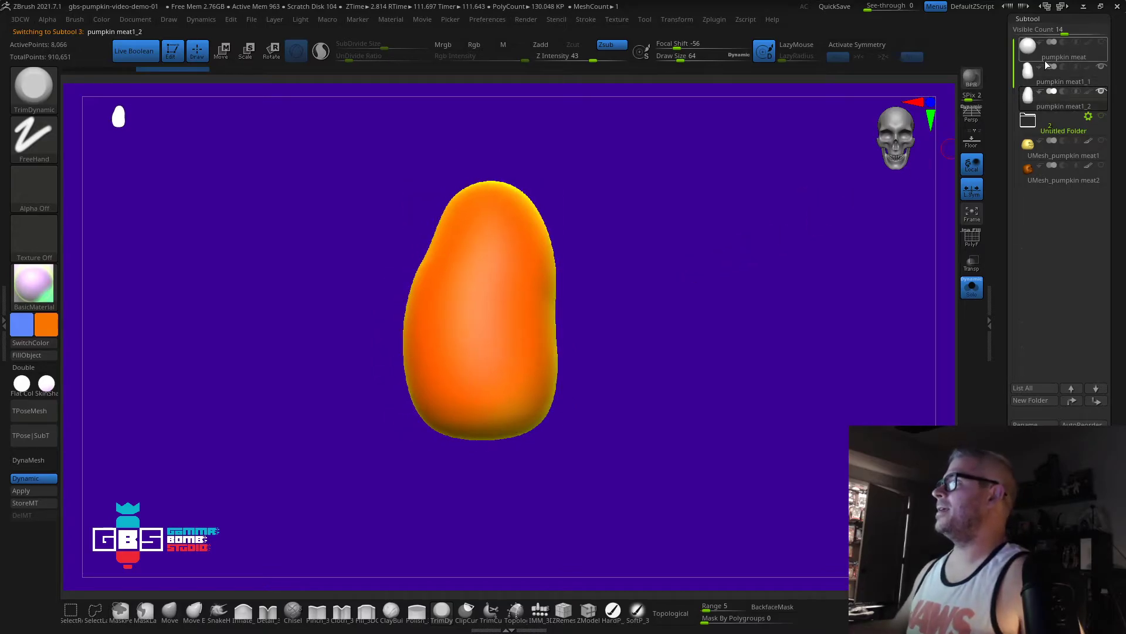
left_click_drag(798, 166, 833, 167)
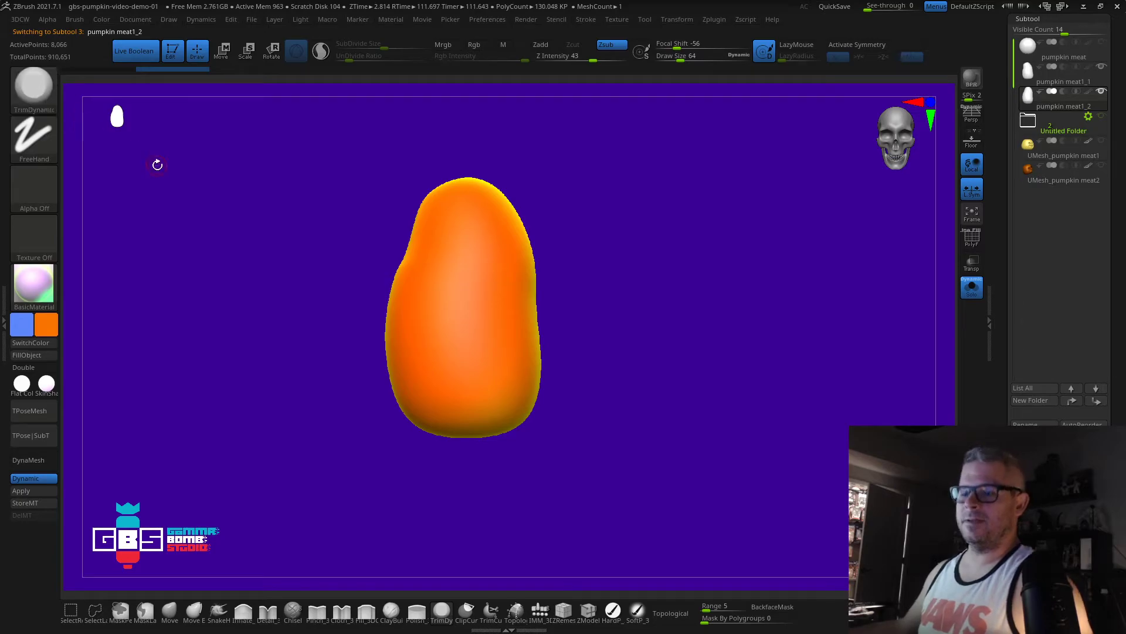
Step: Insert a mirrored pair of cylinders on the front of the inner meat using the IMM Primitives brush with symmetry active
key("b")
key("i")
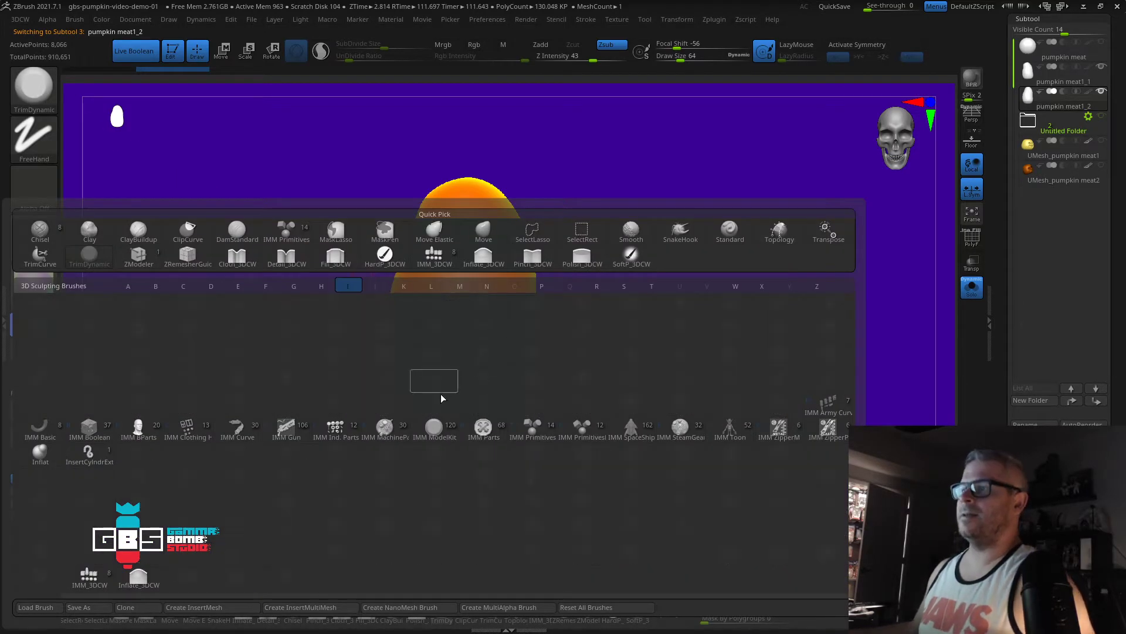
left_click(528, 439)
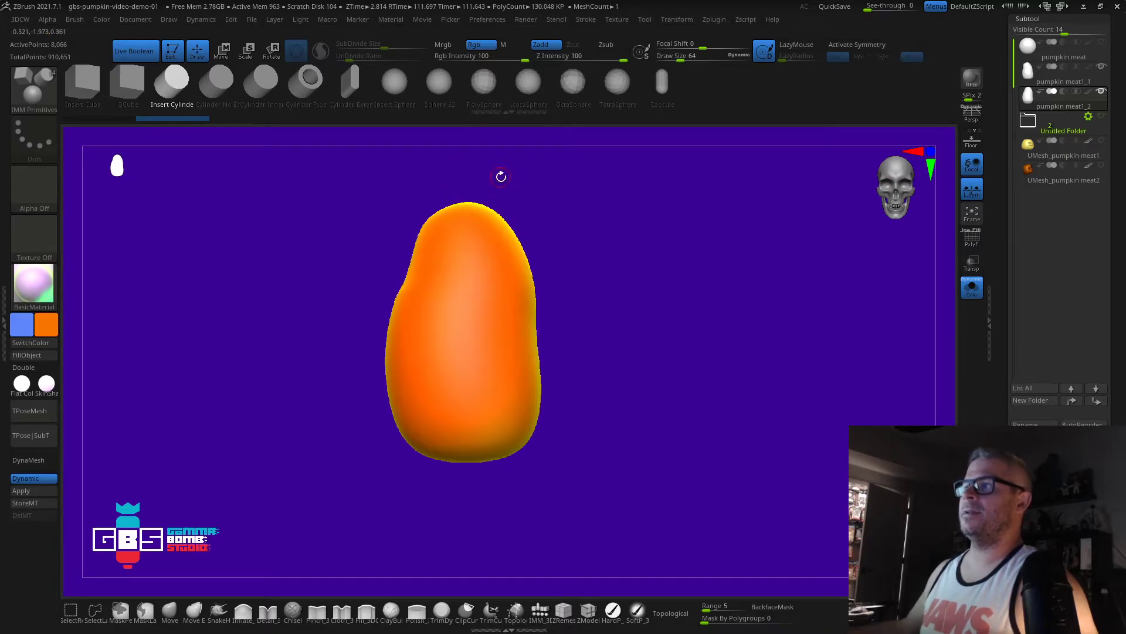
left_click_drag(446, 297, 441, 339)
key("x")
left_click_drag(676, 298, 748, 294)
key("w")
left_click_drag(469, 307, 548, 326)
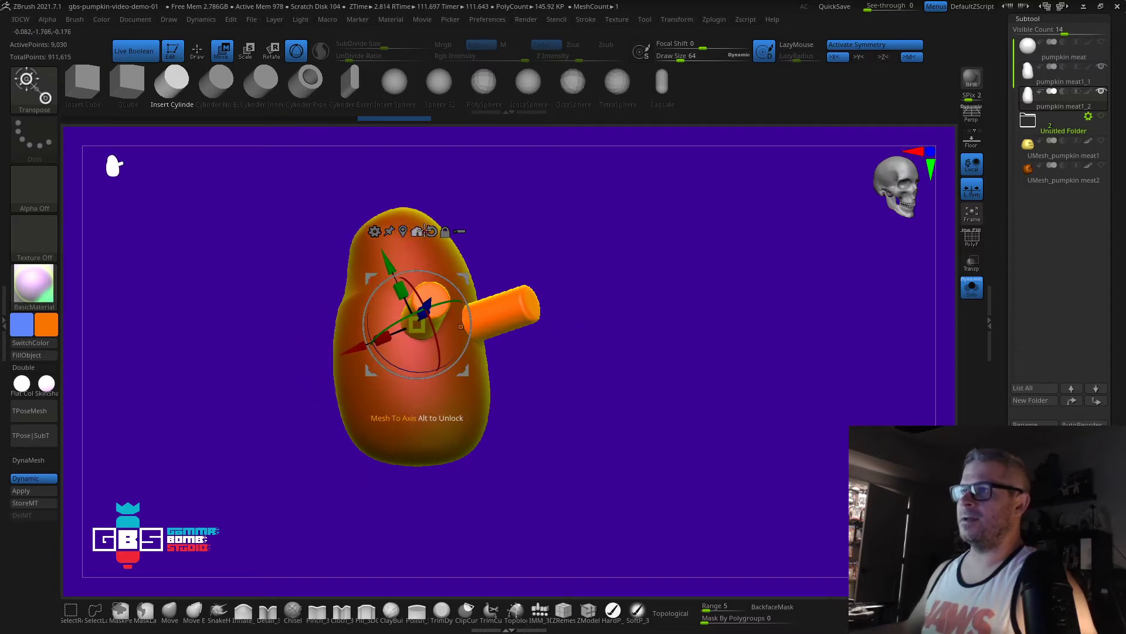
Step: Widen the mirrored cylinders into rounded oblong shapes with the Extender deformer and return to Draw mode
left_click(374, 231)
left_click(655, 275)
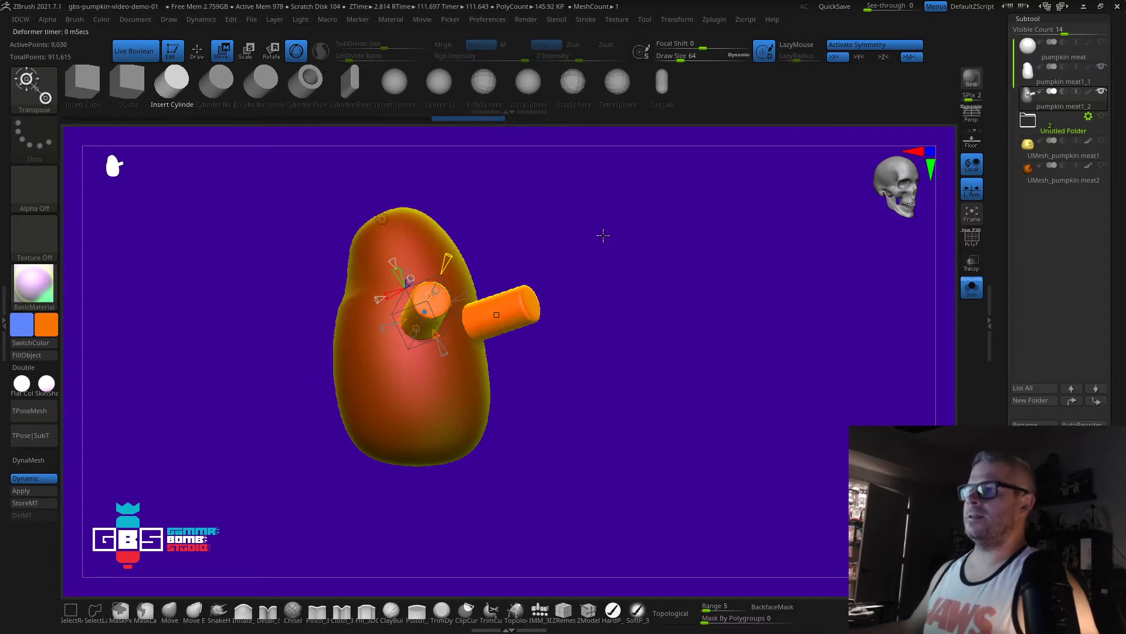
left_click_drag(604, 235, 553, 241, "alt")
left_click_drag(588, 197, 612, 189)
left_click_drag(403, 273, 406, 262)
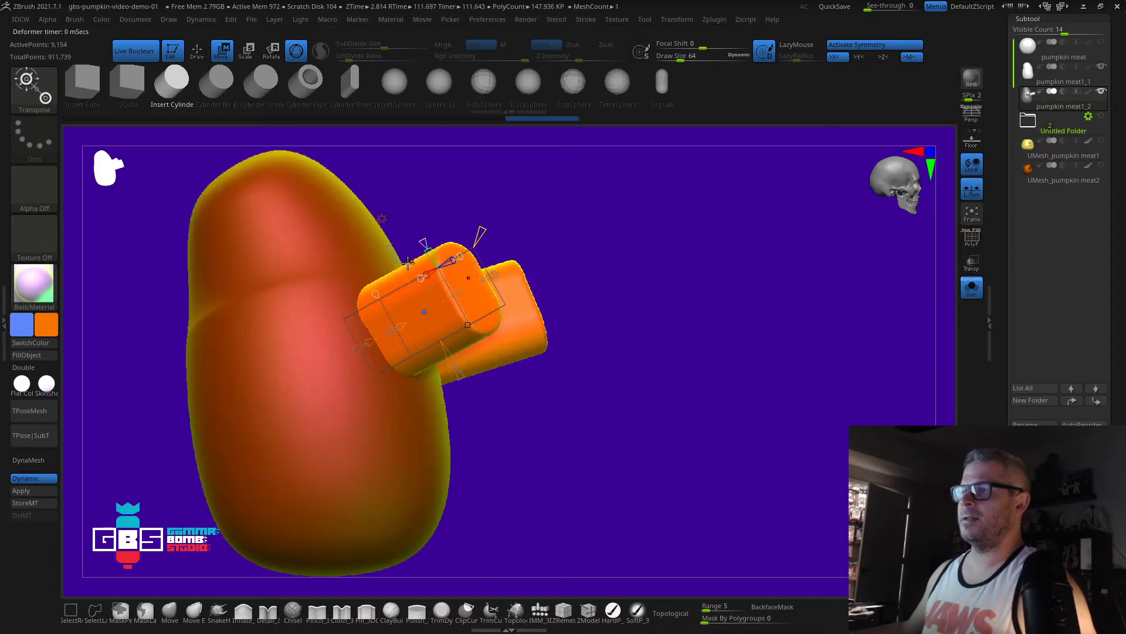
key("q")
mouse_move(618, 234)
left_mouse_down()
mouse_move(669, 244)
mouse_move(656, 238)
left_mouse_up()
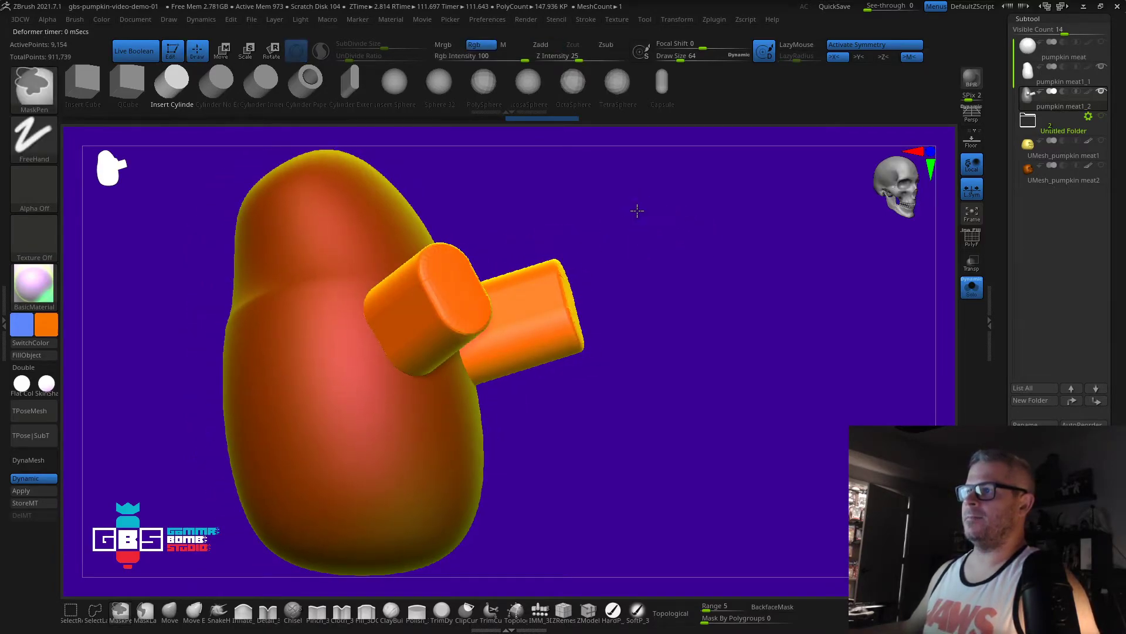
Step: Clear the mask from the inner meat and the mirrored cylinders
left_click(651, 209, "ctrl")
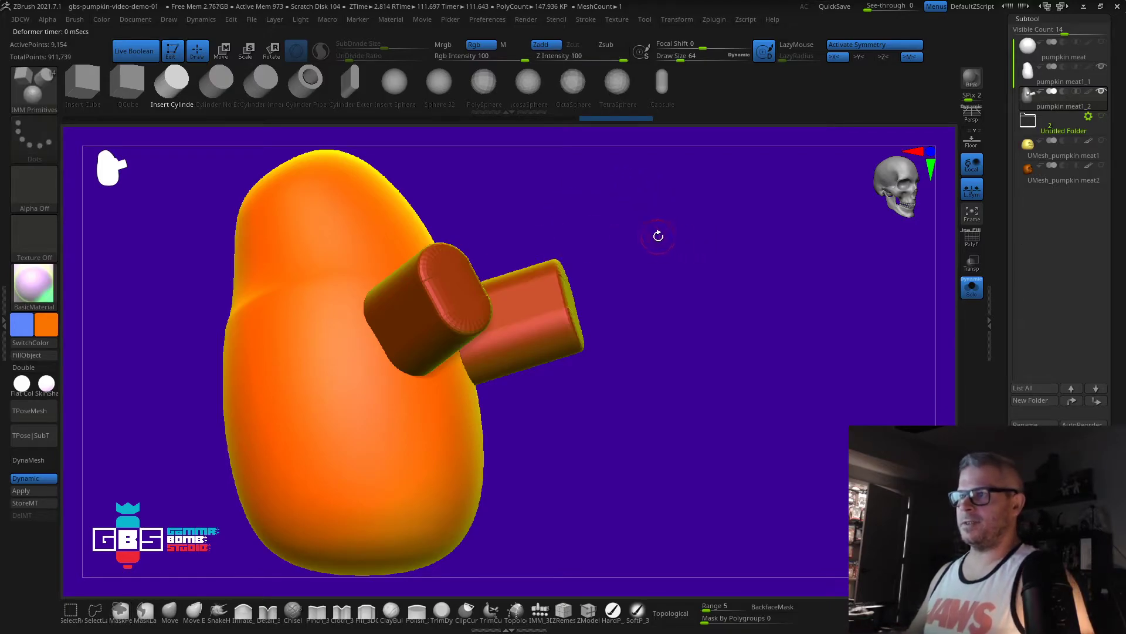
key("ctrl")
left_click_drag(625, 237, 689, 230, "ctrl")
Step: Insert an edge loop near the outer rims of the mirrored cylinders with ZModeler and remove all their creases
left_click(970, 240)
mouse_move(851, 247)
left_mouse_down()
mouse_move(797, 249)
mouse_move(734, 294)
mouse_move(696, 259)
mouse_move(647, 249)
mouse_move(706, 244)
mouse_move(657, 360)
mouse_move(681, 375)
left_mouse_up()
left_click(588, 613)
left_click(498, 262)
left_click(535, 251)
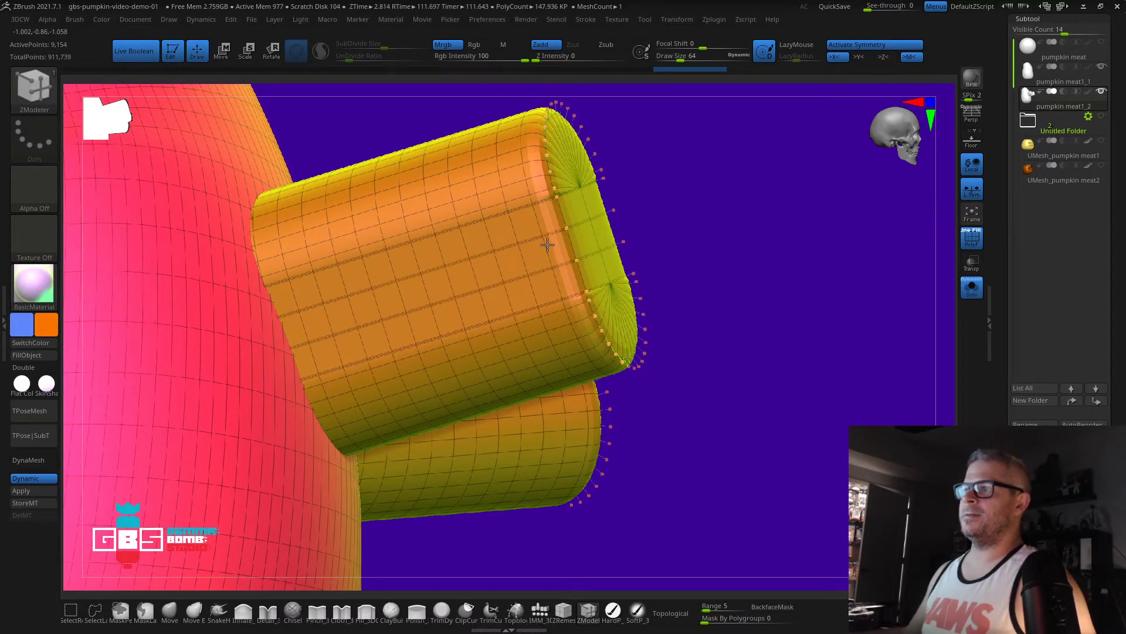
key("3")
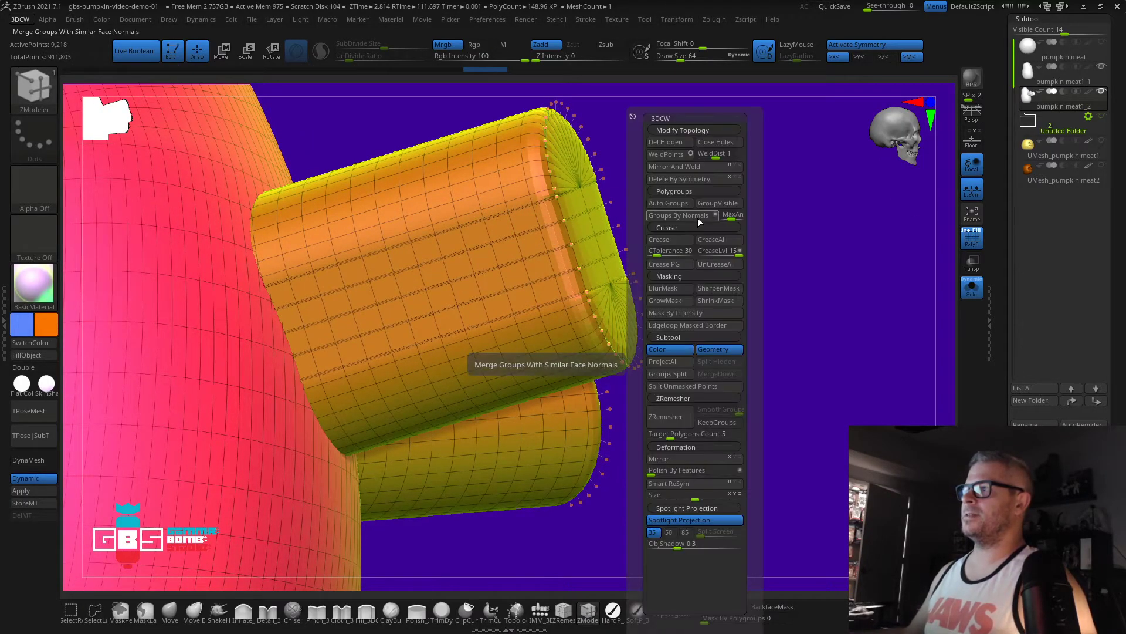
left_click(725, 264)
Step: Insert a single cylinder centred below the mirrored pair on the front of the inner meat using the IMM Primitives brush
left_click_drag(810, 260, 838, 349)
left_click_drag(862, 257, 692, 183)
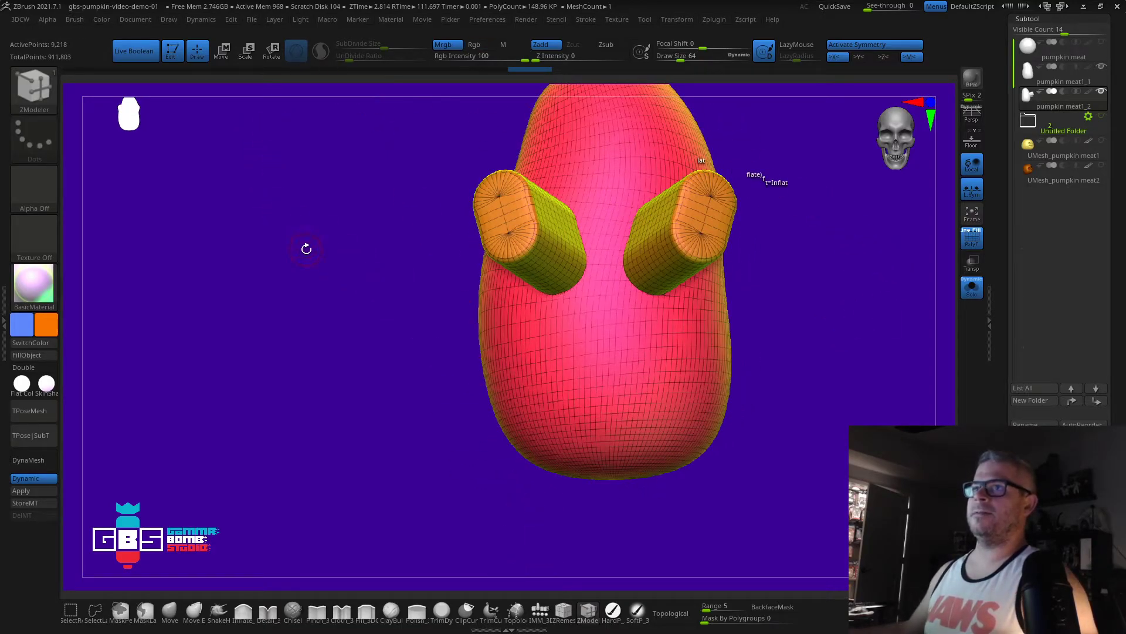
key("b")
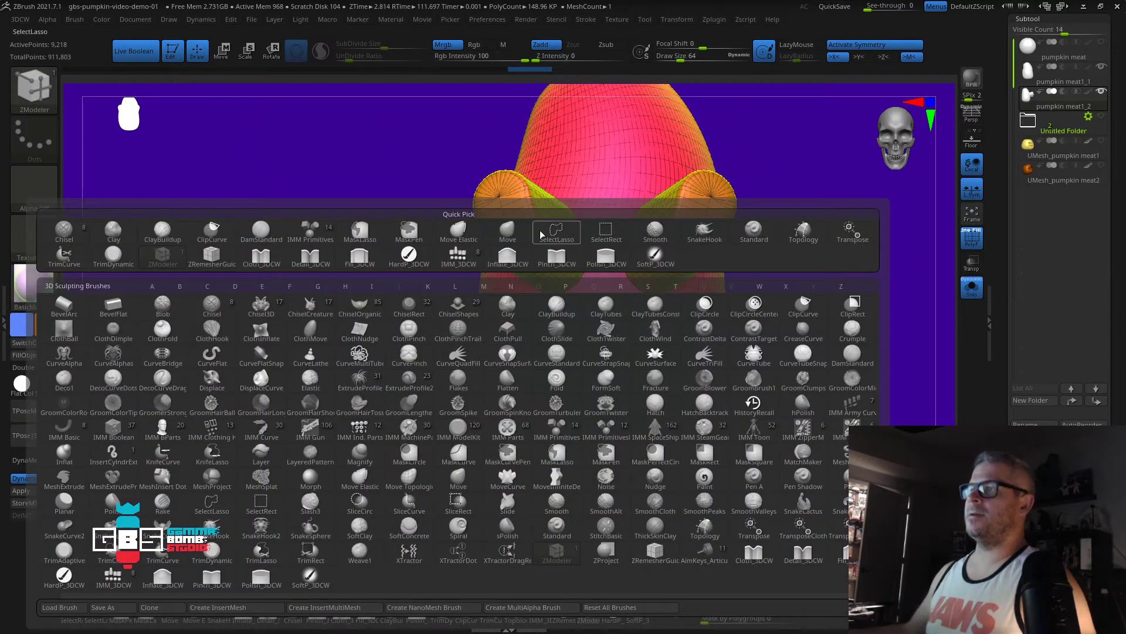
key("i")
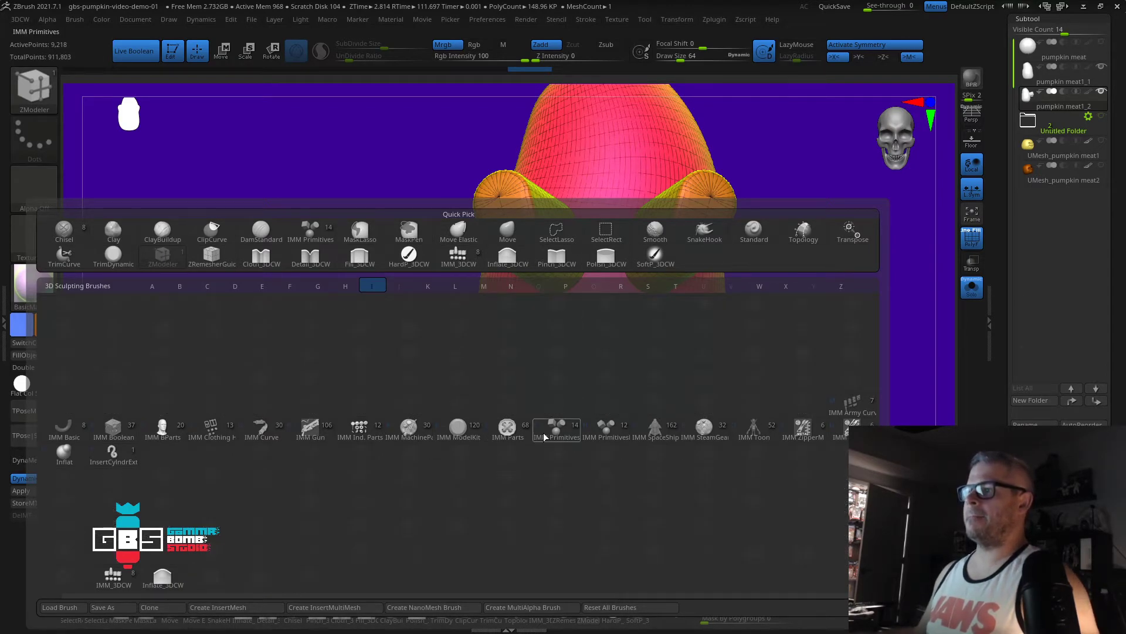
left_click(557, 418)
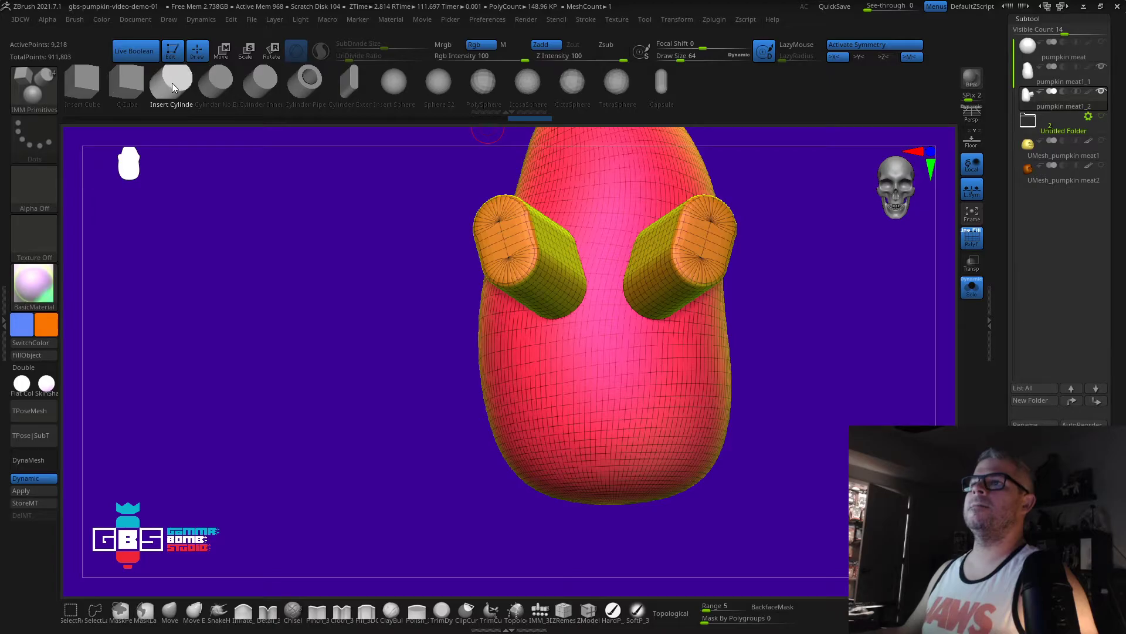
left_click_drag(603, 376, 604, 427)
left_click_drag(757, 419, 814, 410)
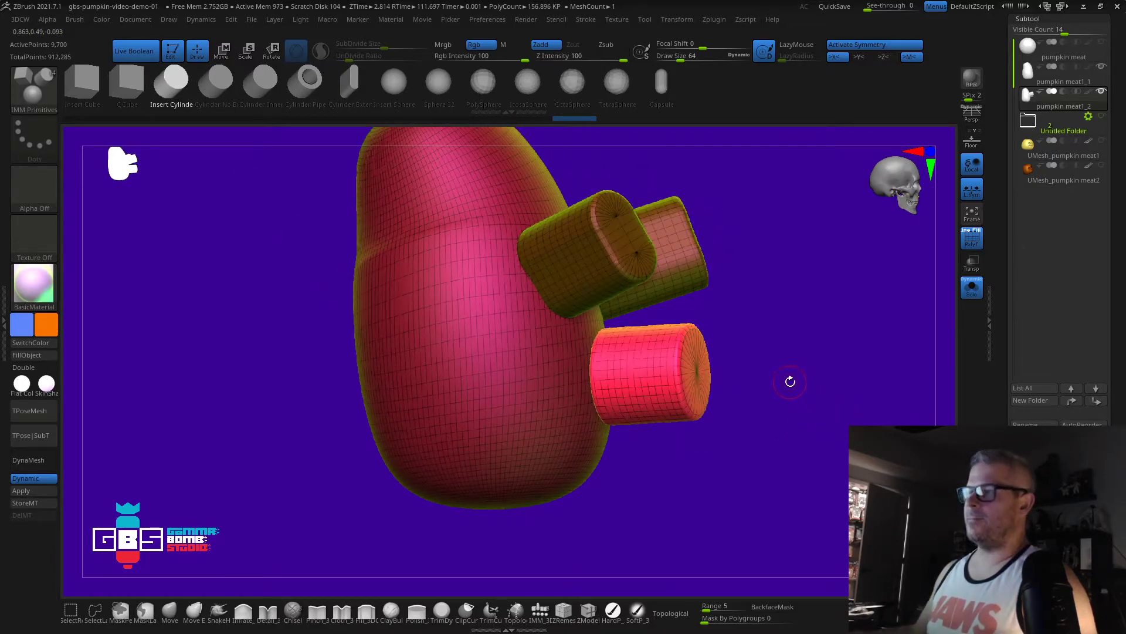
Step: Cut the new cylinder's lower side flat into a half-round mouth shape with the Flatten deformer and accept it
key("w")
left_click(568, 281)
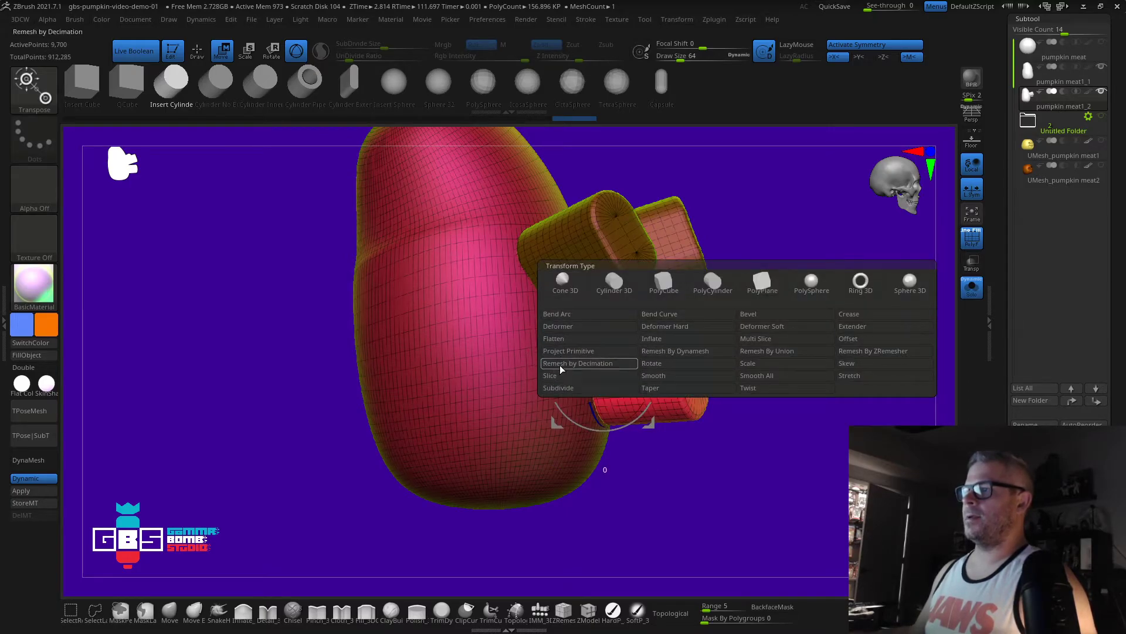
left_click(554, 342)
left_click_drag(771, 424, 650, 392)
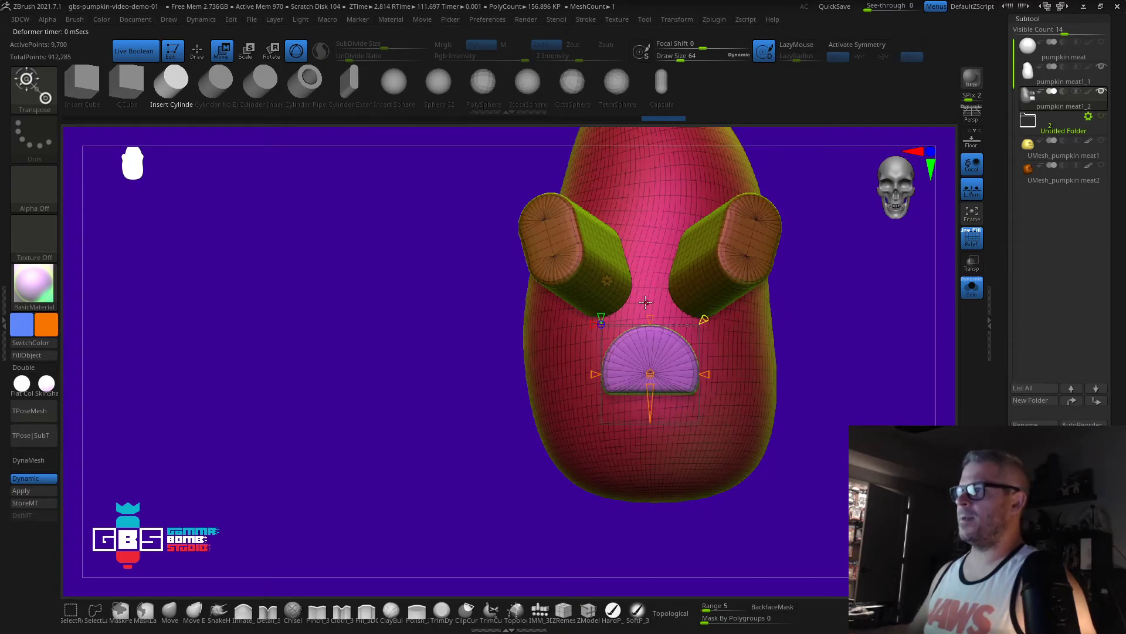
left_click(608, 280)
left_click(790, 283)
Step: Enlarge the half-round mouth cylinder and reposition it on the lower front of the inner meat
left_click_drag(653, 376, 695, 404)
left_click_drag(792, 402, 887, 392)
left_click_drag(674, 301, 683, 356)
left_click_drag(851, 356, 757, 362)
left_click_drag(651, 370, 649, 379)
left_click_drag(821, 375, 728, 375)
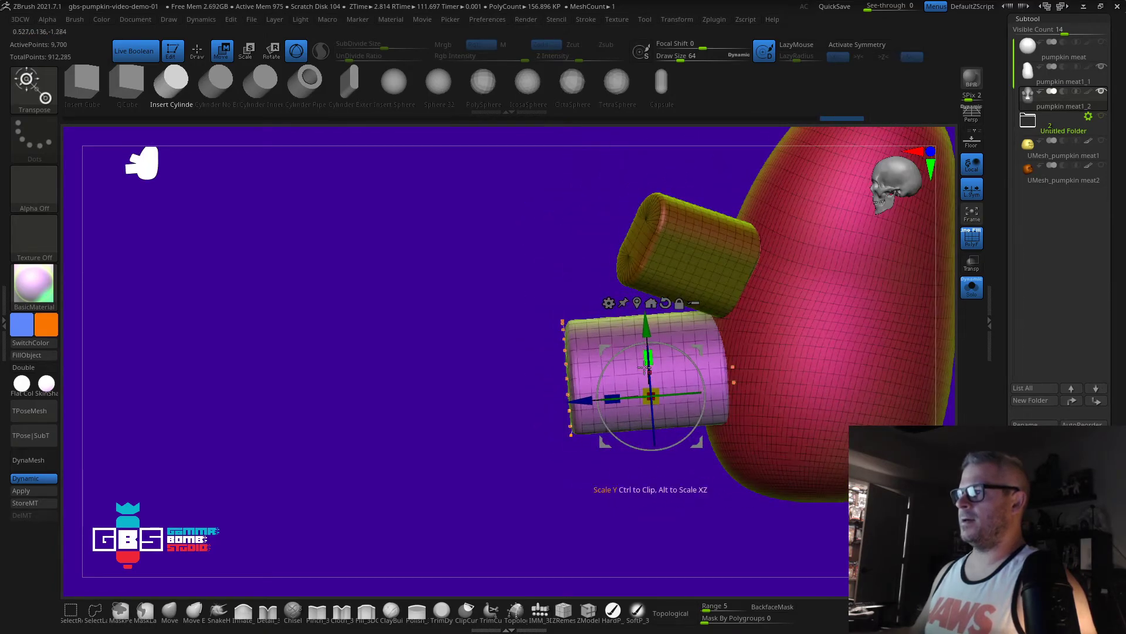
left_click_drag(574, 400, 604, 393)
left_click_drag(486, 422, 558, 416)
Step: Slant the mouth cylinder's profile slightly sideways with the Skew deformer
left_click(639, 301)
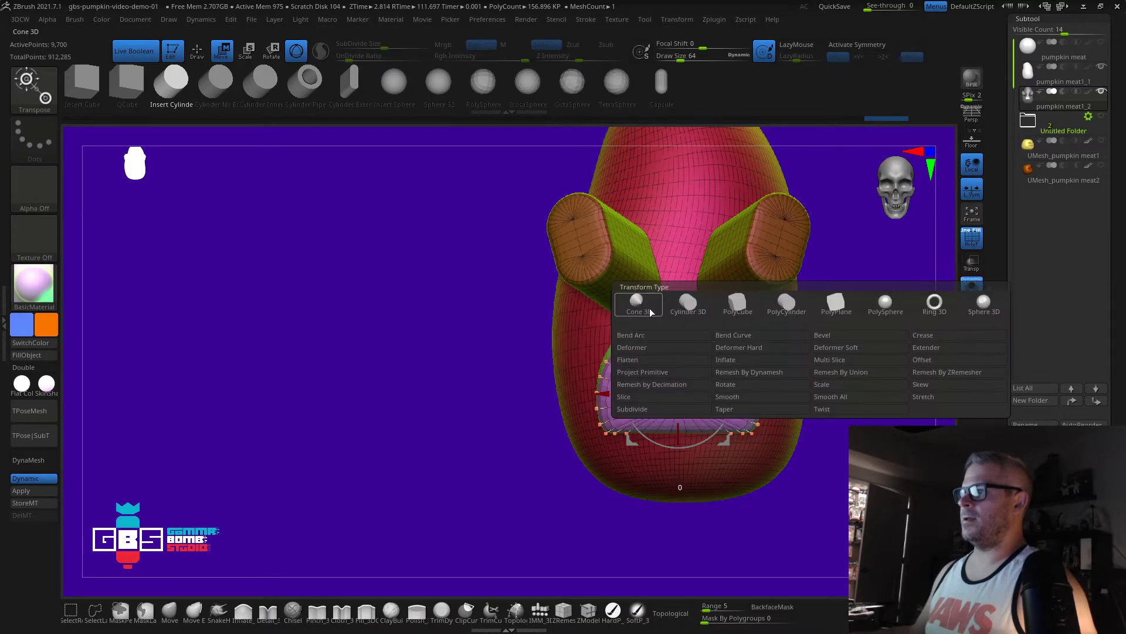
left_click(921, 385)
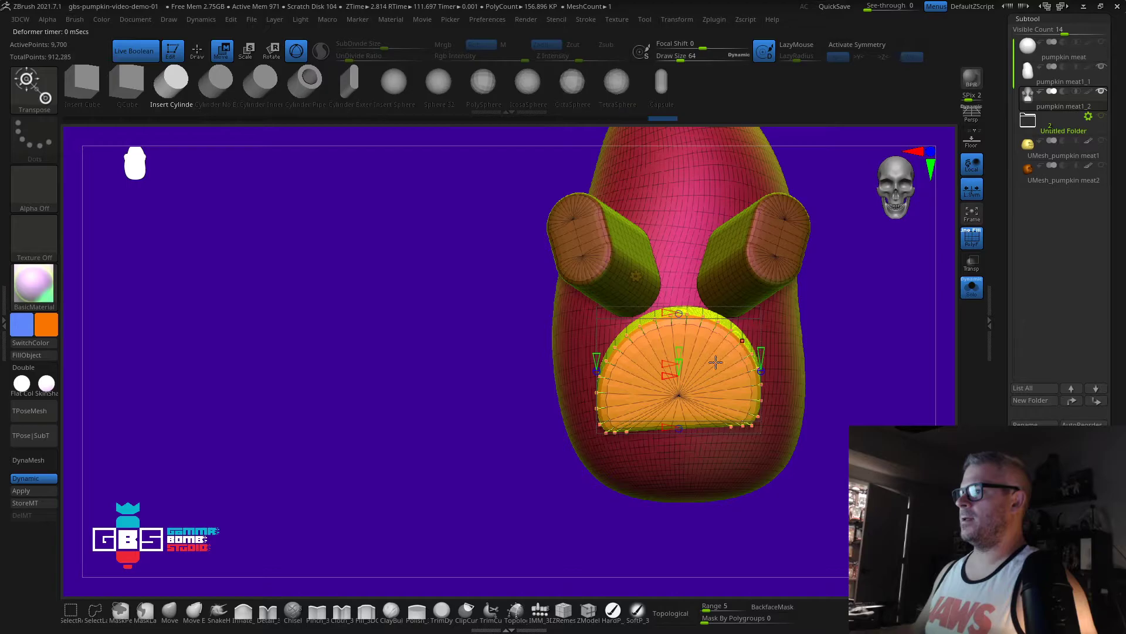
left_click_drag(655, 424, 658, 423)
left_click_drag(533, 452, 612, 339)
left_click_drag(777, 501, 774, 321)
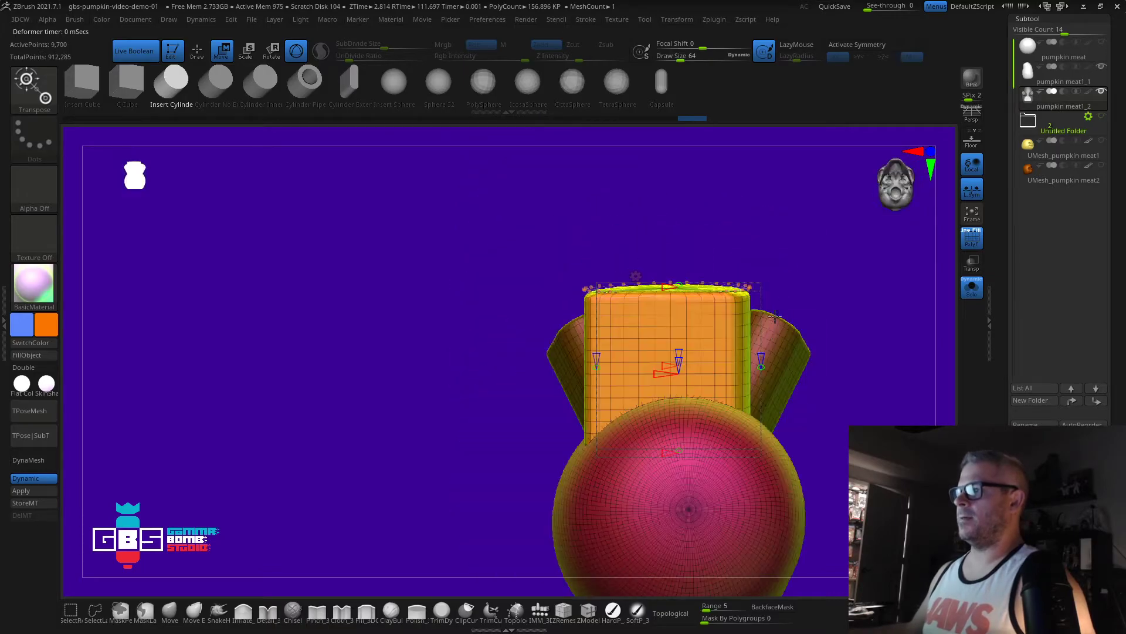
Step: Taper the mouth cylinder slightly along its depth with the Taper deformer
left_click(636, 274)
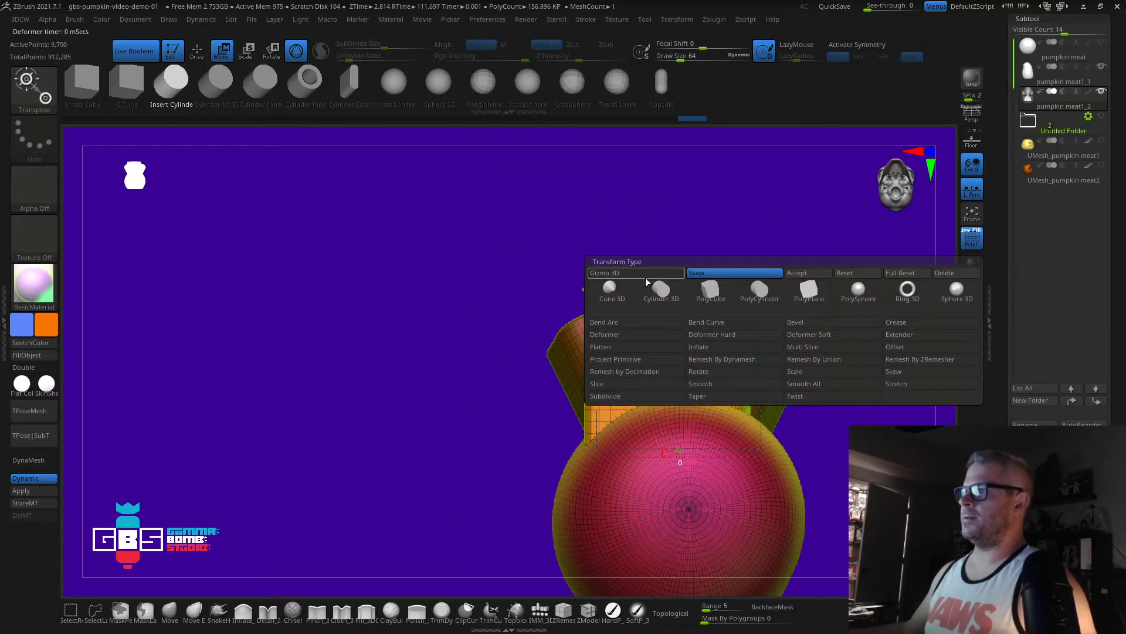
left_click(700, 397)
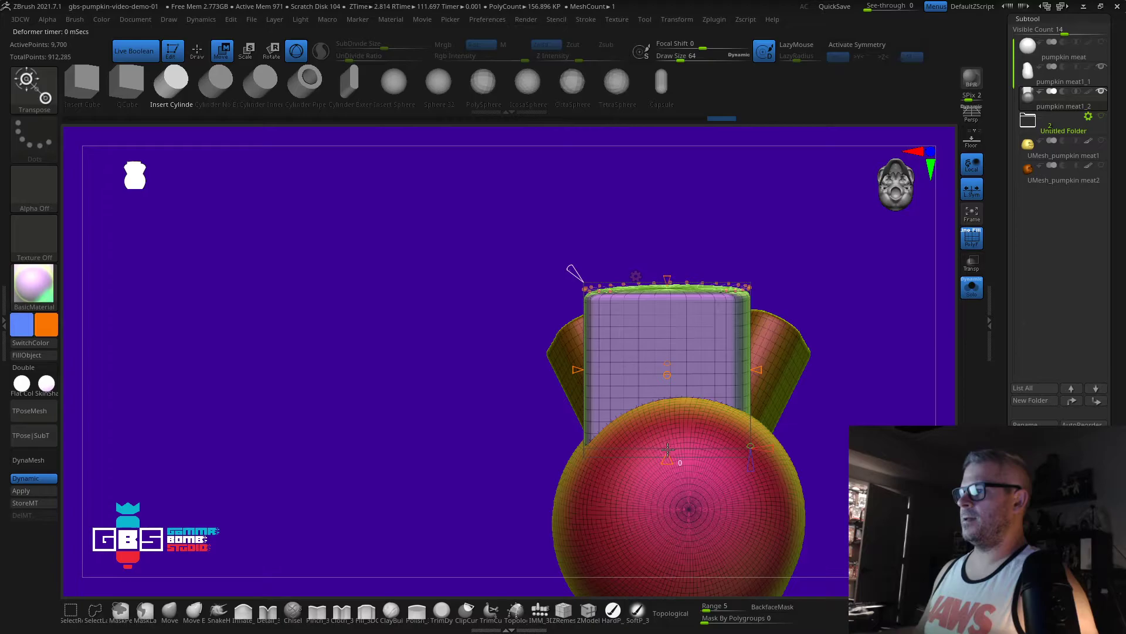
left_click_drag(668, 453, 669, 435)
left_click_drag(832, 411, 903, 410)
mouse_move(885, 332)
left_mouse_down()
mouse_move(847, 372)
mouse_move(880, 407)
mouse_move(862, 405)
mouse_move(824, 476)
mouse_move(553, 510)
mouse_move(568, 485)
left_mouse_up()
Step: Return to Draw mode, clear the mask, and set the pumpkin meat1_2 subtool to subtraction
key("q")
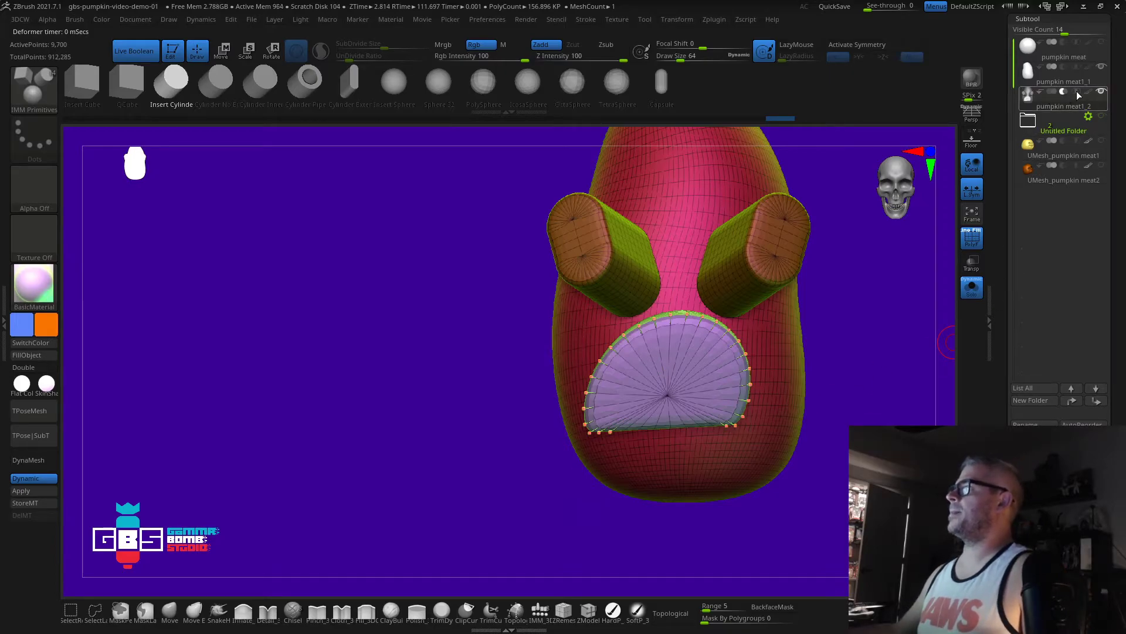
left_click_drag(866, 325, 885, 355, "ctrl")
left_click_drag(861, 340, 795, 392, "alt")
Step: Create a folder for the pumpkin meat1_1 shell and place the pumpkin meat1_2 subtool inside it
left_click(1026, 80)
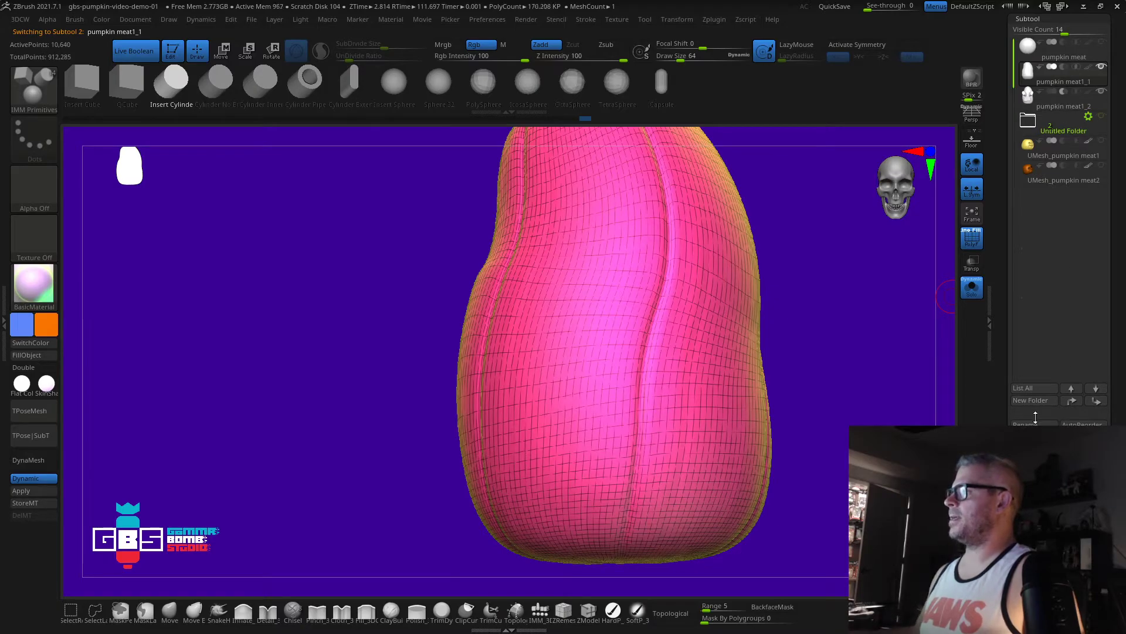
left_click(1032, 403)
key("Return")
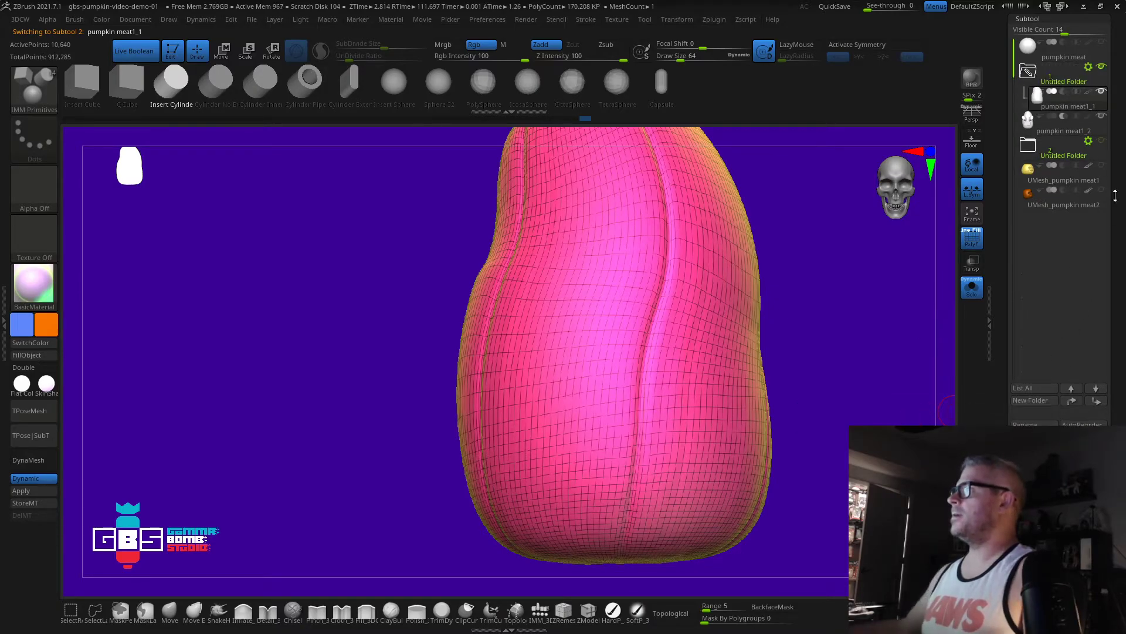
left_click_drag(1046, 120, 1060, 90)
Step: Turn off Solo and the polyframe display, and inspect the Live Boolean carved face from several angles
left_click(971, 288)
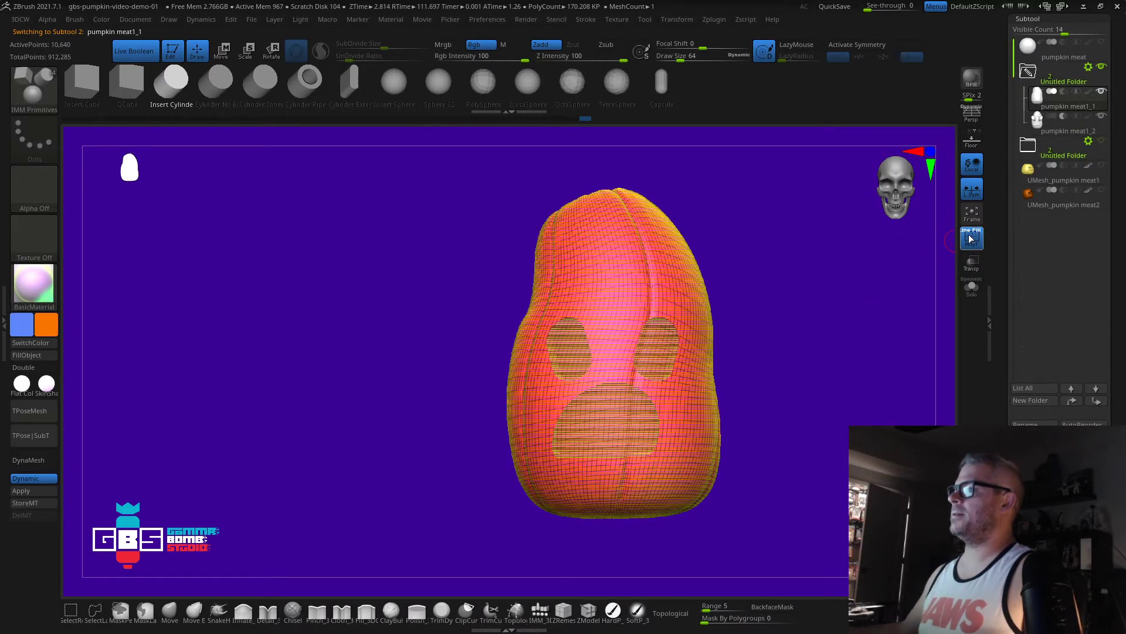
left_click(972, 239)
left_click_drag(812, 334, 488, 278)
left_click_drag(433, 377, 830, 375)
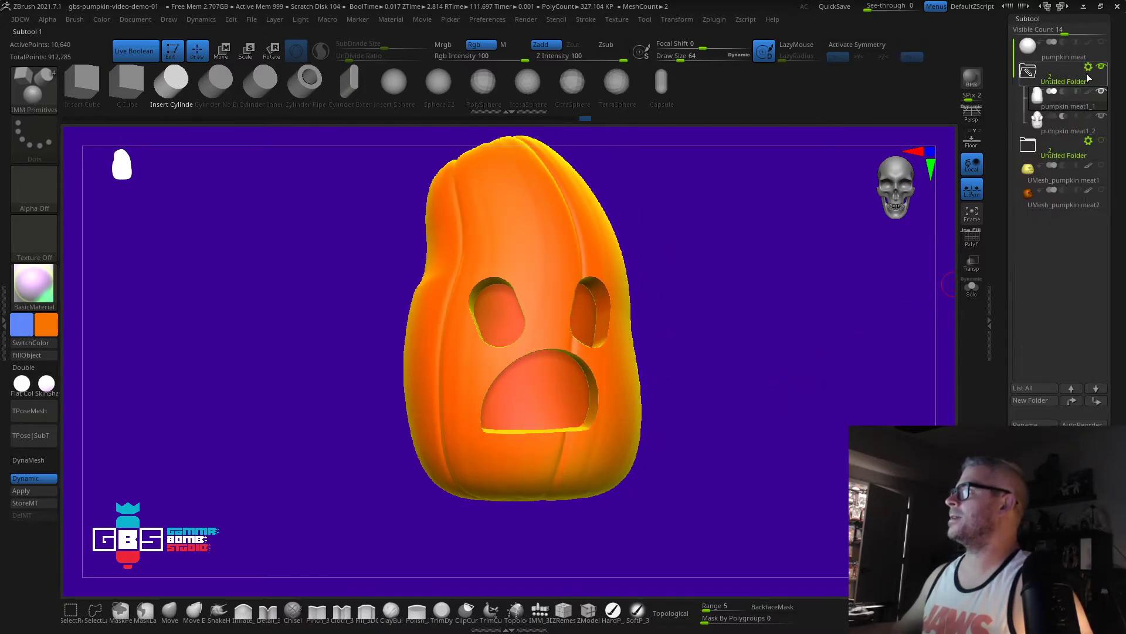
Step: Collapse and hide the carved pumpkin's folder, and duplicate the original round pumpkin meat subtool
left_click(1077, 183)
left_click(1029, 71)
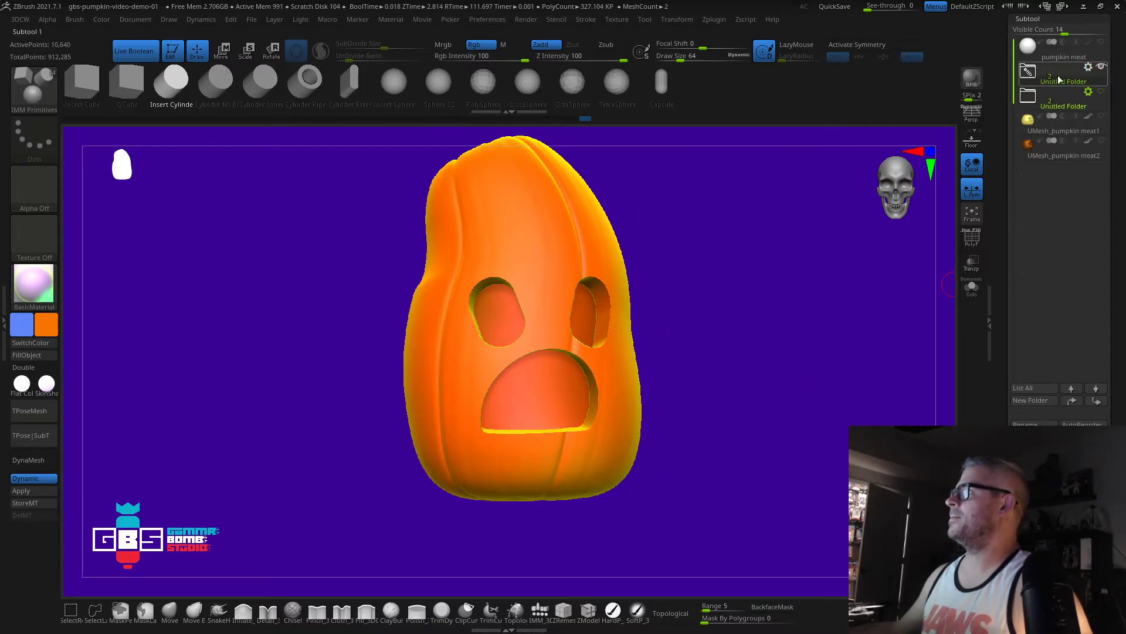
left_click(1101, 67)
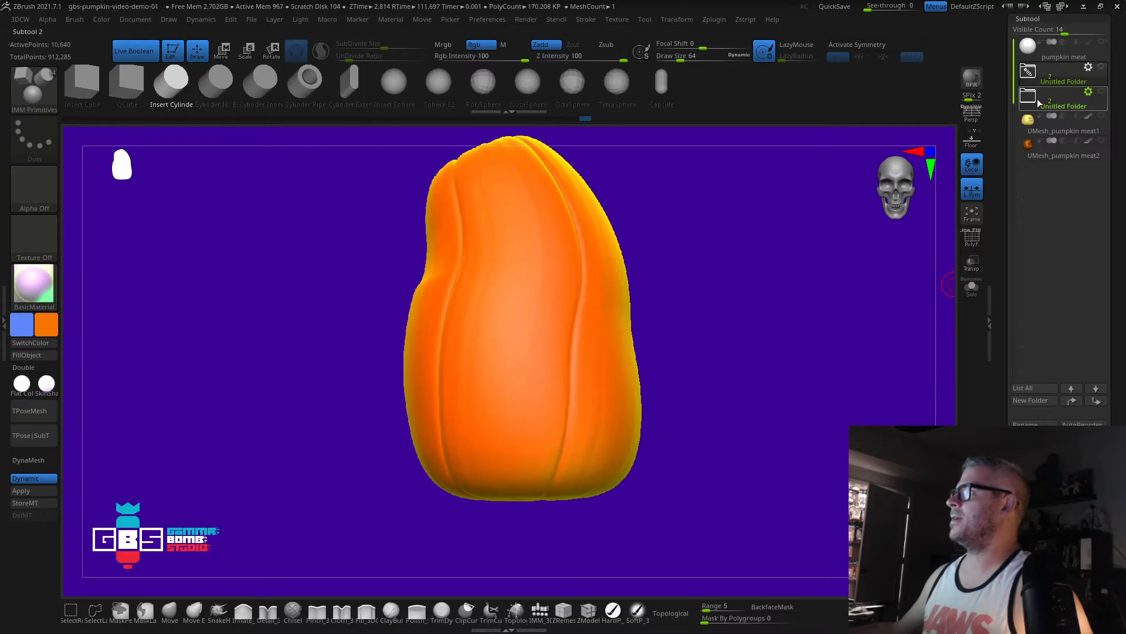
left_click(1026, 52)
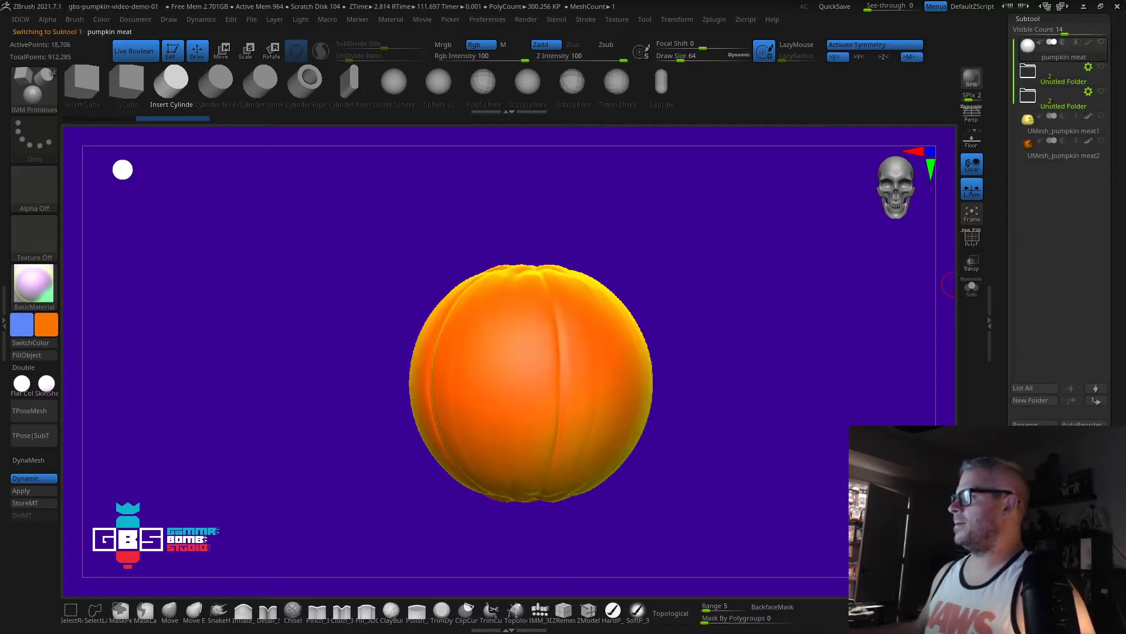
key("ctrl+shift+d")
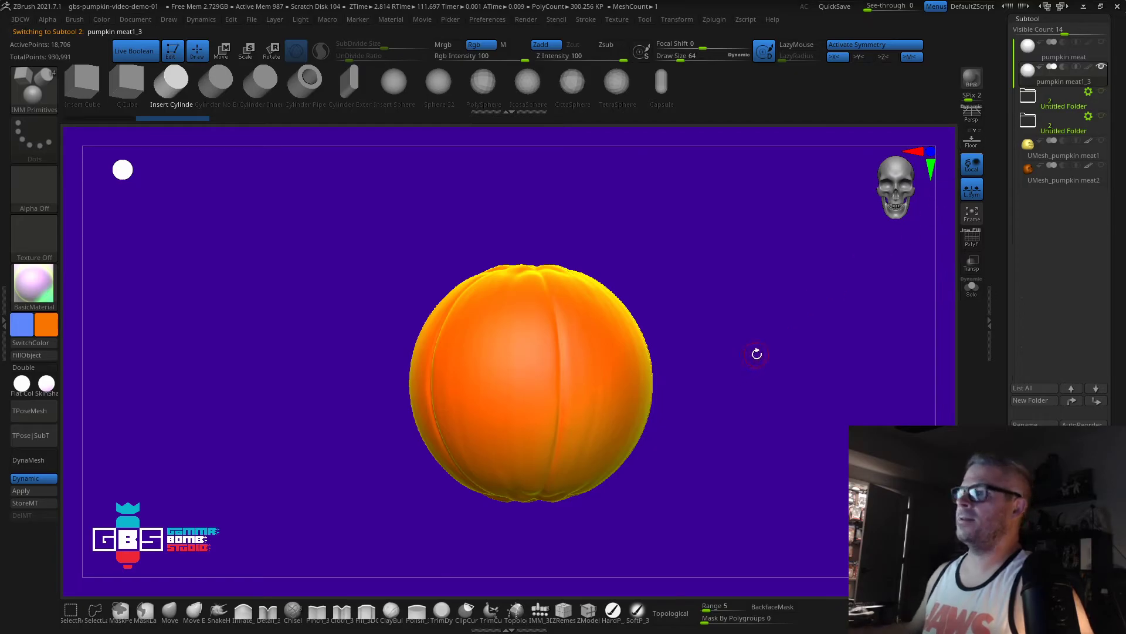
Step: Apply the Deformer cage to the duplicate pumpkin and mask its top and bottom point rows, leaving the two middle rows active
key("w")
left_click(537, 284)
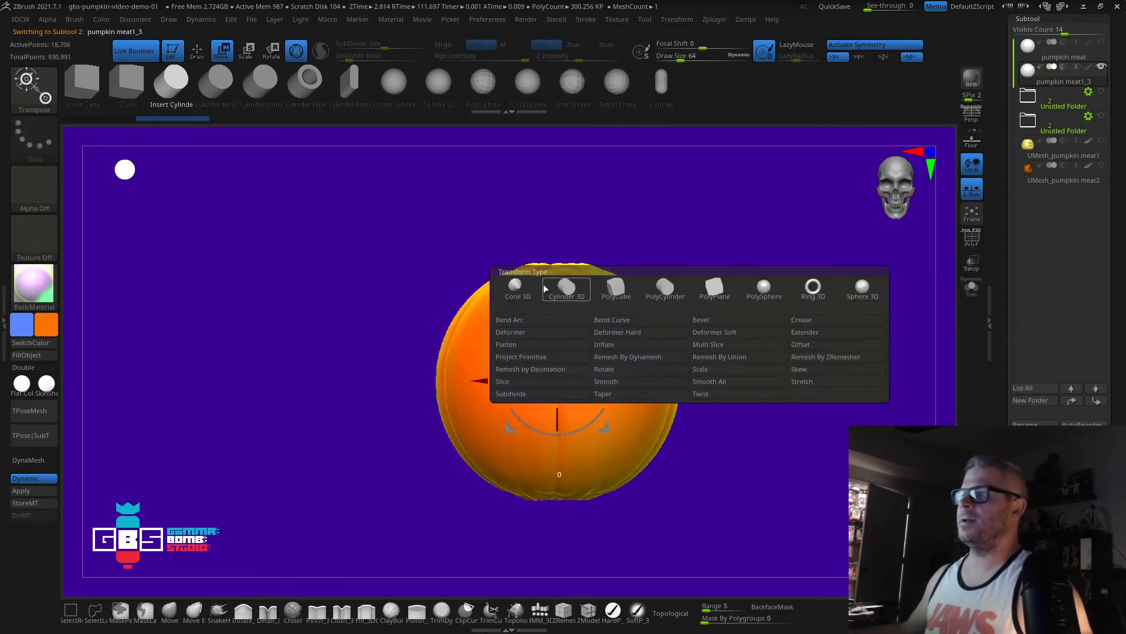
left_click(511, 332)
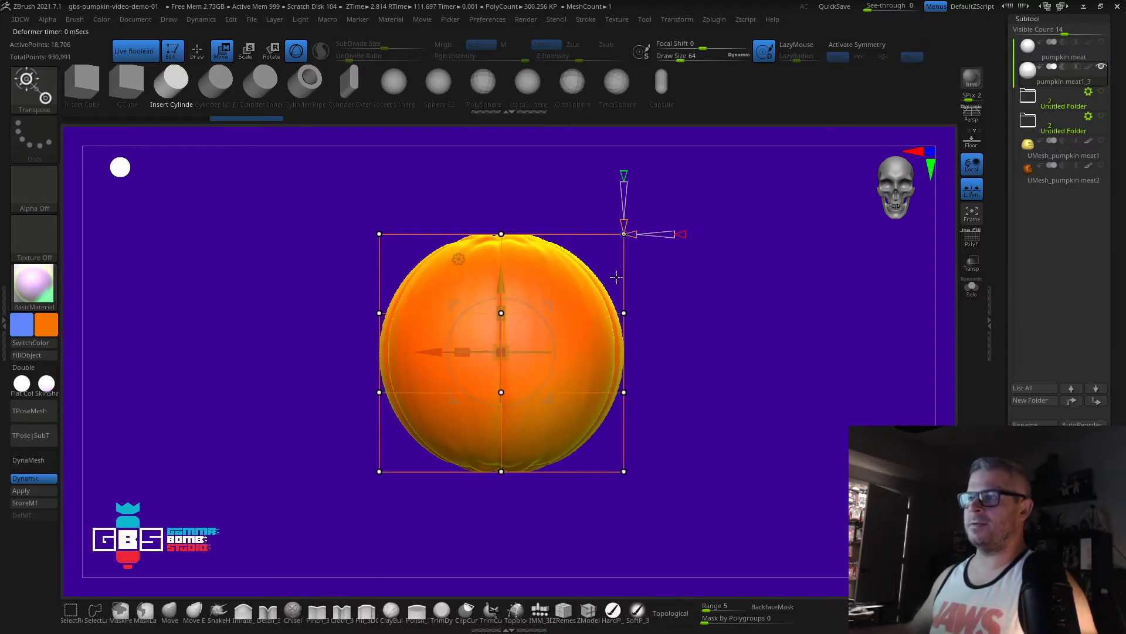
left_click_drag(322, 184, 786, 261, "ctrl")
left_click_drag(333, 525, 744, 423, "ctrl")
left_click_drag(305, 522, 745, 439, "ctrl")
left_click_drag(308, 293, 756, 166, "ctrl")
left_click_drag(311, 283, 692, 411, "ctrl")
left_click_drag(311, 255, 795, 183, "ctrl")
left_click_drag(272, 524, 757, 418, "ctrl")
left_click_drag(329, 294, 713, 423, "ctrl")
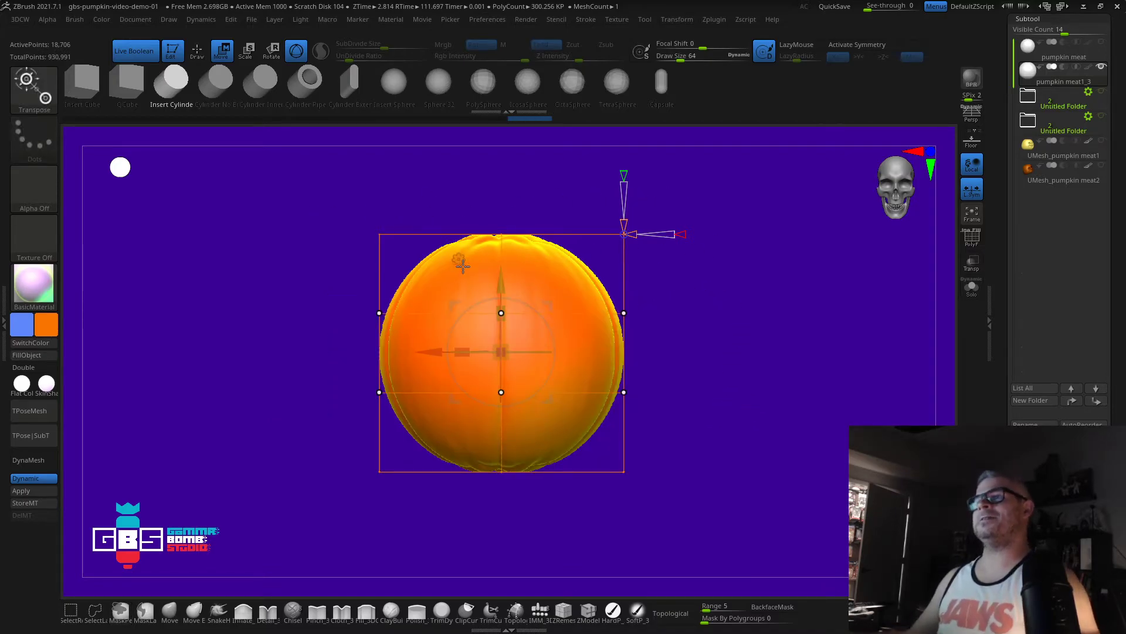
Step: Scale the cage's middle rows outward to make the duplicate pumpkin wide and squat, and accept the deformer
left_click_drag(500, 352, 548, 380)
left_click_drag(505, 313, 540, 201)
left_click_drag(502, 360, 514, 281)
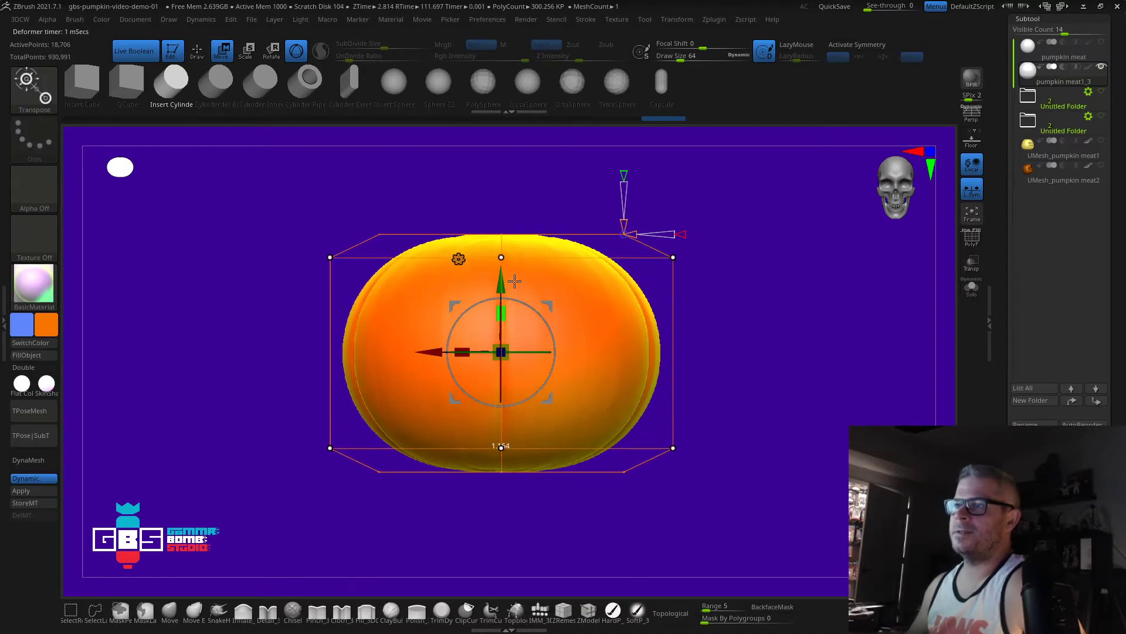
left_click_drag(508, 359, 525, 363)
mouse_move(766, 327)
left_mouse_down()
mouse_move(830, 339)
mouse_move(764, 339)
mouse_move(774, 341)
mouse_move(762, 449)
mouse_move(769, 340)
mouse_move(736, 371)
left_mouse_up()
key("q")
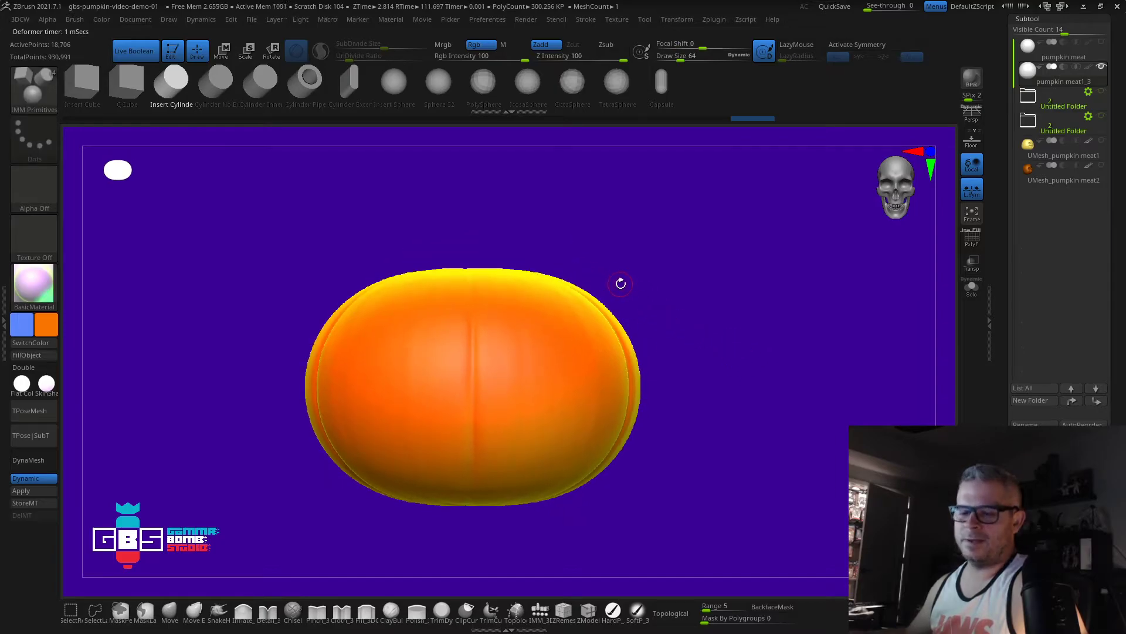
key("w")
left_click(430, 294)
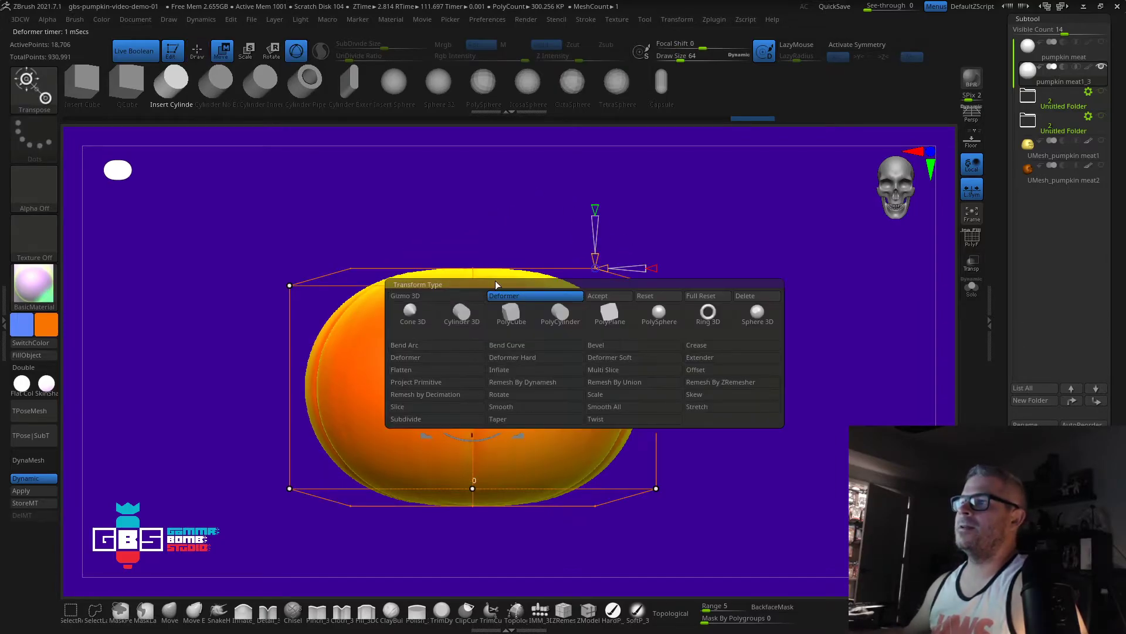
left_click(608, 296)
Step: Apply a fresh Deformer cage to the wide pumpkin, mask its two lower point rows, and raise the two upper rows
left_click(430, 294)
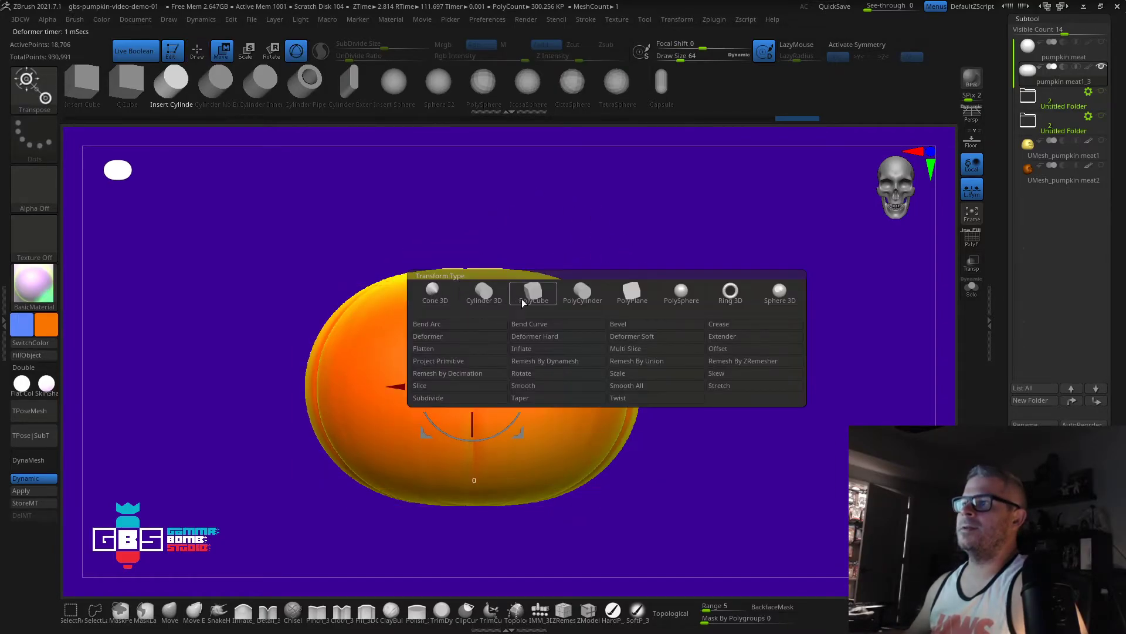
left_click(427, 319)
key("ctrl")
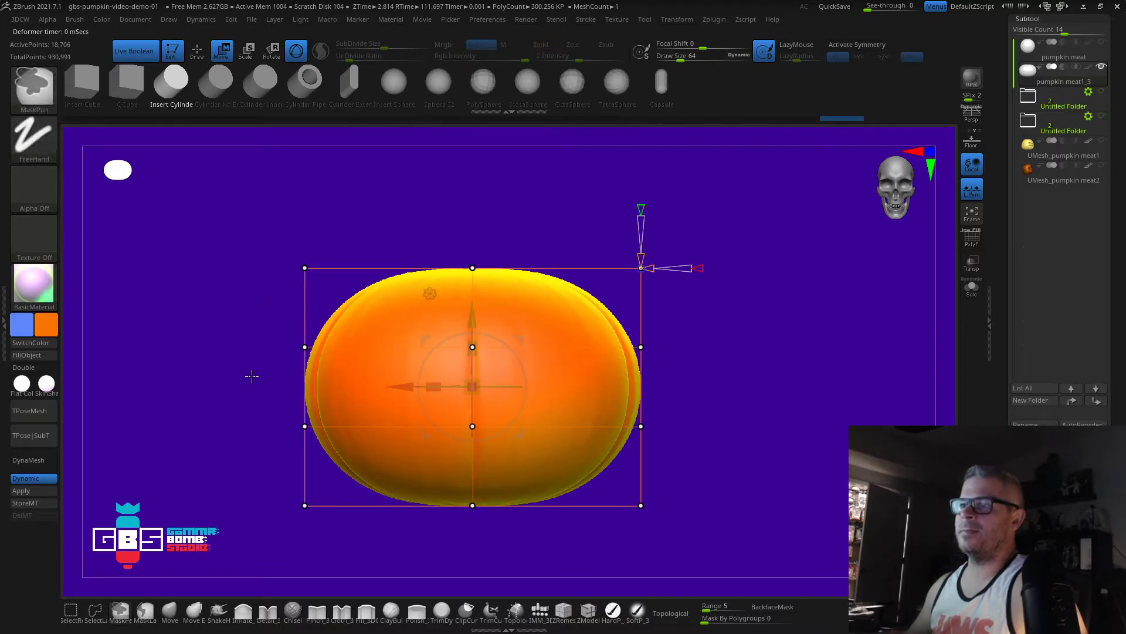
left_click_drag(253, 394, 746, 545, "ctrl")
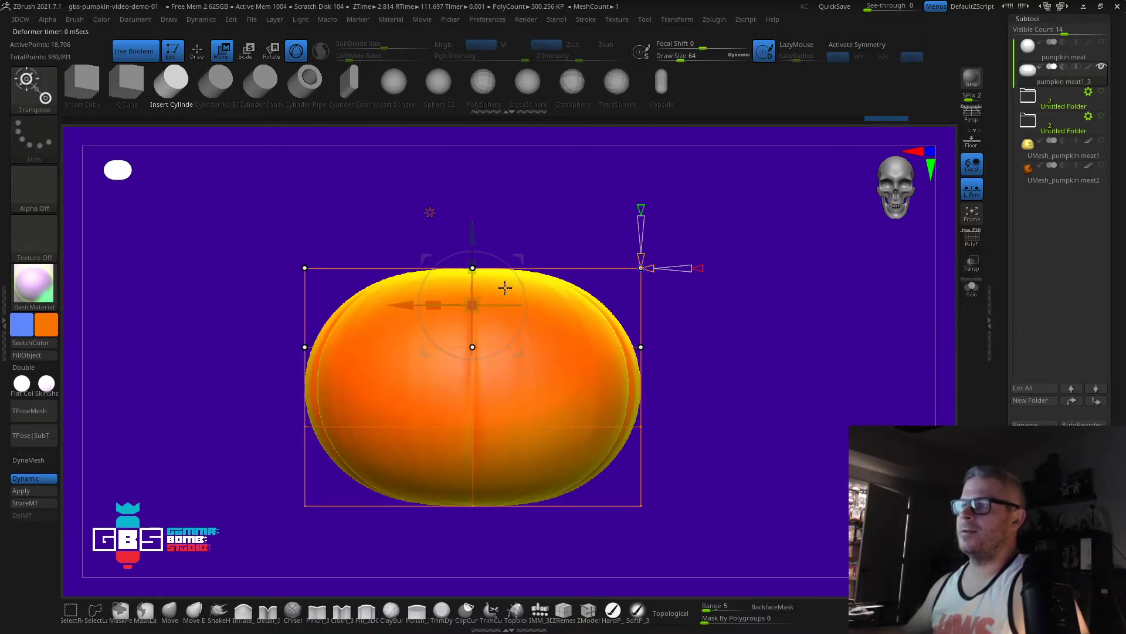
left_click_drag(472, 228, 473, 211)
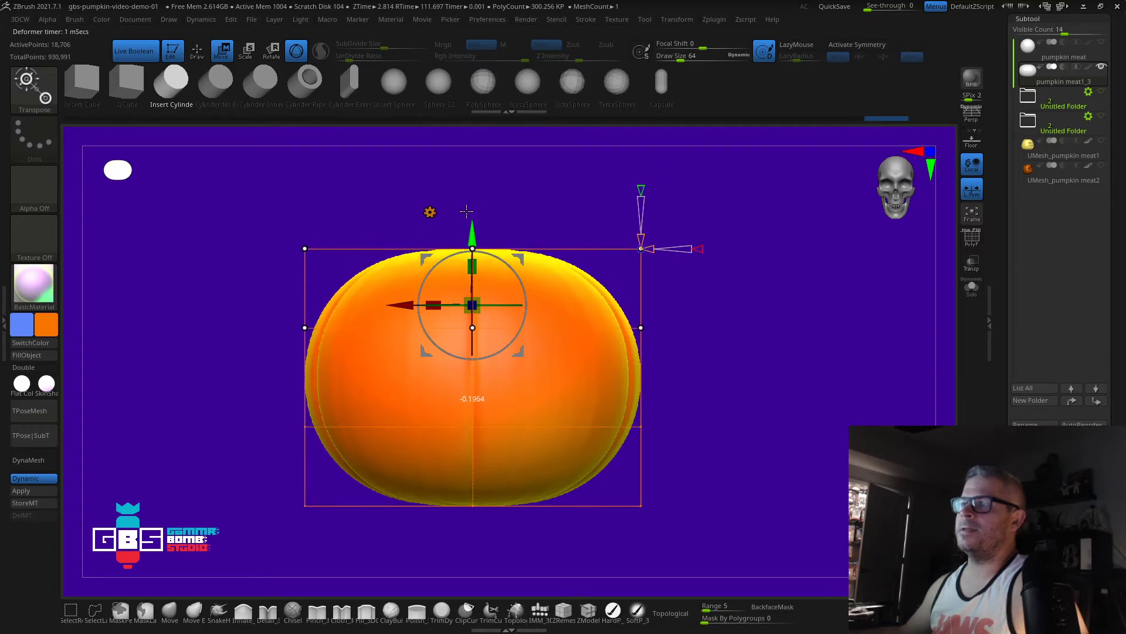
Step: Mask all but the cage's top point row, then scale that row inward and lower it to flatten the pumpkin's top
left_click_drag(246, 370, 731, 299, "ctrl")
key("ctrl")
left_click_drag(248, 282, 850, 196, "ctrl")
left_click_drag(477, 248, 452, 224)
left_click_drag(476, 170, 485, 224)
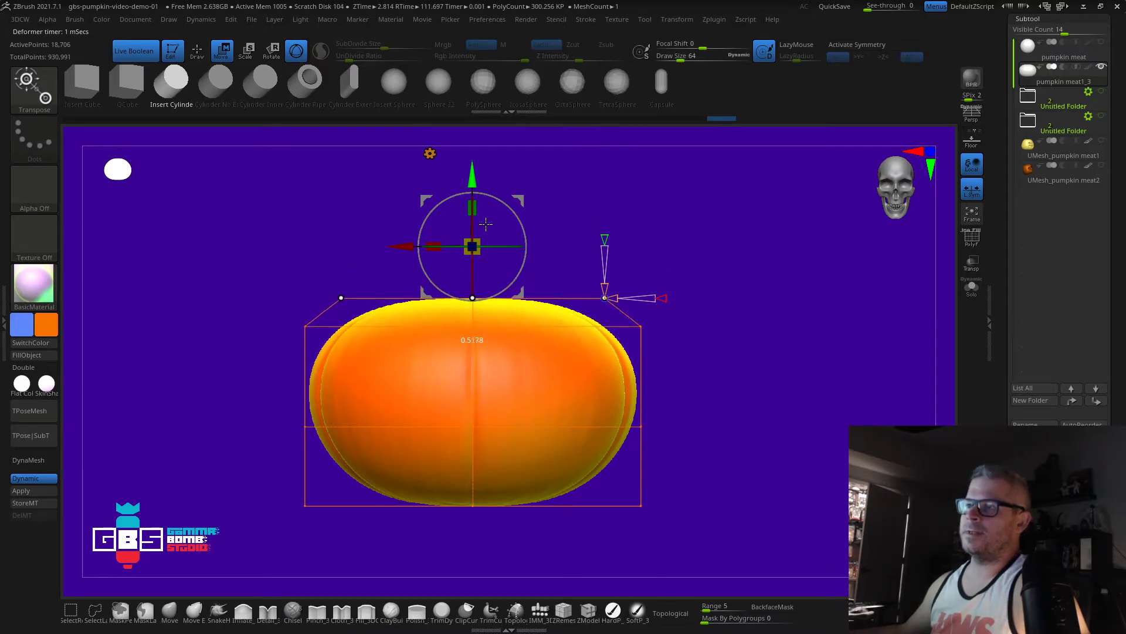
key("q")
mouse_move(684, 259)
left_mouse_down()
mouse_move(704, 358)
mouse_move(704, 270)
mouse_move(711, 309)
mouse_move(679, 334)
mouse_move(712, 306)
mouse_move(692, 352)
left_mouse_up()
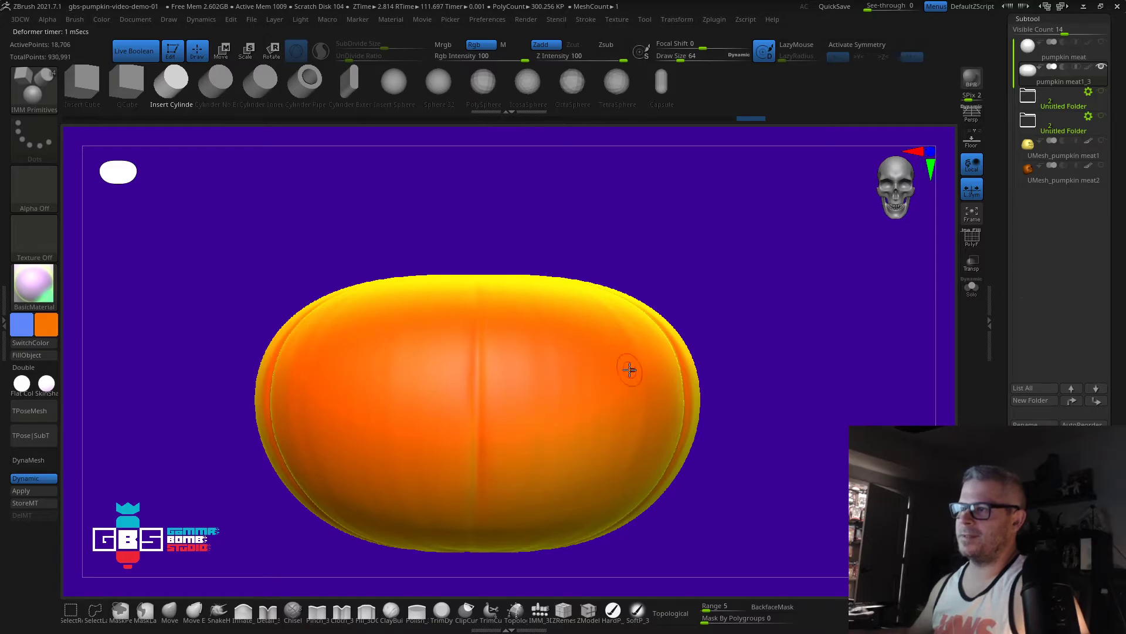
left_click_drag(746, 290, 805, 275)
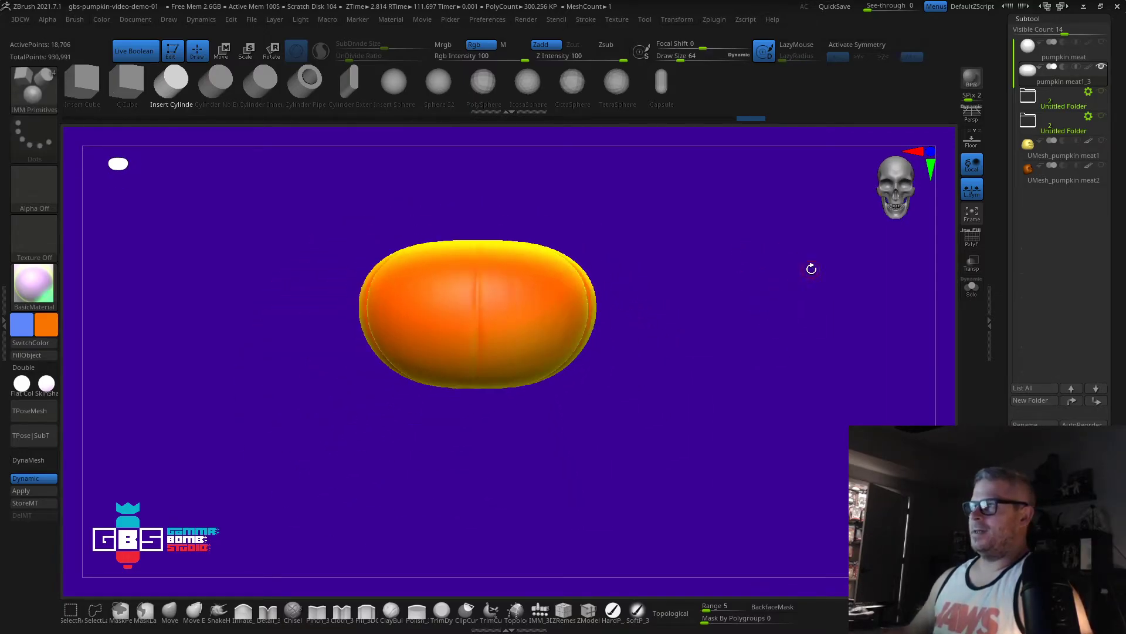
left_click_drag(705, 299, 685, 299)
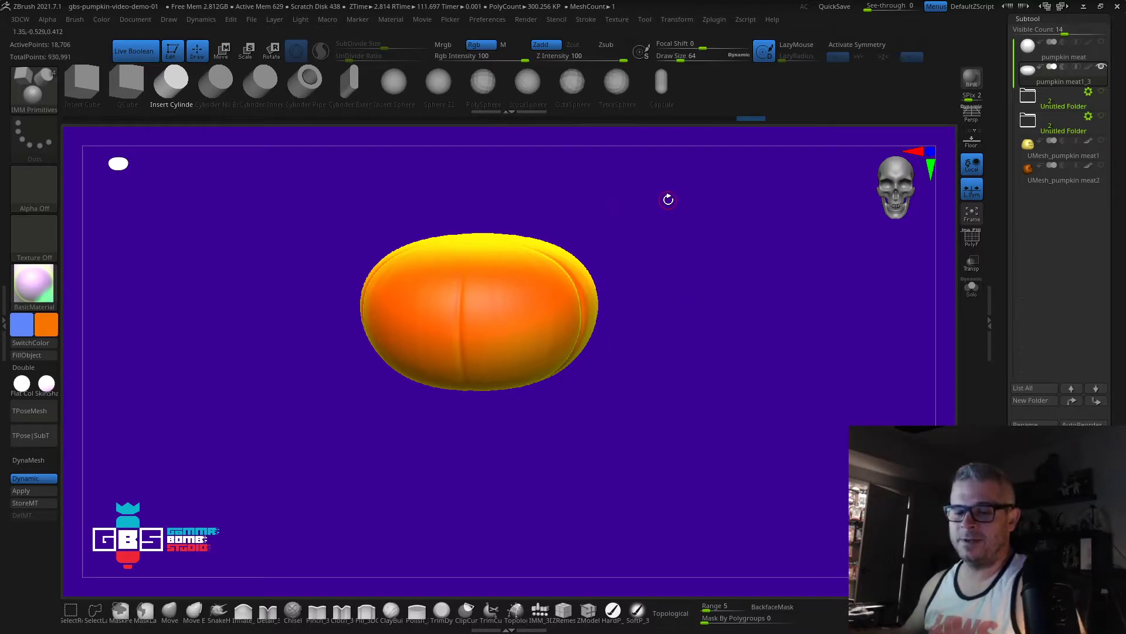
Step: Accept the Deformer cage on the reshaped pumpkin
key("w")
left_click_drag(698, 201, 715, 288, "alt")
left_click_drag(715, 287, 628, 238)
left_click(455, 194)
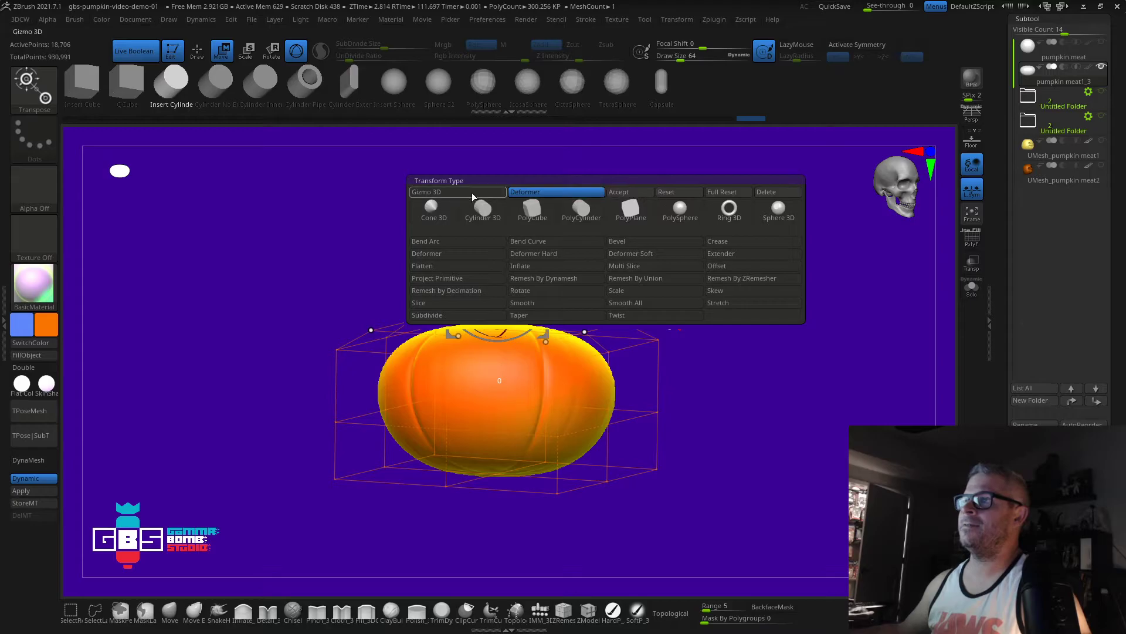
left_click(621, 193)
left_click_drag(650, 267, 529, 270, "shift")
Step: Try stretching the pumpkin vertically with the Extender deformer, and undo the extension
left_click(454, 294)
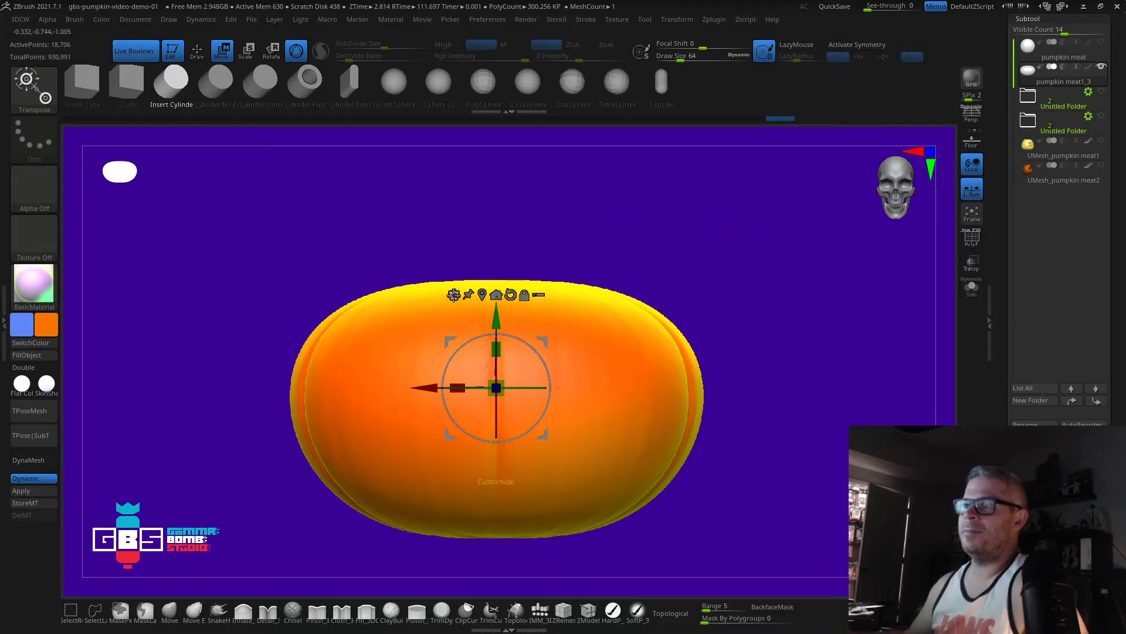
left_click(453, 294)
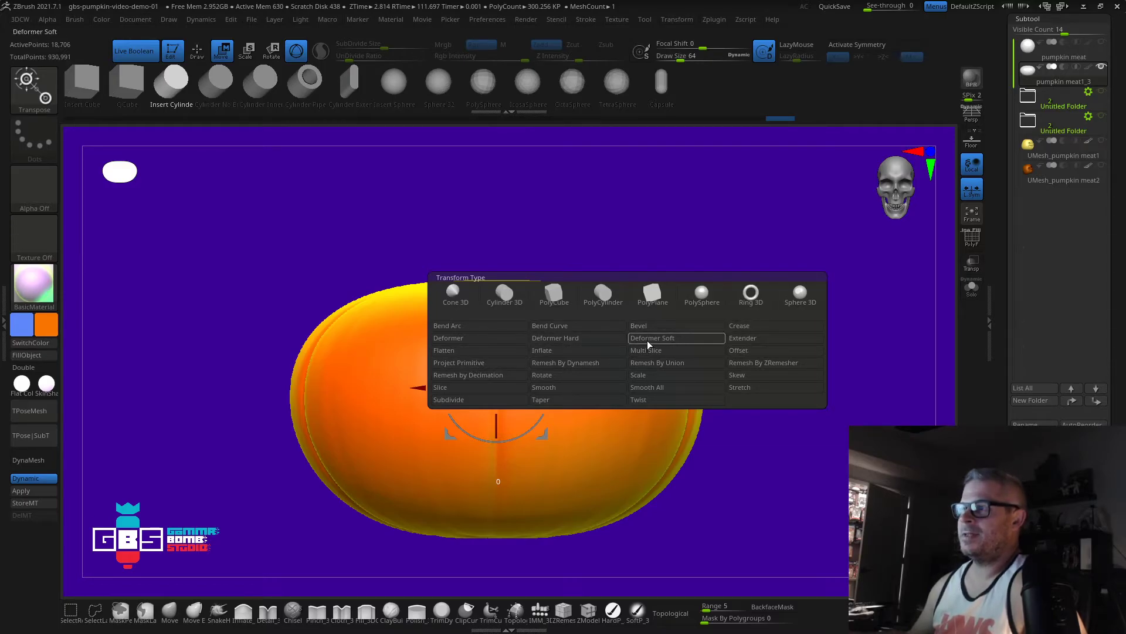
left_click(741, 340)
left_click_drag(497, 241, 493, 217)
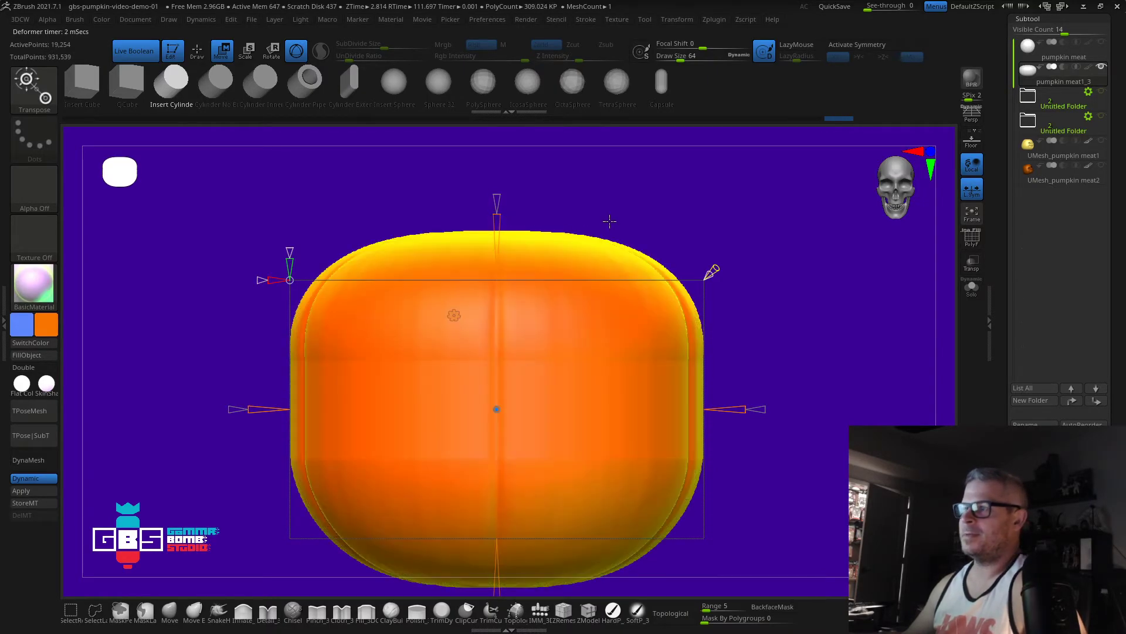
key("q")
mouse_move(812, 322)
left_mouse_down()
mouse_move(802, 327)
mouse_move(769, 292)
left_mouse_up()
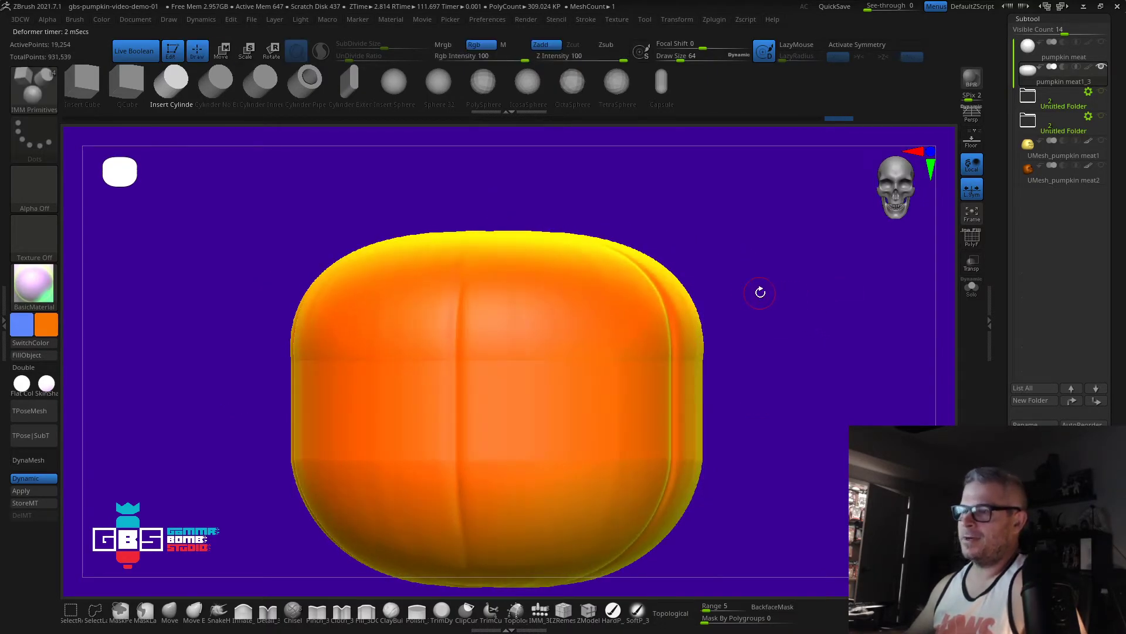
key("ctrl+z")
key("w")
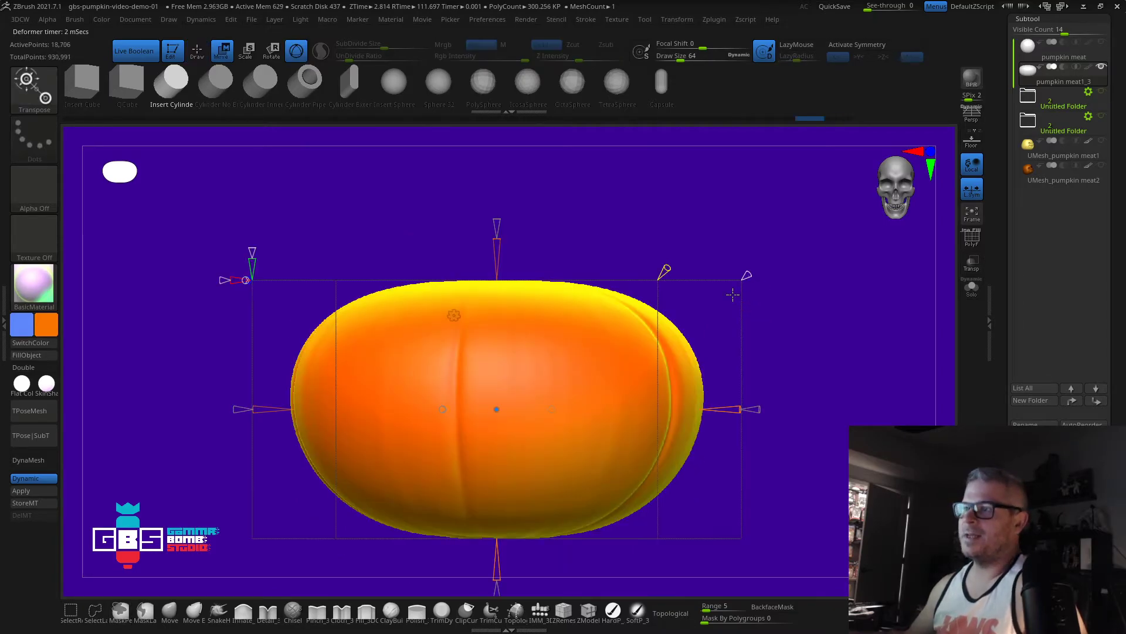
Step: Turn on the polyframe display, extend the pumpkin vertically with the Extender, and examine the inserted middle band of polygons
left_click_drag(745, 256, 727, 293)
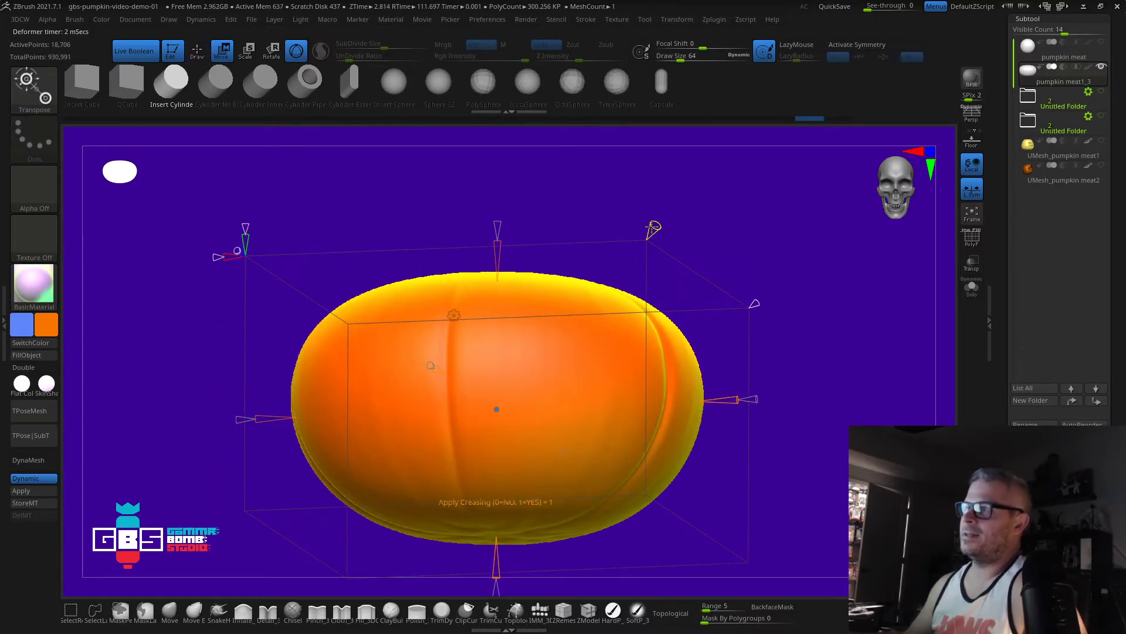
left_click_drag(656, 229, 681, 192, "alt")
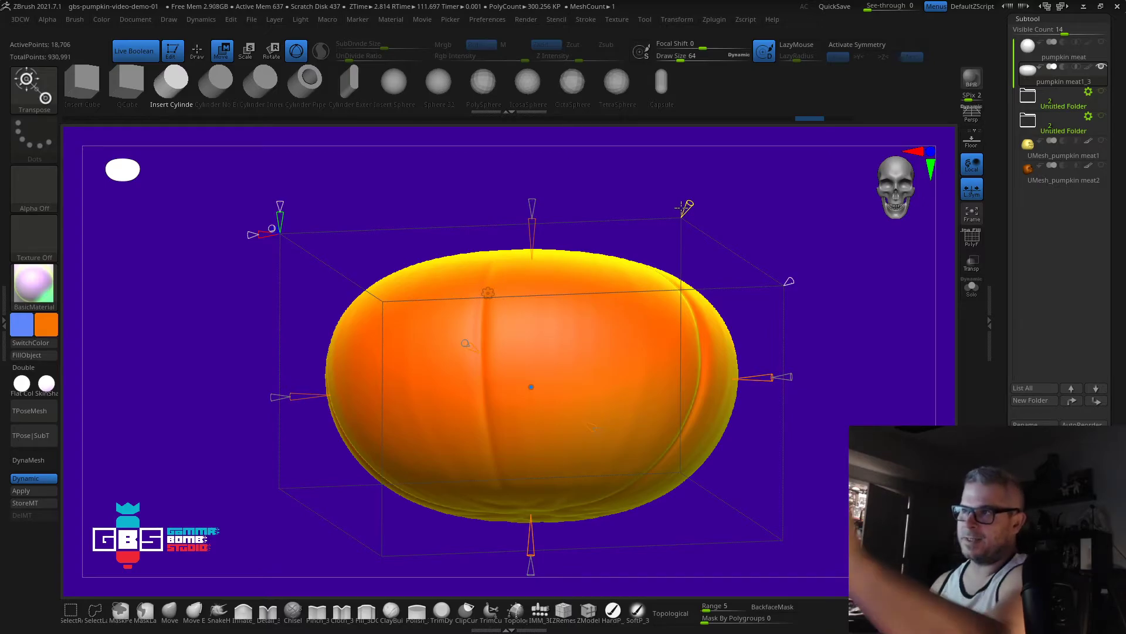
left_click_drag(690, 204, 754, 196)
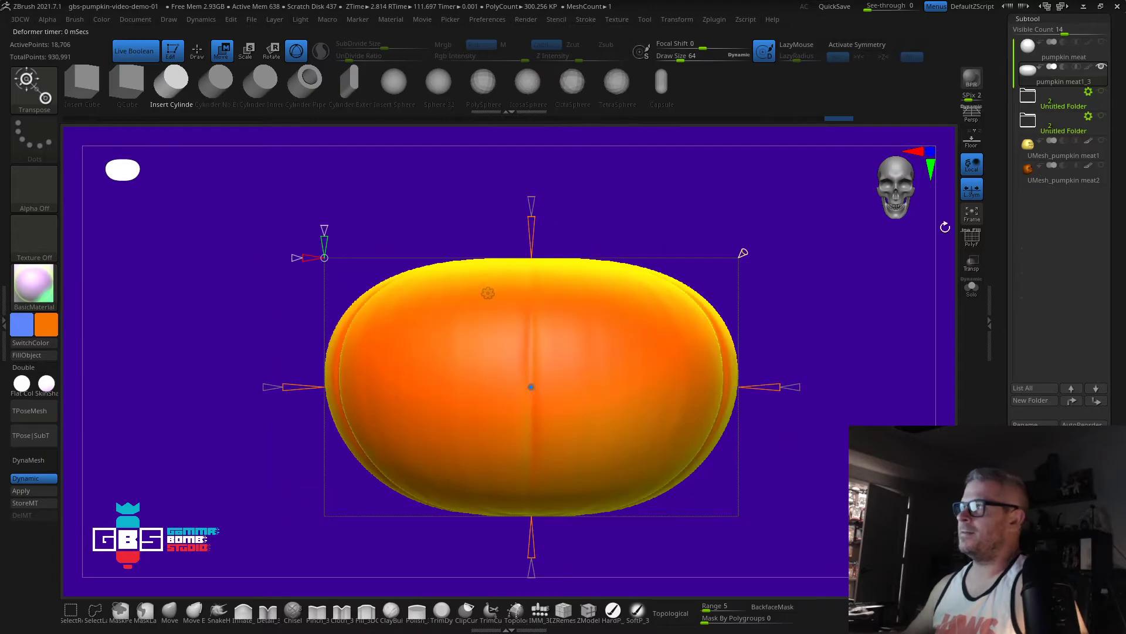
left_click(970, 241)
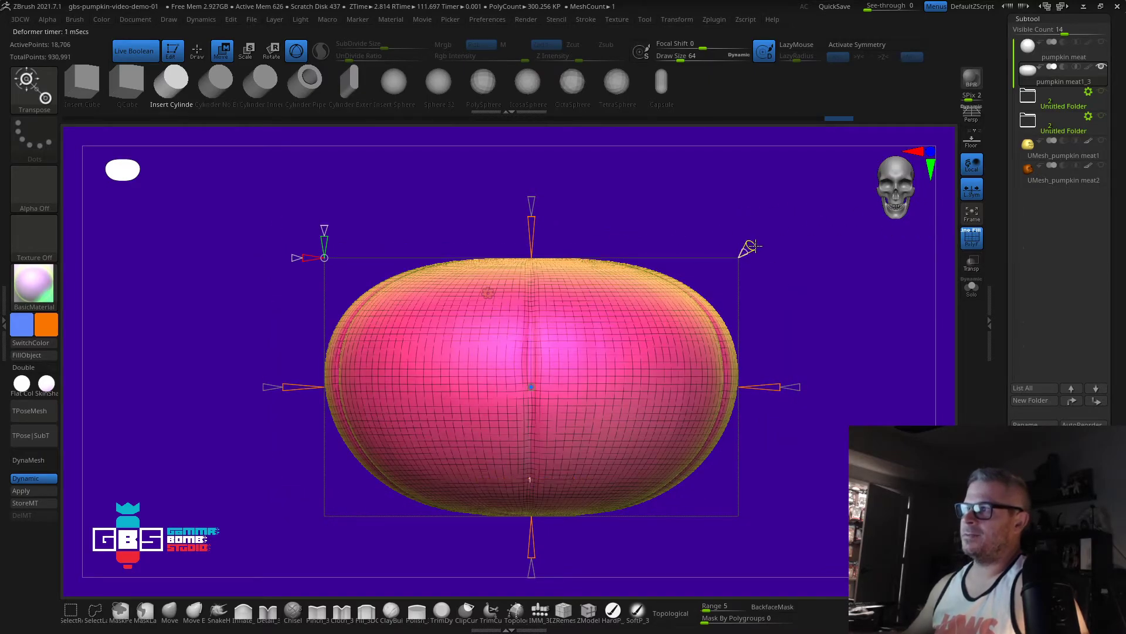
left_click_drag(534, 217, 535, 183)
left_click_drag(659, 199, 604, 200)
left_click_drag(279, 312, 447, 295, "alt")
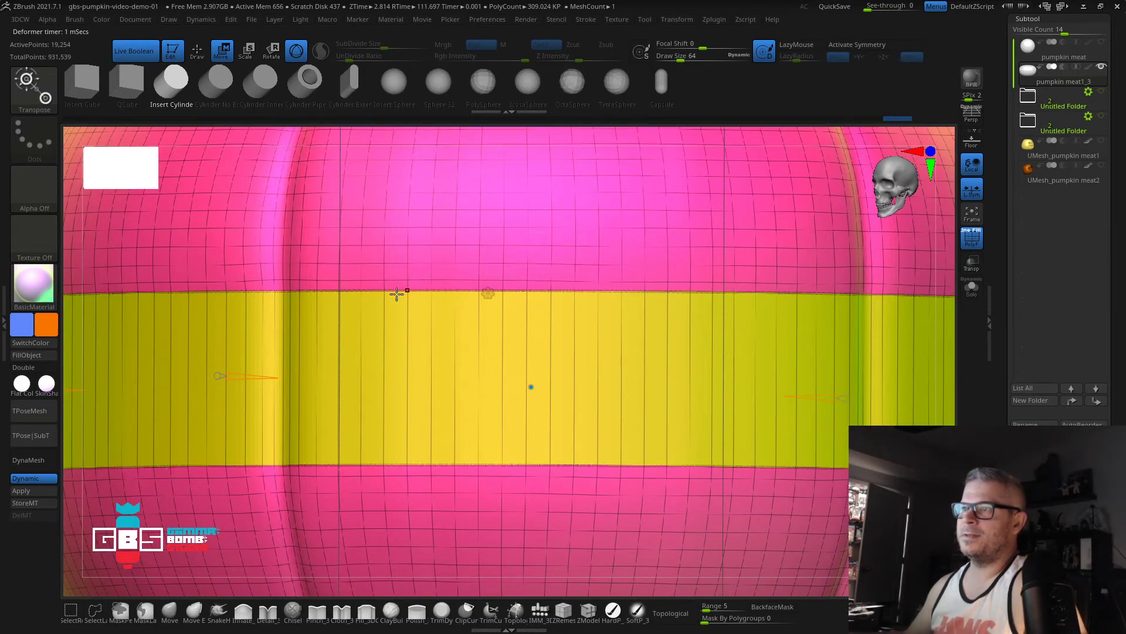
Step: Turn off the polyframe display and examine the vertically extended pumpkin from several angles
key("f")
left_click_drag(174, 323, 170, 258, "alt")
left_click(969, 240)
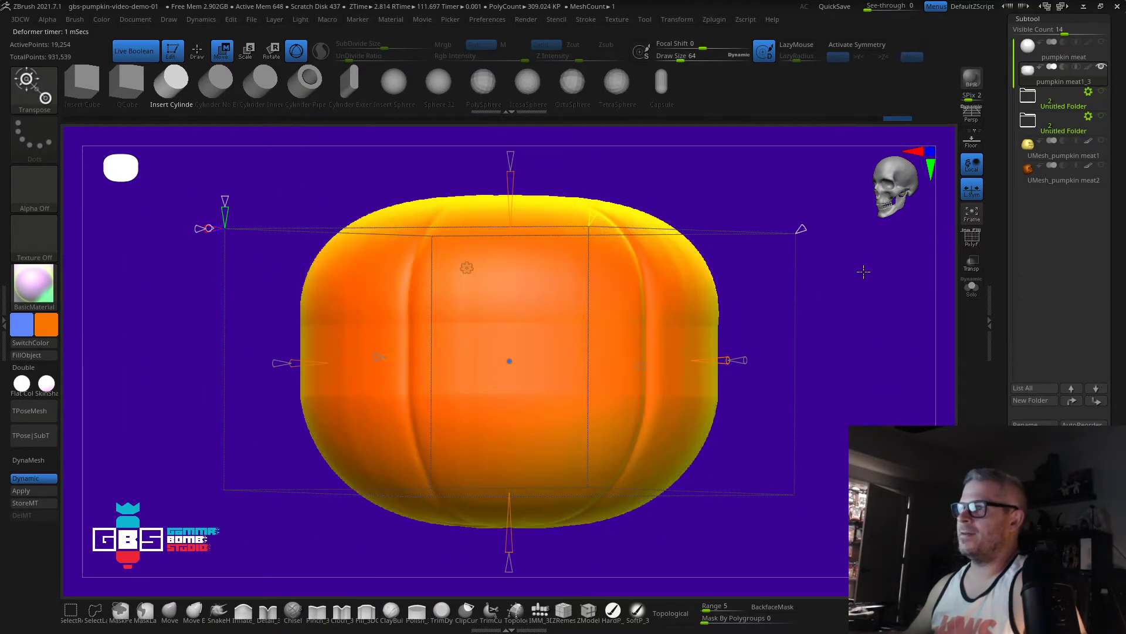
left_click_drag(864, 271, 593, 334)
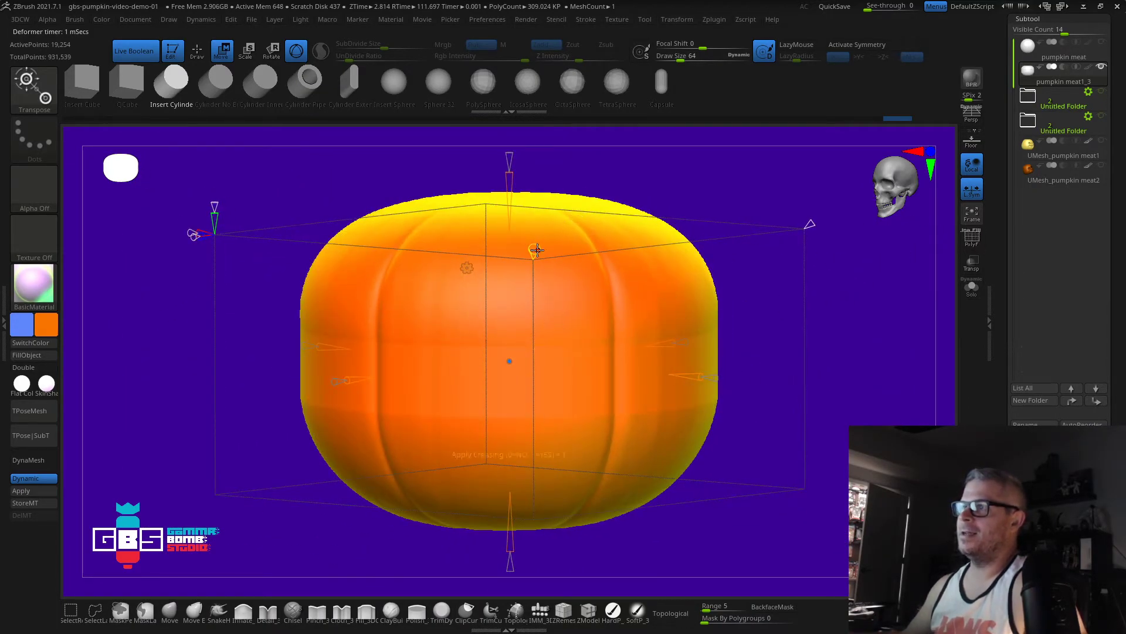
key("shift+f")
key("shift+f")
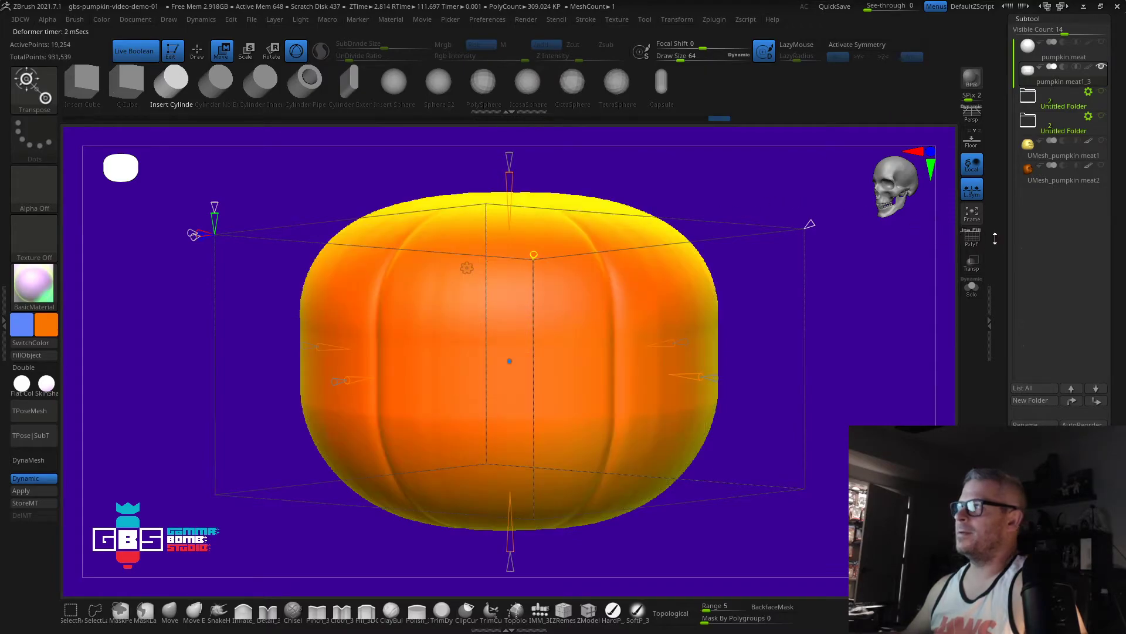
left_click_drag(874, 281, 372, 317)
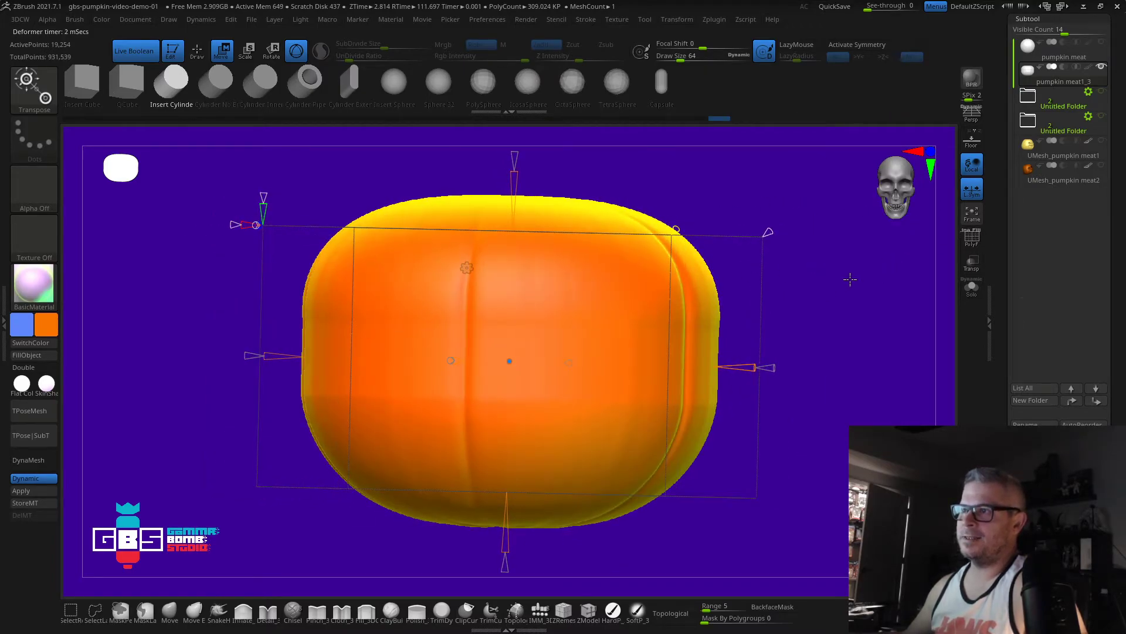
left_click_drag(852, 280, 631, 286)
left_click_drag(805, 263, 684, 228)
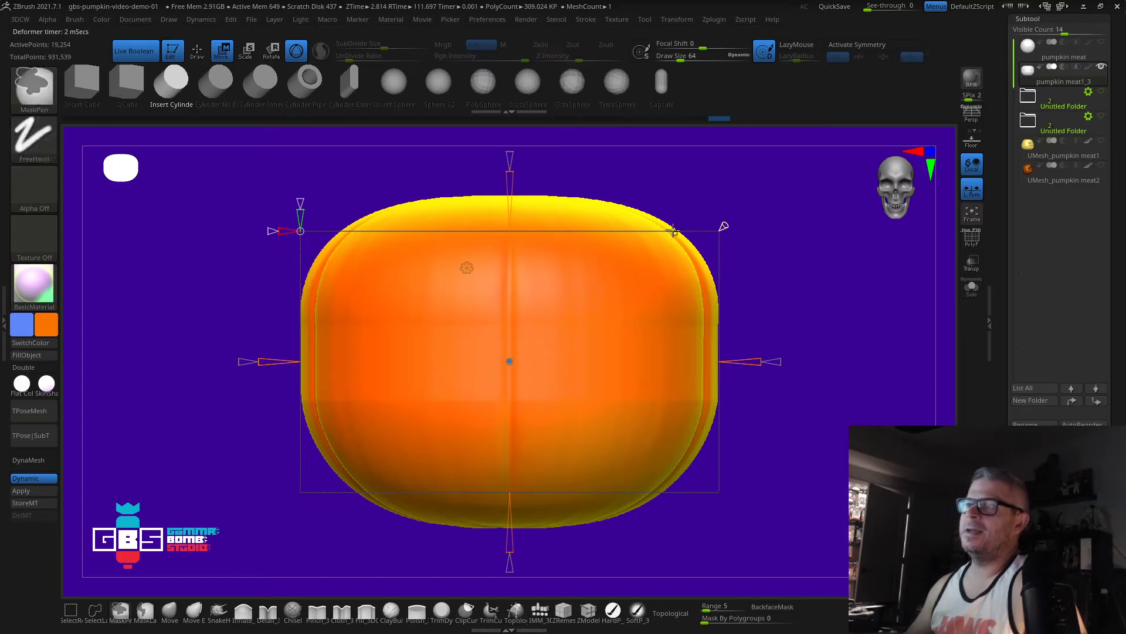
Step: Try the Offset deformer on the vertically extended pumpkin
left_click(464, 269)
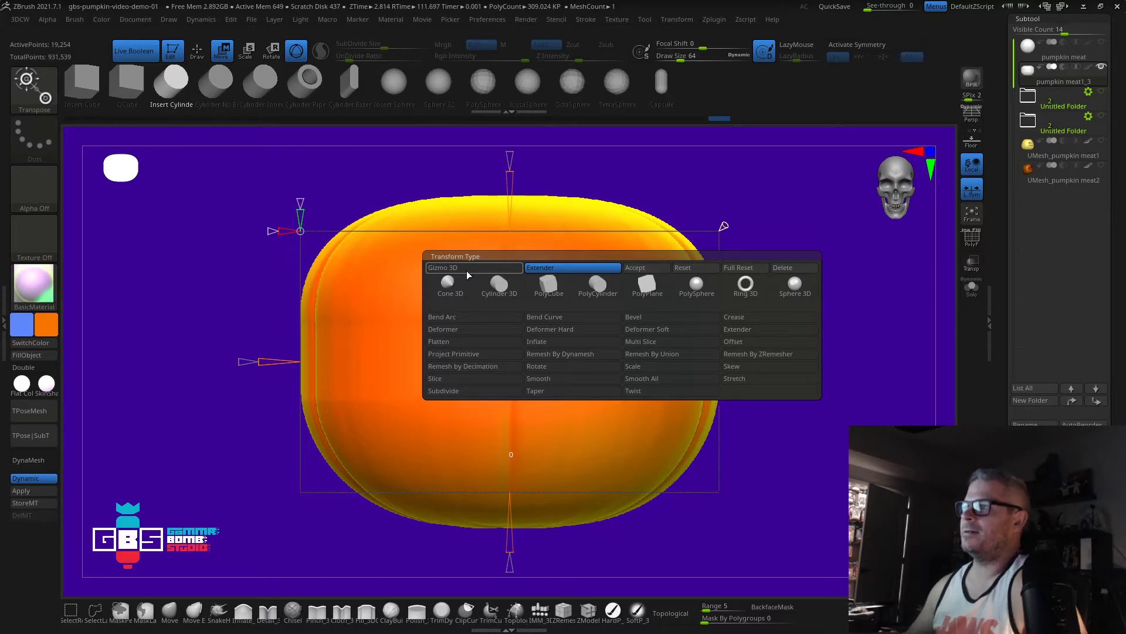
left_click(734, 342)
mouse_move(510, 157)
left_mouse_down()
mouse_move(479, 342)
mouse_move(711, 227)
left_mouse_up()
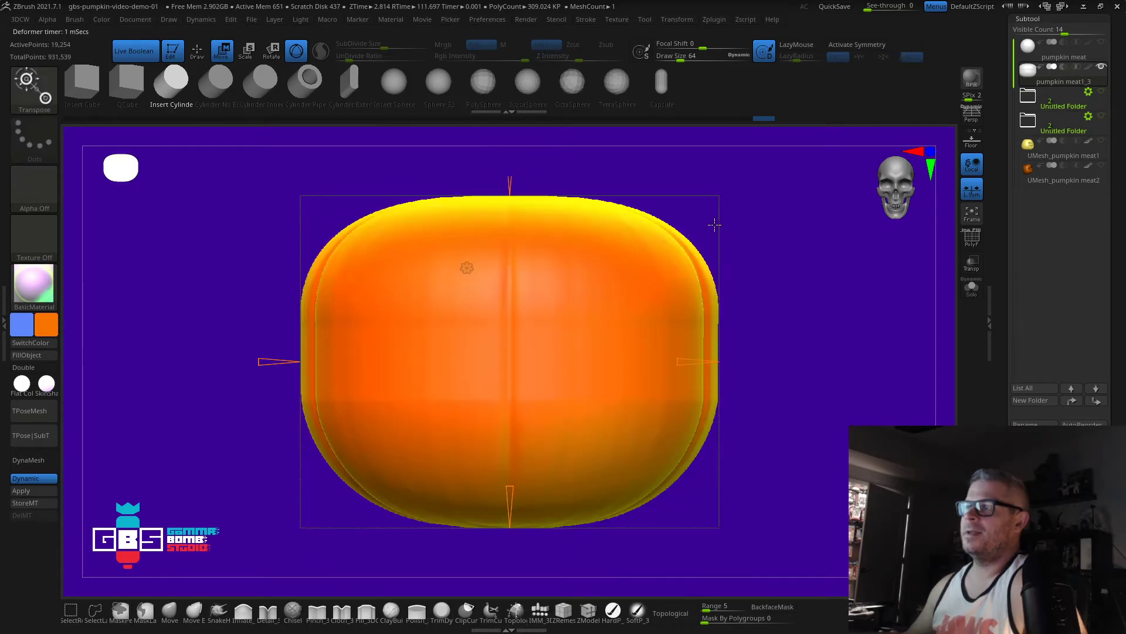
left_click(466, 268)
Step: Inspect the extended pumpkin, undo the vertical extension, and accept the Extender to return to the plain gizmo
key("q")
mouse_move(780, 217)
left_mouse_down()
mouse_move(814, 269)
mouse_move(729, 279)
mouse_move(750, 259)
mouse_move(742, 264)
mouse_move(795, 256)
left_mouse_up()
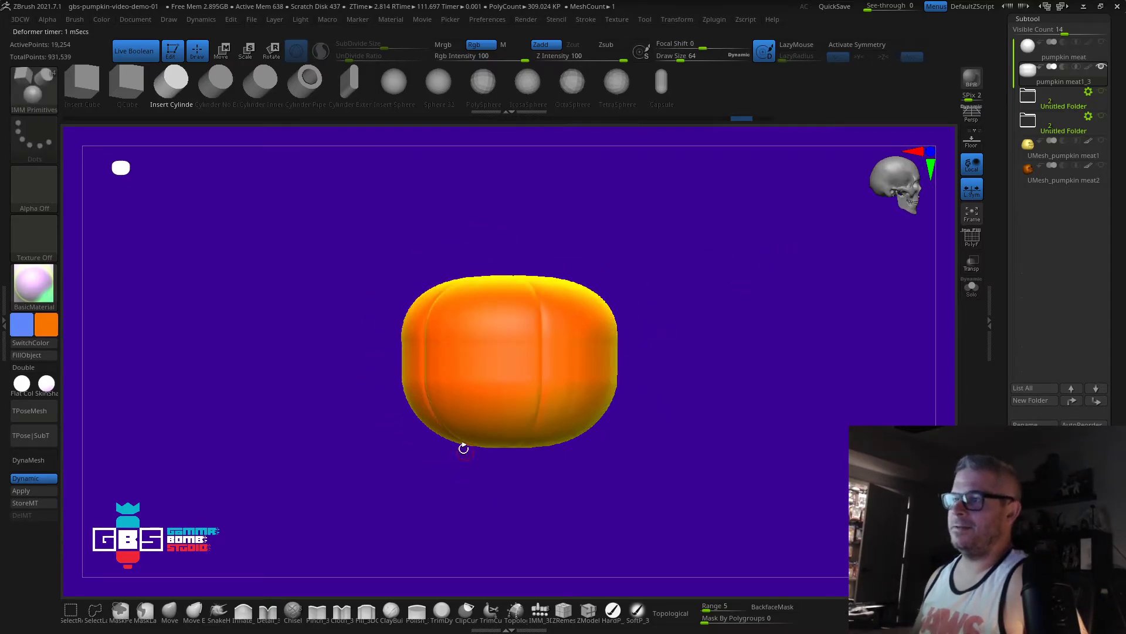
left_click_drag(642, 422, 644, 304)
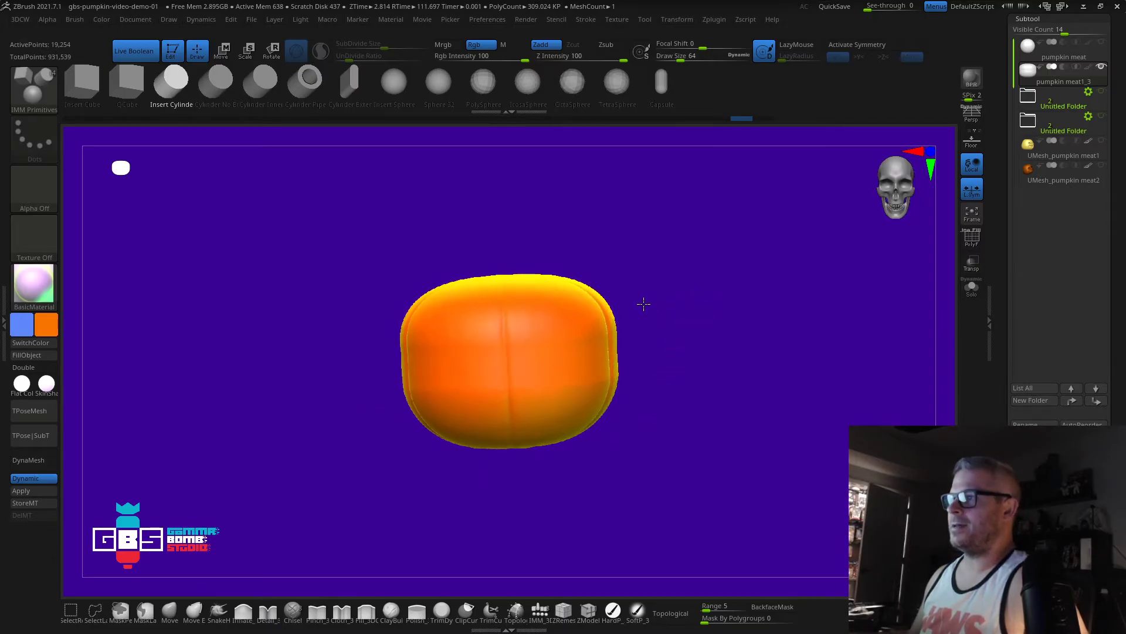
mouse_move(772, 242)
left_mouse_down()
mouse_move(687, 256)
mouse_move(641, 306)
left_mouse_up()
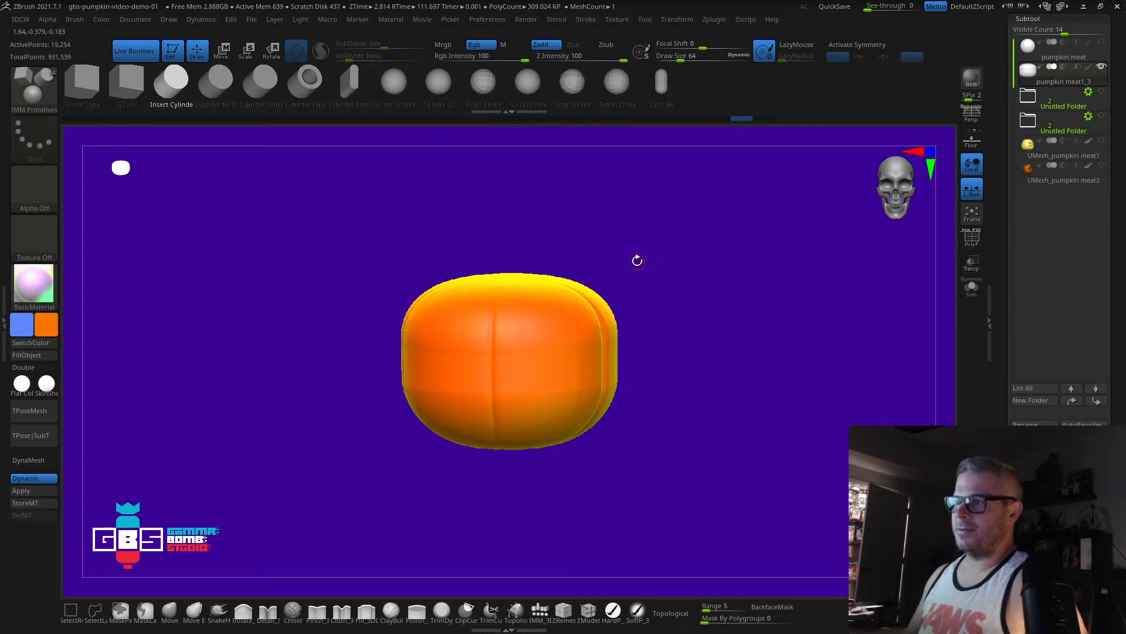
key("ctrl+z")
key("ctrl+z")
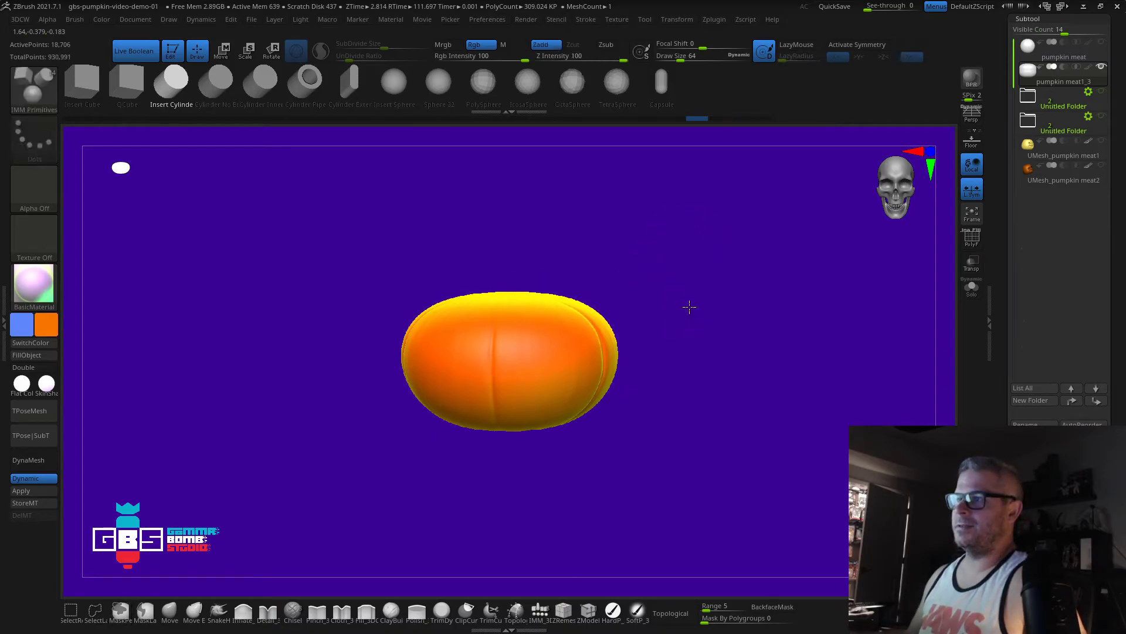
key("w")
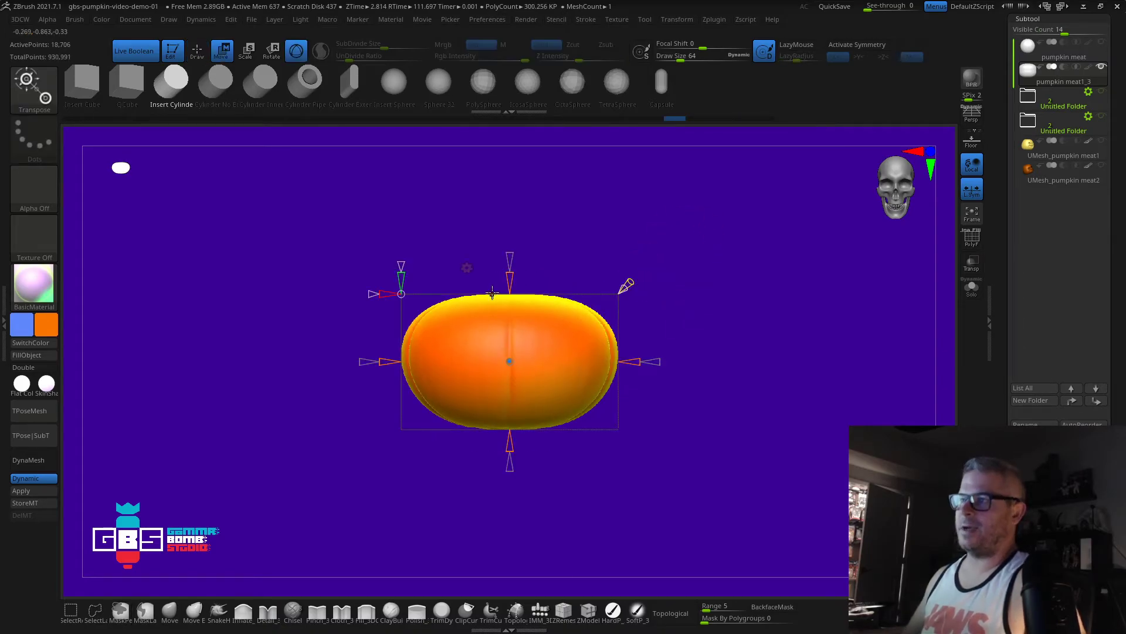
left_click(467, 268)
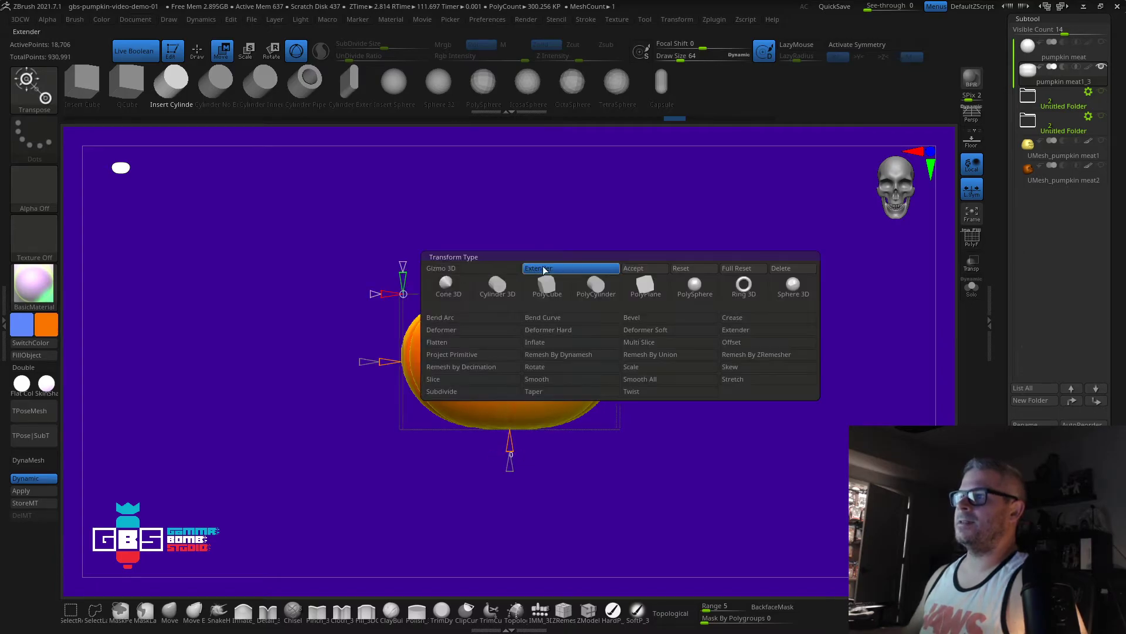
left_click(633, 269)
Step: Scale the pumpkin vertically with the gizmo by about 1.65 to make it taller
left_click_drag(511, 319, 509, 270)
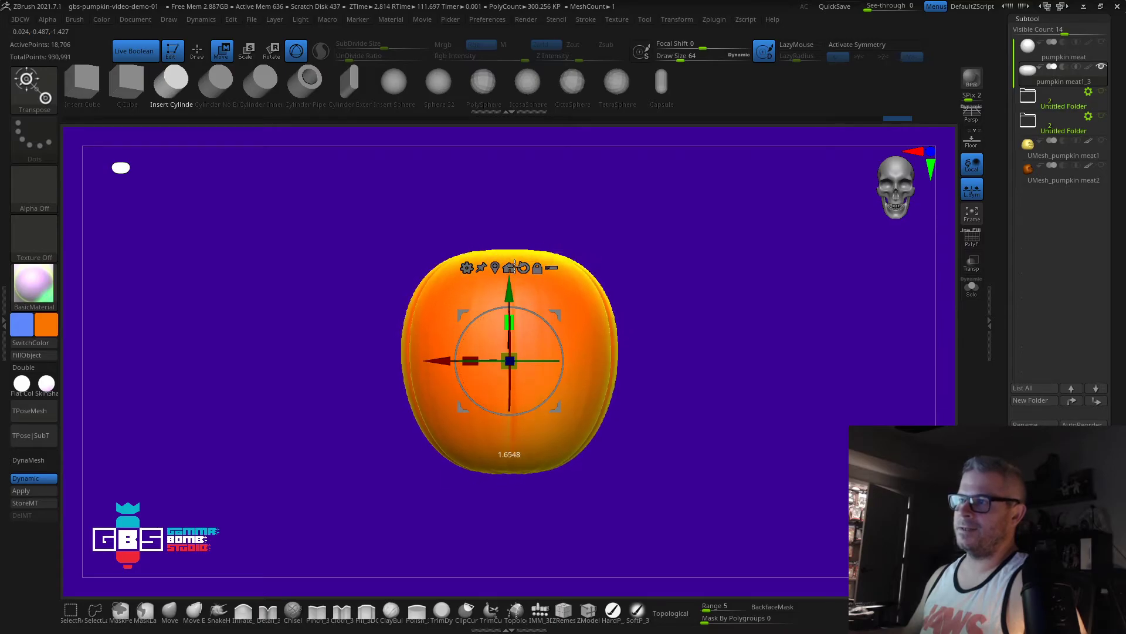
mouse_move(720, 251)
left_mouse_down()
mouse_move(719, 309)
mouse_move(697, 368)
mouse_move(681, 311)
mouse_move(727, 311)
mouse_move(688, 319)
mouse_move(756, 368)
mouse_move(734, 379)
left_mouse_up()
key("q")
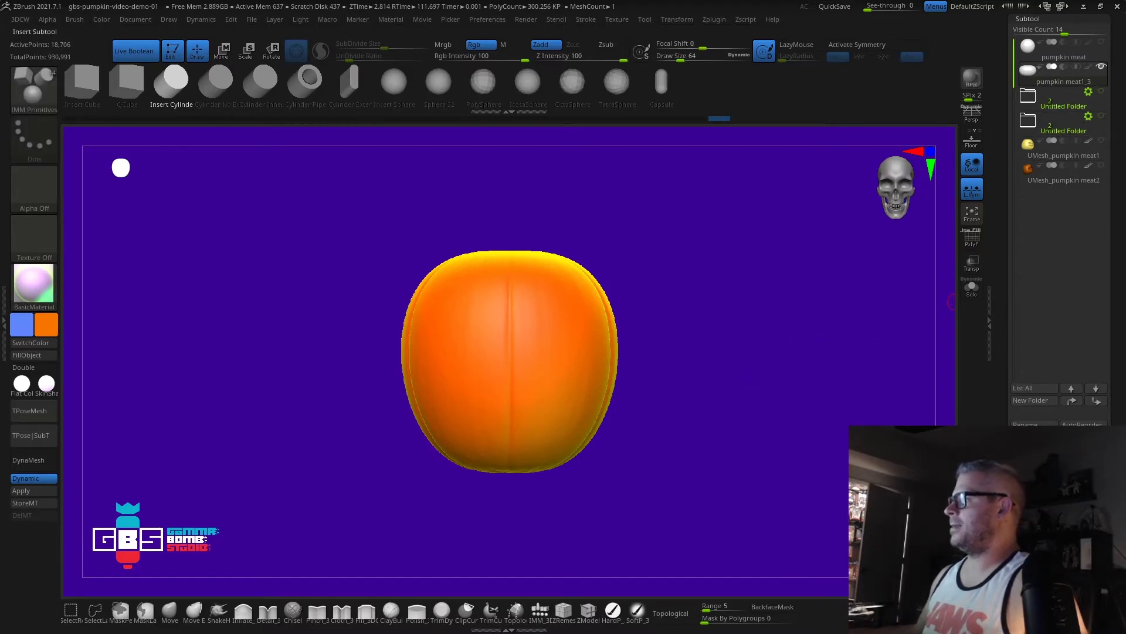
Step: Insert a Cube3D as a new subtool alongside the tall pumpkin and bring its geometry settings into reach
left_click(1084, 502)
left_click(673, 549)
left_click_drag(1104, 528, 1102, 386)
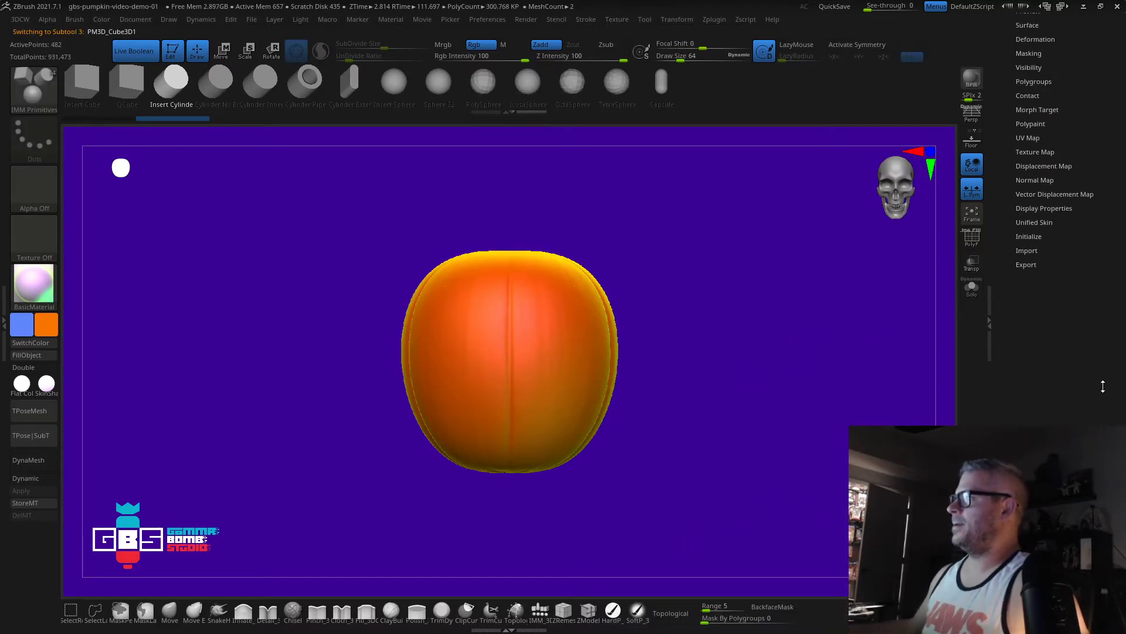
Step: Initialize the inserted cube as a QCube with resolution 2 on each axis and isolate it for gizmo editing
left_click(1029, 236)
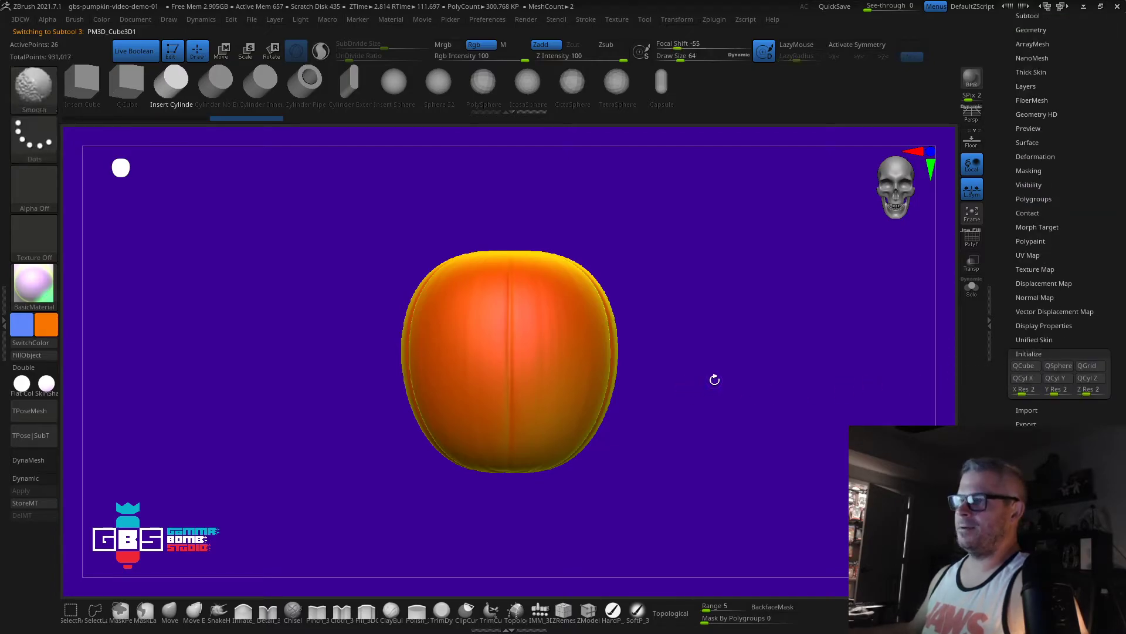
left_click(972, 286)
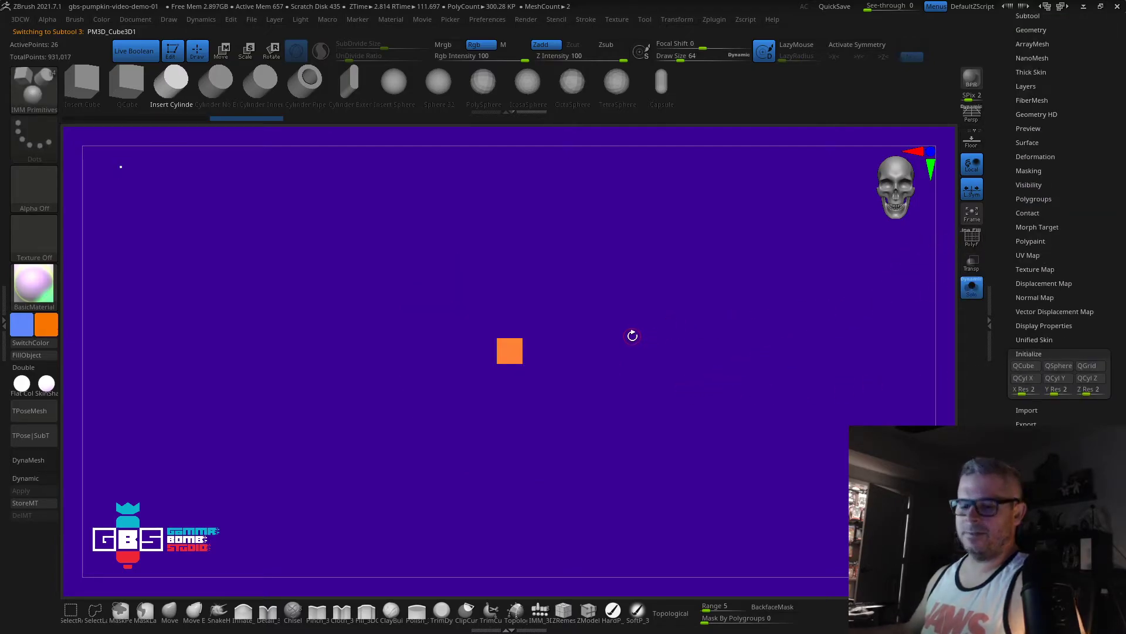
key("w")
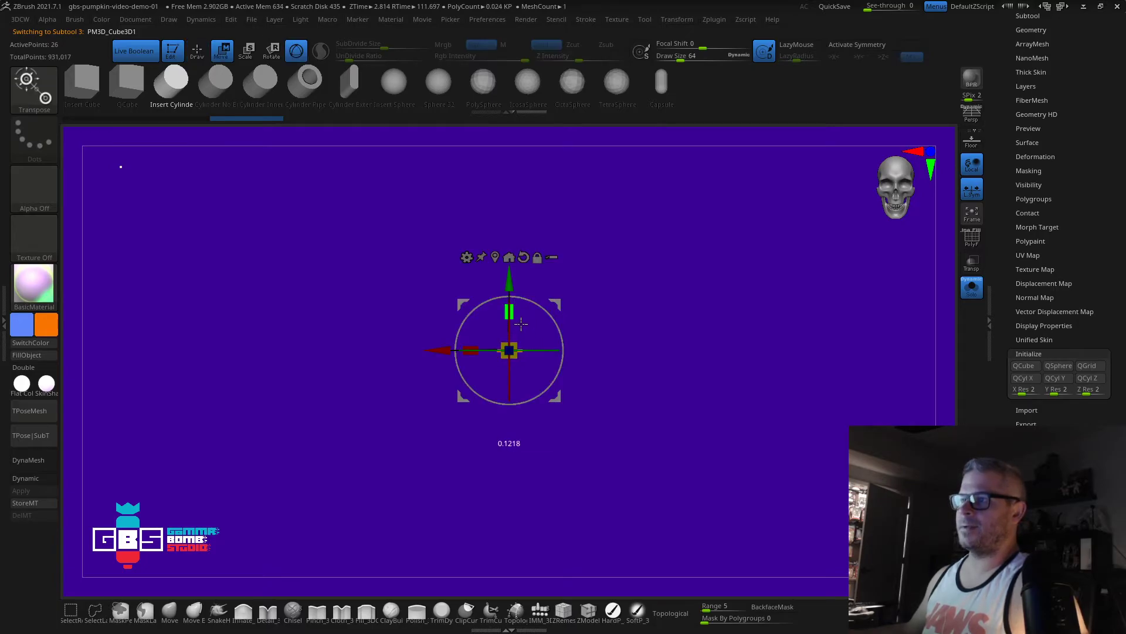
Step: Scale the isolated cube with the gizmo into a wide, thin slab
left_click_drag(515, 354, 585, 358)
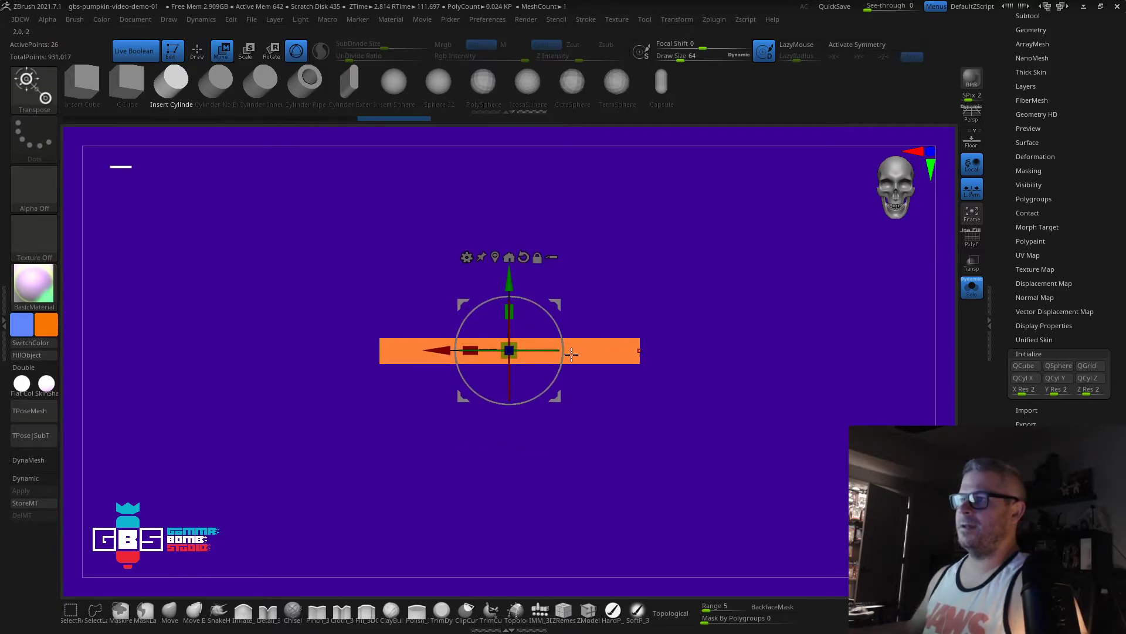
left_click_drag(514, 358, 599, 335)
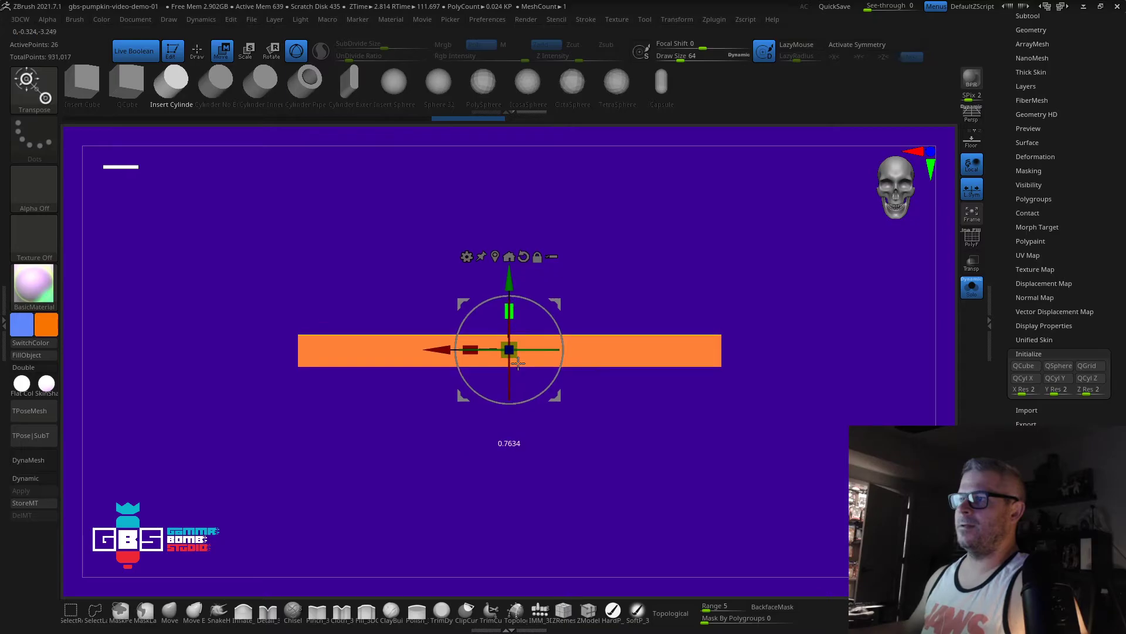
left_click_drag(514, 358, 721, 437)
Step: Lower the slab, end its isolation, and position it just beneath the tall pumpkin as a floor
left_click_drag(509, 279, 509, 384)
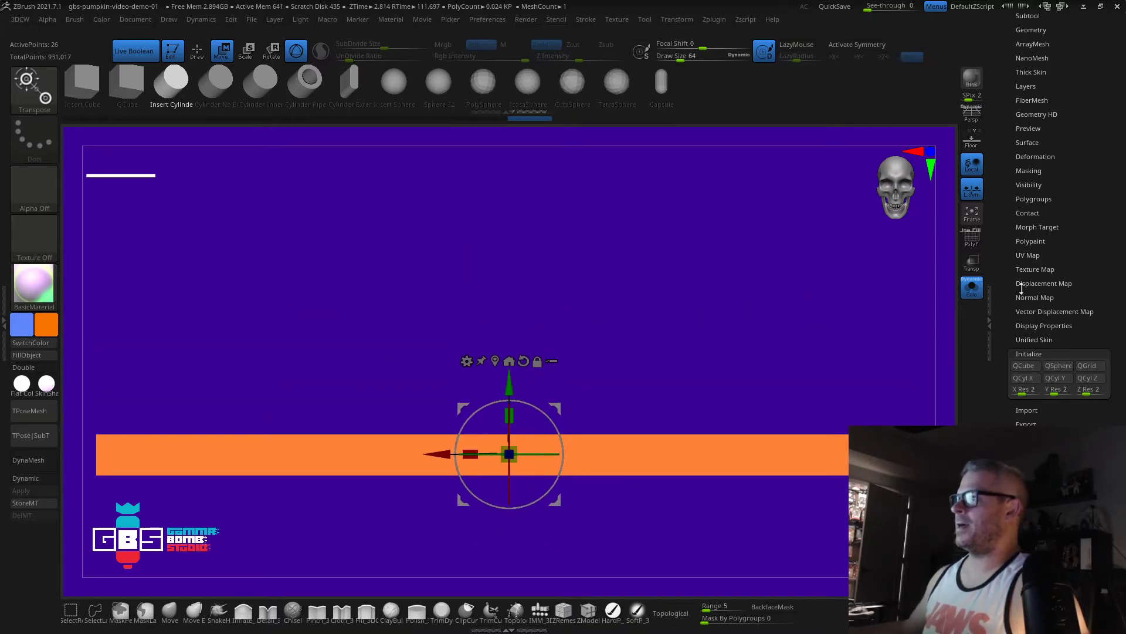
left_click(971, 288)
left_click_drag(804, 271, 652, 239, "shift")
left_click_drag(522, 325, 523, 526)
mouse_move(520, 357)
left_mouse_down()
mouse_move(521, 335)
mouse_move(521, 348)
left_mouse_up()
mouse_move(659, 352)
left_mouse_down()
mouse_move(694, 359)
mouse_move(716, 350)
mouse_move(736, 299)
mouse_move(772, 271)
left_mouse_up()
key("q")
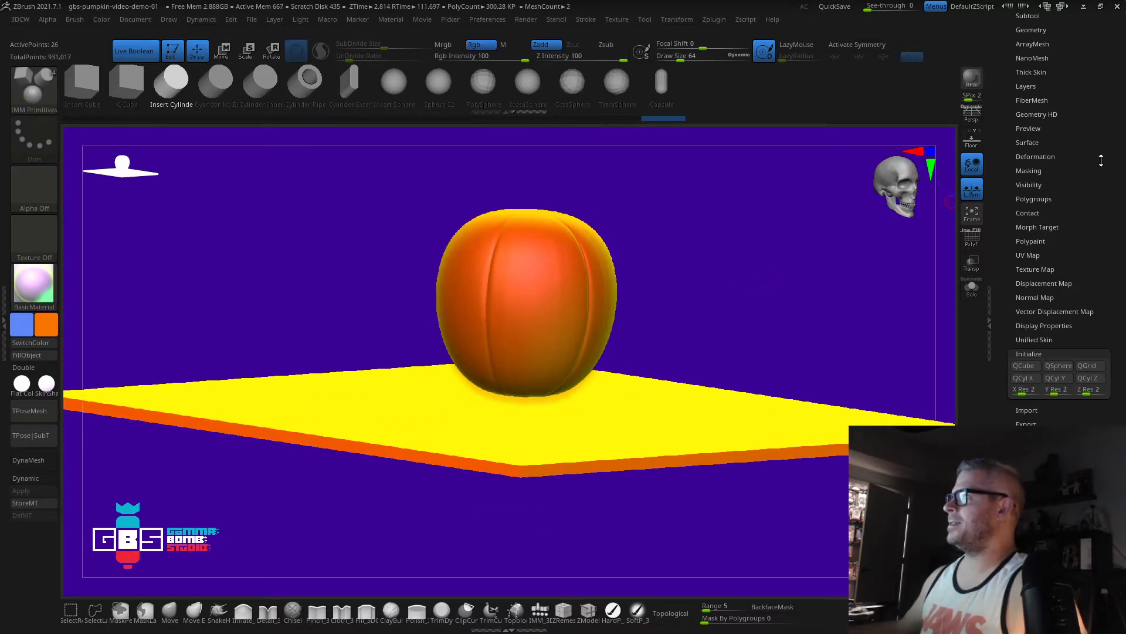
Step: Select the pumpkin meat1_3 subtool and rotate the pumpkin with the gizmo so it tilts above the slab
left_click_drag(1102, 161, 1080, 227)
left_click(1029, 217)
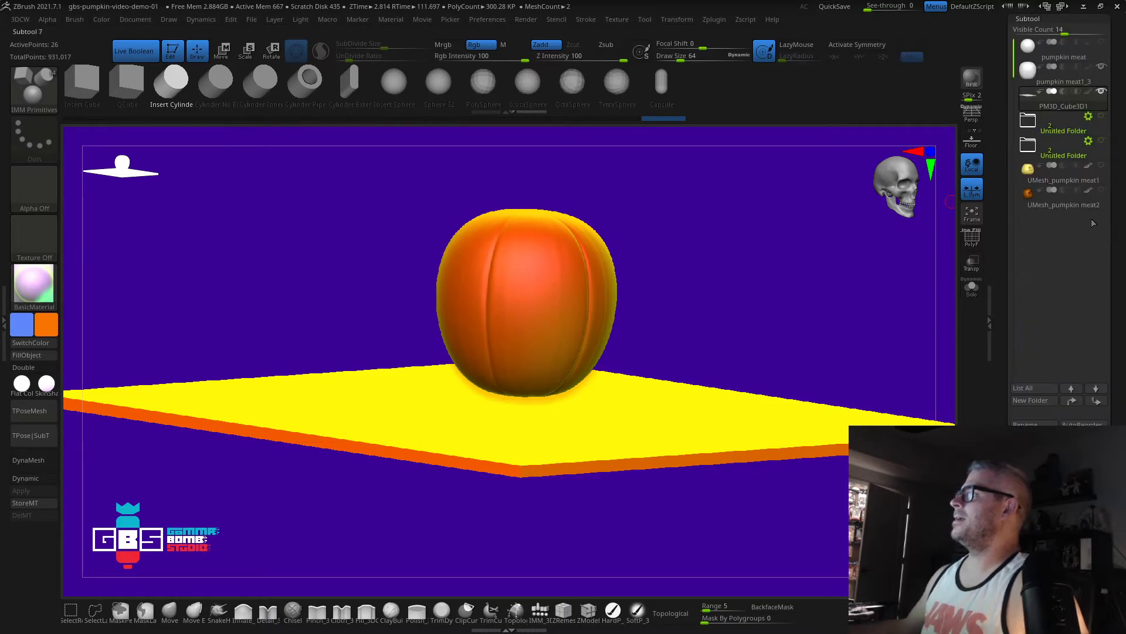
left_click(1038, 77)
left_click_drag(804, 242, 771, 241, "shift")
key("w")
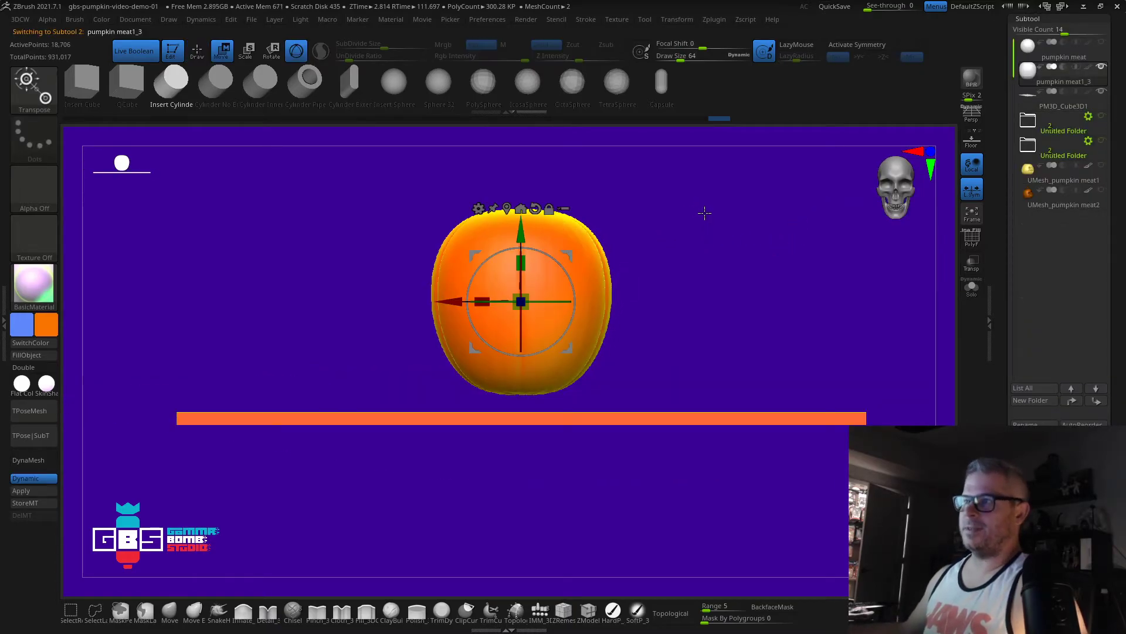
left_click_drag(532, 231, 633, 261)
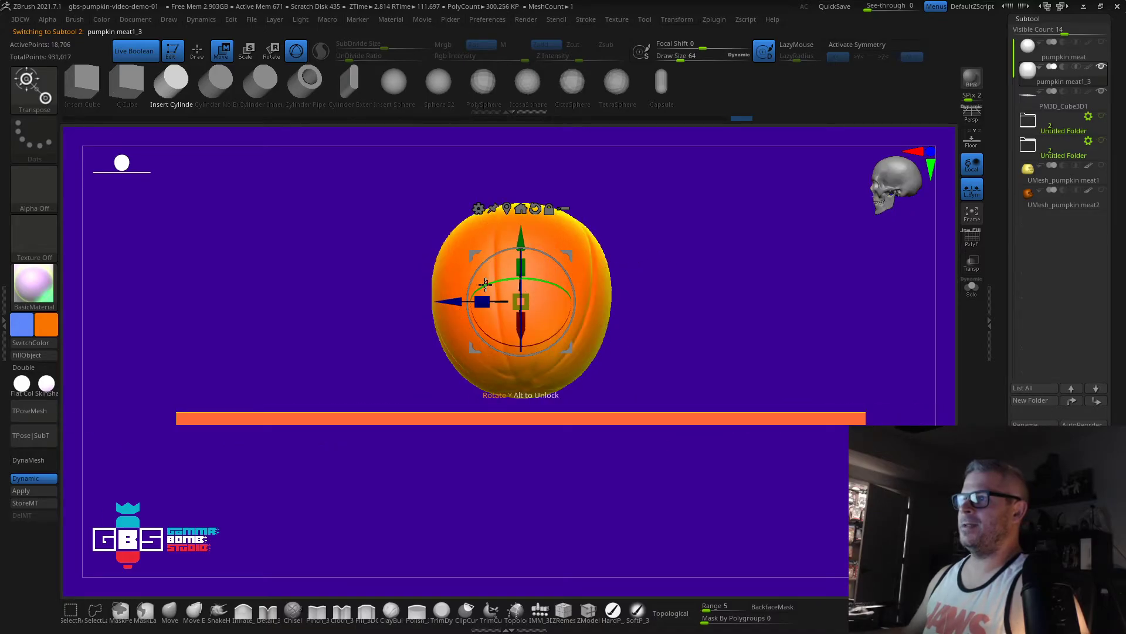
left_click_drag(490, 284, 561, 285)
key("q")
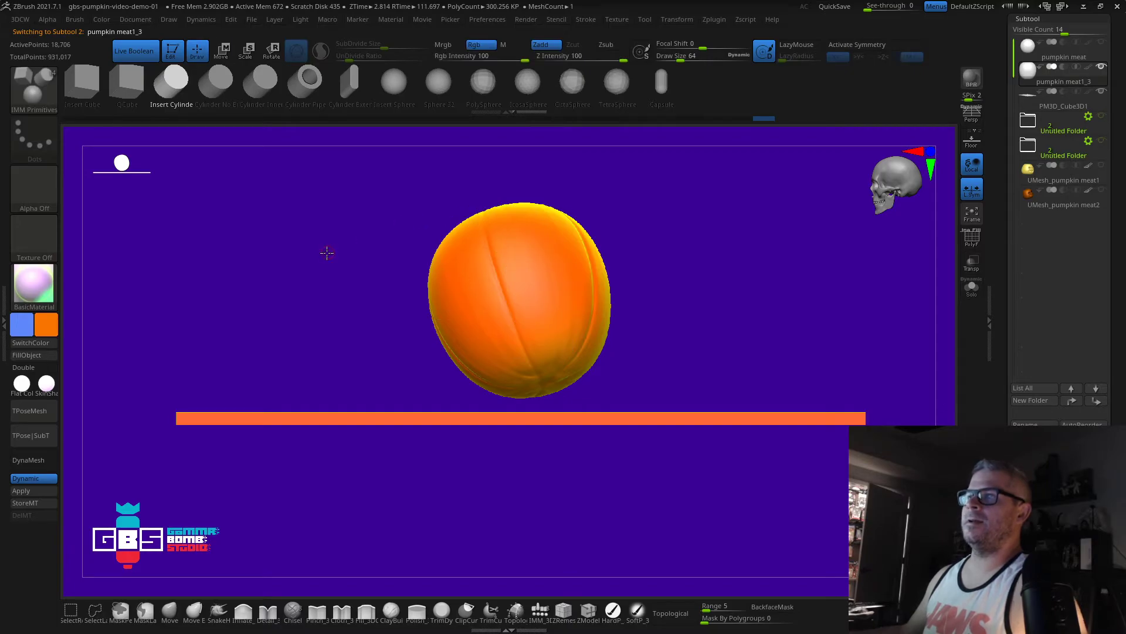
Step: Bring up the Dynamics settings, lower Gravity Strength to about 2.44 and enable Collision Volume
left_click(3, 325)
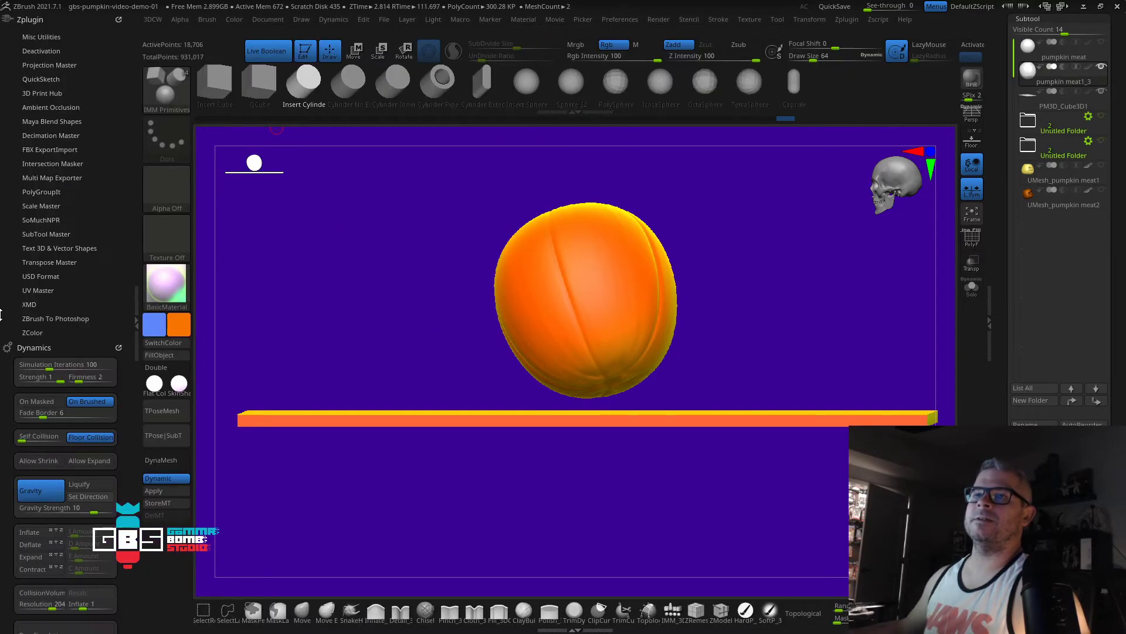
left_click(25, 20)
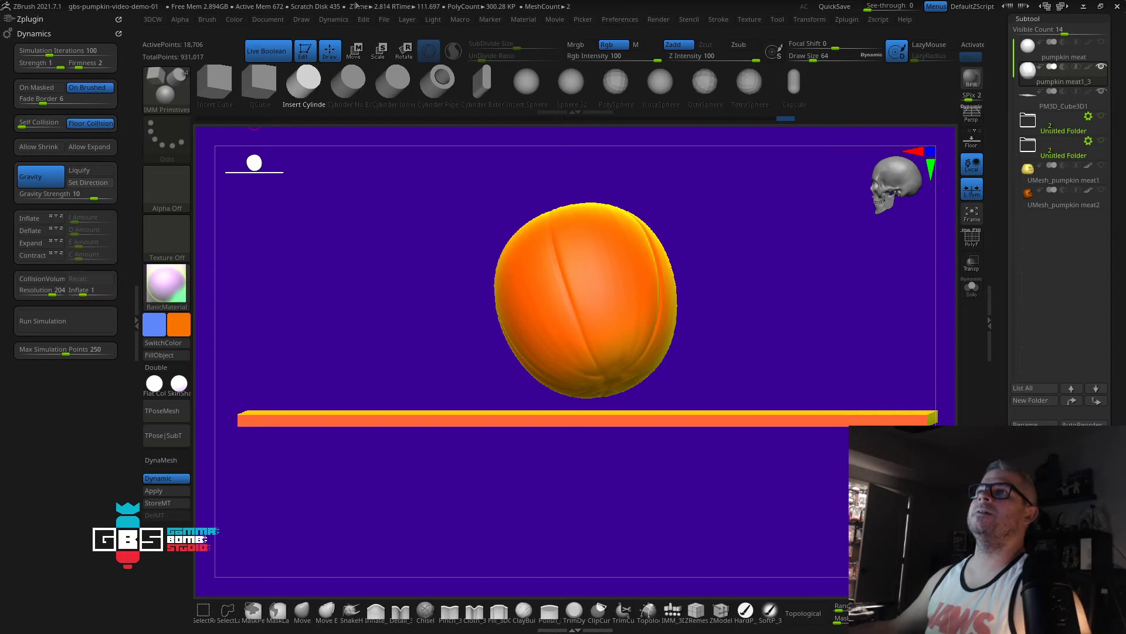
left_click(303, 20)
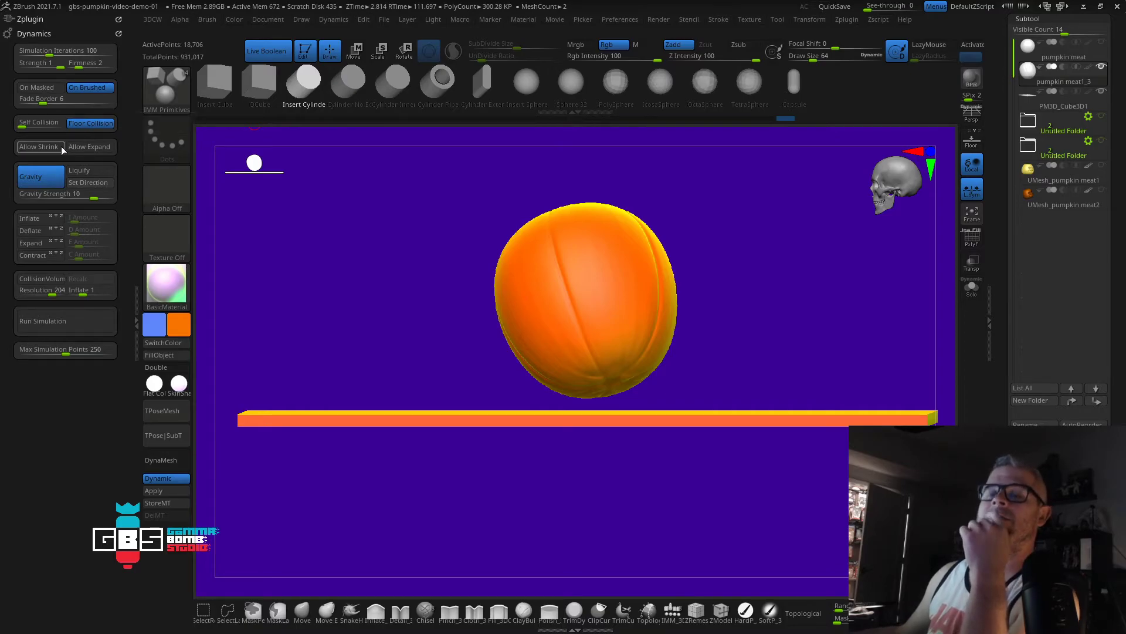
left_click_drag(95, 199, 88, 199)
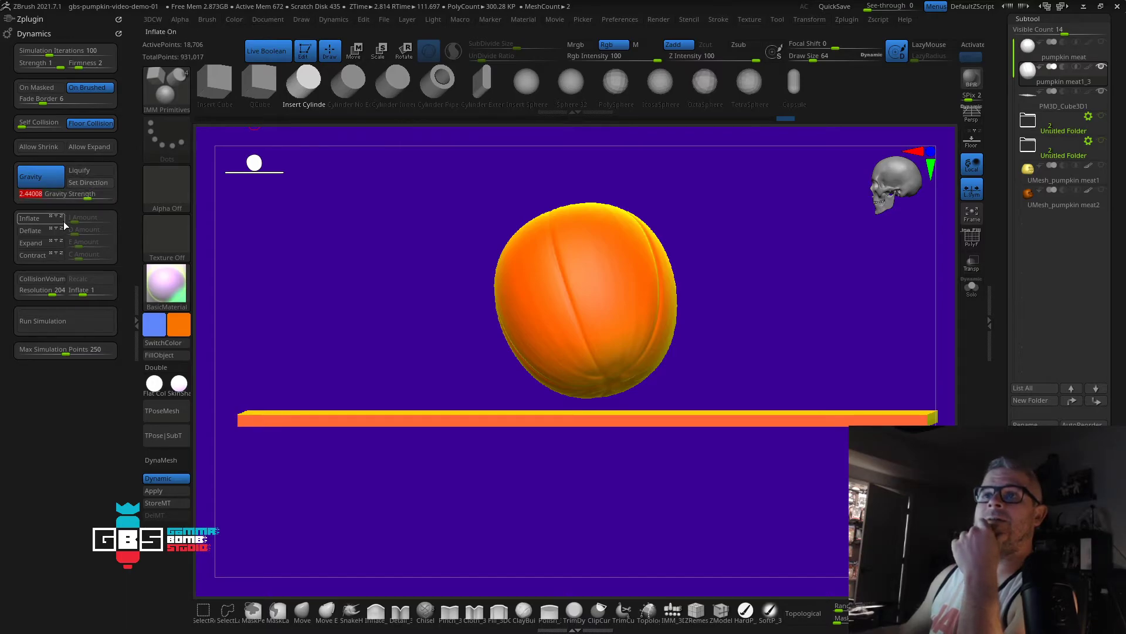
left_click(41, 279)
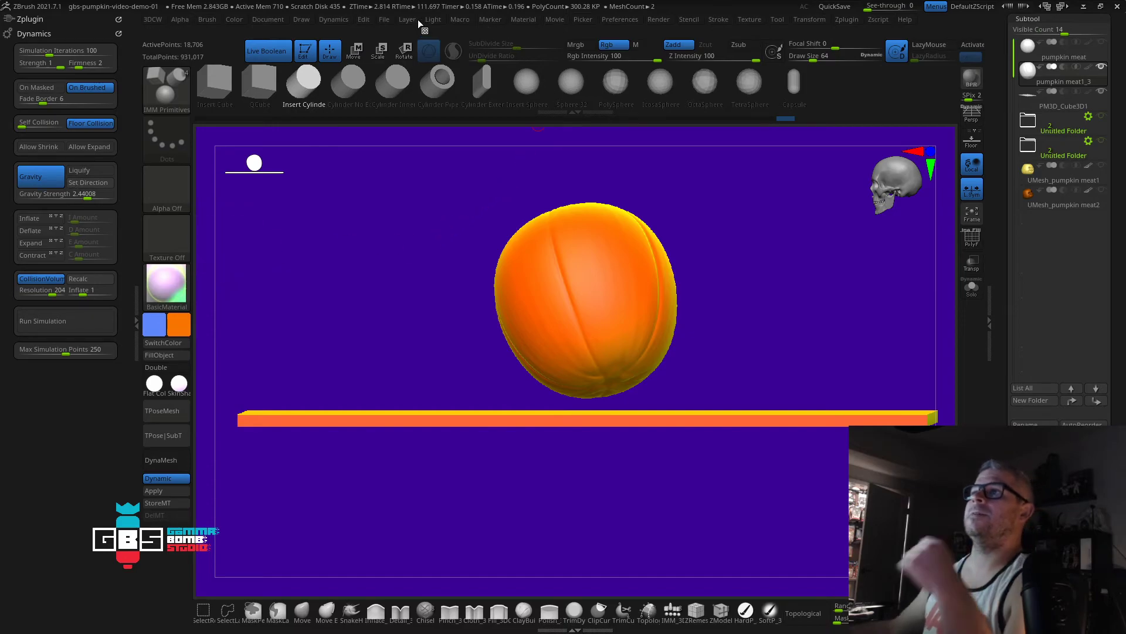
Step: Pick the ClothMove brush, try shifting the pumpkin with the gizmo, and undo the shift
key("b")
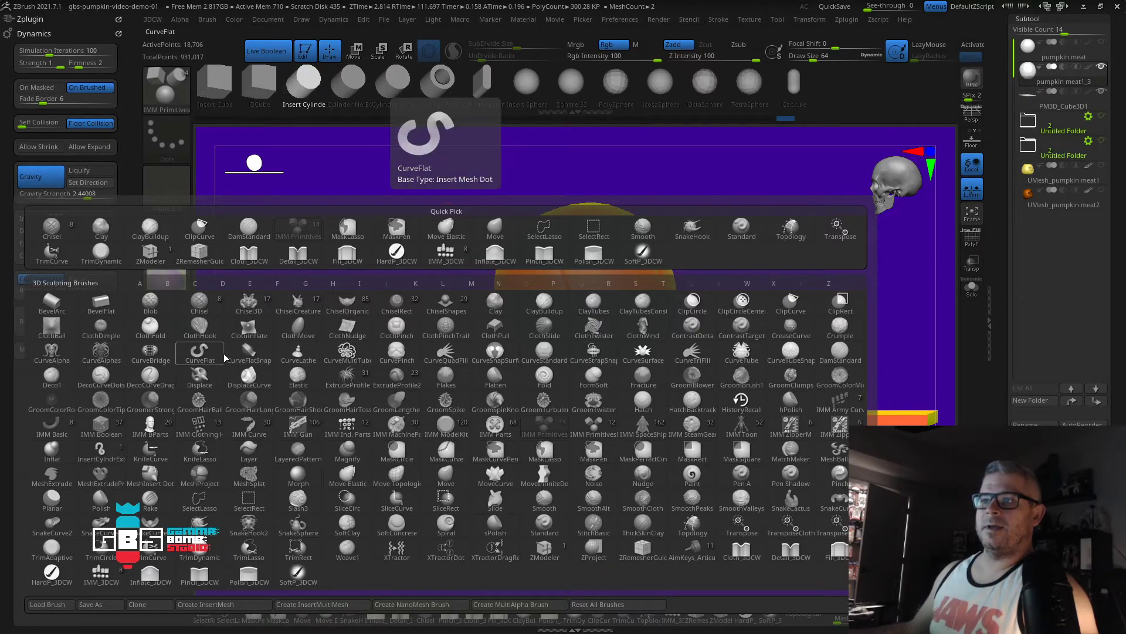
left_click(298, 326)
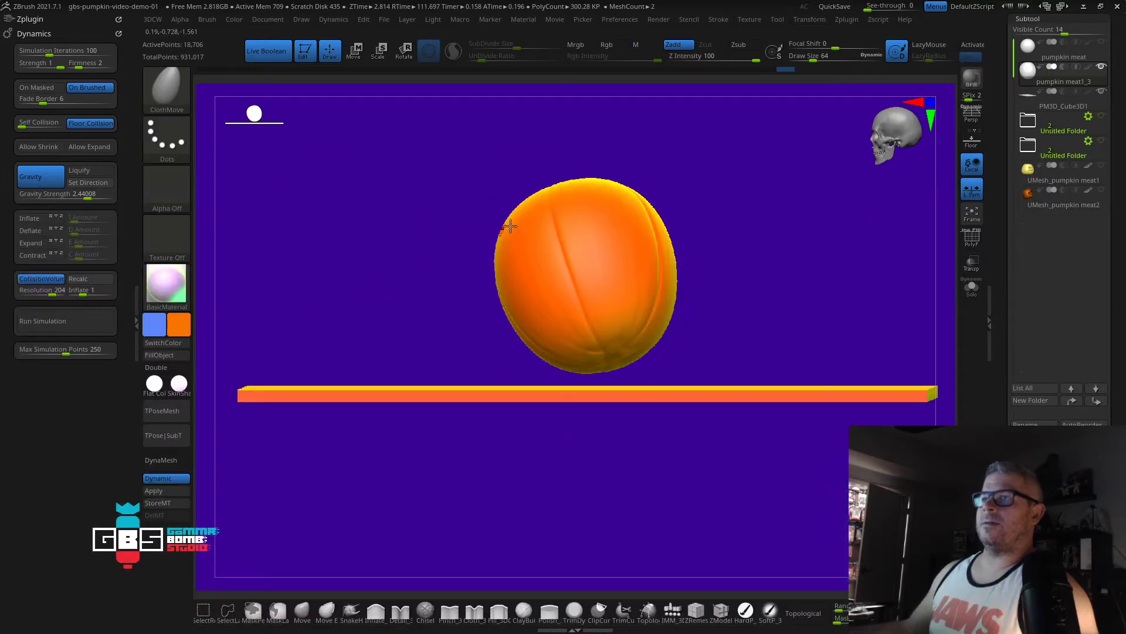
key("w")
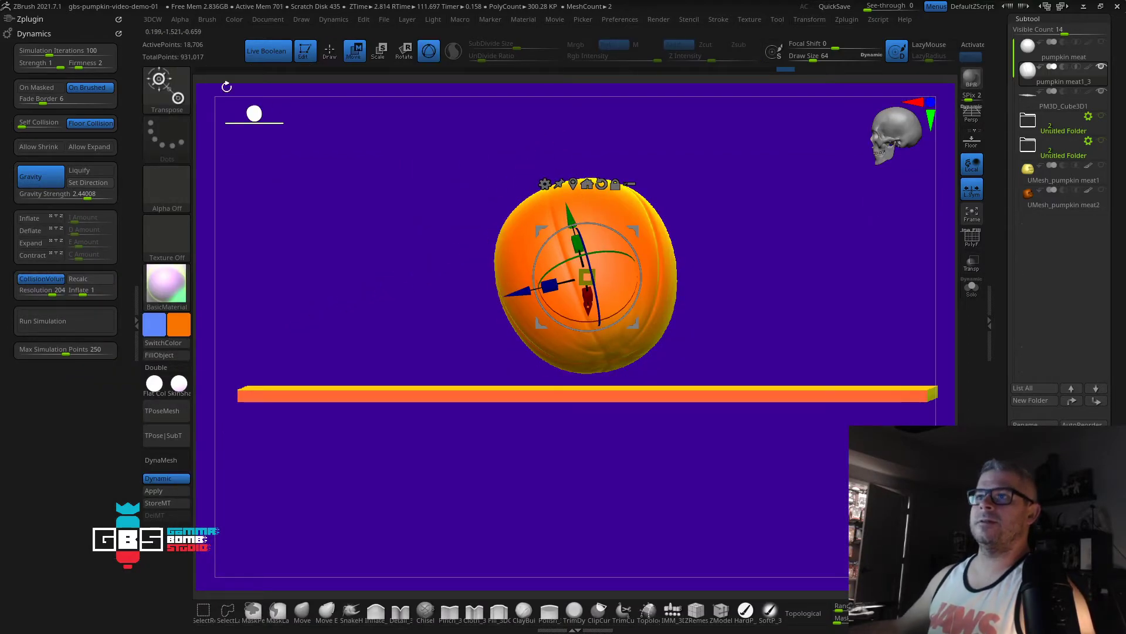
mouse_move(637, 233)
left_mouse_down()
mouse_move(625, 290)
mouse_move(643, 223)
left_mouse_up()
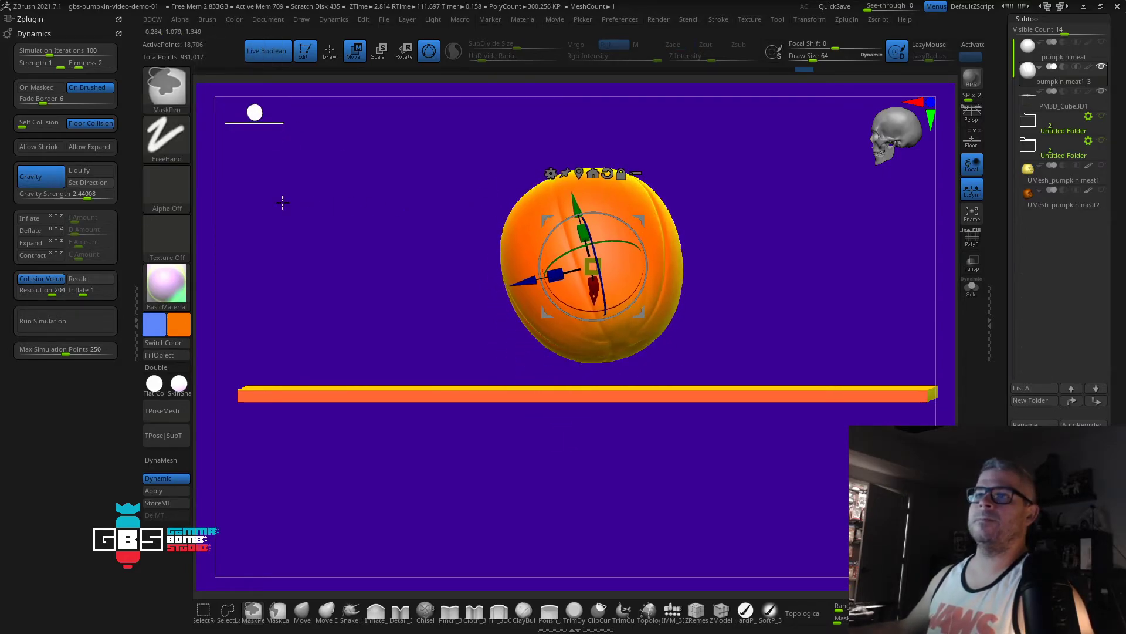
key("ctrl+z")
key("p")
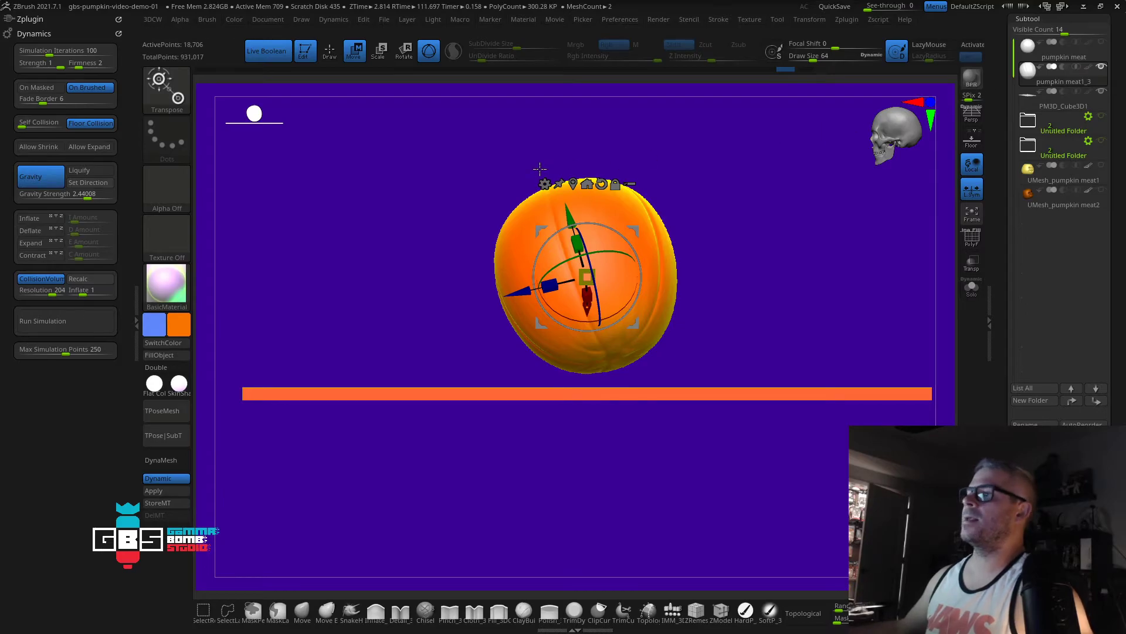
left_click(544, 183)
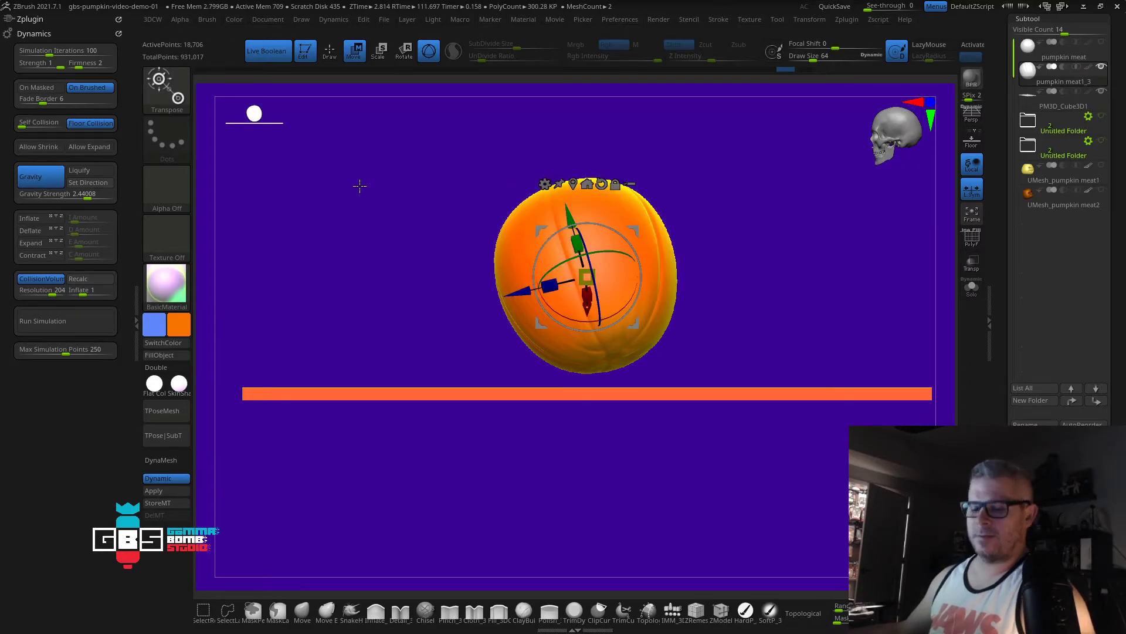
Step: Select the ClothMove brush again, try moving the pumpkin with the transpose line, and undo the move
key("b")
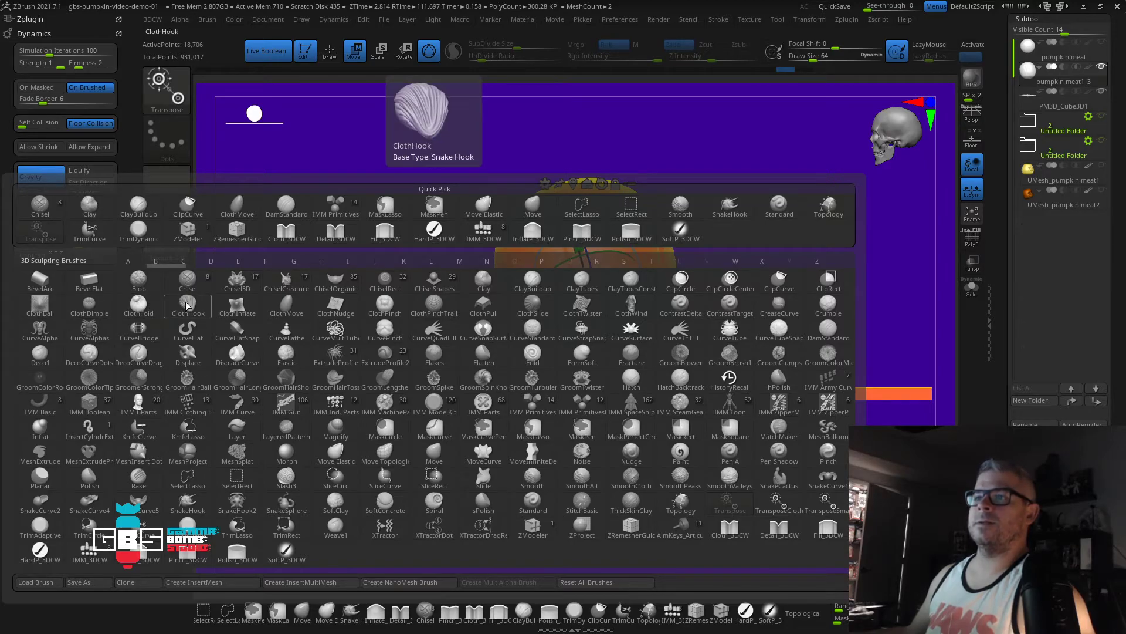
left_click(288, 306)
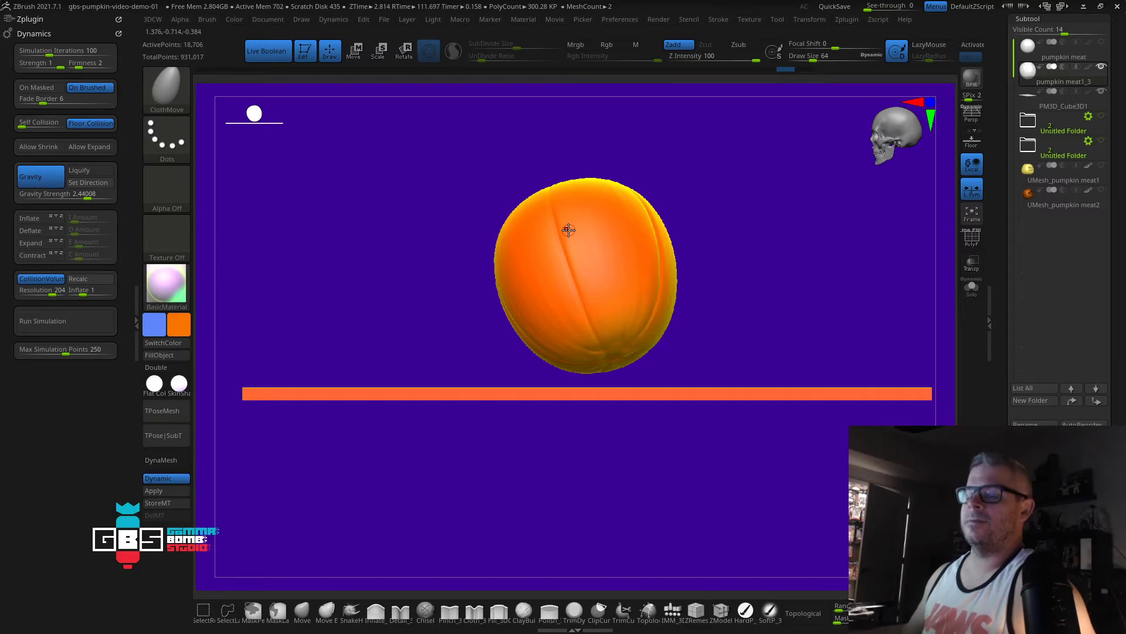
key("w")
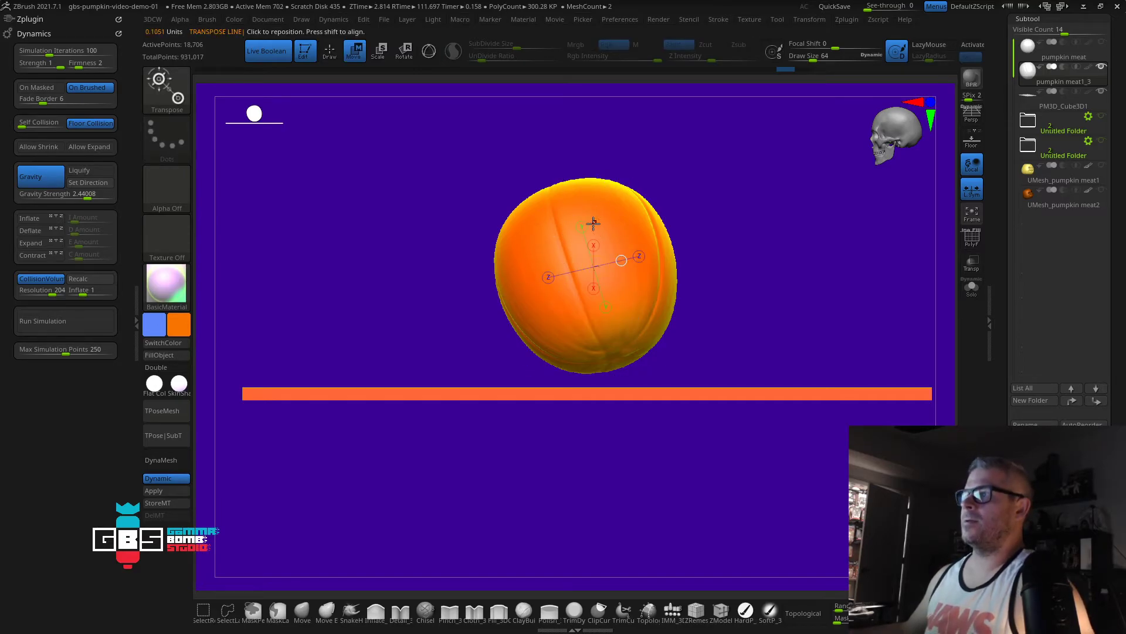
mouse_move(587, 226)
left_mouse_down()
mouse_move(567, 346)
mouse_move(599, 228)
left_mouse_up()
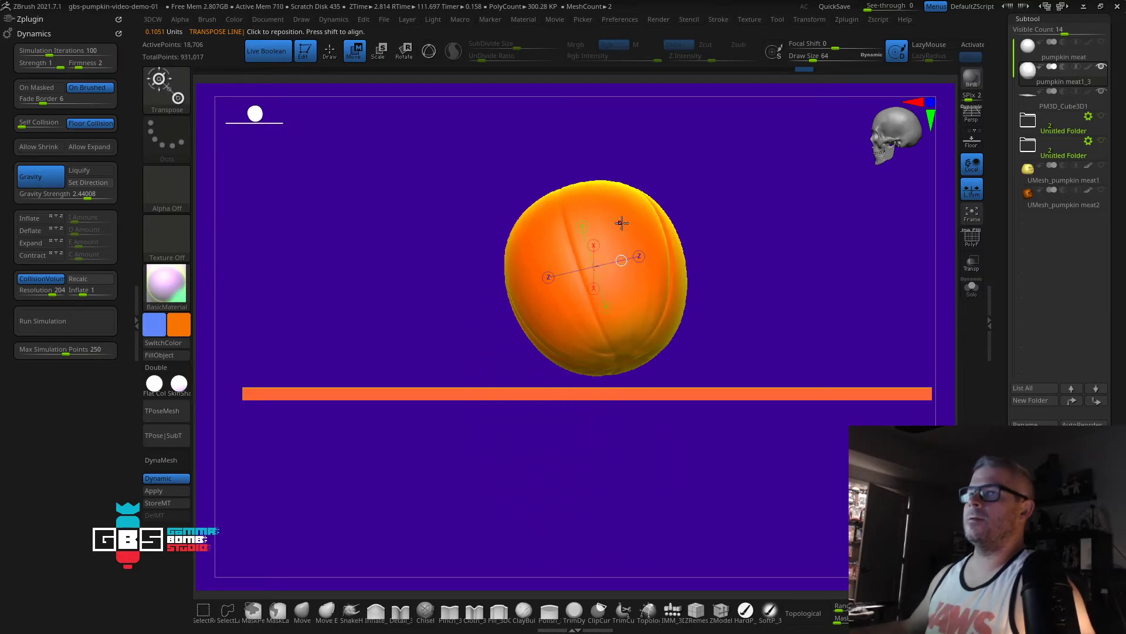
key("ctrl+z")
left_click(165, 91)
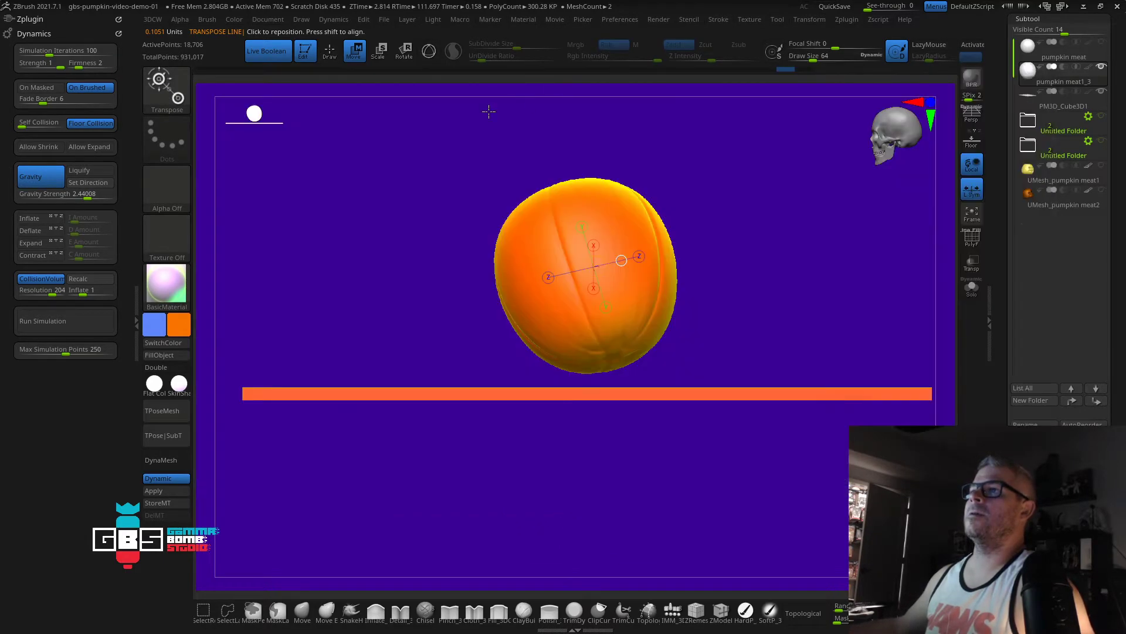
Step: Return to Draw mode and run the gravity simulation so the tilted pumpkin settles onto the slab
mouse_move(421, 278)
left_mouse_down()
mouse_move(439, 282)
mouse_move(428, 260)
left_mouse_up()
key("q")
left_click_drag(390, 174, 221, 94)
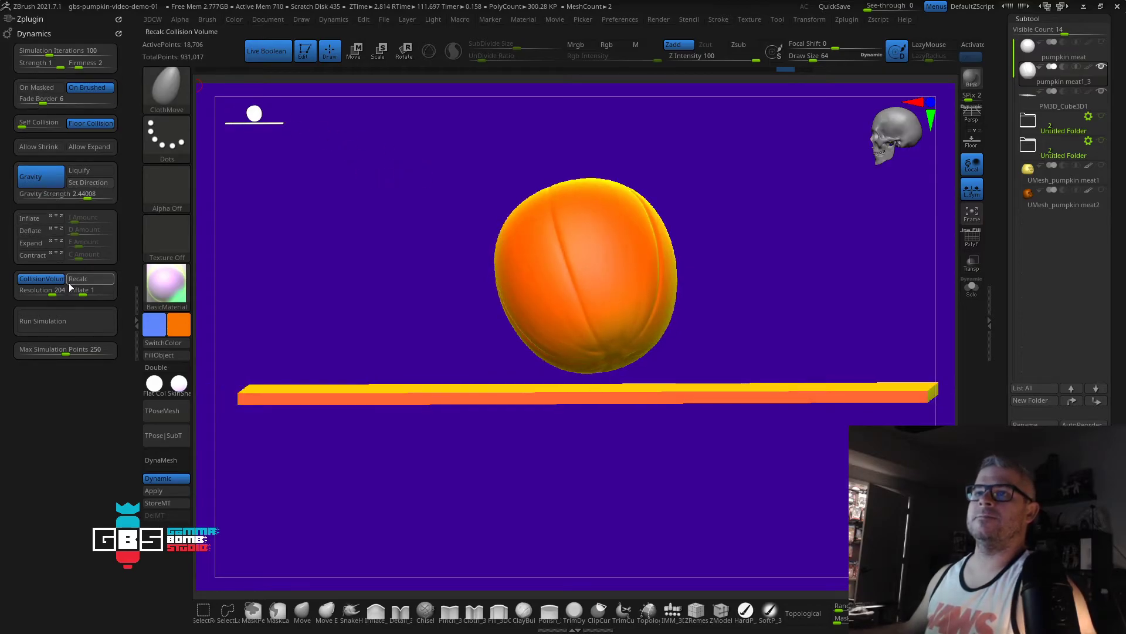
left_click(49, 322)
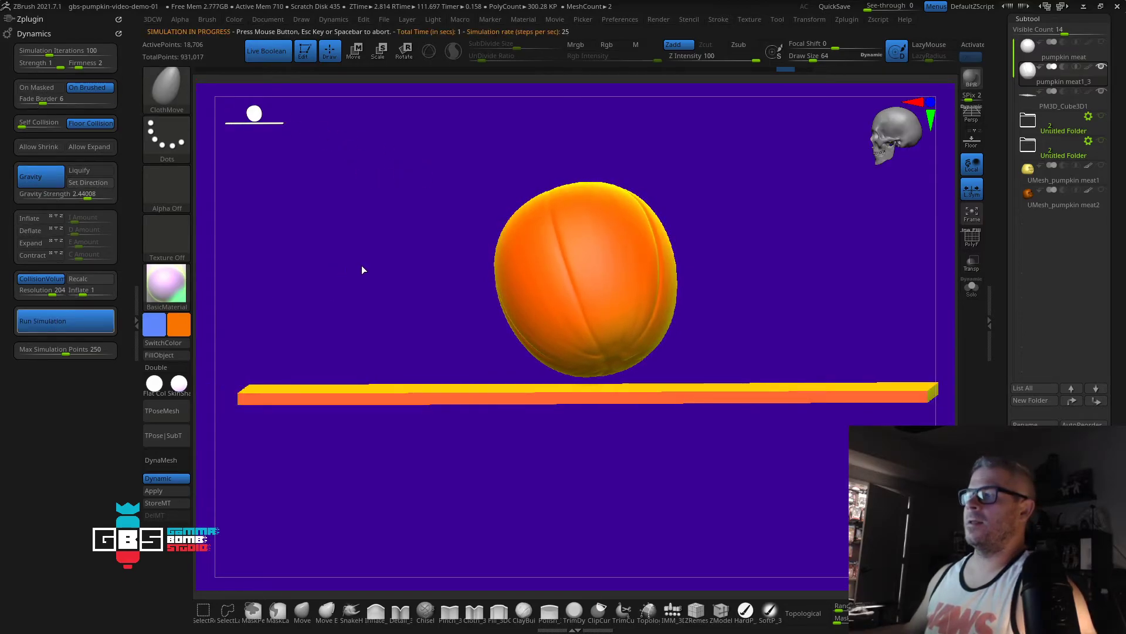
left_click(66, 323)
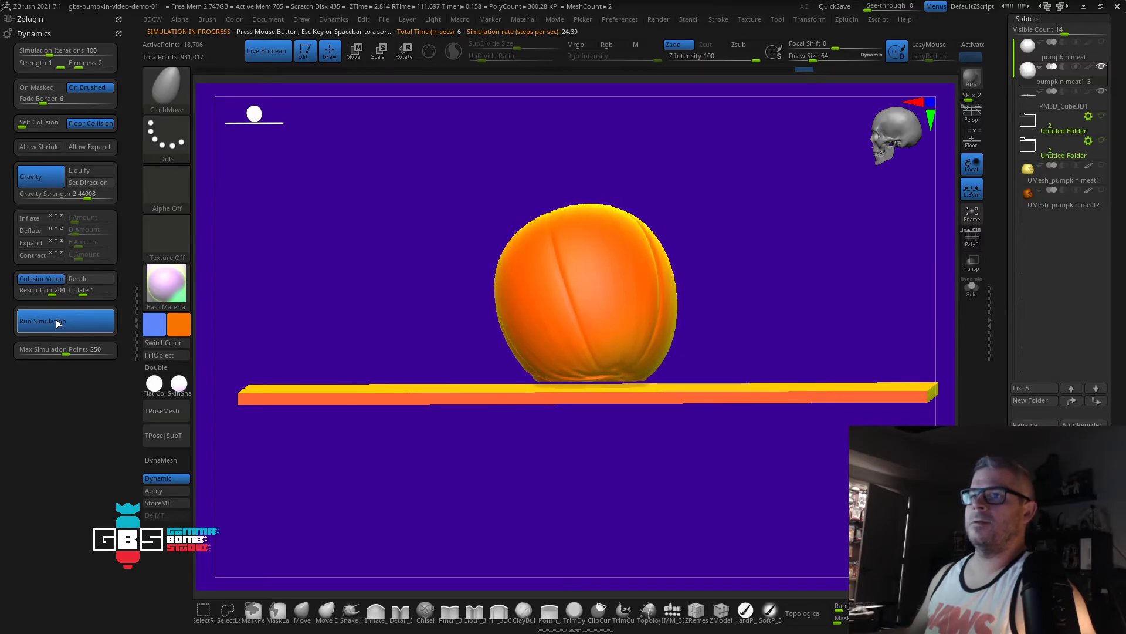
Step: Examine the pumpkin's contact with the slab from several sides, then hide the slab and show the polyframe to inspect the underside
left_click_drag(398, 270, 304, 304)
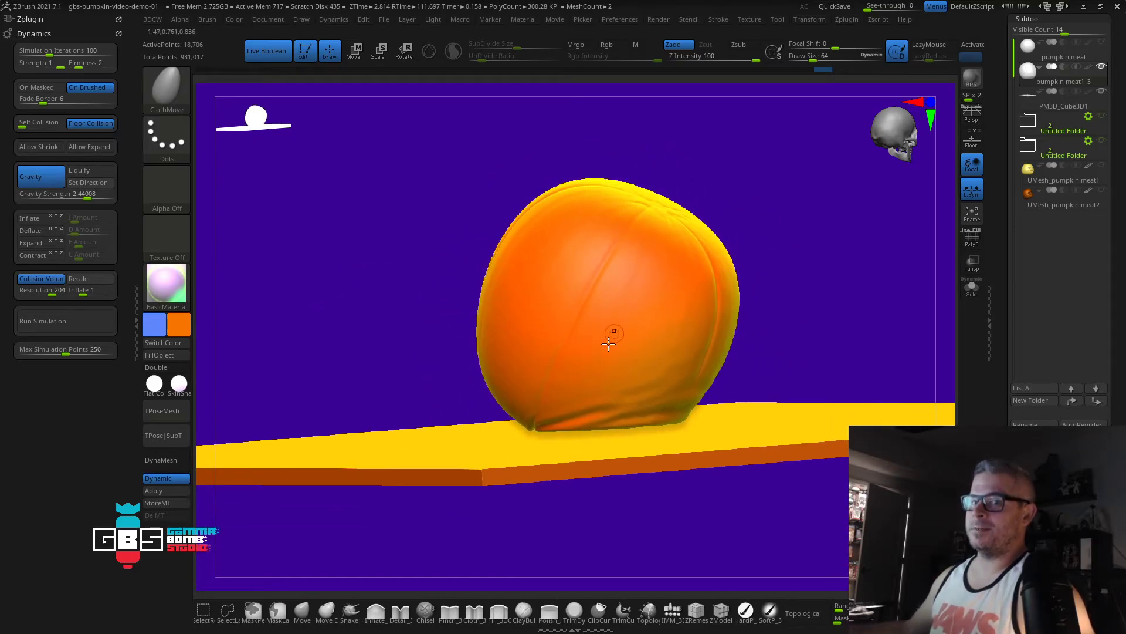
left_click_drag(752, 264, 733, 318)
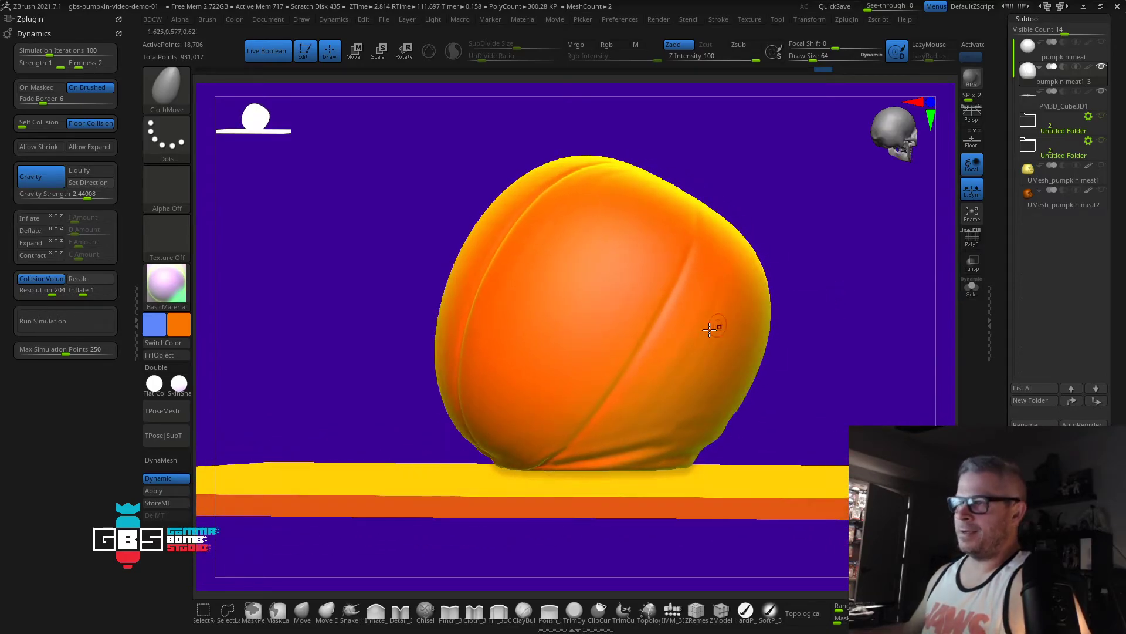
left_click_drag(380, 398, 525, 428)
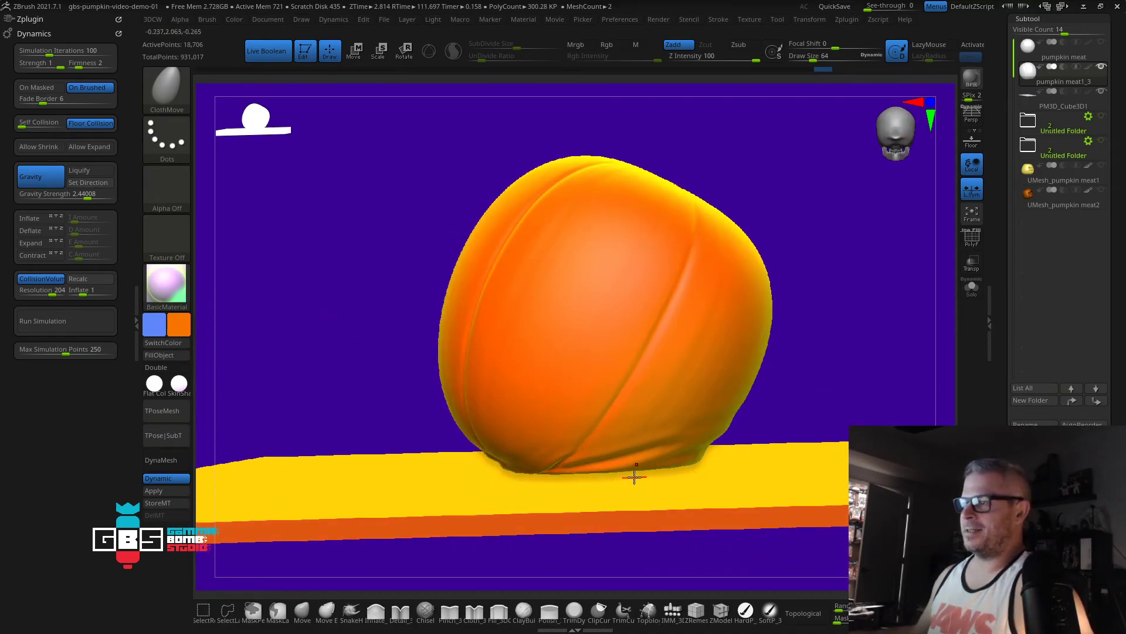
left_click_drag(830, 382, 600, 449)
mouse_move(804, 412)
left_mouse_down()
mouse_move(817, 423)
mouse_move(823, 406)
left_mouse_up()
left_click(1103, 92)
left_click_drag(880, 294, 889, 193)
left_click_drag(829, 319, 865, 332)
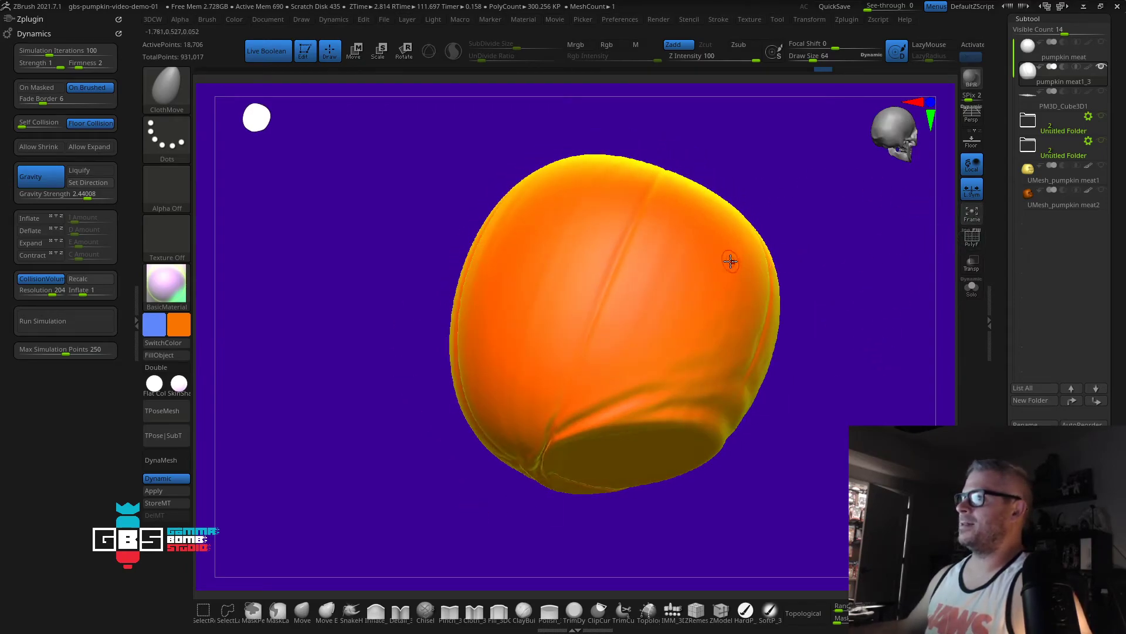
left_click(969, 240)
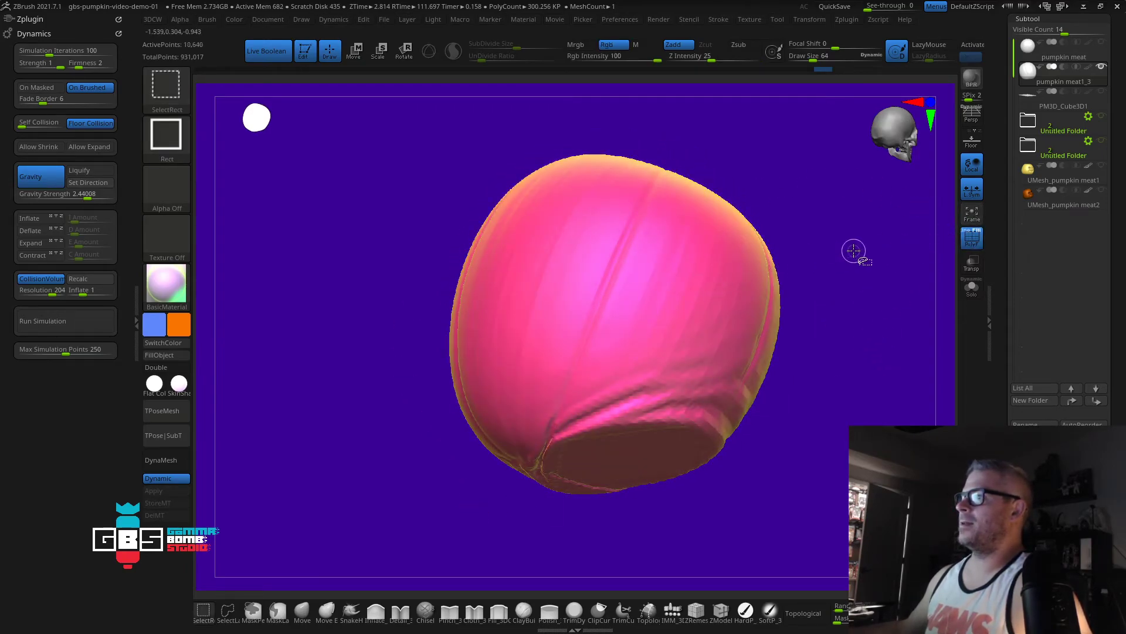
Step: Bring back the pumpkin's hidden inner geometry and mask only the creased outer shell
left_click(969, 241)
left_click_drag(872, 271, 898, 294, "ctrl+shift")
mouse_move(819, 287)
left_mouse_down()
mouse_move(817, 229)
mouse_move(807, 242)
left_mouse_up()
left_click_drag(587, 504, 803, 333)
right_click_drag(543, 436, 475, 452, "ctrl")
left_click_drag(498, 439, 738, 218, "ctrl")
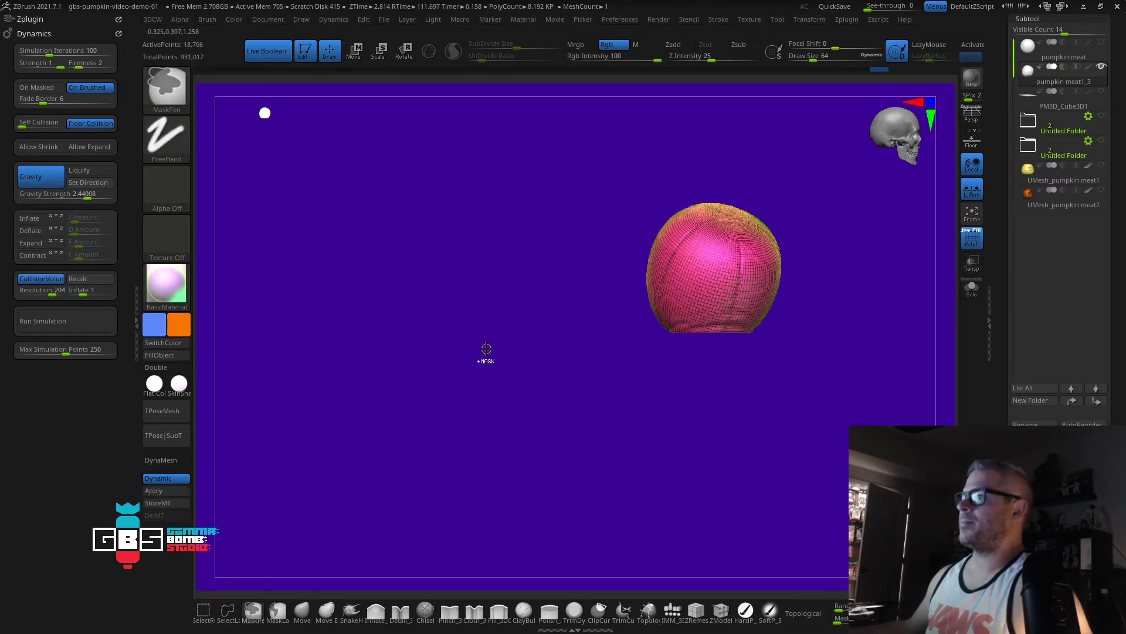
left_click_drag(493, 337, 521, 329)
left_click(509, 327, "ctrl")
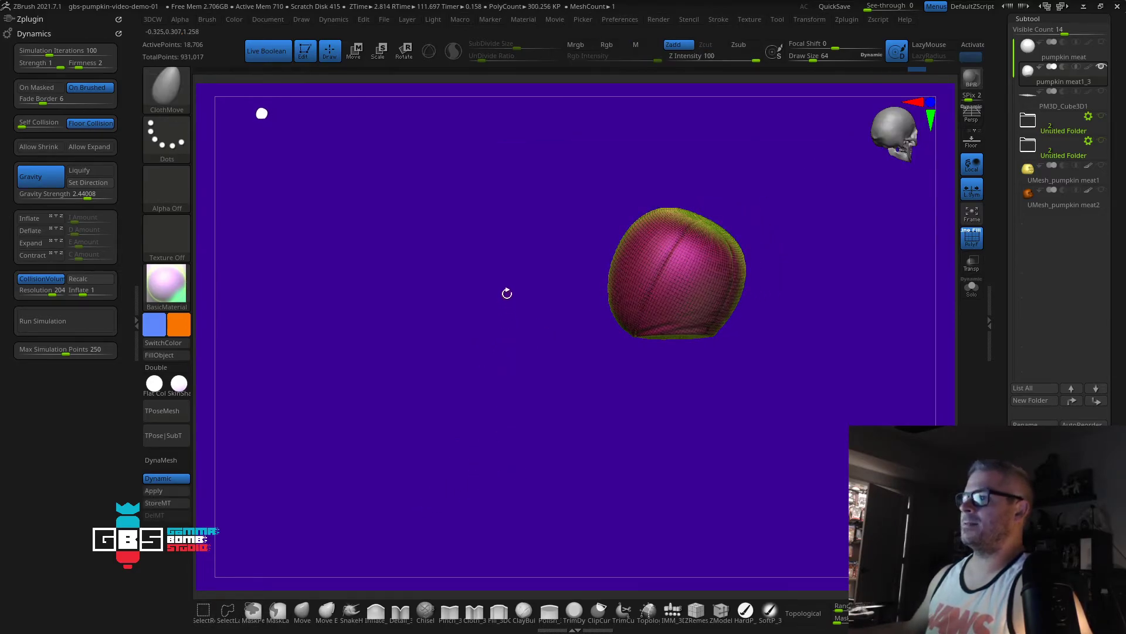
Step: Split the unmasked inner geometry into its own subtool, check it, and reselect pumpkin meat1_3
key("space")
left_click(523, 384)
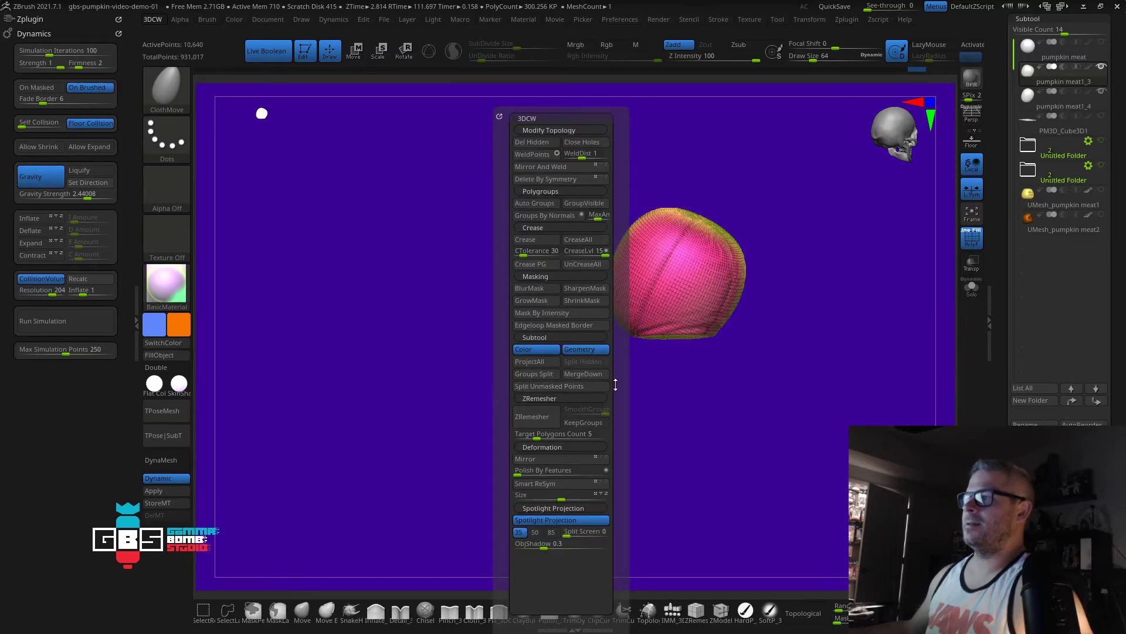
left_click(1037, 99)
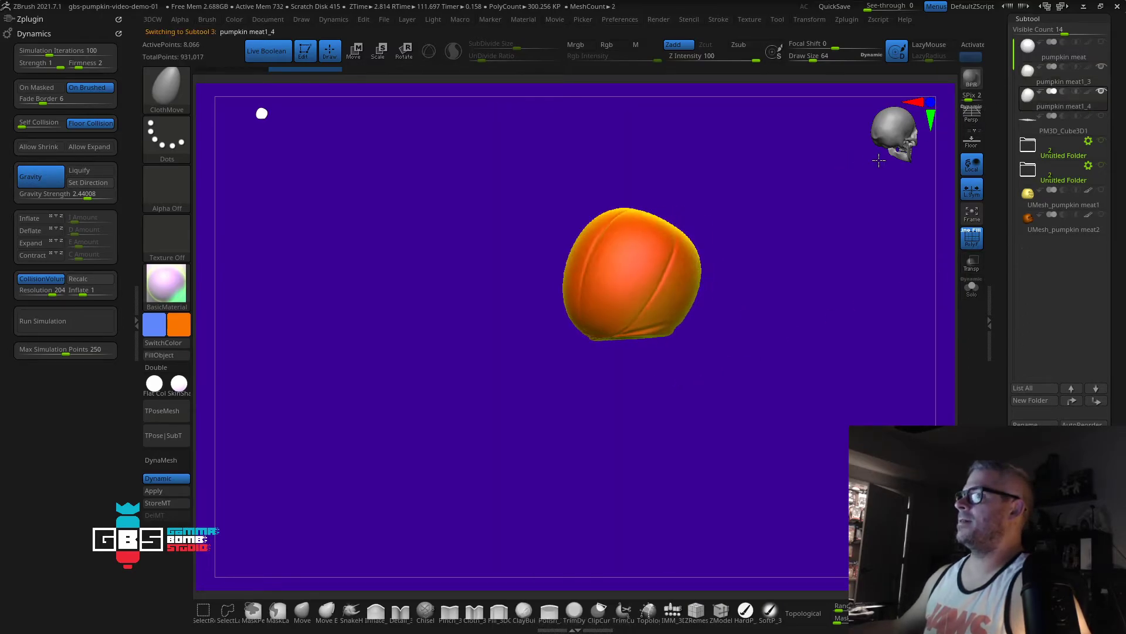
left_click(1028, 83)
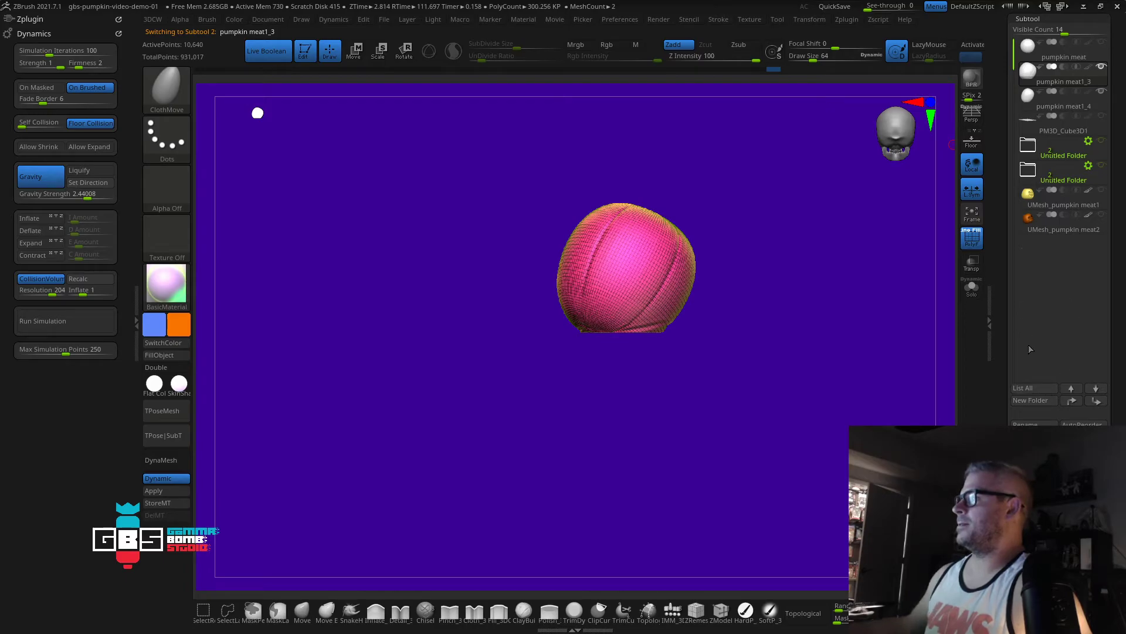
Step: Group pumpkin meat1_3 and pumpkin meat1_4 in a new Untitled Folder, with pumpkin meat1_4 below and set to Boolean subtraction
left_click(1033, 401)
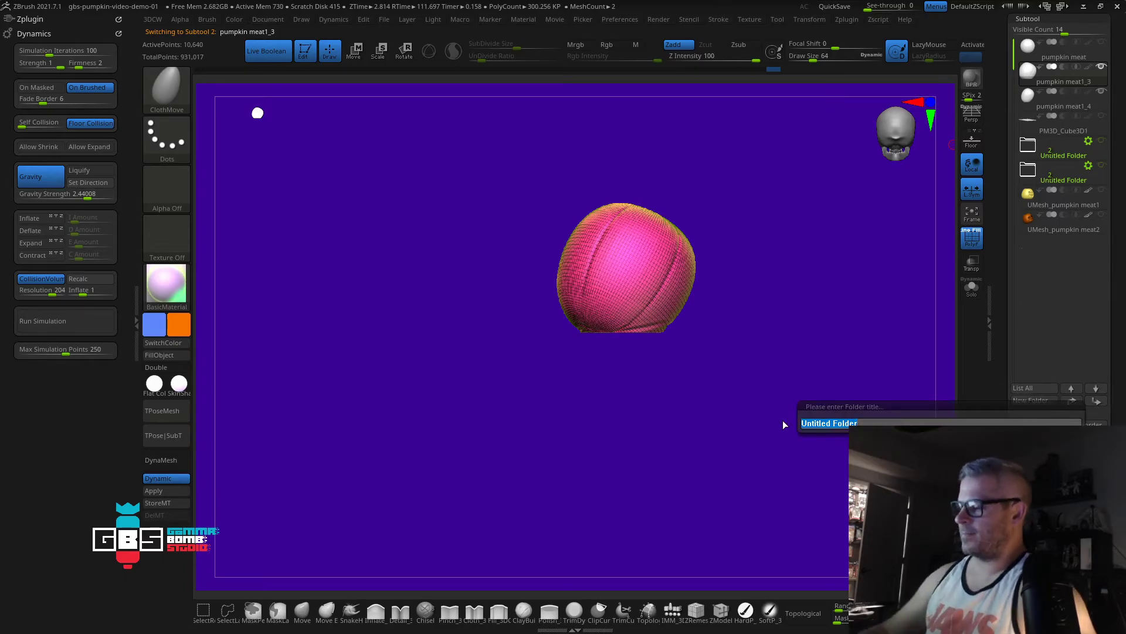
key("Return")
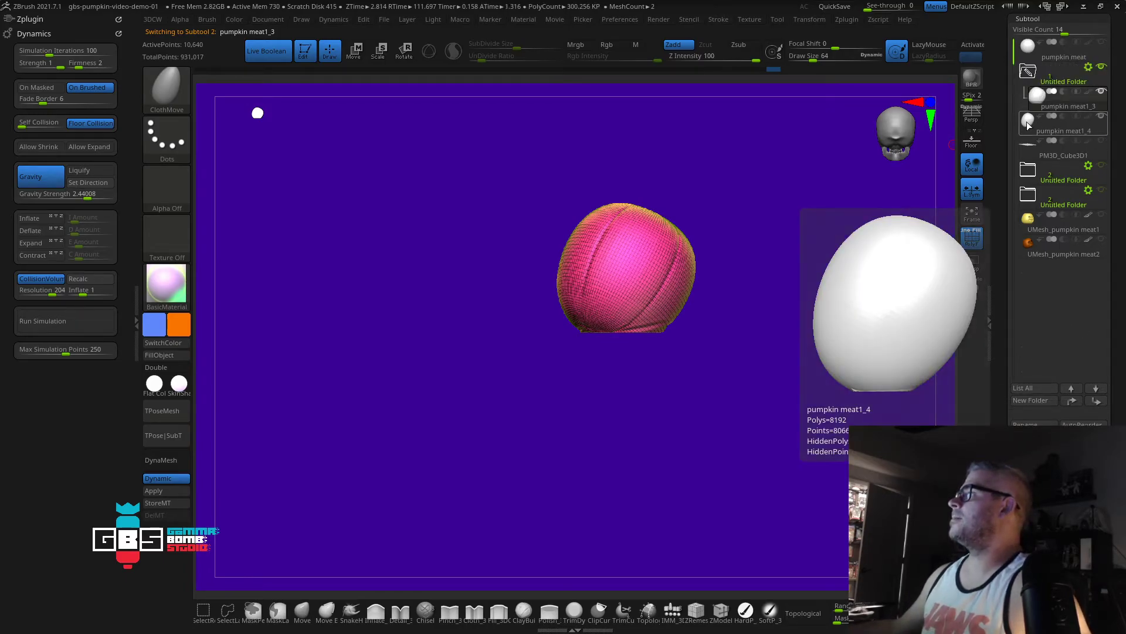
left_click_drag(1029, 121, 1064, 111)
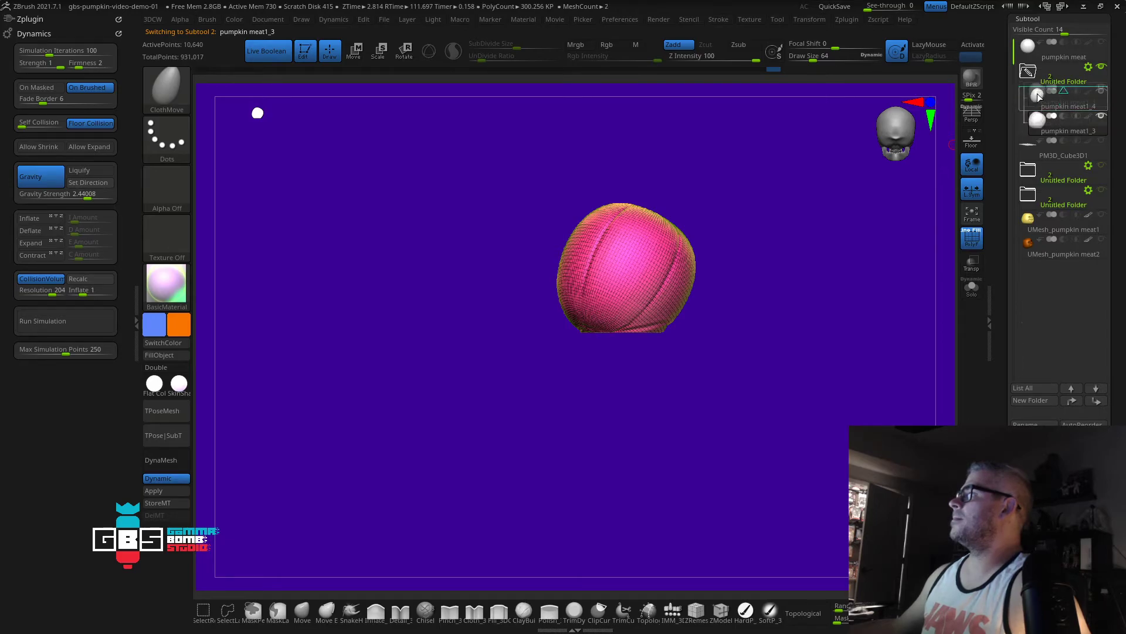
left_click(1064, 116)
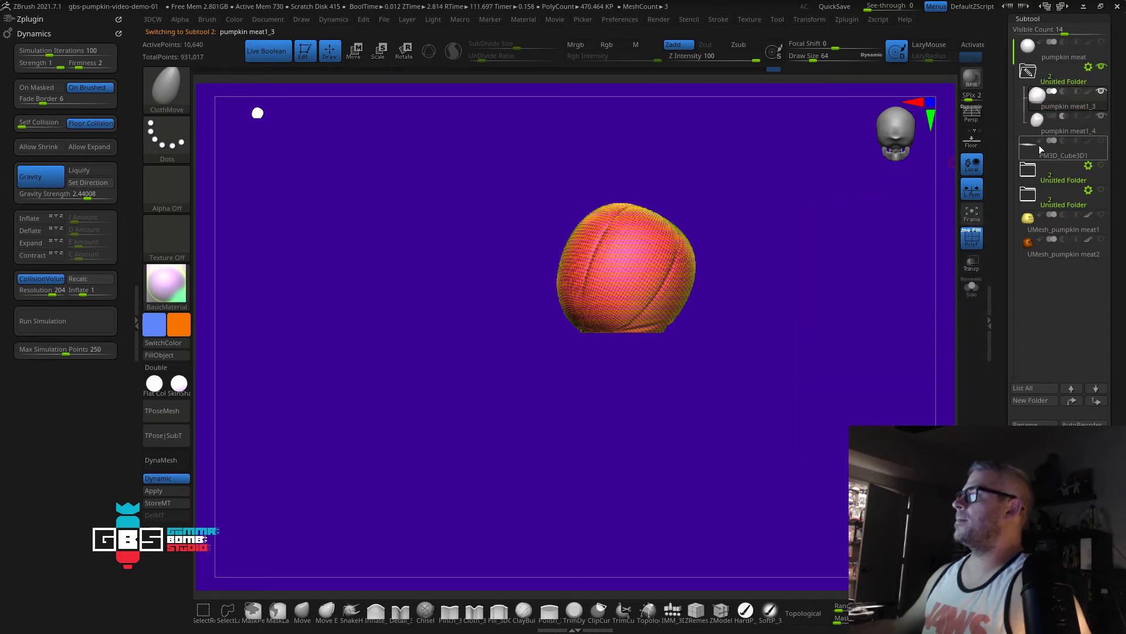
left_click(1049, 171)
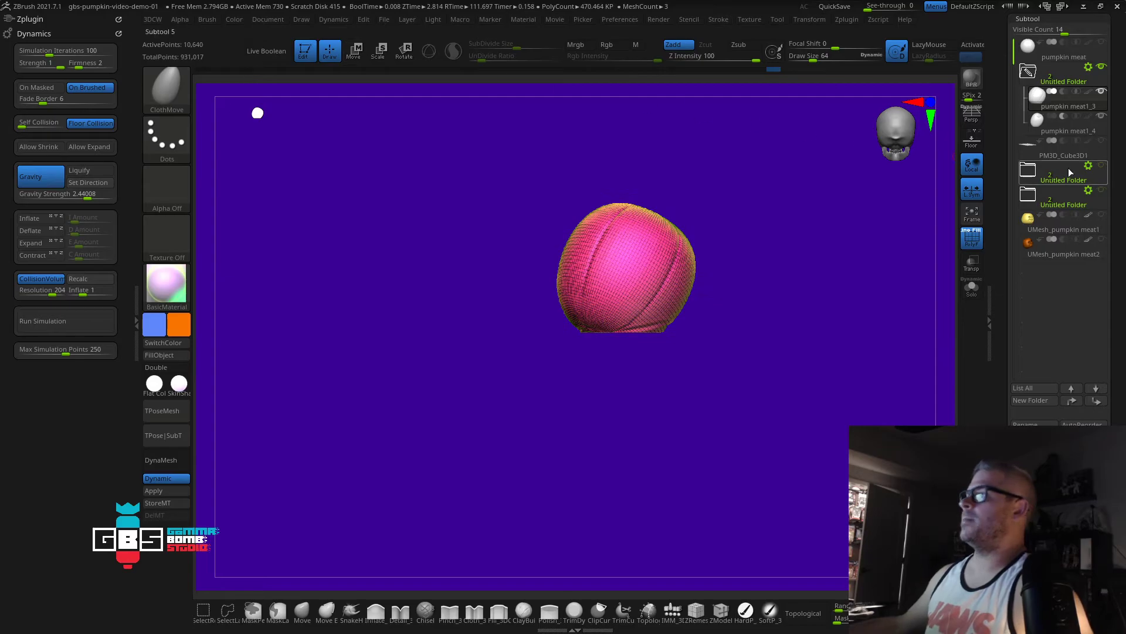
Step: Isolate pumpkin meat1_3, reset its gizmo orientation, and return to Draw mode
left_click_drag(903, 292, 789, 313)
key("w")
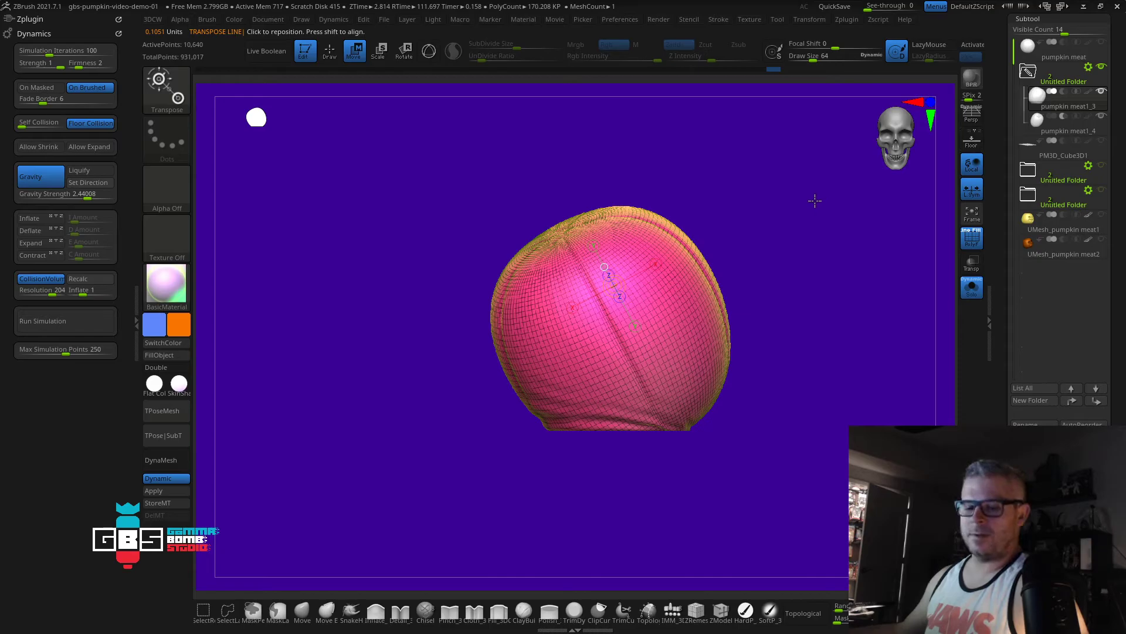
key("q")
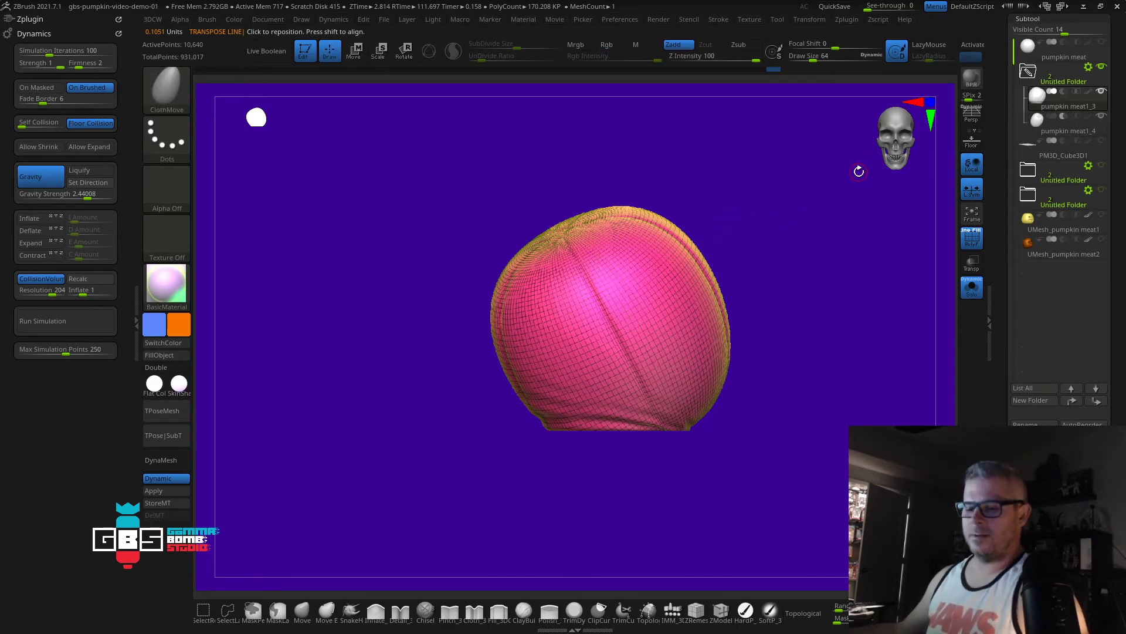
key("w")
key("y")
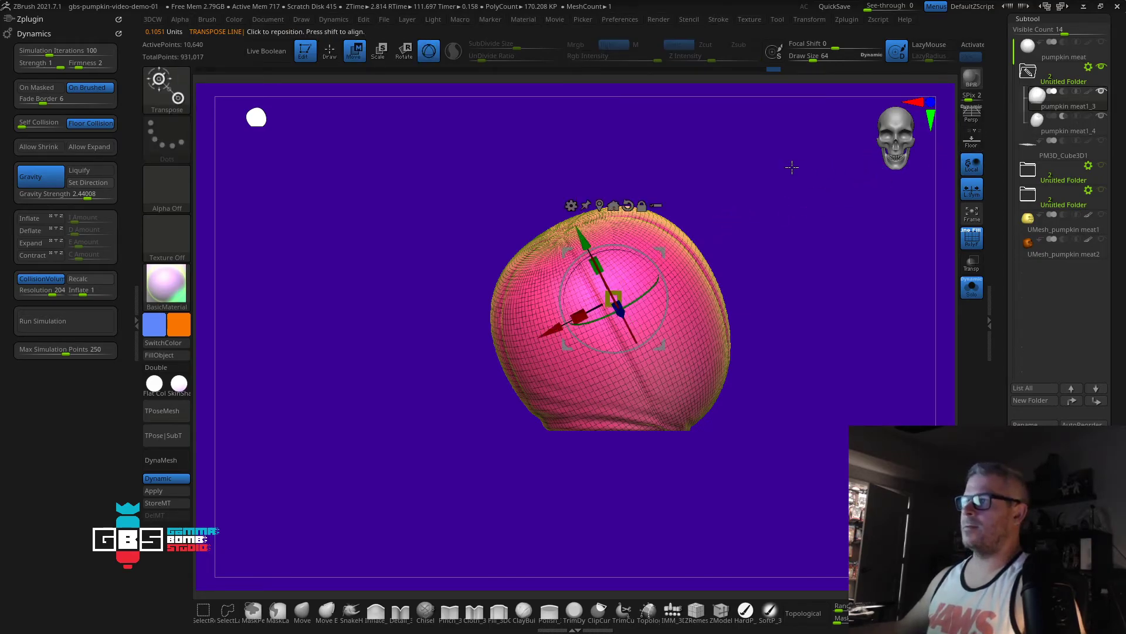
left_click(627, 205)
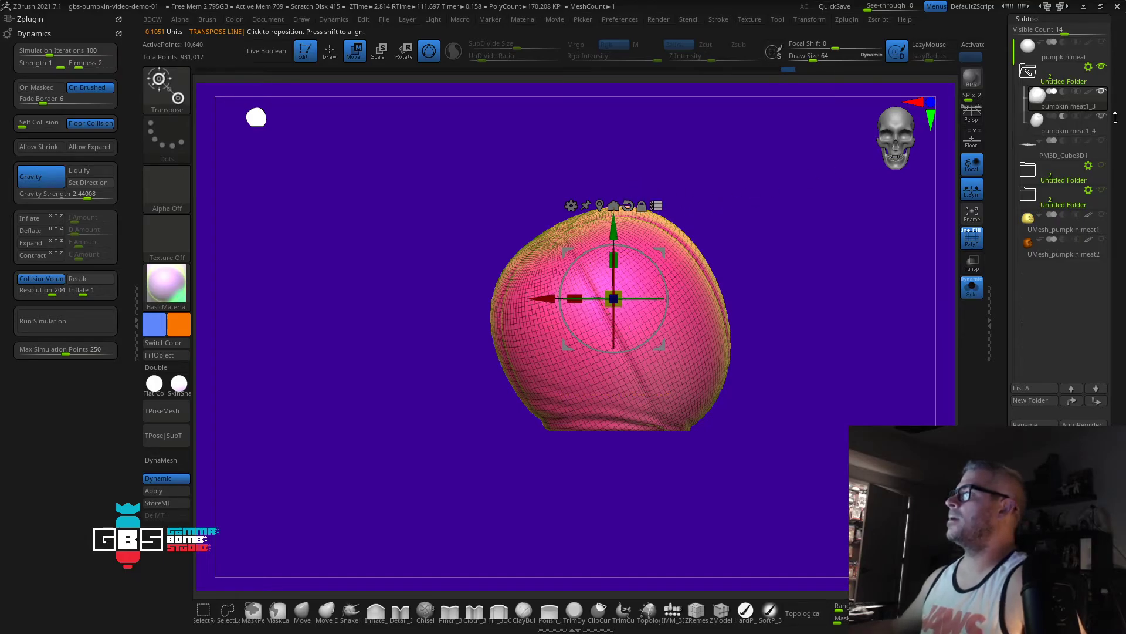
left_click_drag(649, 289, 551, 308)
key("q")
mouse_move(832, 235)
left_mouse_down()
mouse_move(877, 239)
mouse_move(747, 254)
mouse_move(821, 234)
left_mouse_up()
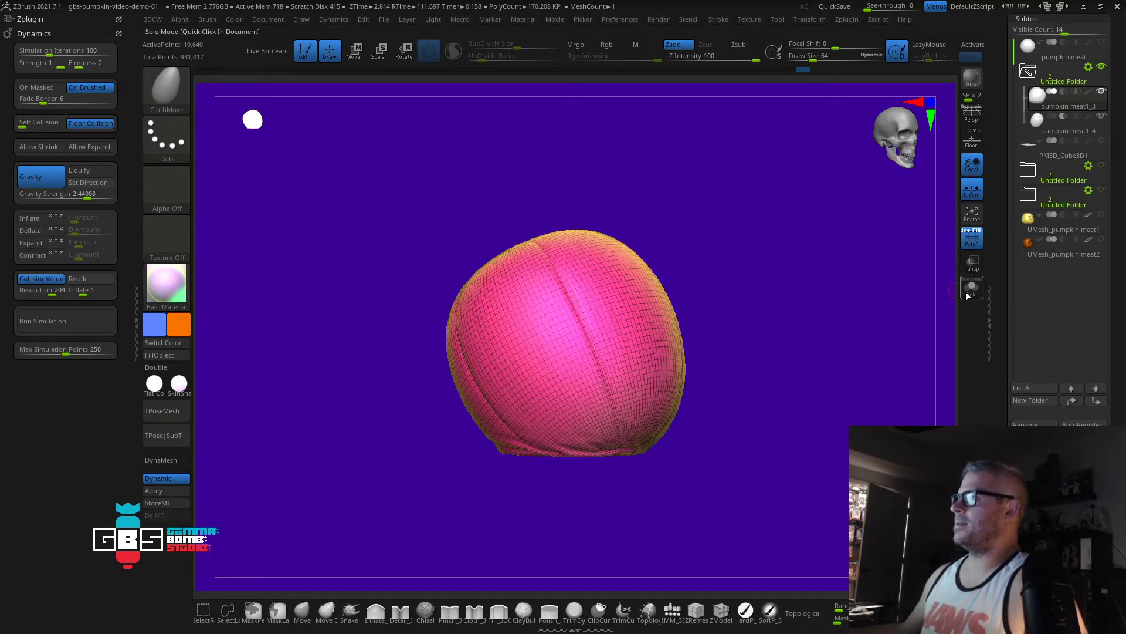
Step: Examine the inner shell pumpkin meat1_4 on its own, then reselect pumpkin meat1_3
left_click(1045, 125)
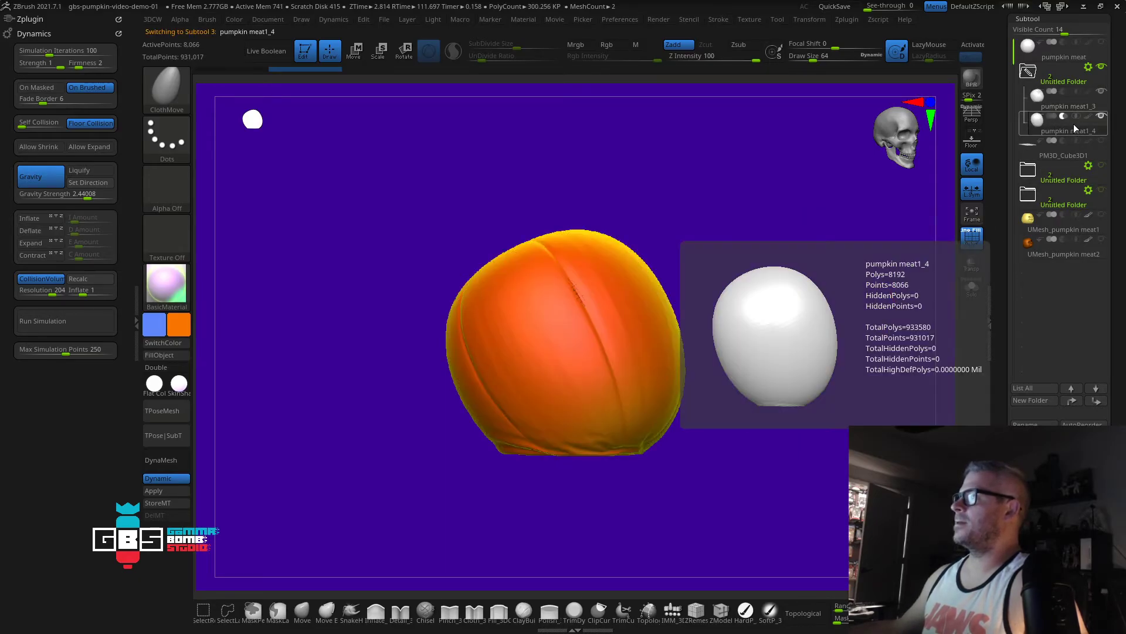
left_click(971, 292)
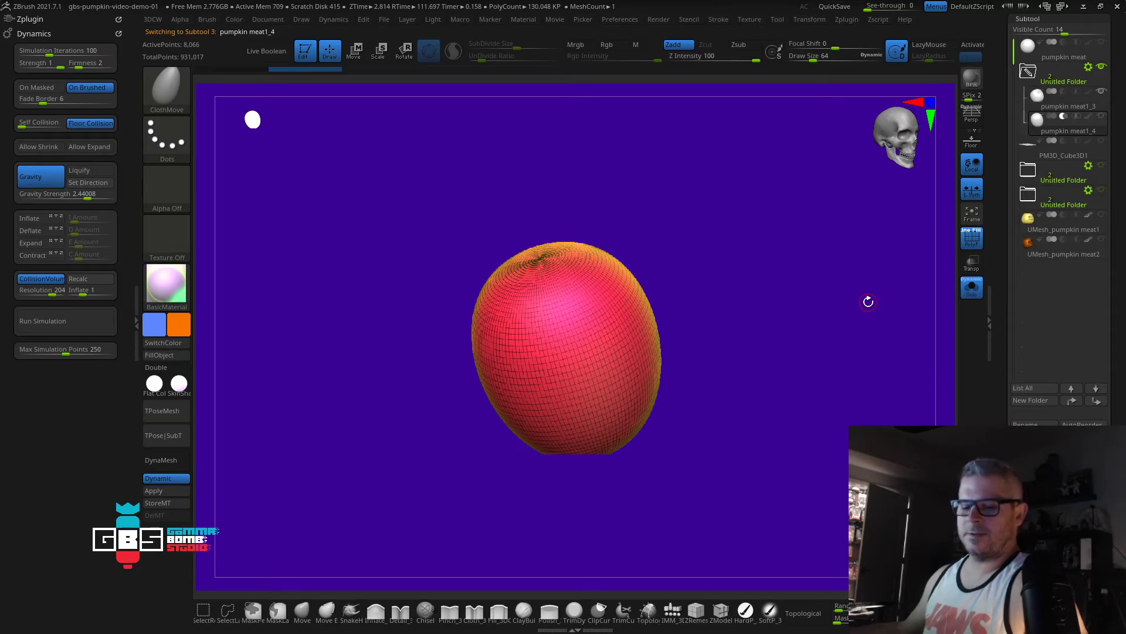
left_click(1063, 100)
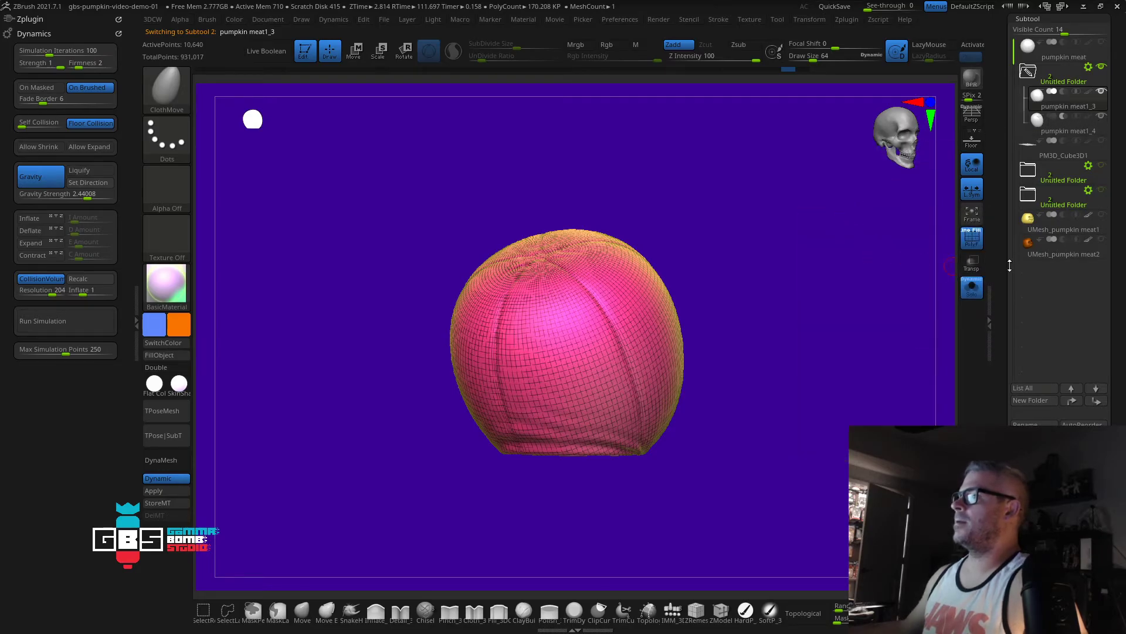
Step: Centre the gizmo on pumpkin meat1_3 and return to Draw mode
key("w")
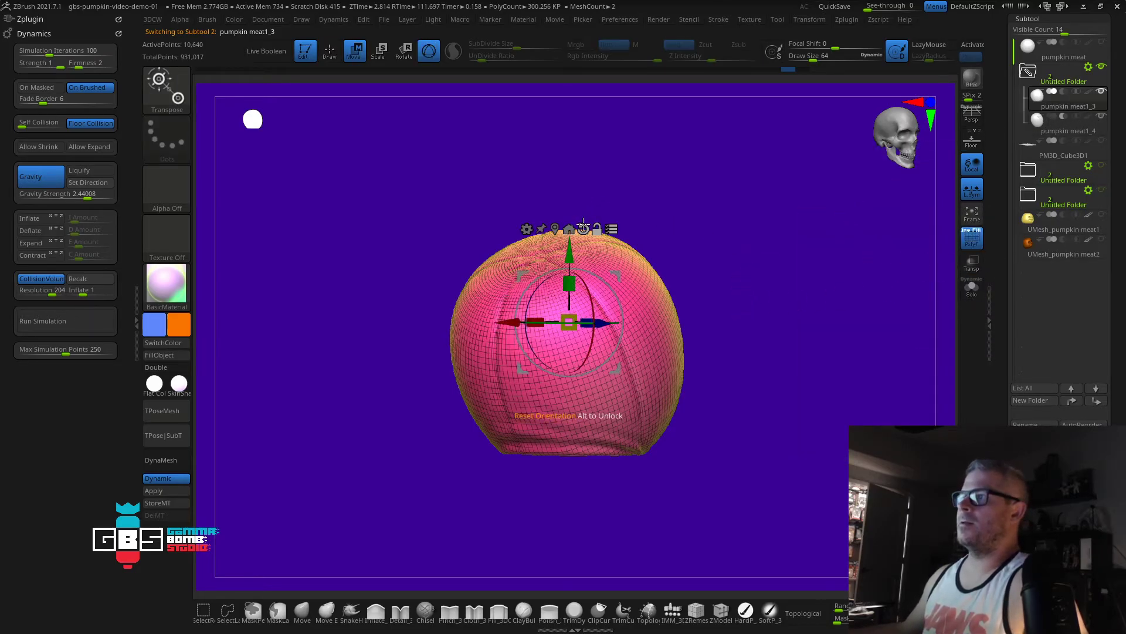
left_click(555, 228)
left_click_drag(562, 342, 458, 344)
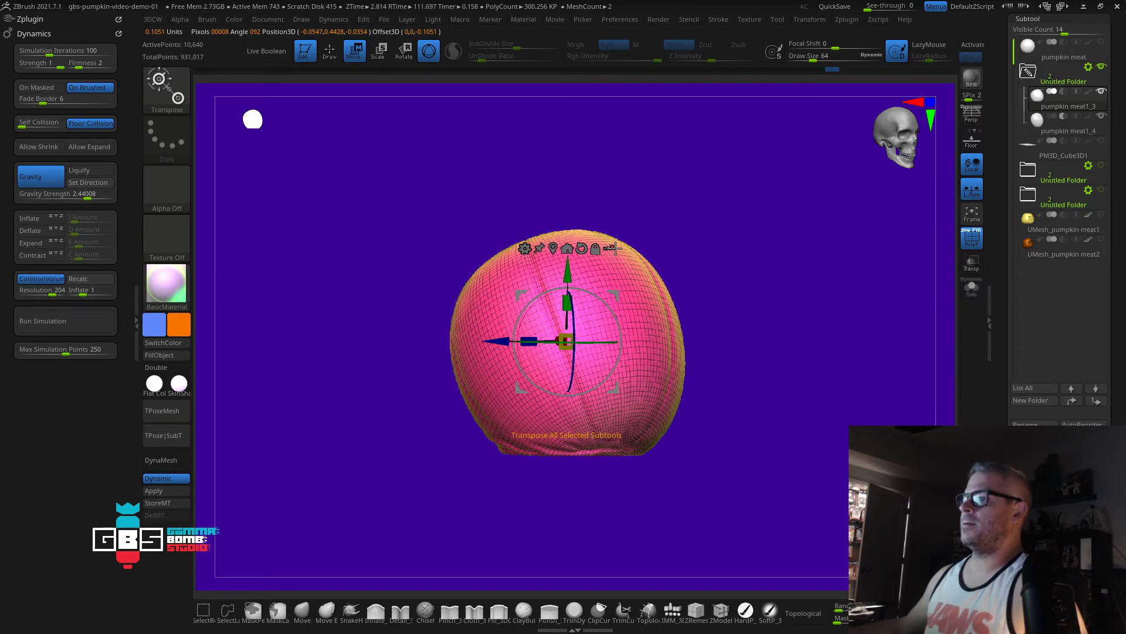
key("q")
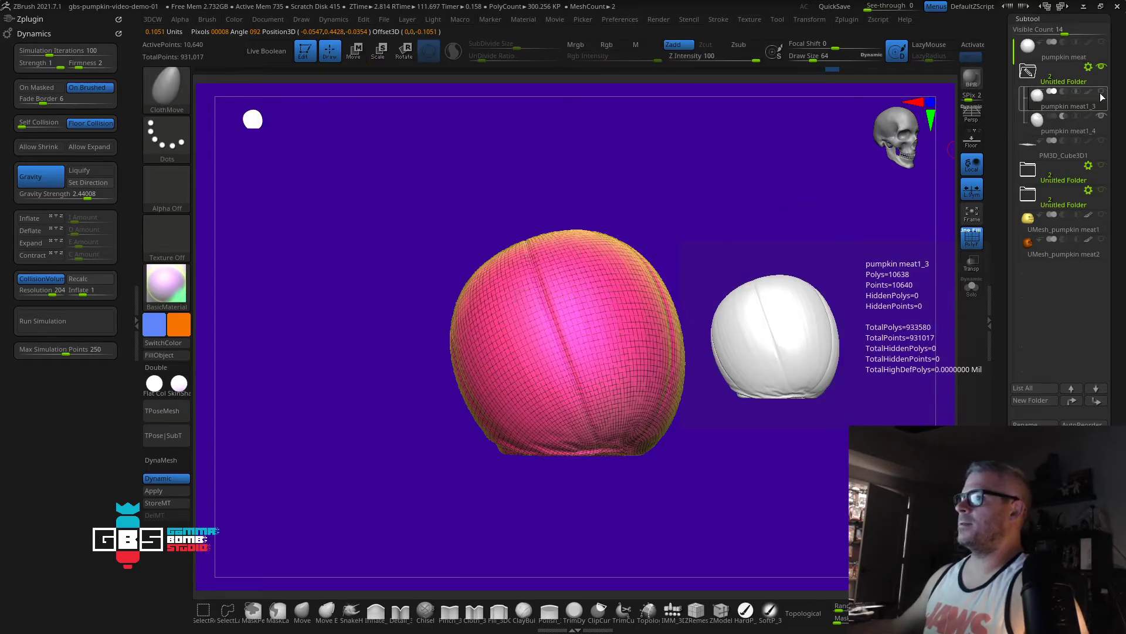
Step: Isolate pumpkin meat1_4 and insert a small QCube from the IMM Primitives brush on its upper front
left_click(1063, 126)
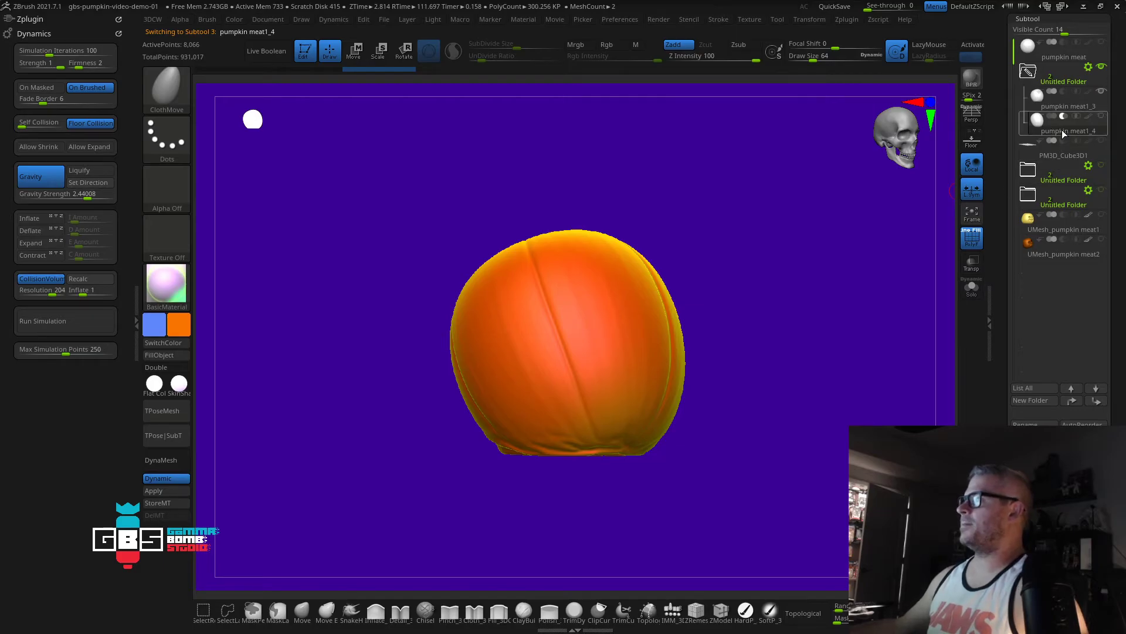
left_click(963, 296)
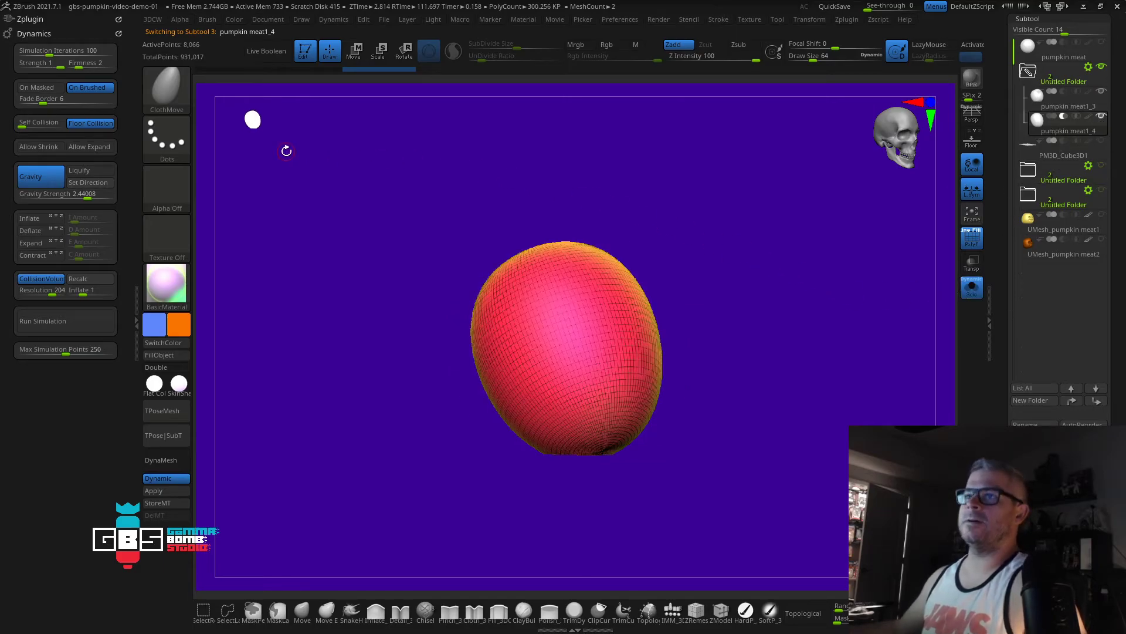
key("b")
key("i")
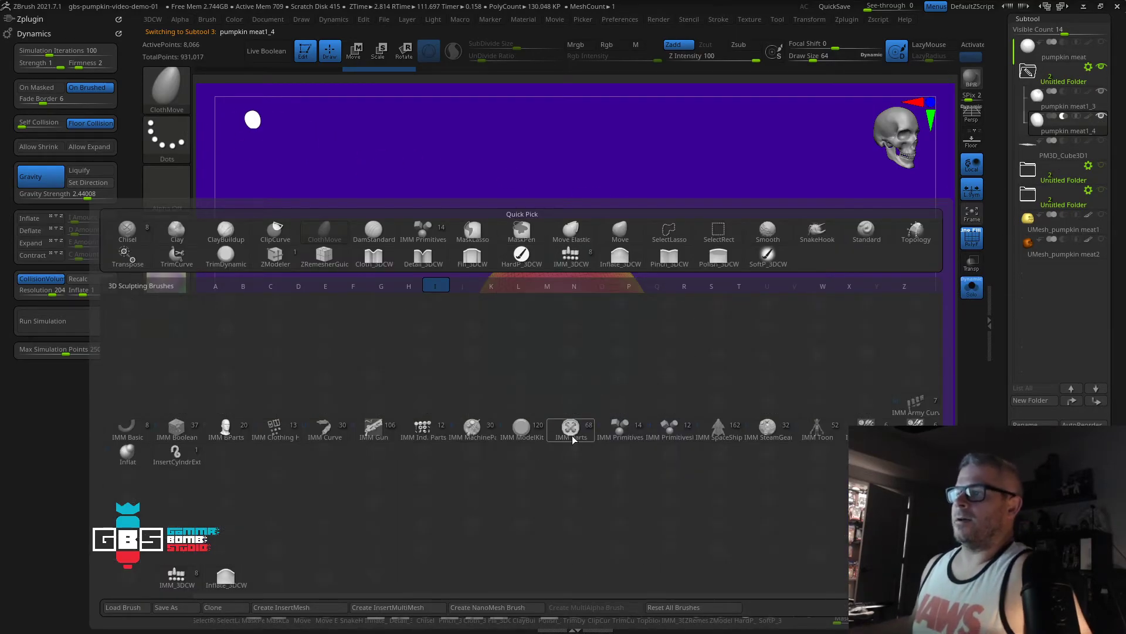
left_click(624, 422)
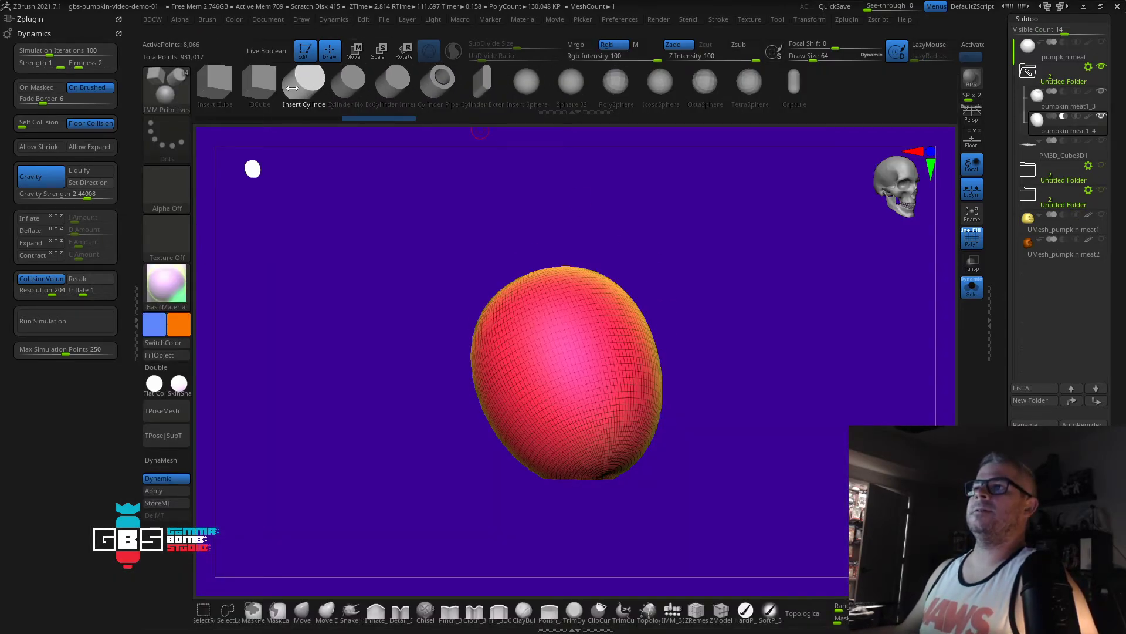
left_click(259, 80)
left_click_drag(532, 344, 547, 380)
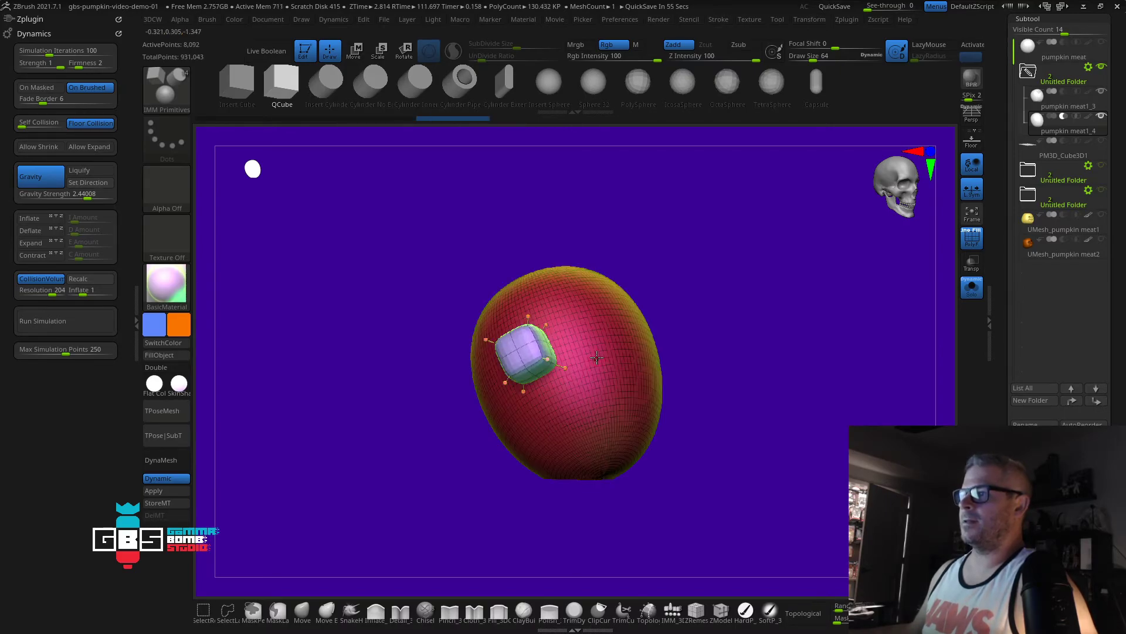
left_click_drag(604, 343, 619, 361)
mouse_move(737, 354)
left_mouse_down()
mouse_move(775, 335)
mouse_move(747, 329)
mouse_move(749, 319)
mouse_move(775, 315)
left_mouse_up()
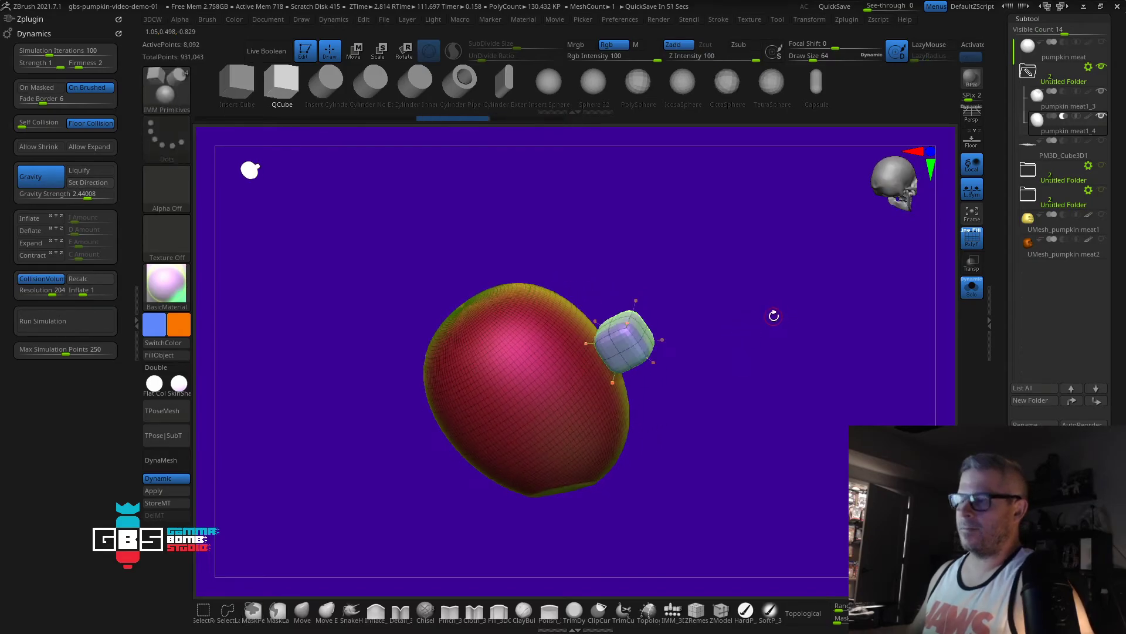
Step: Position and stretch the cube so it pokes through the pumpkin's front as the first eye
key("w")
mouse_move(635, 329)
left_mouse_down()
mouse_move(667, 318)
mouse_move(637, 335)
left_mouse_up()
left_click_drag(751, 348, 609, 338)
left_click_drag(556, 370, 562, 384)
Step: Duplicate the eye cube across the face, enlarge and tilt the copy as the second eye, and return to Draw mode
left_click_drag(613, 353, 661, 340)
left_click_drag(654, 292, 654, 312)
left_click_drag(605, 355, 584, 349)
left_click_drag(638, 303, 641, 291)
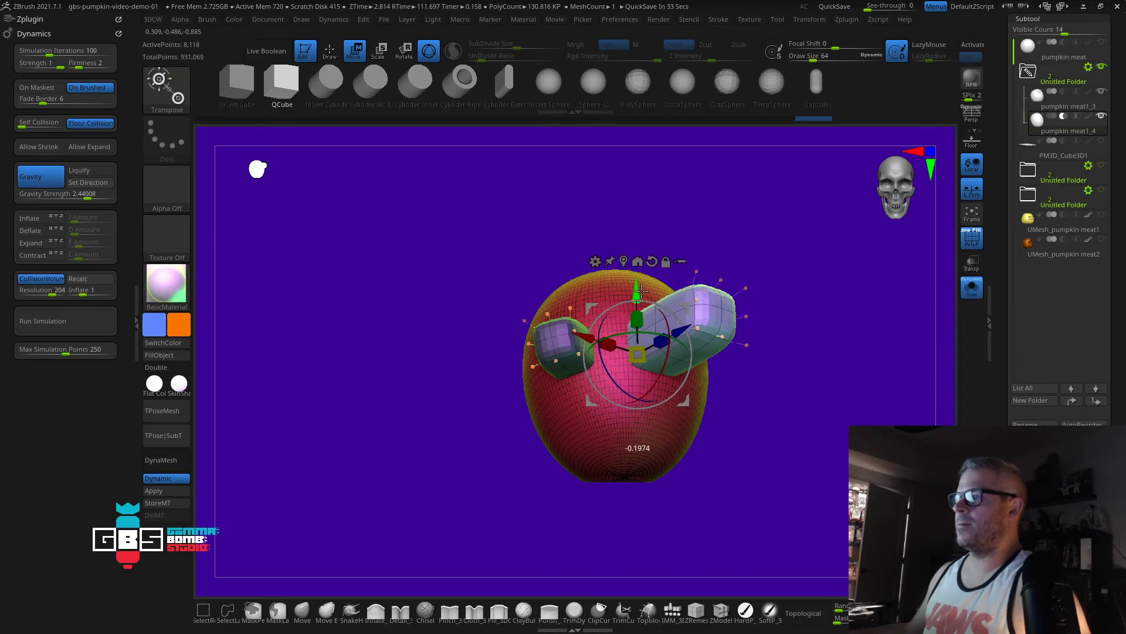
left_click_drag(605, 375, 611, 386)
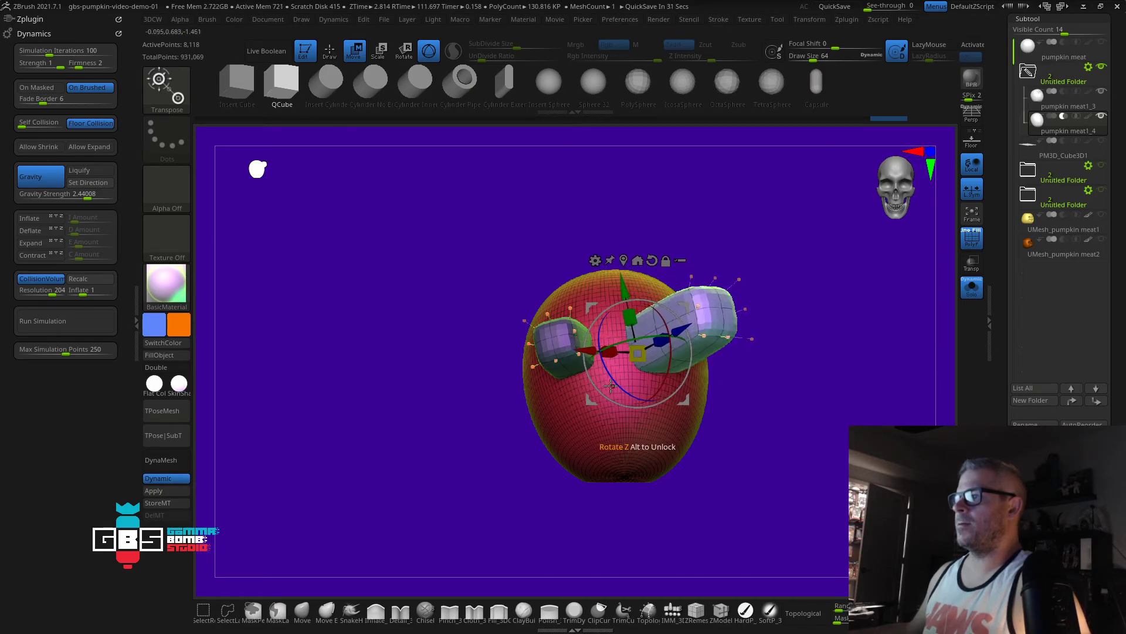
key("q")
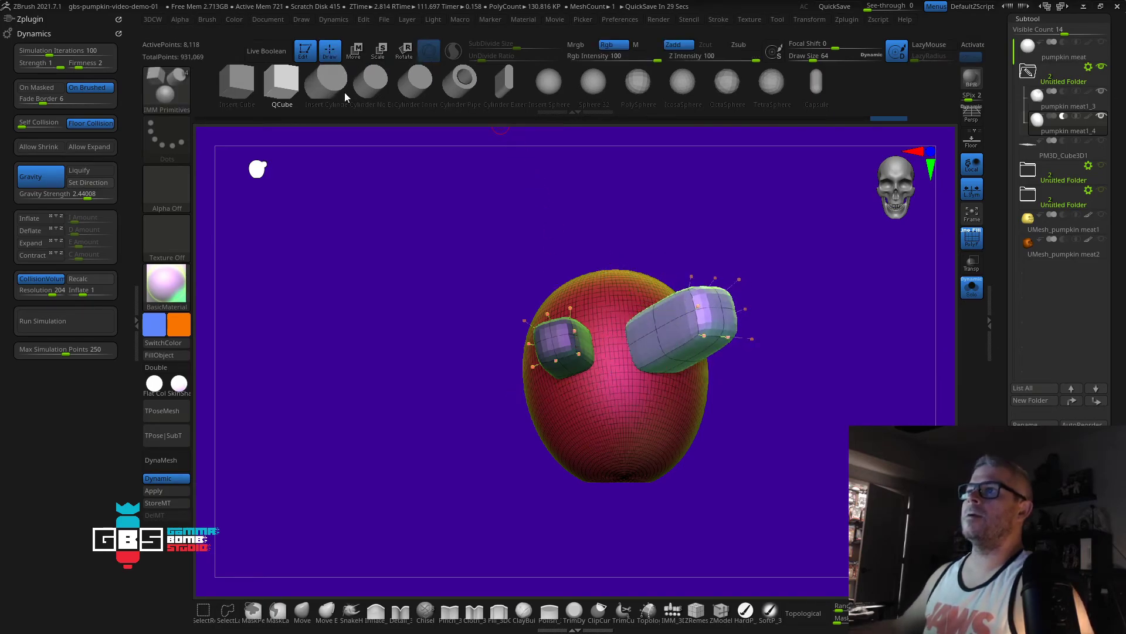
Step: Insert a sphere on the pumpkin's front below the two eye cubes
left_click(327, 82)
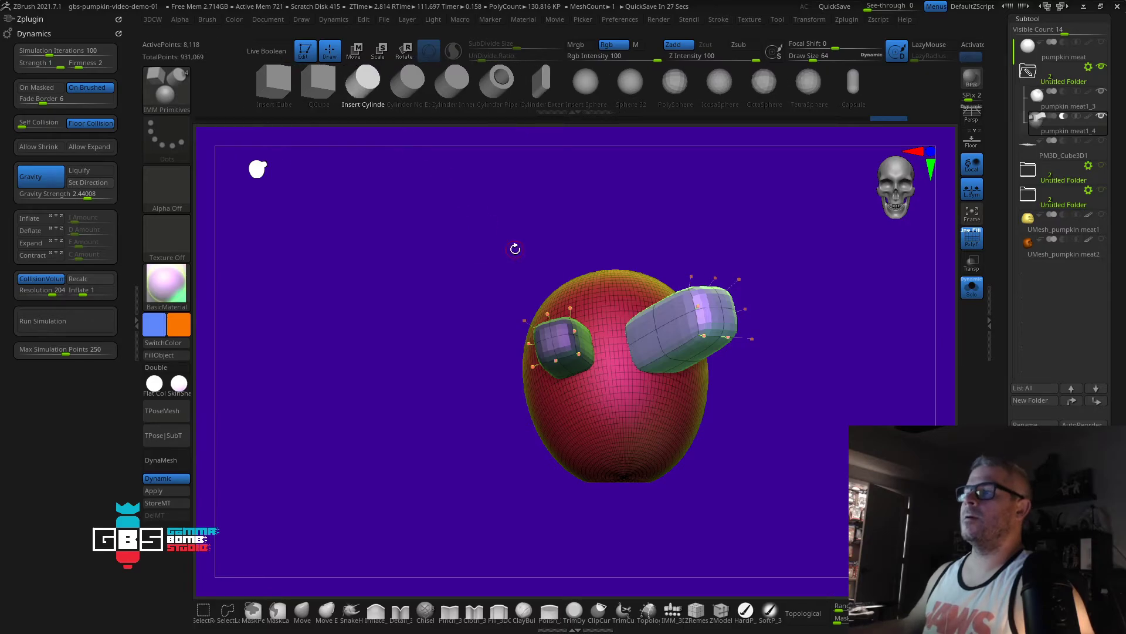
left_click(581, 83)
left_click_drag(613, 398, 616, 448)
left_click_drag(785, 428, 823, 425)
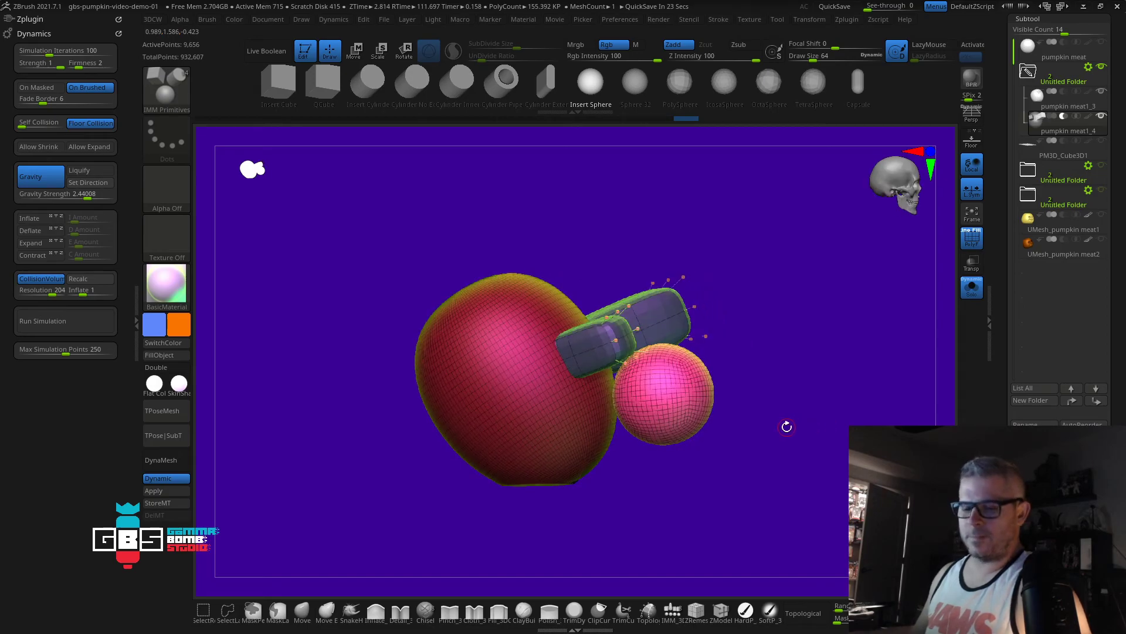
Step: Flatten the underside of the mouth sphere with the Flatten deformer
key("w")
left_click(572, 306)
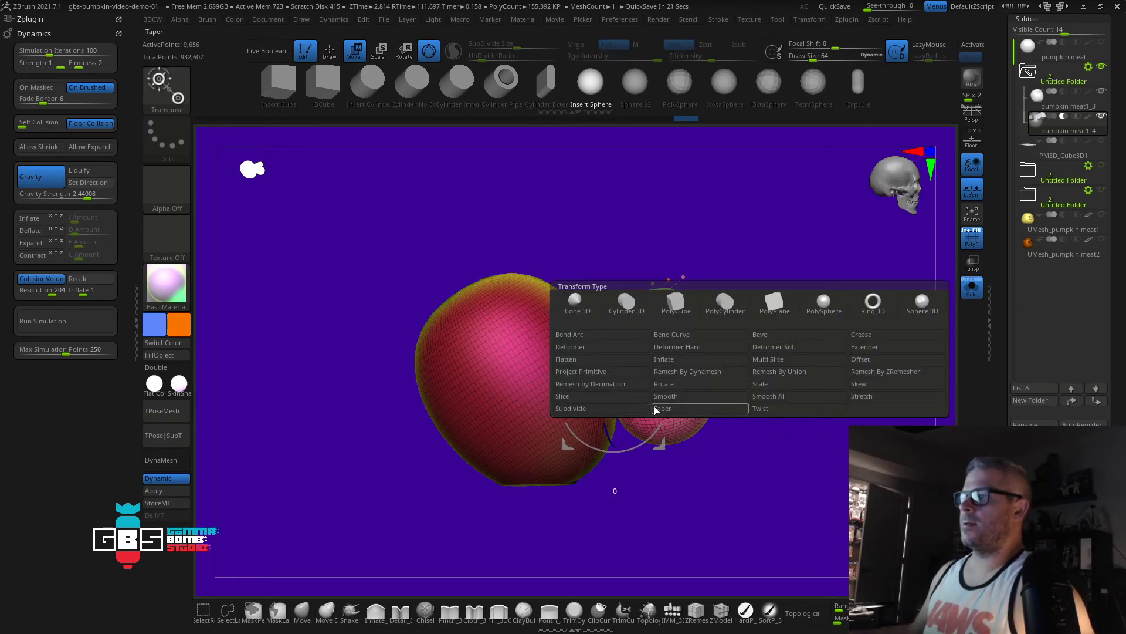
left_click(587, 347)
left_click_drag(663, 444, 667, 403)
left_click_drag(789, 390, 729, 381)
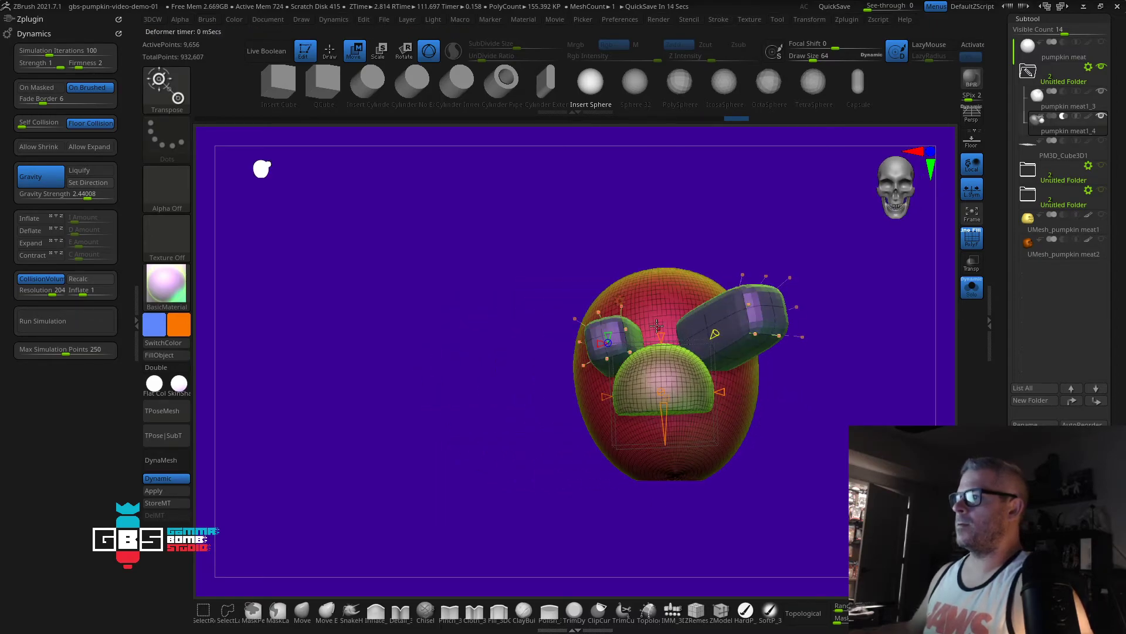
Step: Widen the flattened sphere sideways with the Extender deformer and accept the deformation
left_click(619, 299)
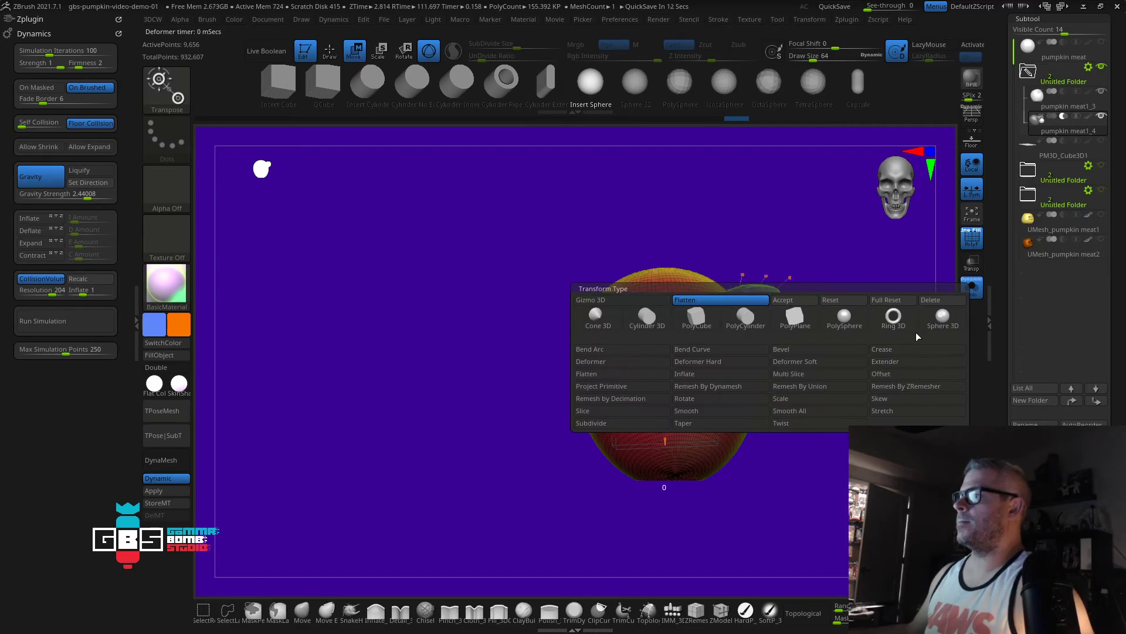
left_click(877, 362)
left_click_drag(716, 377, 728, 376)
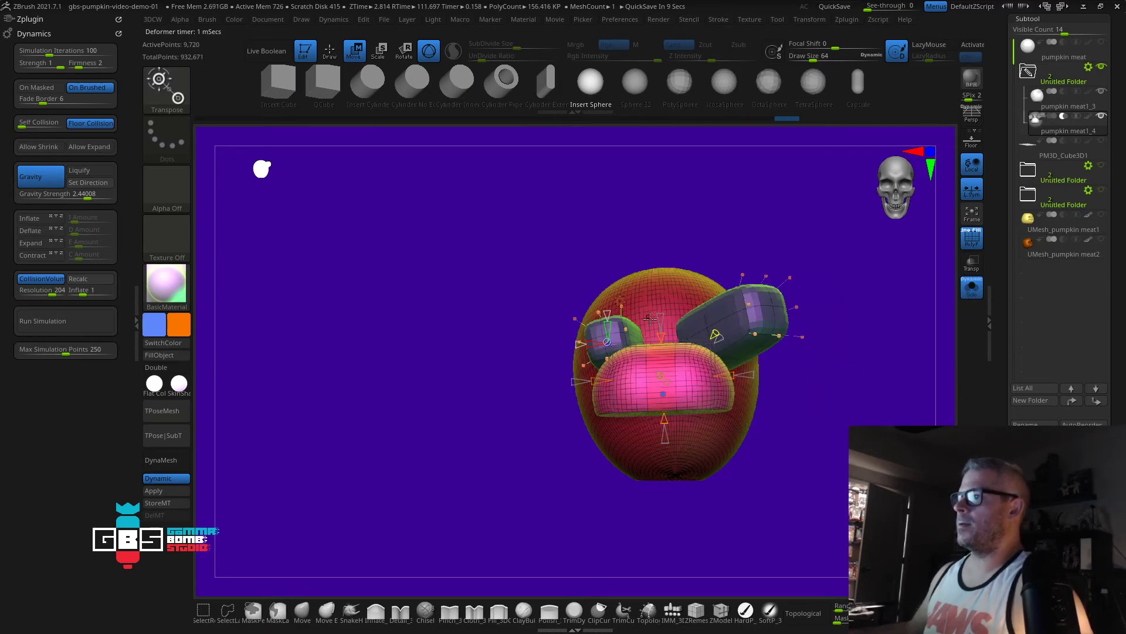
left_click(626, 304)
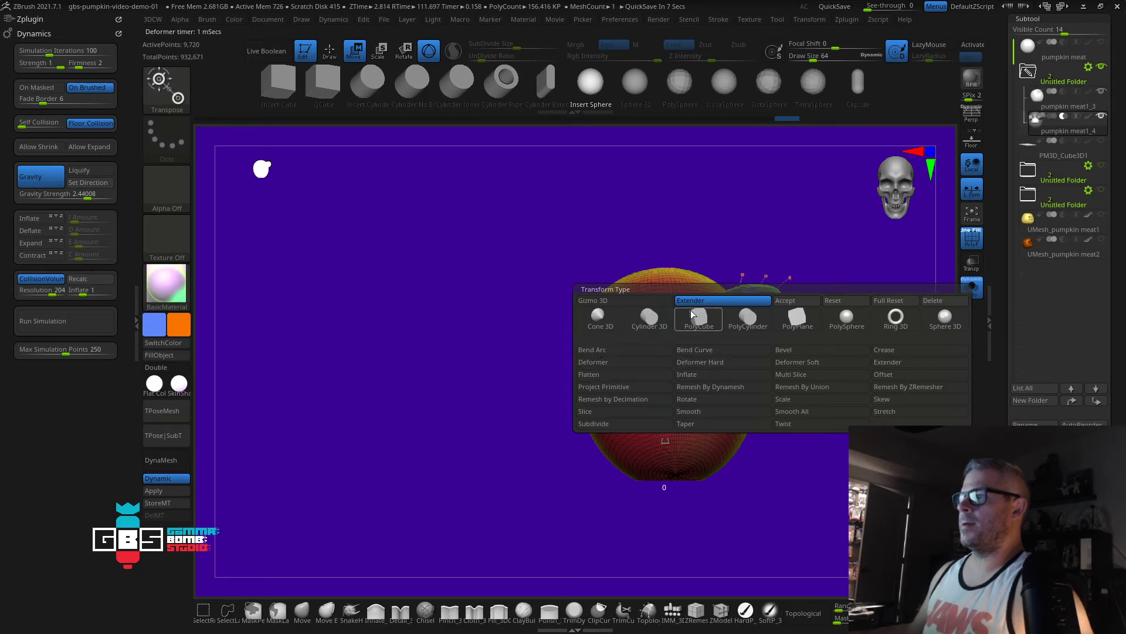
left_click(780, 304)
left_click_drag(521, 420, 523, 481, "alt")
Step: Insert edge loops across the mouth shape's stretched middle with the ZModeler brush and undo the surplus edit
key("q")
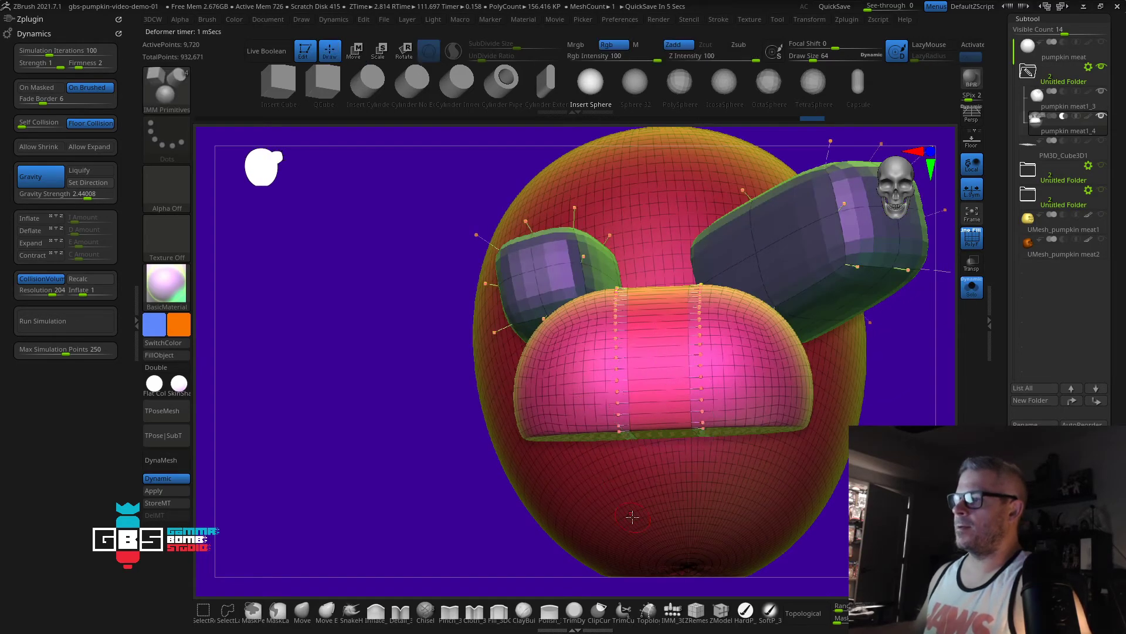
left_click(721, 613)
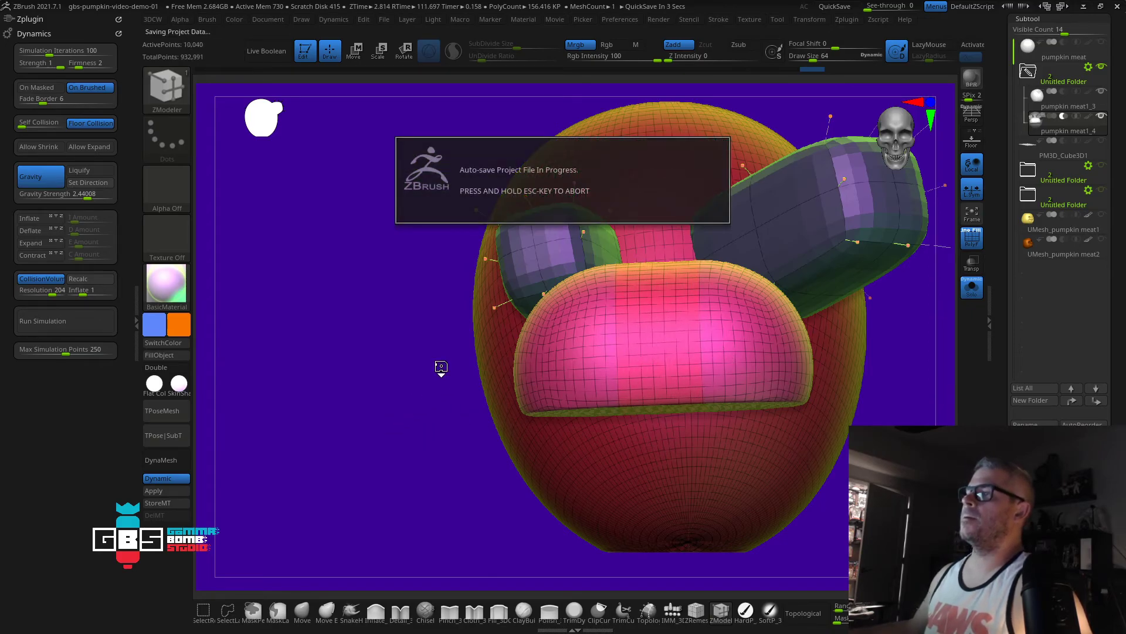
key("ctrl+z")
key("ctrl+z")
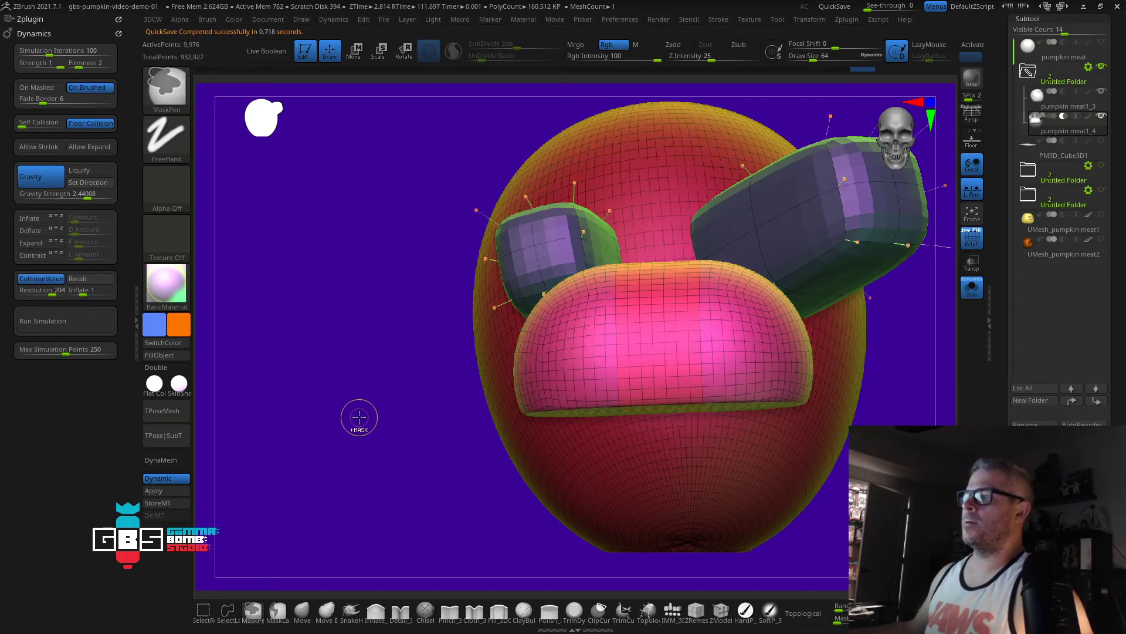
Step: Give the mouth shape its own polygroup and mask everything except it
left_click(361, 415, "ctrl")
left_click(367, 410, "ctrl")
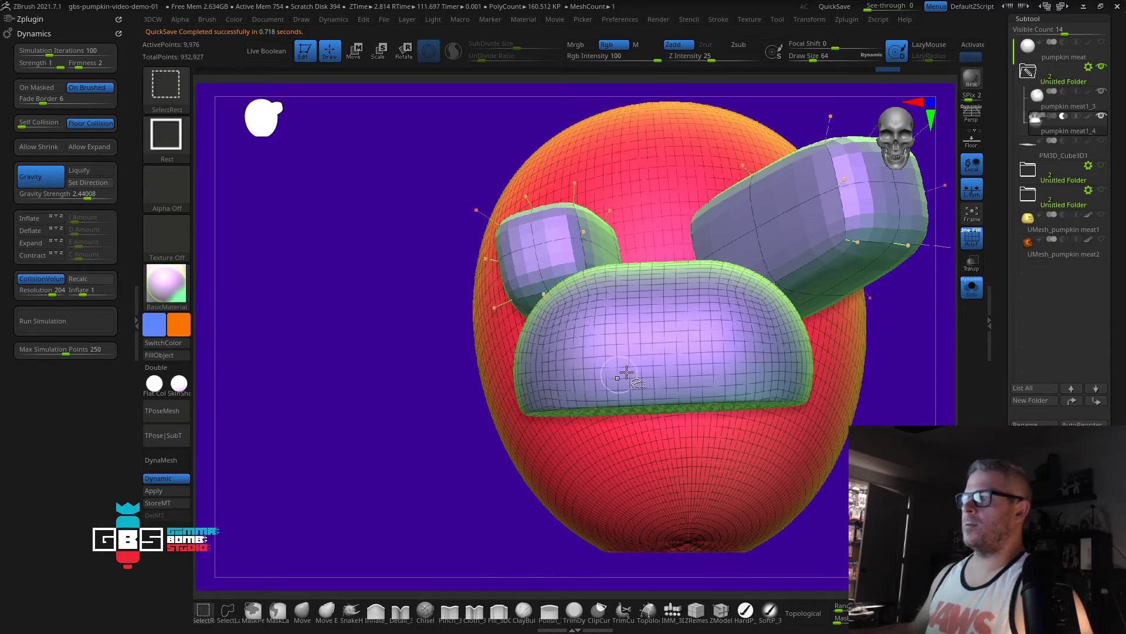
left_click(516, 388, "ctrl+shift")
left_click_drag(341, 503, 903, 172, "ctrl")
left_click(365, 308, "ctrl+shift")
mouse_move(326, 357)
left_mouse_down()
mouse_move(365, 433)
mouse_move(411, 434)
left_mouse_up()
Step: Lengthen the mouth shape from front to back with the Extender deformer and accept it
key("w")
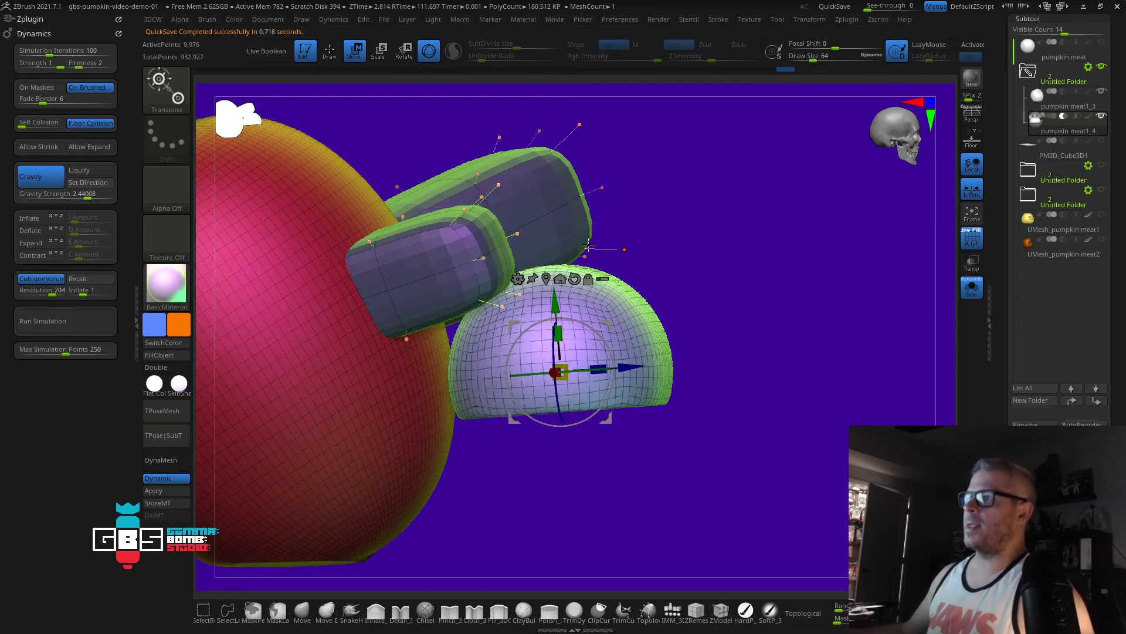
left_click(519, 279)
left_click(821, 323)
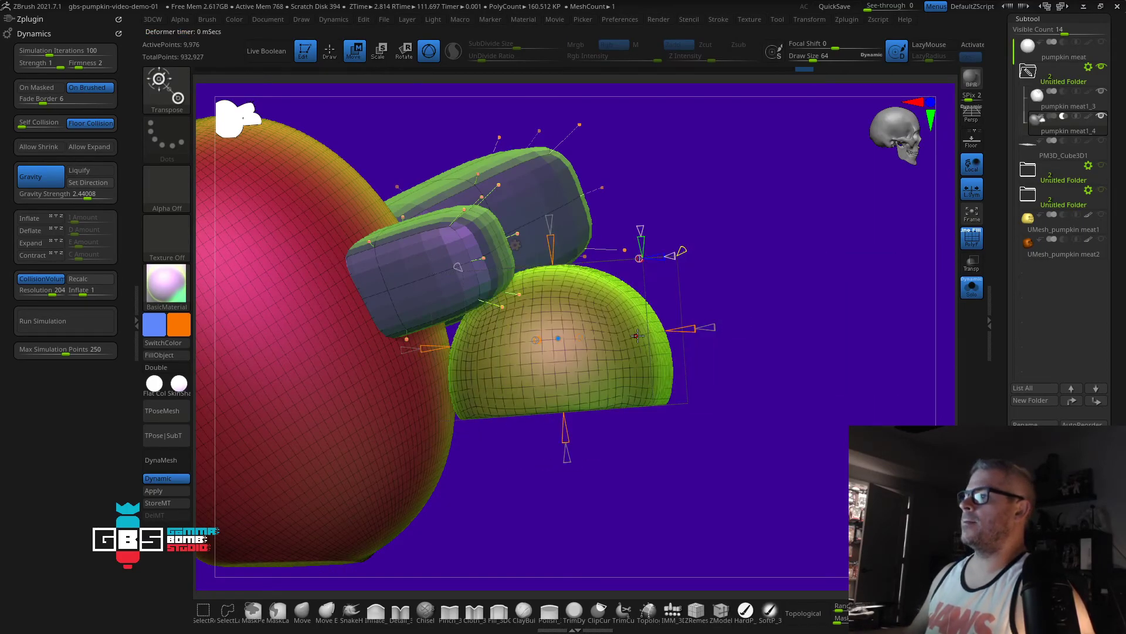
left_click_drag(693, 326, 740, 324)
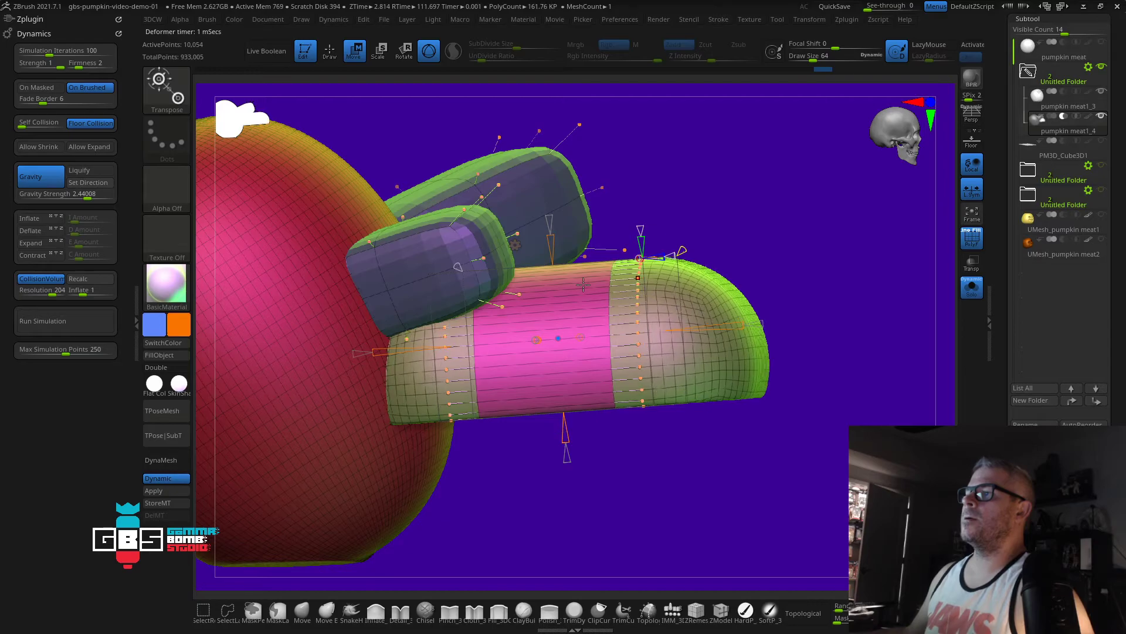
left_click(516, 244)
left_click(697, 245)
Step: Position the mouth shape lower on the pumpkin's front beneath the eyes, pushed into the body, and return to Draw mode
left_click_drag(558, 337, 537, 340)
mouse_move(550, 278)
left_mouse_down()
mouse_move(543, 301)
mouse_move(557, 315)
mouse_move(558, 295)
left_mouse_up()
left_click_drag(631, 352, 522, 360)
left_click_drag(714, 342, 653, 327)
left_click_drag(447, 306, 444, 376)
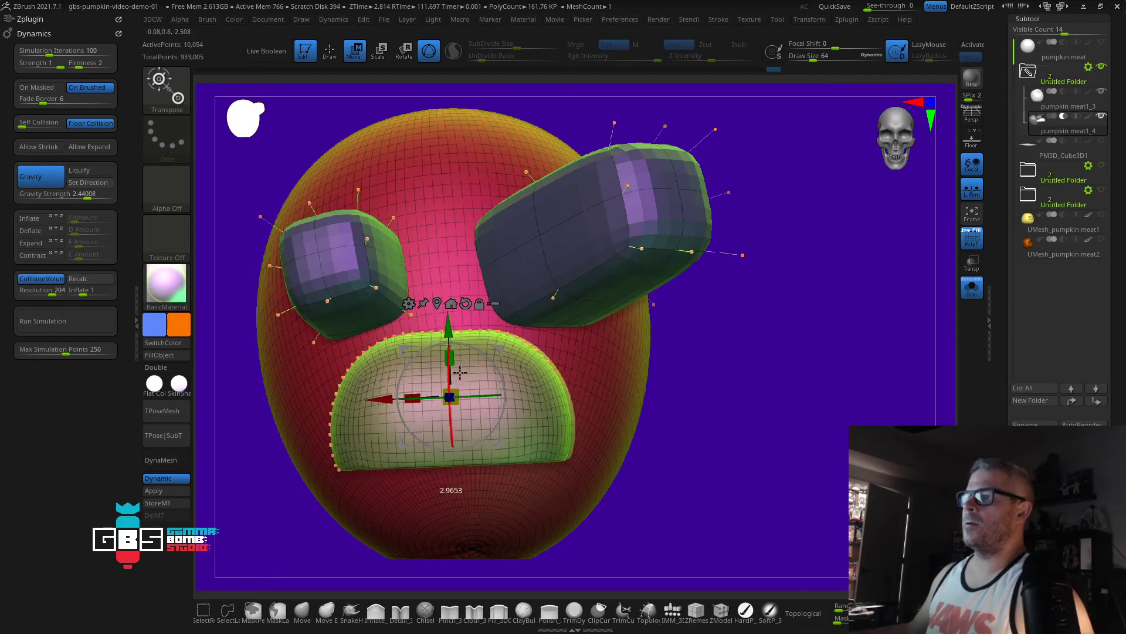
key("q")
Step: Turn on Live Boolean, hide the polyframe and select pumpkin meat1_3
left_click_drag(787, 375, 761, 326, "alt")
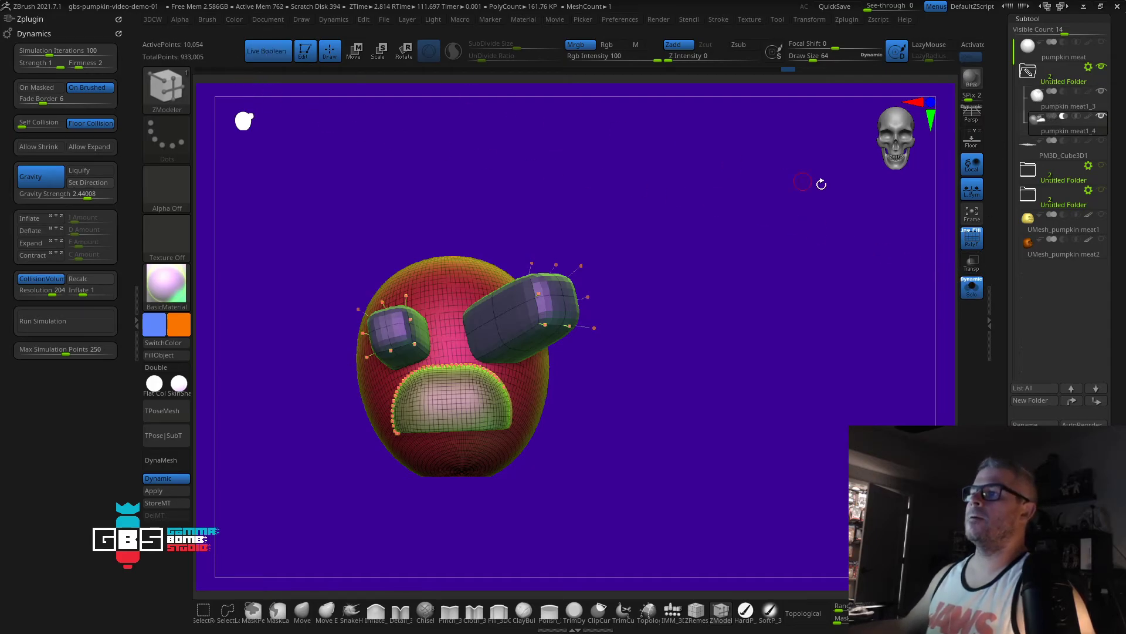
left_click(1063, 109)
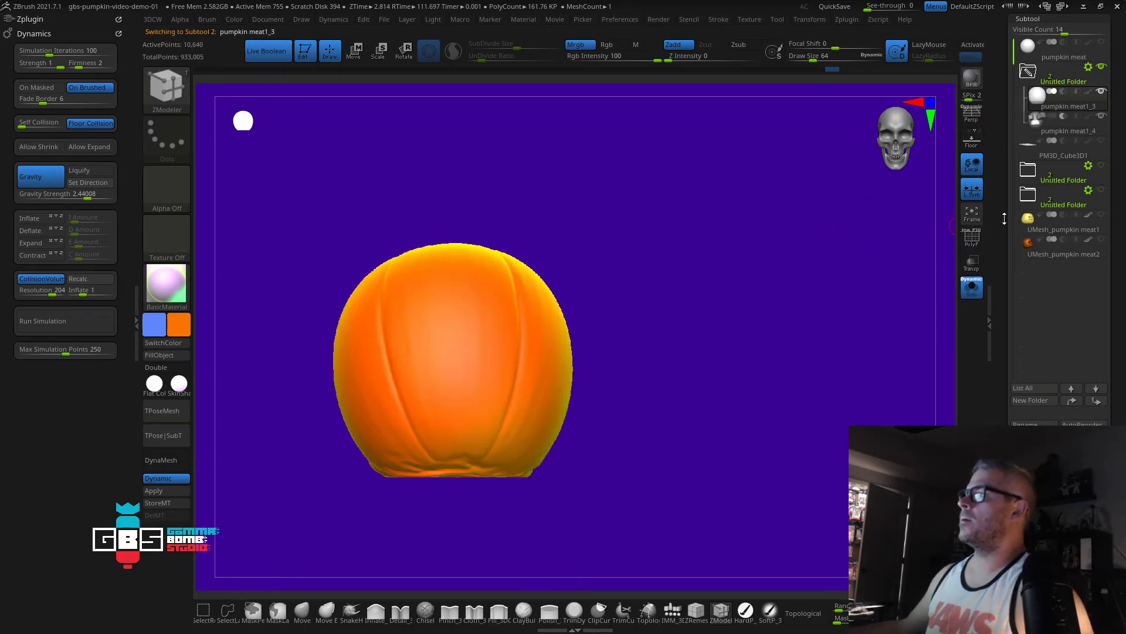
left_click_drag(774, 270, 634, 147)
left_click(1034, 132)
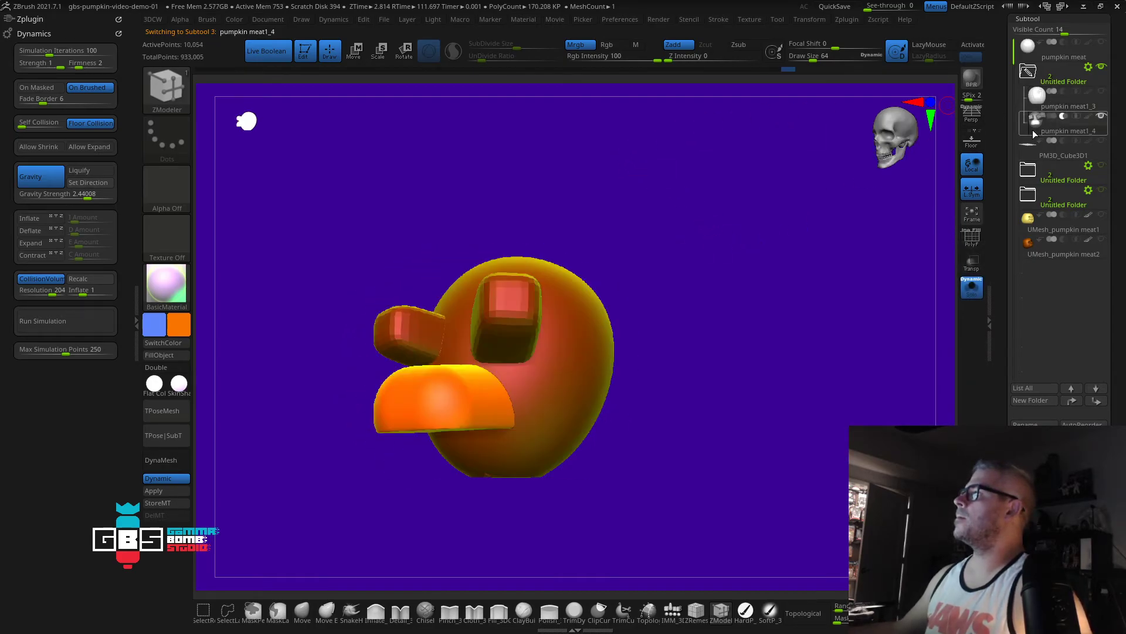
left_click(1088, 105)
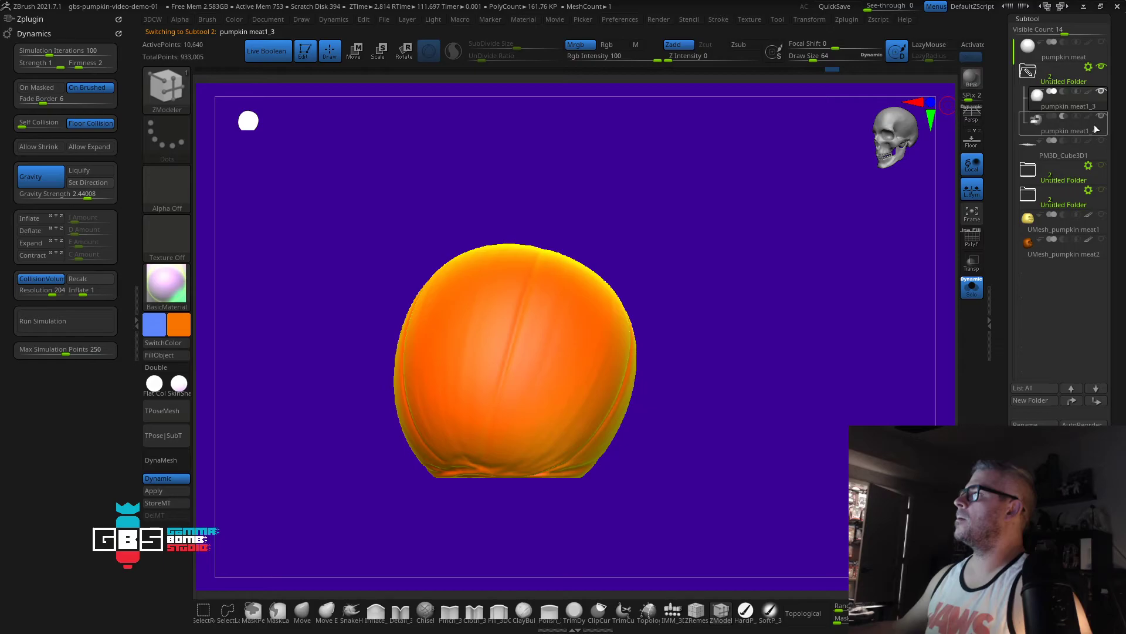
left_click(1085, 129)
left_click(1098, 106)
left_click(1101, 115)
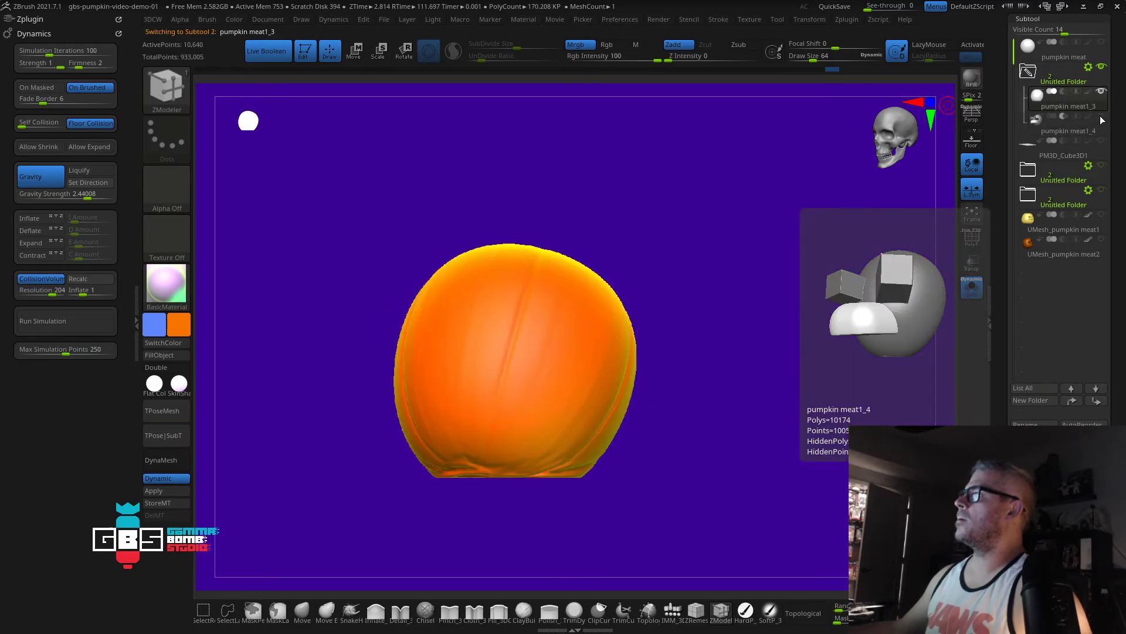
Step: Turn off Solo, show pumpkin meat1_4 as the cutter, and examine the carved face and the base
left_click_drag(938, 148, 906, 215)
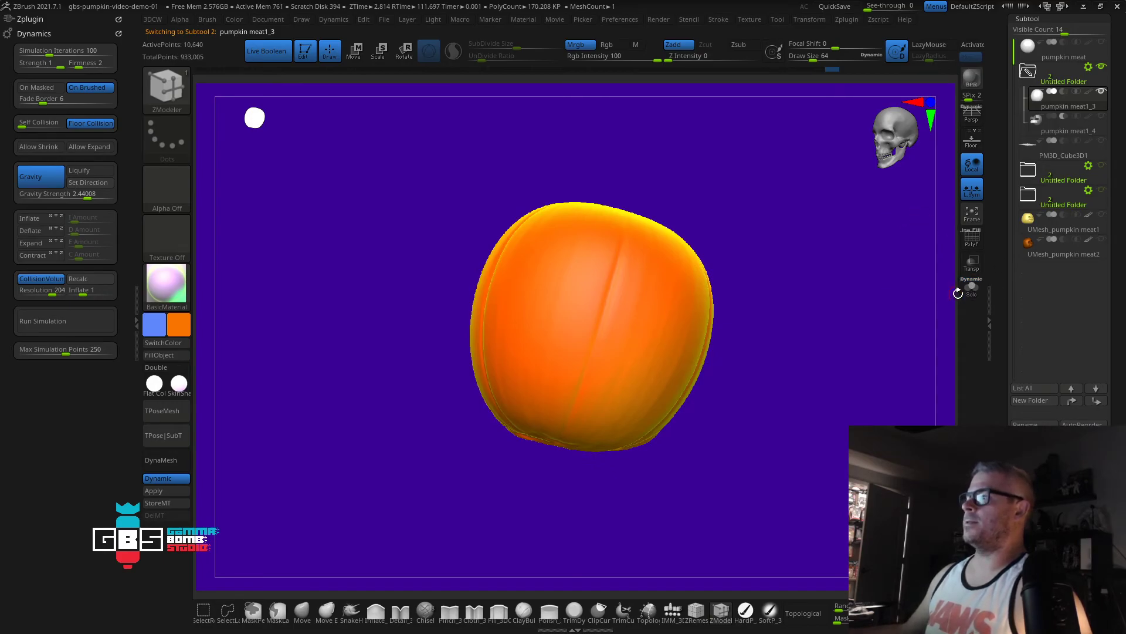
left_click_drag(852, 214, 886, 185)
left_click(1101, 115)
left_click_drag(808, 220, 834, 240)
left_click_drag(821, 273, 888, 181)
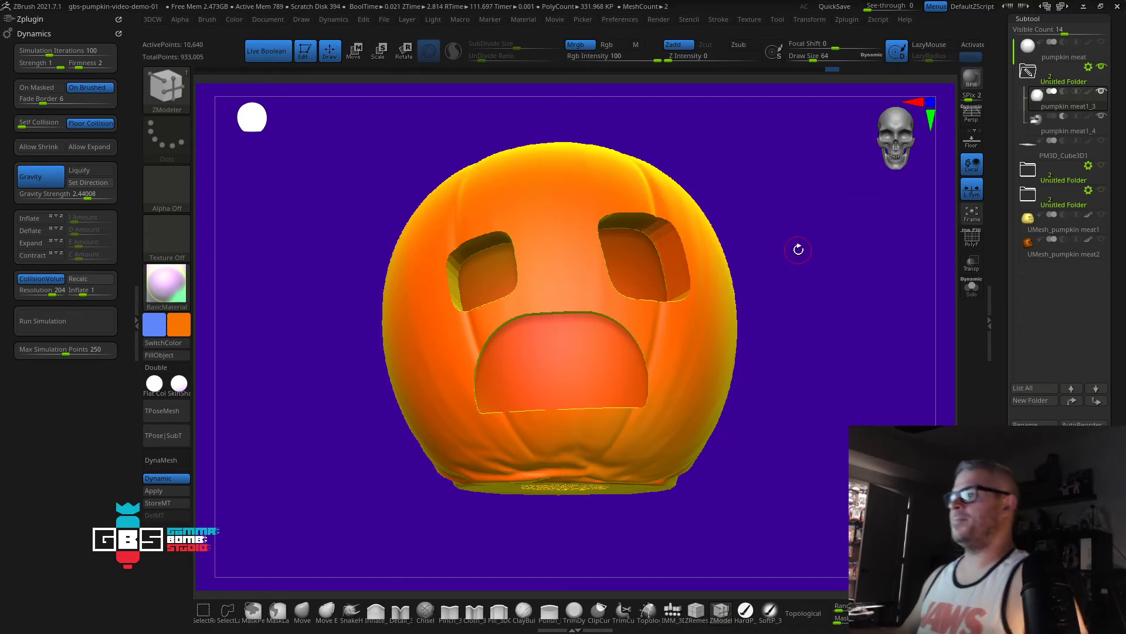
left_click_drag(798, 247, 787, 249)
left_click_drag(867, 287, 651, 328, "alt")
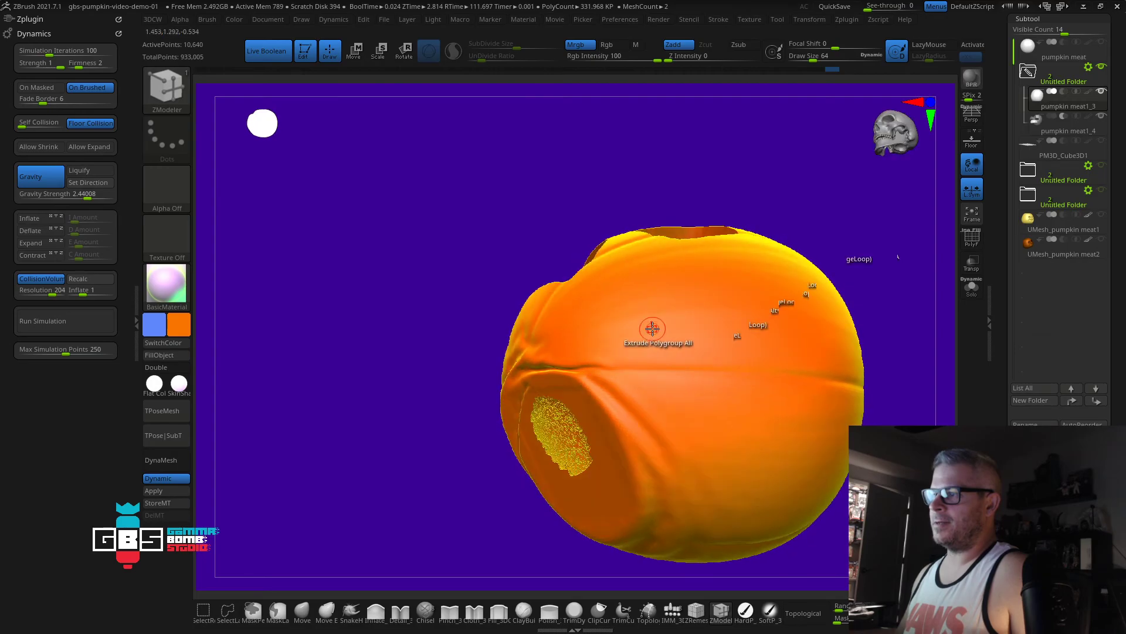
Step: Shift pumpkin meat1_4 along its vertical axis to adjust the hollow's floor at the pumpkin's base, and return to Draw mode
left_click(1038, 127)
key("w")
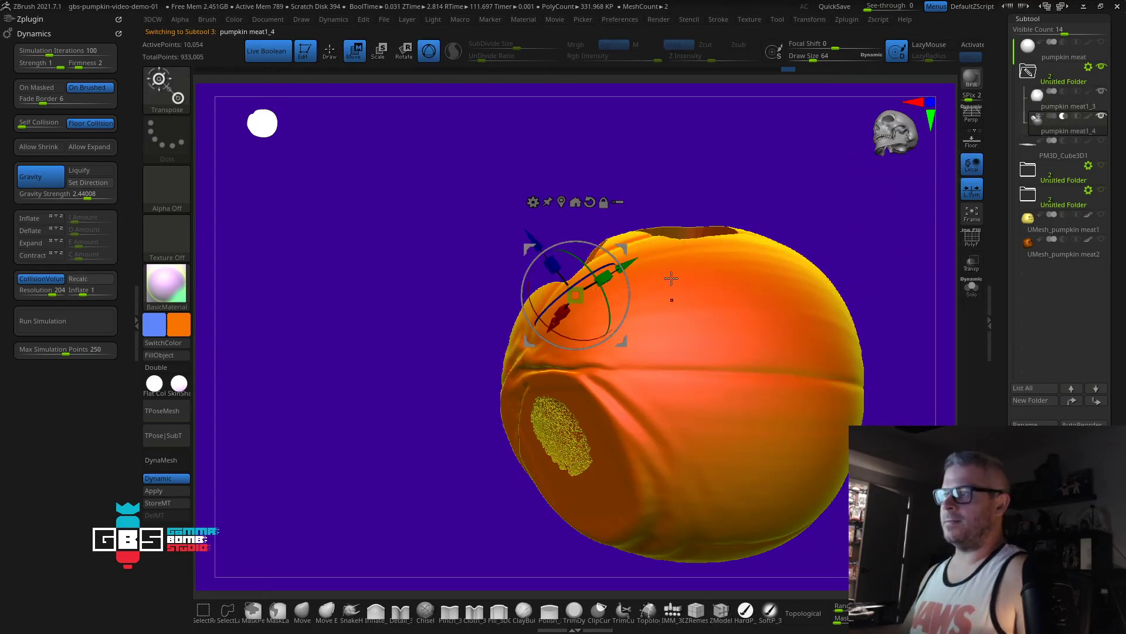
mouse_move(581, 180)
left_mouse_down()
mouse_move(804, 265)
mouse_move(789, 248)
left_mouse_up()
key("q")
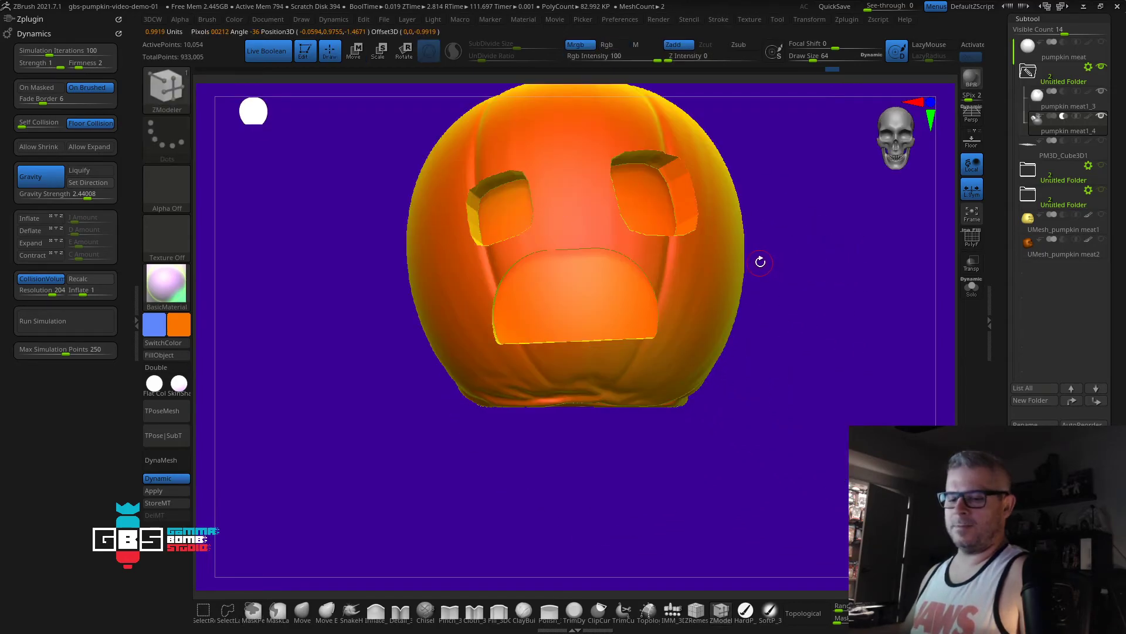
key("w")
left_click_drag(809, 248, 779, 217)
left_click_drag(614, 212, 612, 217)
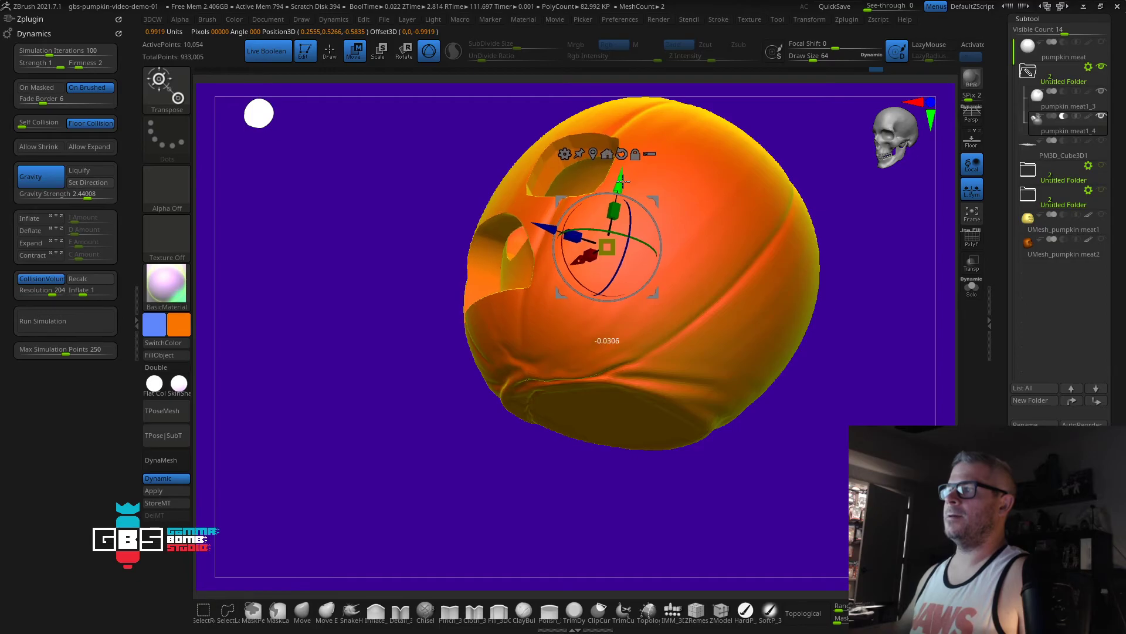
left_click_drag(812, 143, 868, 168)
left_click_drag(613, 173, 596, 205)
key("q")
Step: Run Boolean With DSDiv on the pumpkin folder, and show the resulting mesh's polyframe
mouse_move(878, 265)
left_mouse_down()
mouse_move(900, 267)
mouse_move(832, 249)
left_mouse_up()
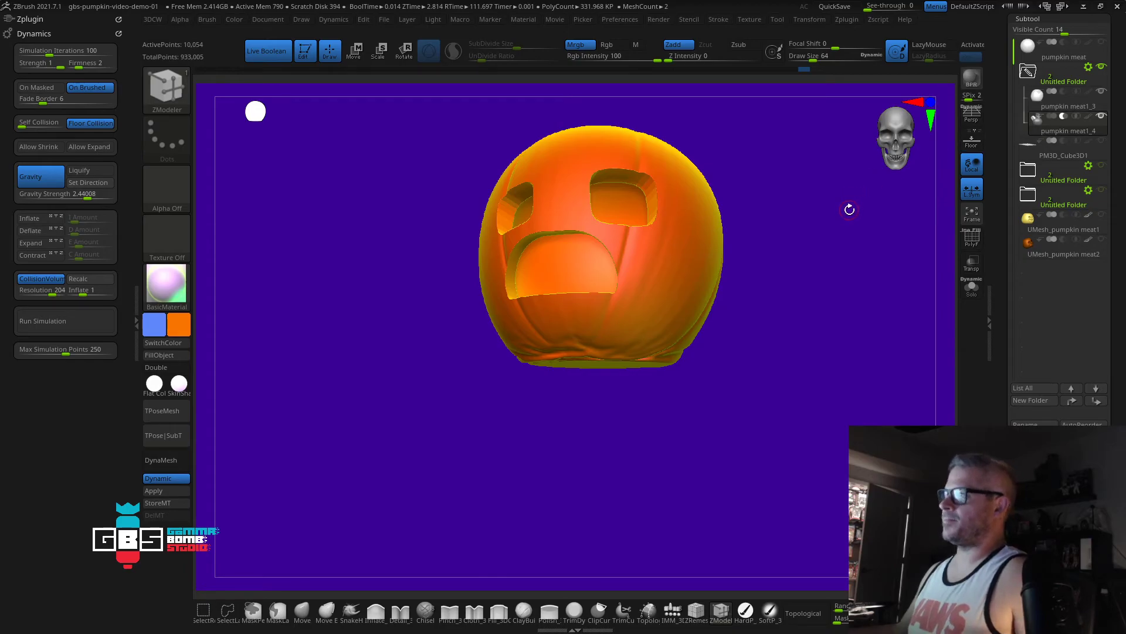
left_click(1088, 66)
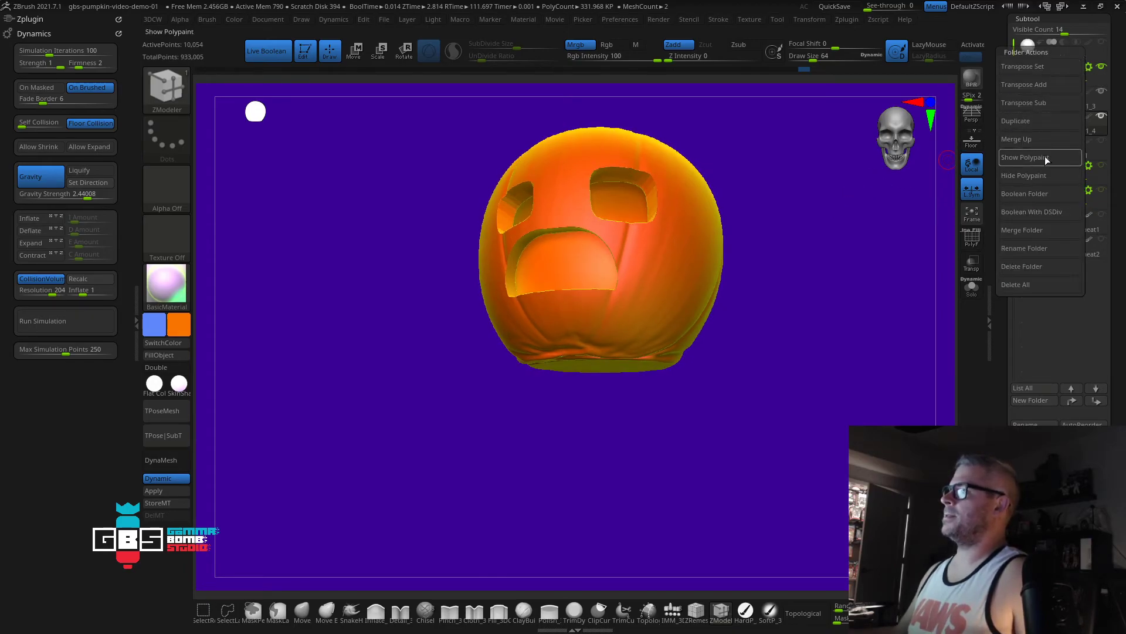
left_click(1038, 213)
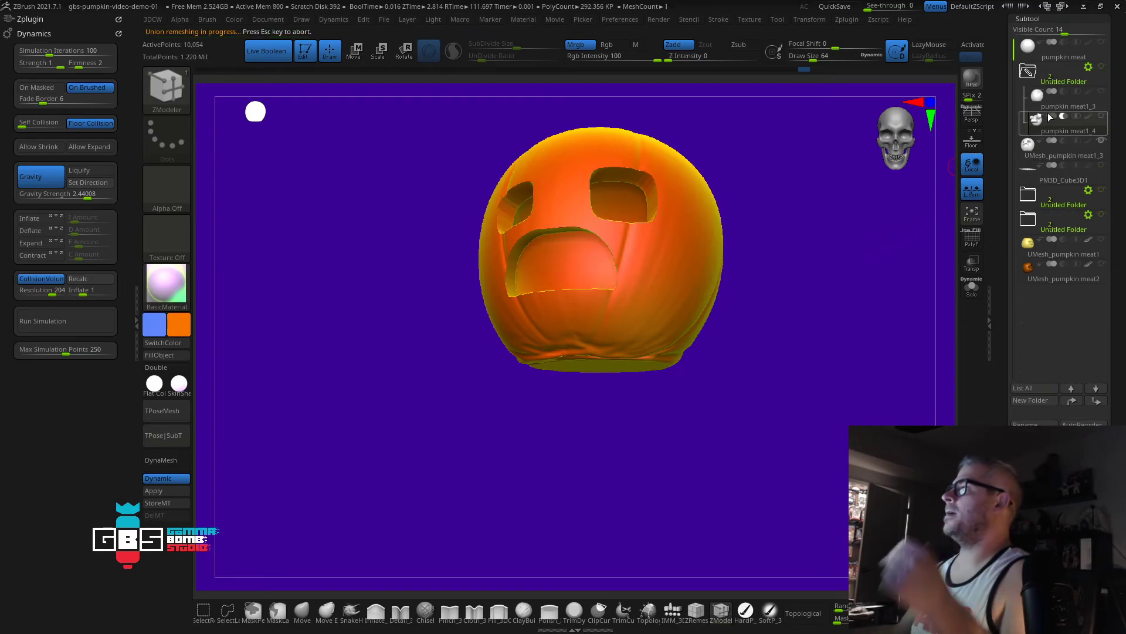
left_click(971, 237)
mouse_move(827, 258)
left_mouse_down()
mouse_move(820, 244)
mouse_move(857, 253)
left_mouse_up()
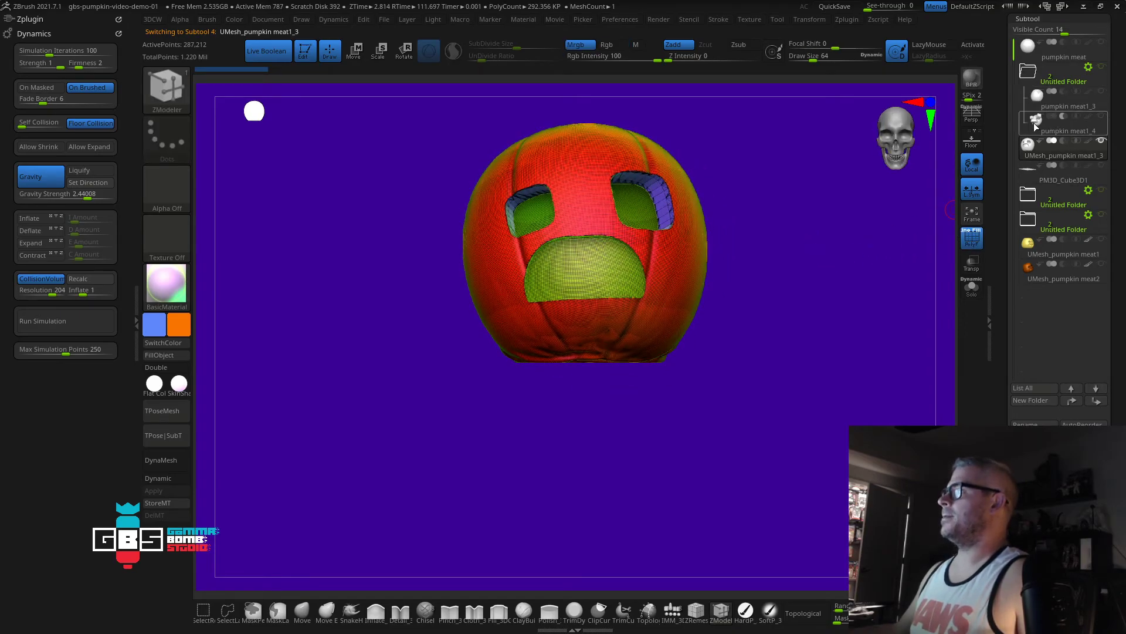
Step: Duplicate pumpkin meat1_4 and move the copy out of the folder, below UMesh_pumpkin meat1_3
left_click(1051, 130)
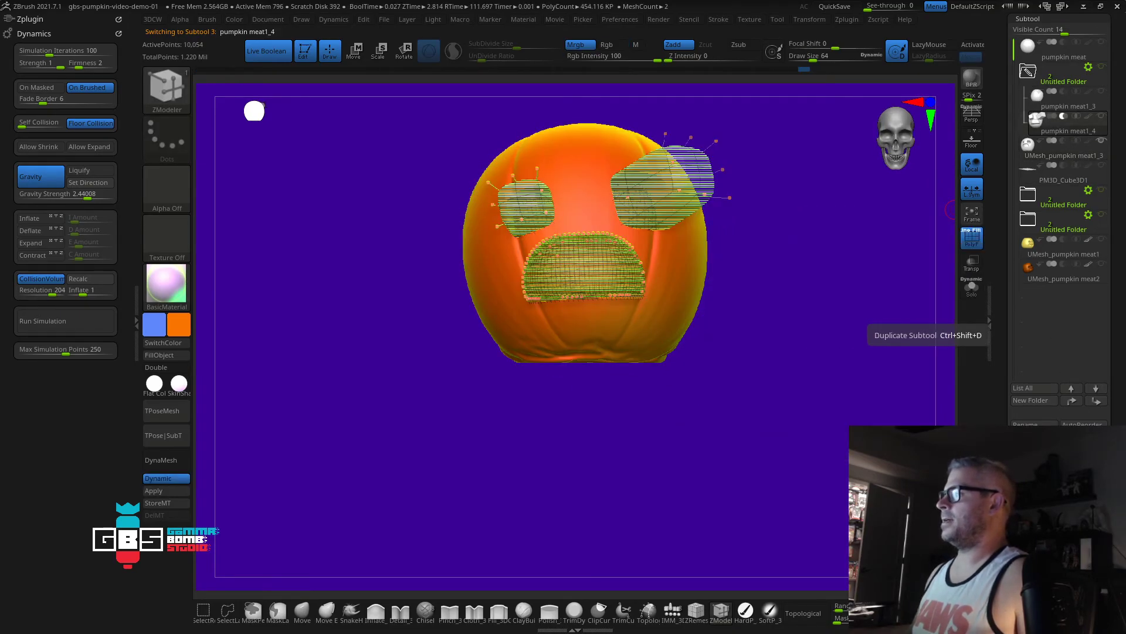
left_click(1035, 477)
left_click_drag(1034, 151, 1034, 175)
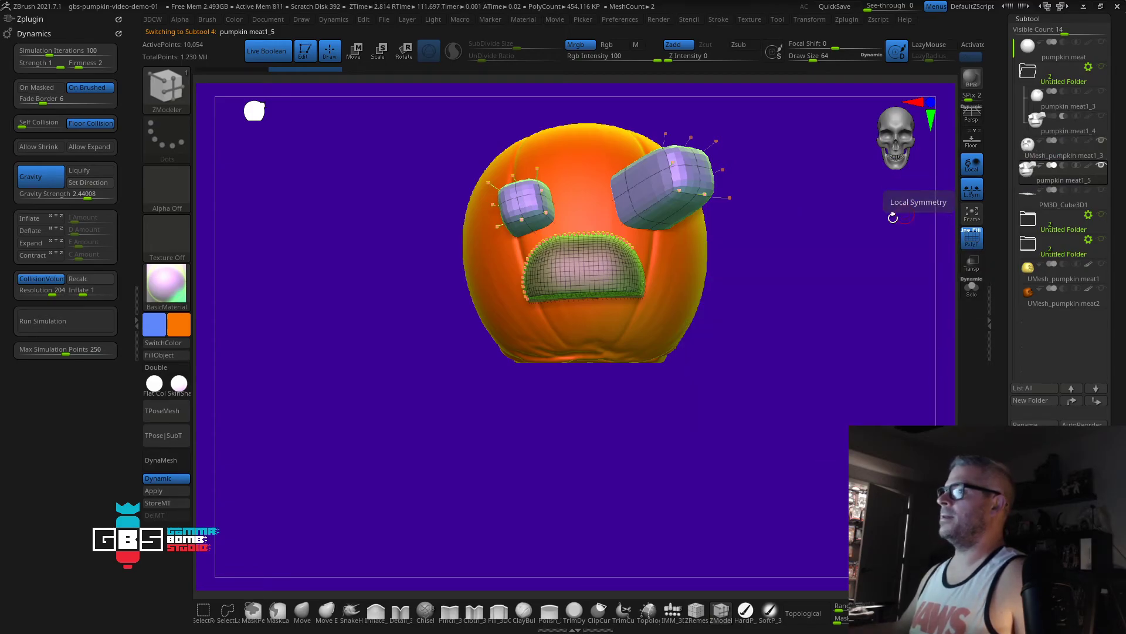
Step: Solo the duplicated cutter, keep only its inner pumpkin body by deleting the eye and mouth shapes, and hide the polyframe
left_click_drag(915, 206, 842, 229)
left_click(971, 287)
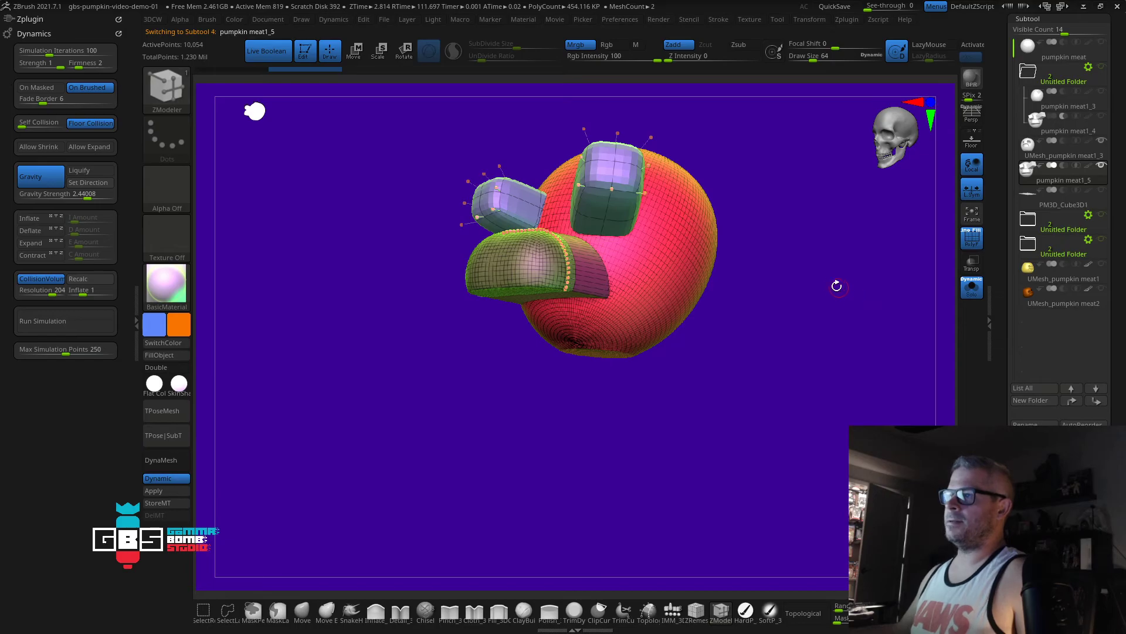
left_click_drag(844, 289, 789, 292)
left_click(679, 236, "ctrl+shift")
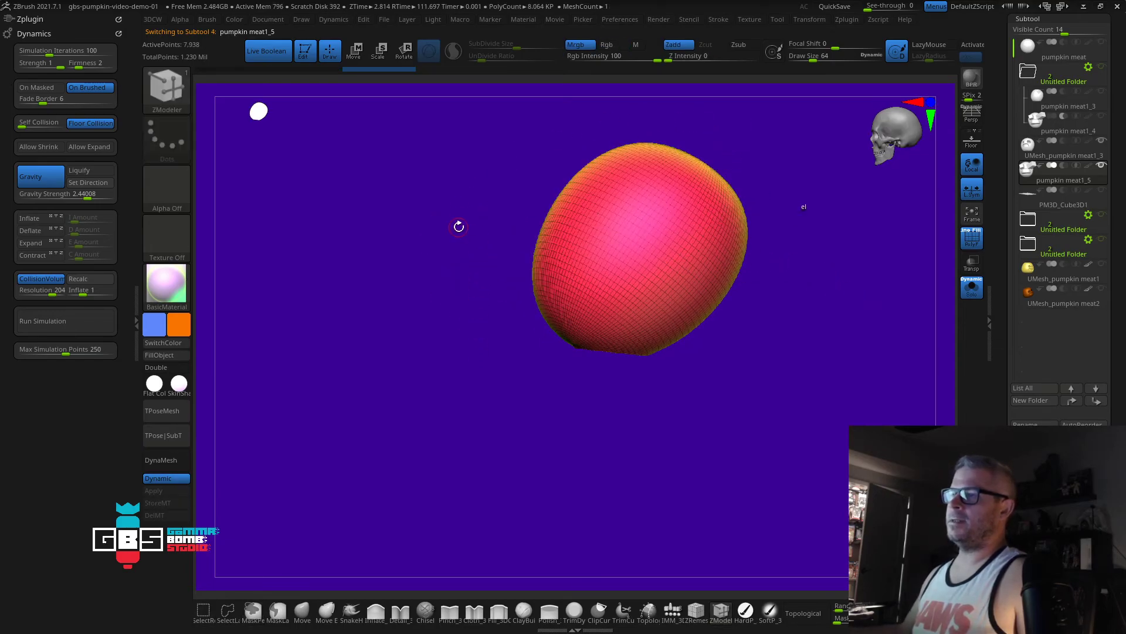
key("1")
left_click(759, 142)
left_click_drag(493, 226, 453, 247)
left_click(971, 238)
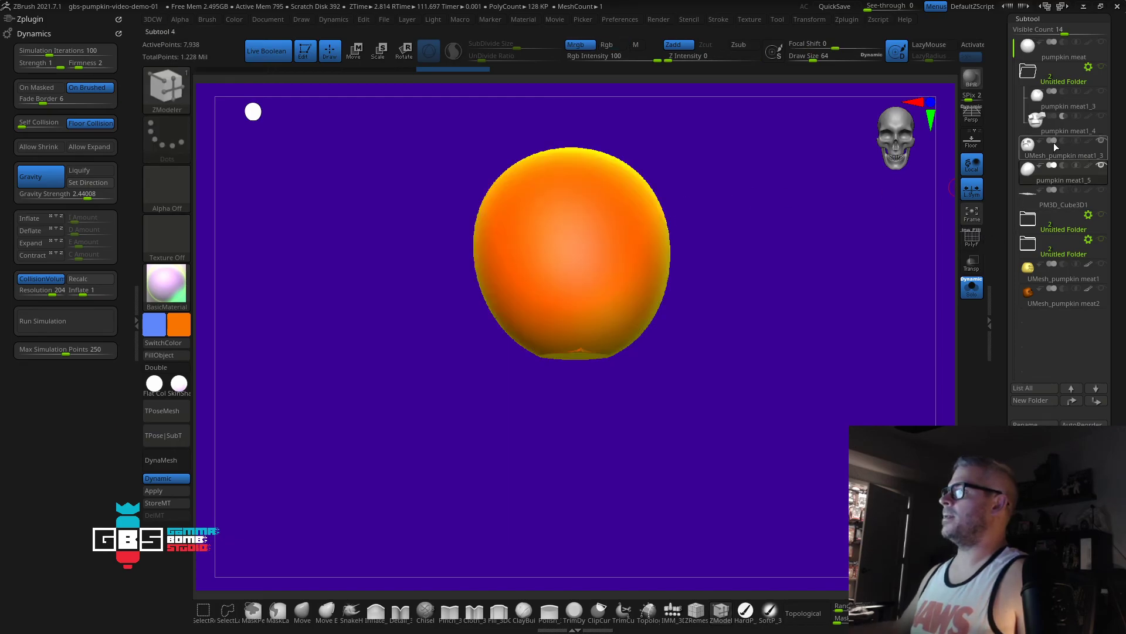
Step: Leave Solo mode, fill the interior body pumpkin meat1_5 with black, and restore orange as the active color for UMesh_pumpkin meat1_3
left_click(972, 287)
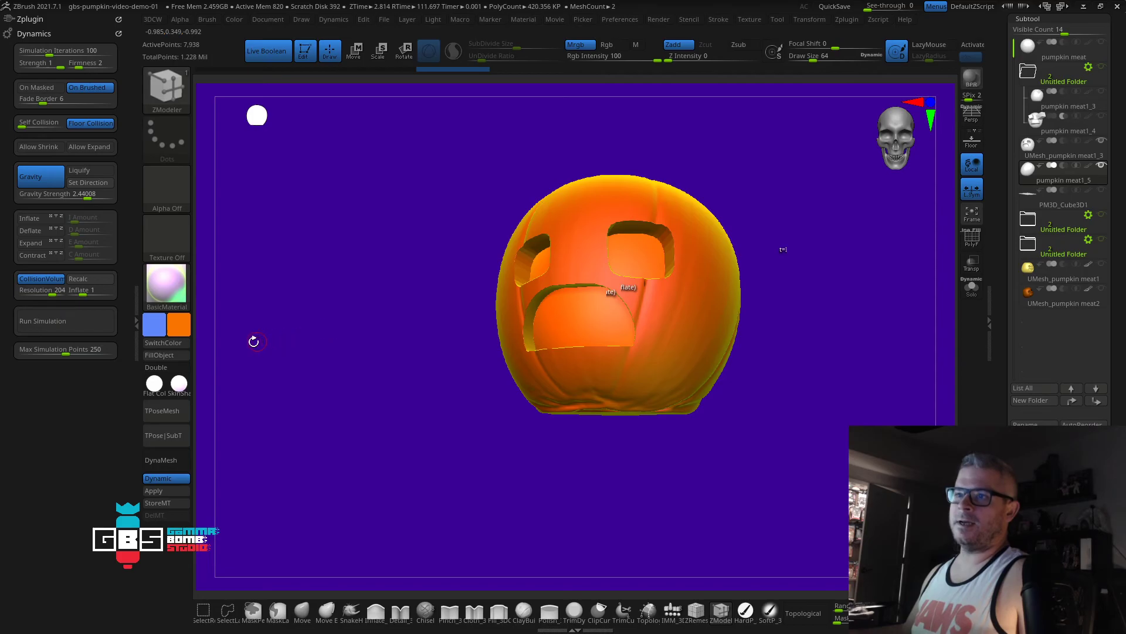
left_click(157, 344)
left_click(183, 322)
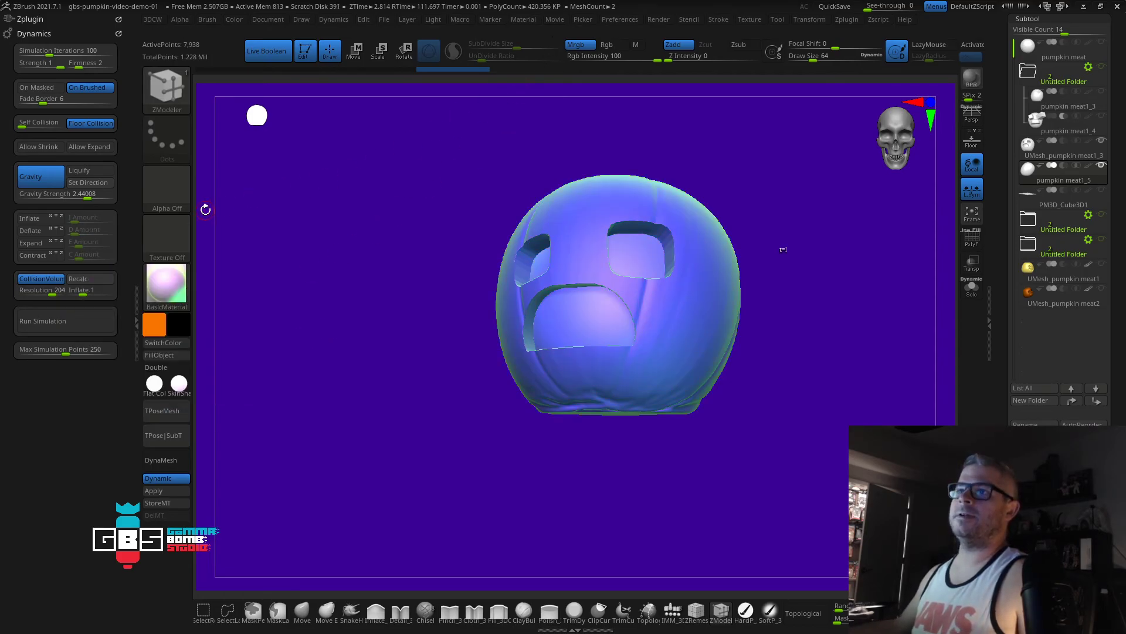
left_click(159, 355)
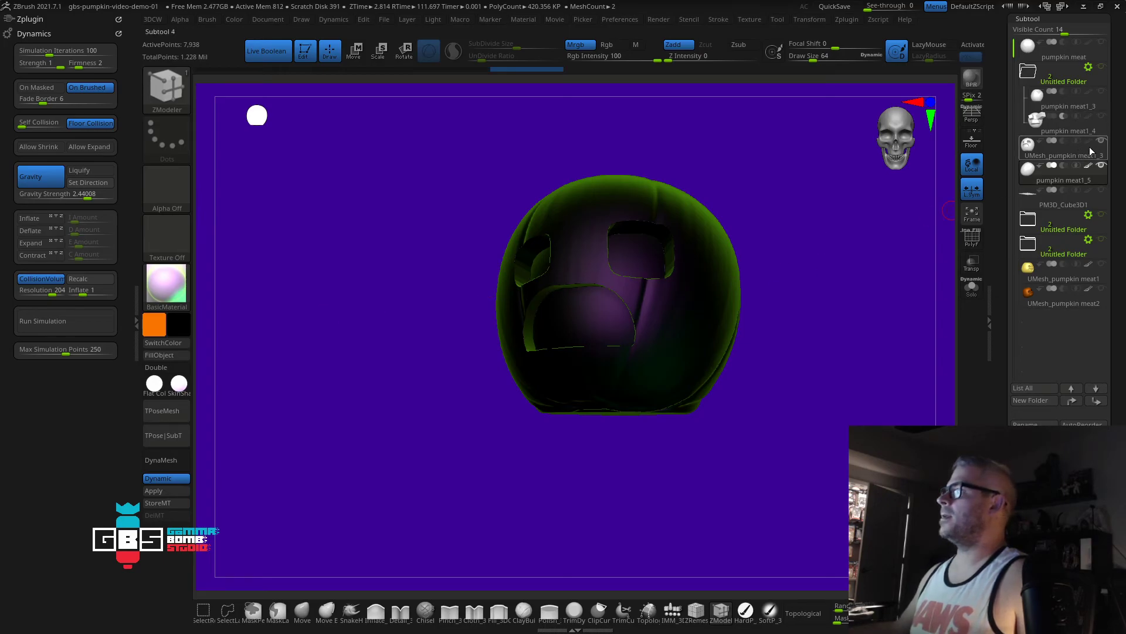
left_click(1057, 154)
key("v")
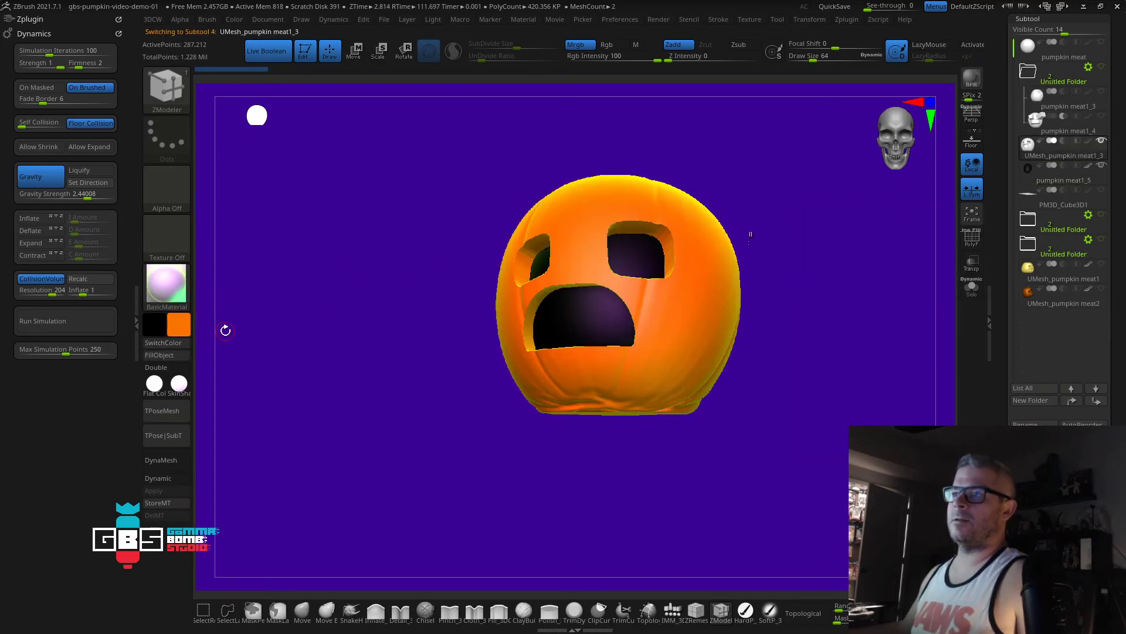
Step: Try to inflate UMesh_pumpkin meat1_3 with the gizmo
mouse_move(837, 257)
left_mouse_down()
mouse_move(857, 260)
mouse_move(824, 256)
left_mouse_up()
left_click_drag(824, 256, 950, 249, "alt")
key("w")
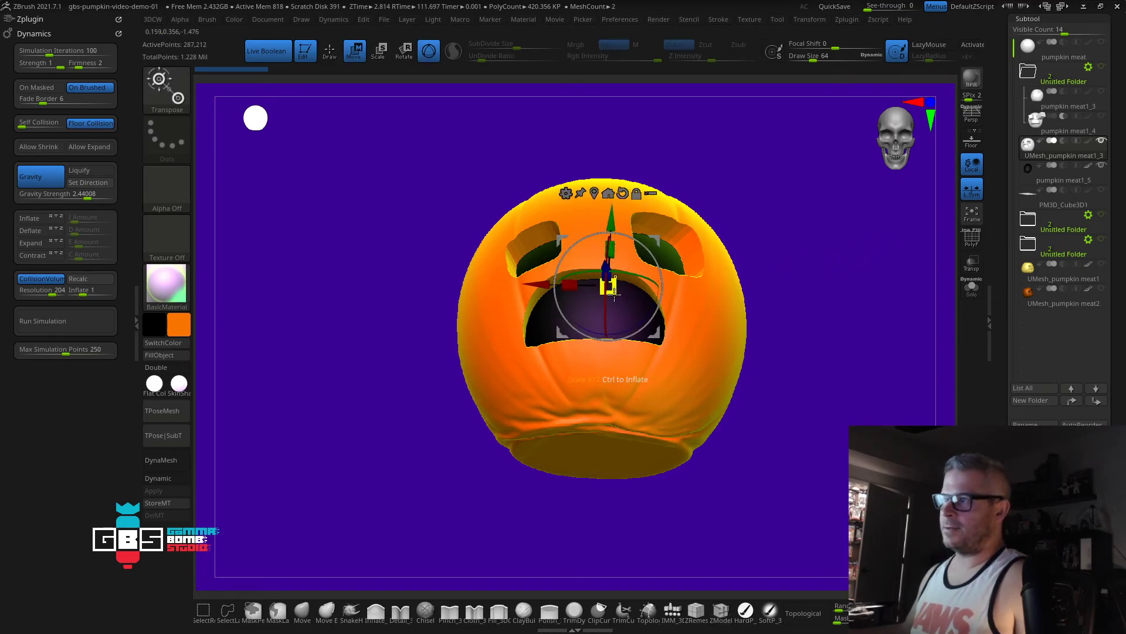
left_click_drag(613, 290, 636, 316, "ctrl")
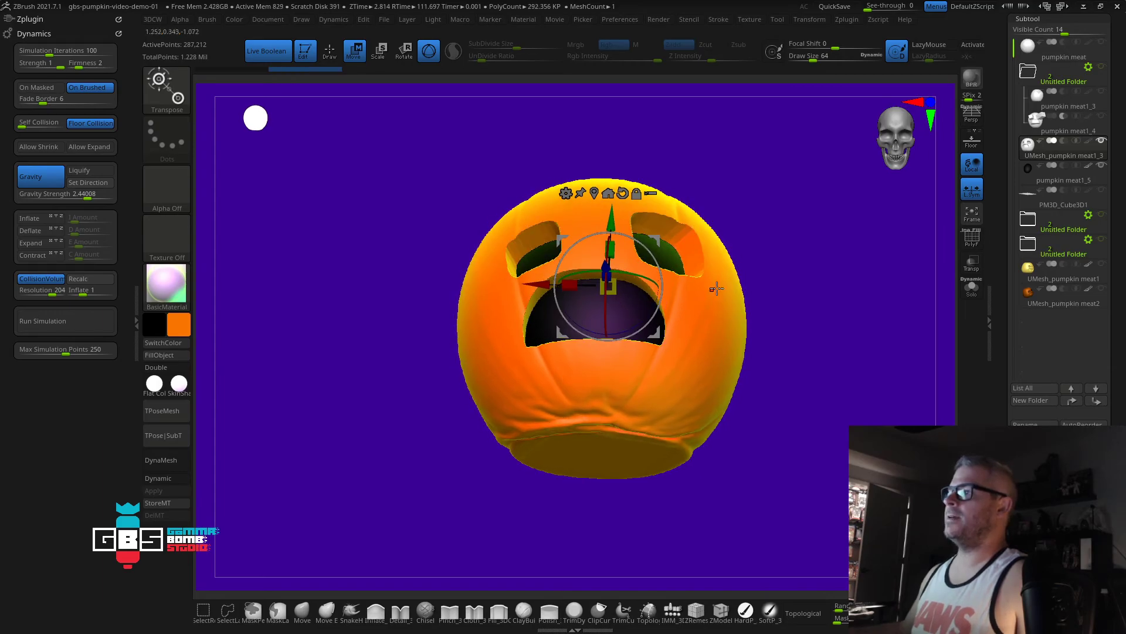
Step: Reset the gizmo's orientation on the black interior pumpkin meat1_5, adjust the interior's size inside the shell, and return to Draw mode
left_click(1037, 175)
left_click(654, 217)
left_click_drag(735, 170, 737, 205, "shift")
left_click(627, 218)
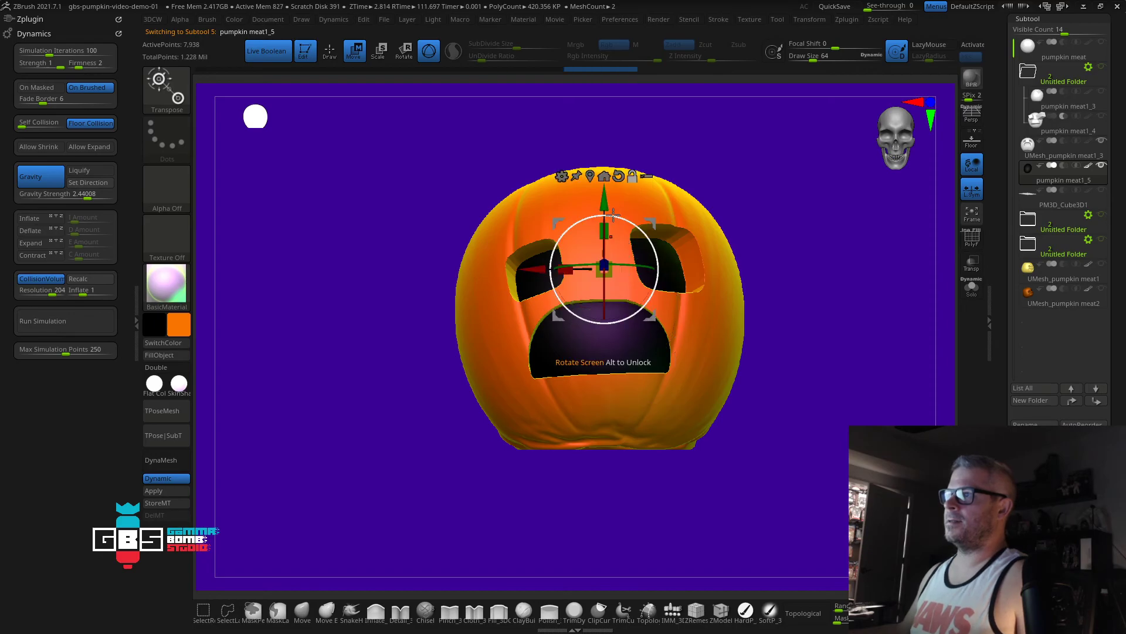
left_click(618, 176)
left_click(632, 176)
left_click_drag(812, 313, 763, 279)
left_click_drag(602, 321, 608, 331)
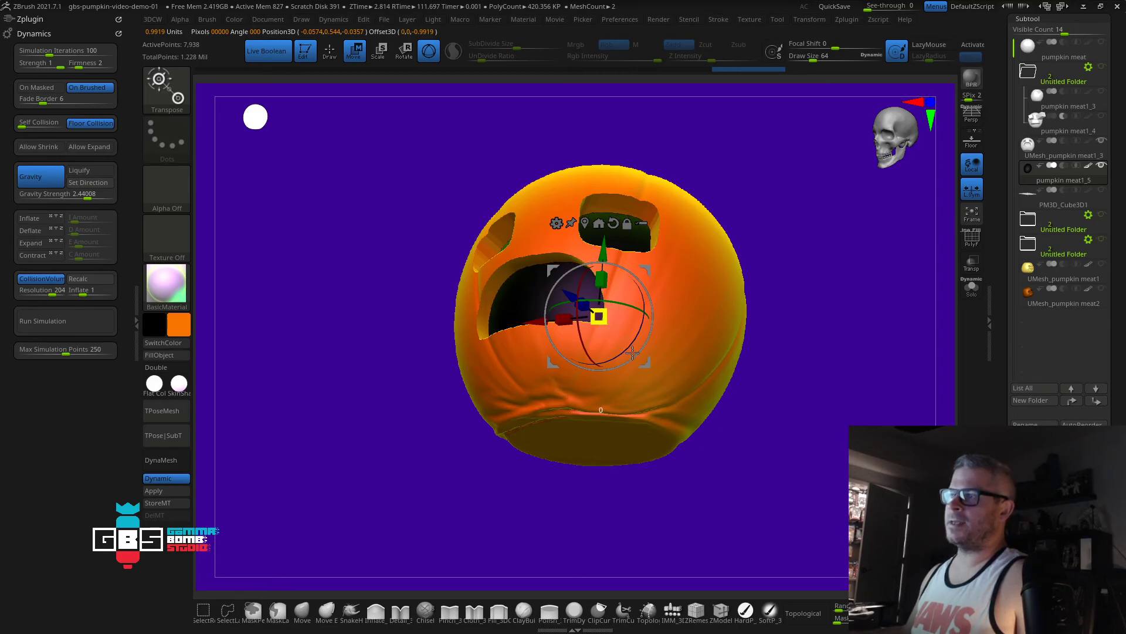
mouse_move(858, 314)
left_mouse_down()
mouse_move(918, 307)
mouse_move(828, 283)
left_mouse_up()
key("q")
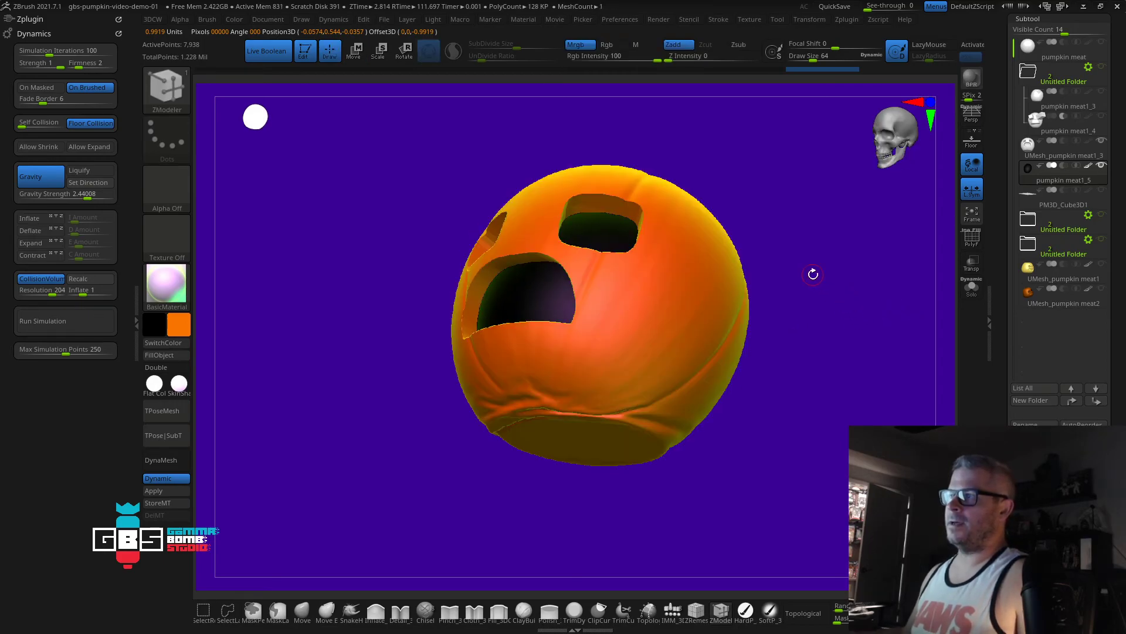
Step: Frame the carved pumpkin slightly off its front view and render it with BPR
left_click_drag(782, 173, 717, 121)
left_click_drag(786, 184, 684, 175)
left_click_drag(849, 210, 892, 262, "shift")
left_click_drag(890, 342, 875, 332, "alt")
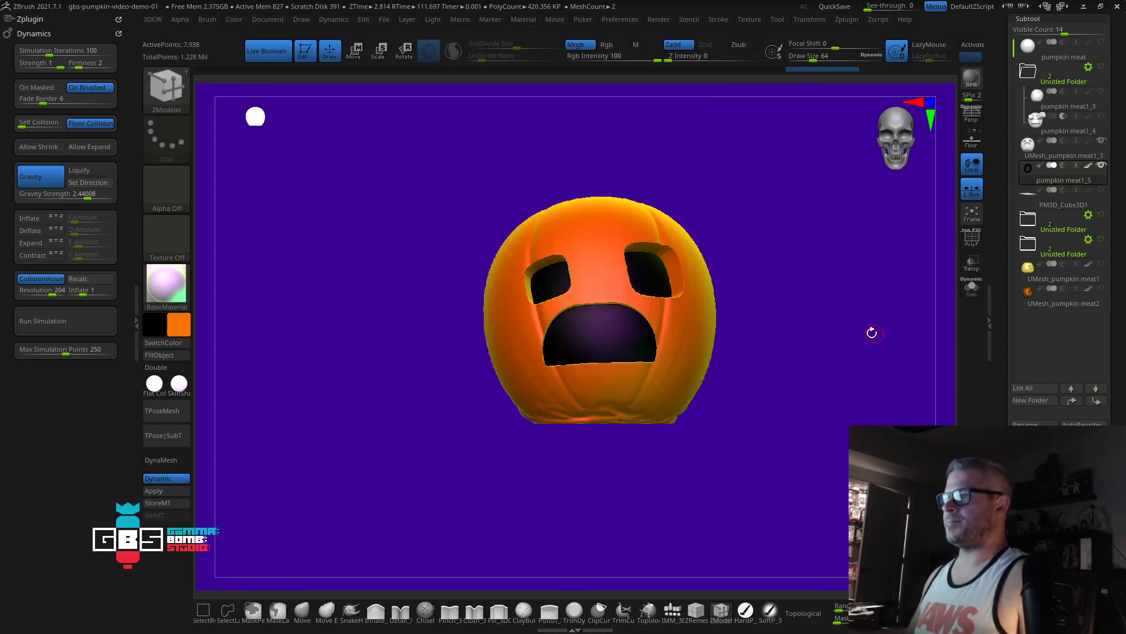
left_click_drag(782, 352, 758, 371)
left_click_drag(821, 335, 847, 338)
left_click(971, 79)
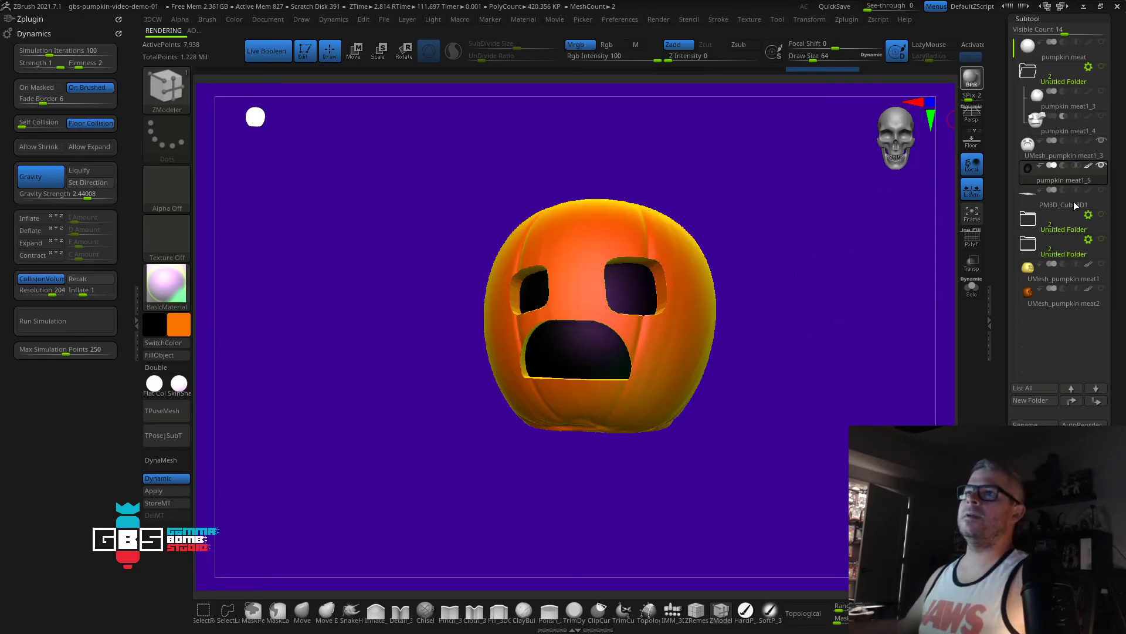
Step: Turn on perspective and the floor grid, and make a BPR render of the jack-o'-lantern
left_click(969, 120)
left_click_drag(823, 233, 796, 298, "alt")
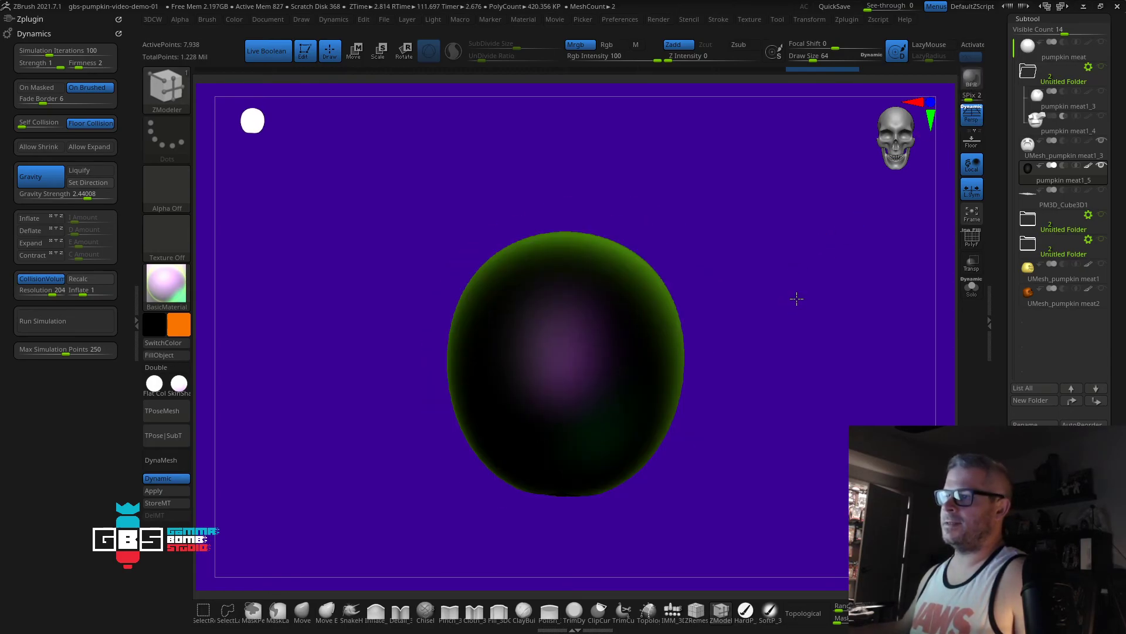
left_click(971, 141)
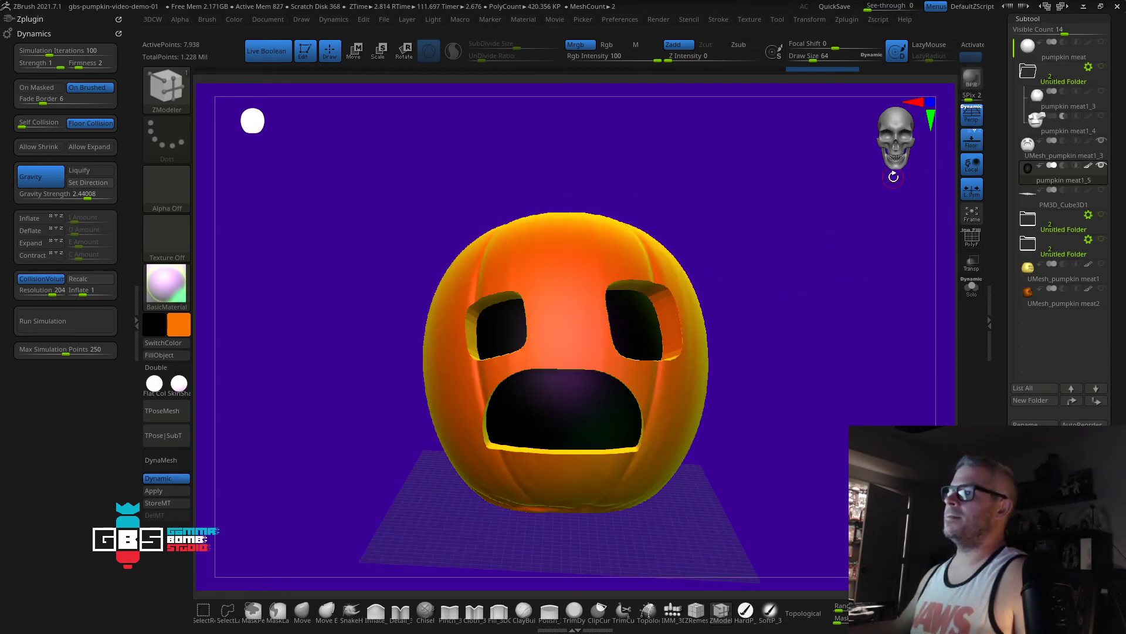
mouse_move(806, 260)
left_mouse_down("alt")
mouse_move(800, 239)
mouse_move(824, 247)
left_mouse_up("alt")
left_click(978, 83)
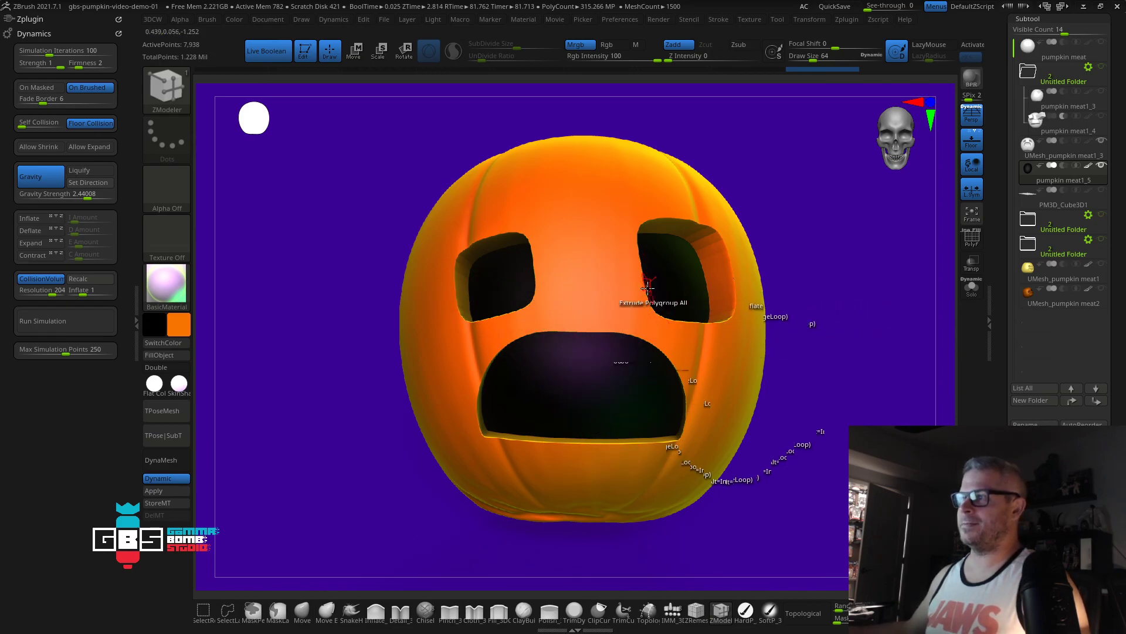
Step: Examine the carved face and its black interior from several angles in perspective
mouse_move(857, 254)
left_mouse_down()
mouse_move(822, 277)
mouse_move(855, 289)
mouse_move(834, 259)
mouse_move(862, 271)
mouse_move(739, 294)
mouse_move(817, 294)
mouse_move(822, 317)
mouse_move(837, 314)
mouse_move(833, 305)
left_mouse_up()
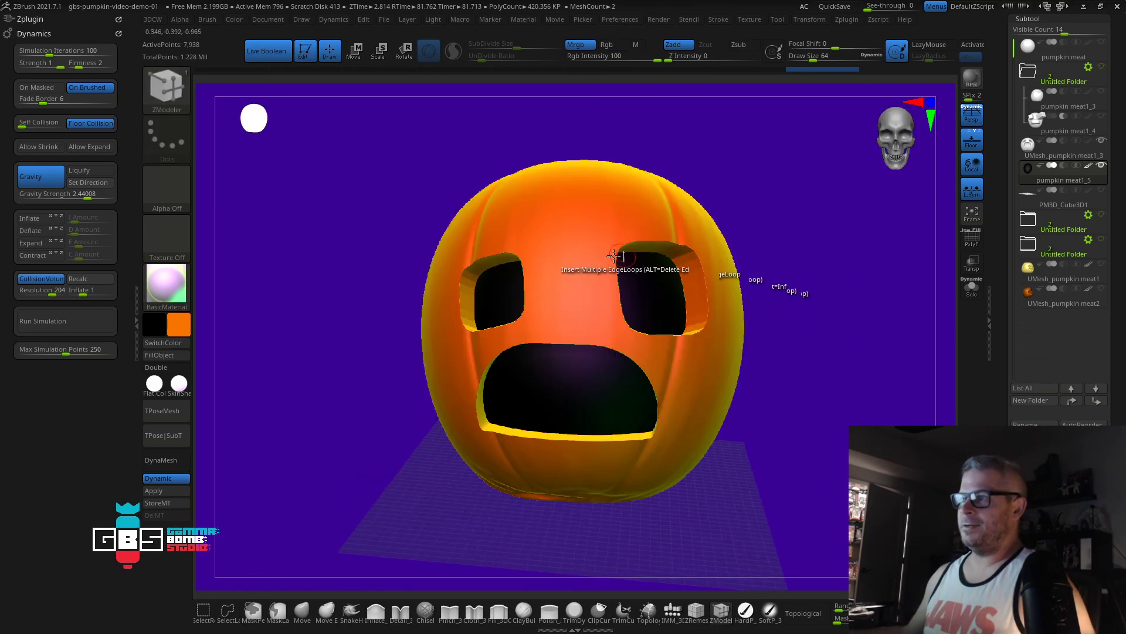
left_click_drag(847, 362, 792, 252)
left_click_drag(729, 198, 782, 317)
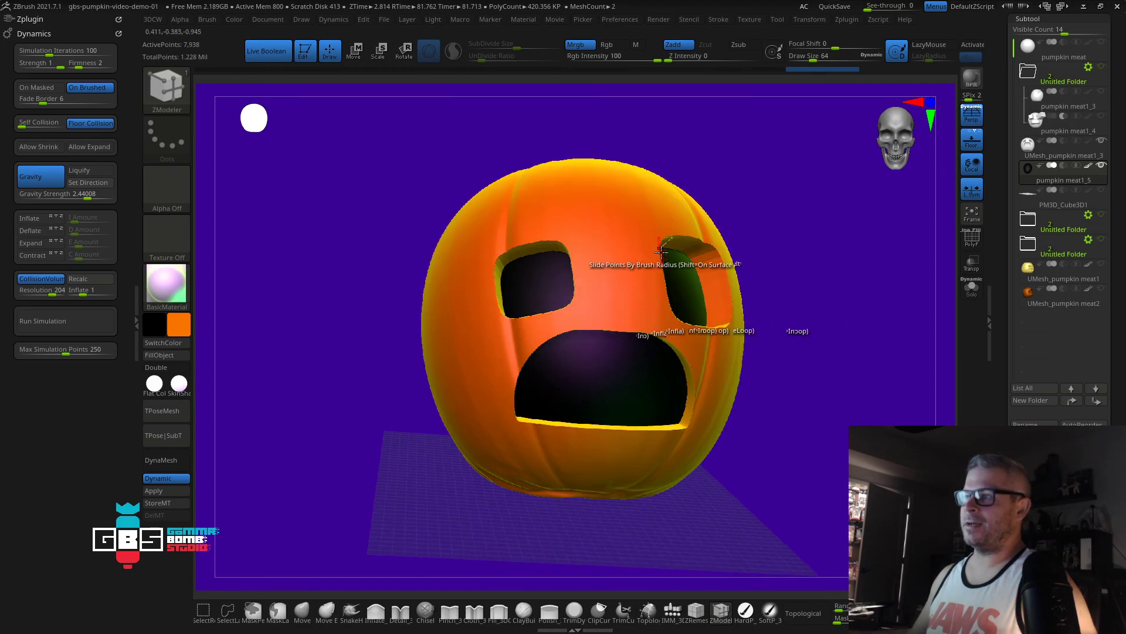
left_click_drag(857, 344, 749, 319)
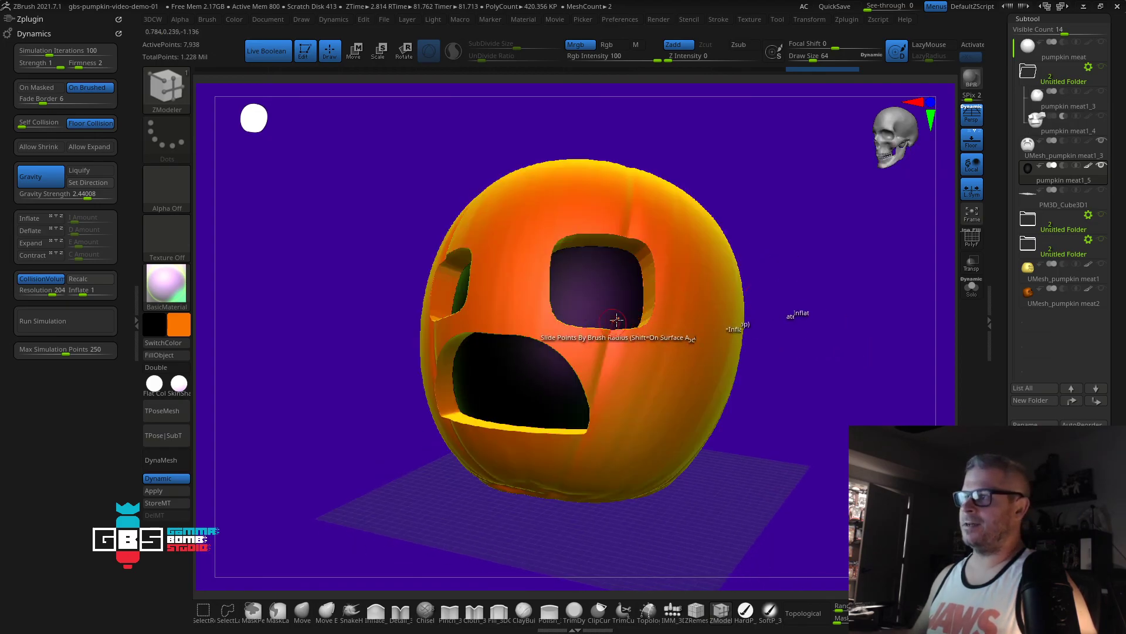
left_click_drag(787, 183, 752, 221)
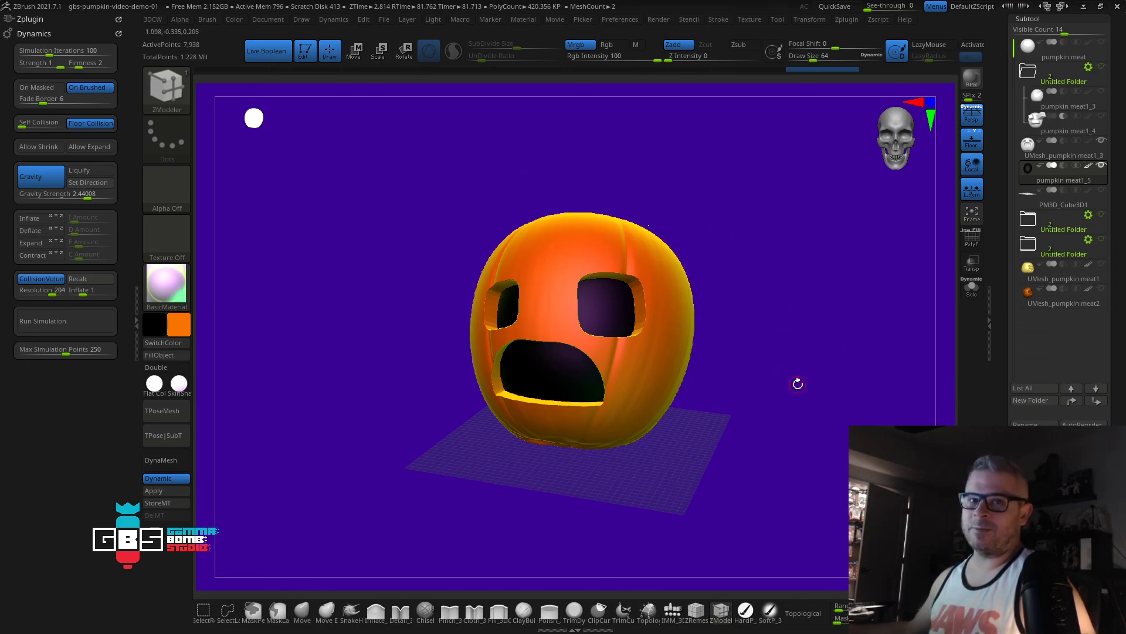
left_click_drag(754, 333, 804, 405)
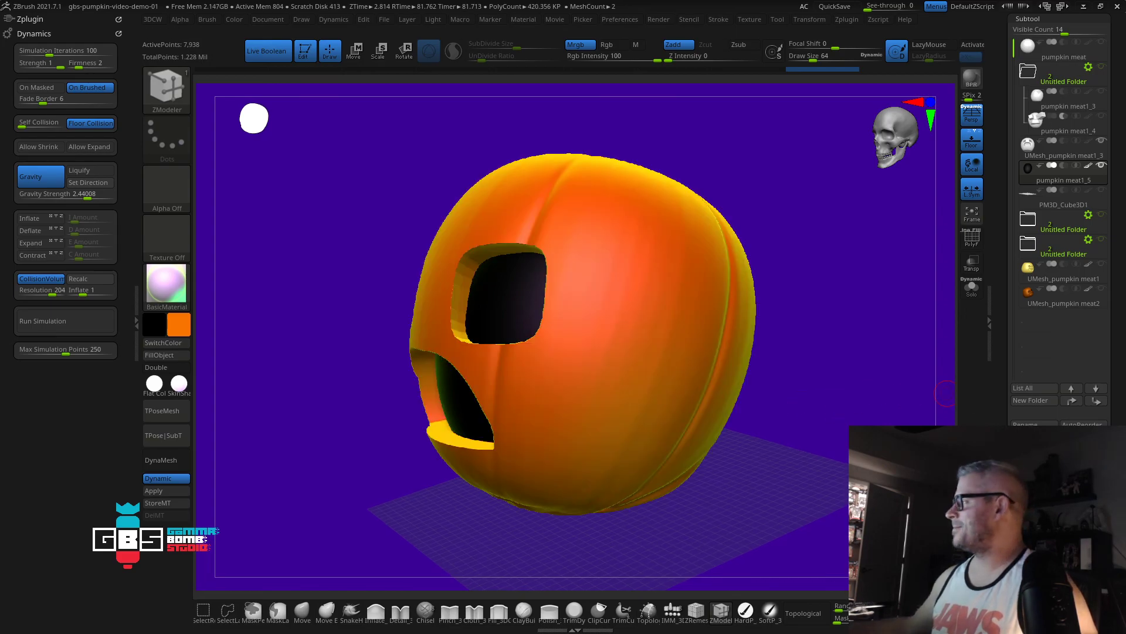